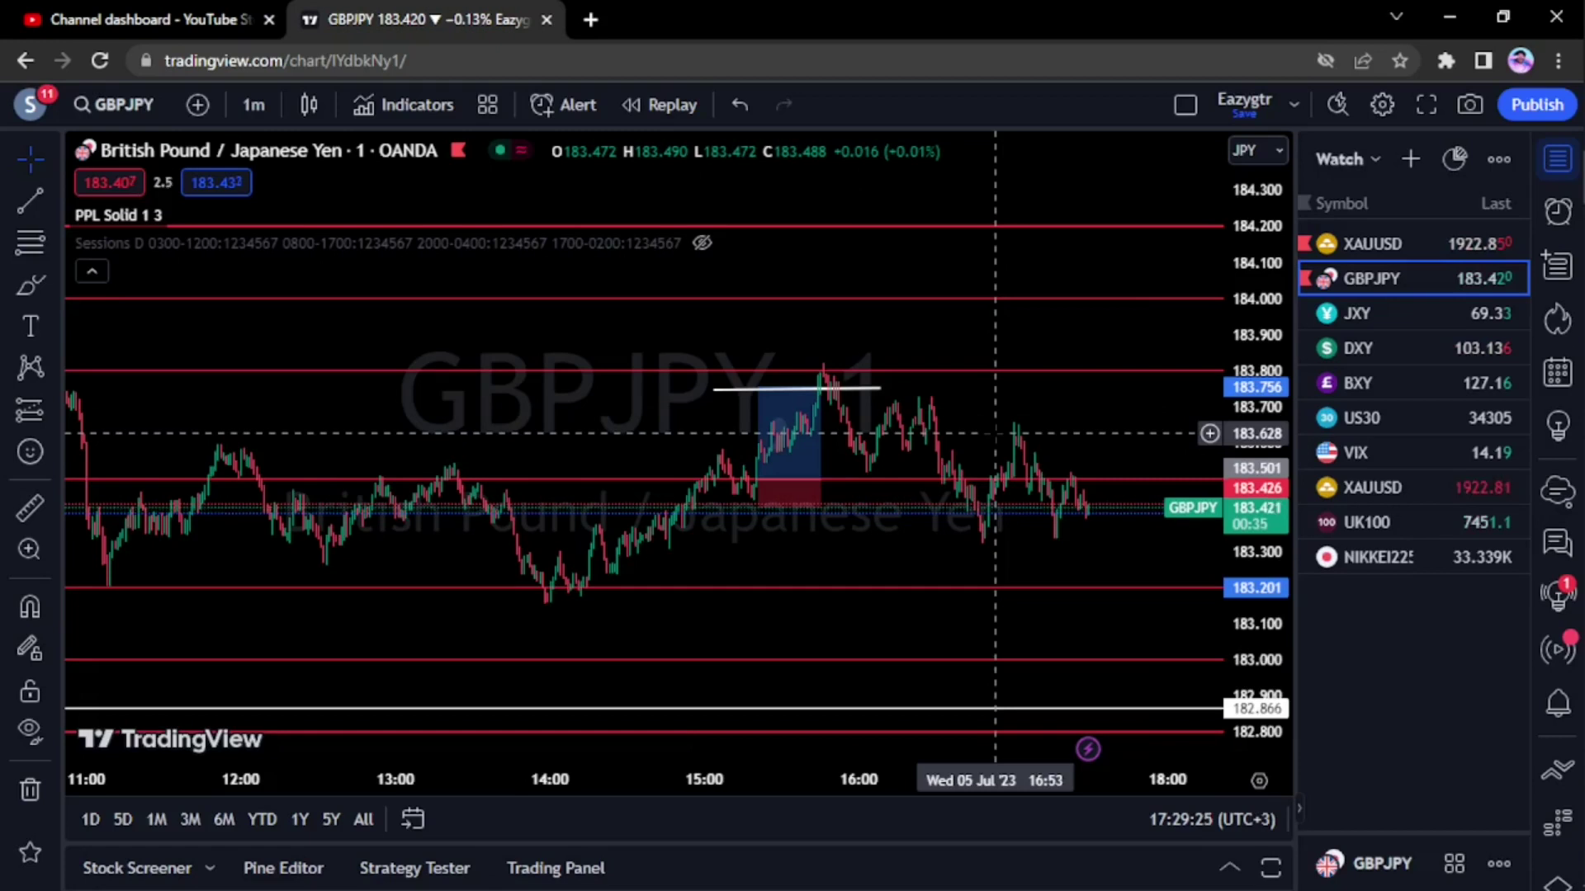
# Switch the GBPJPY chart to the 1 day timeframe.
pyautogui.scroll(-5, 867, 446)
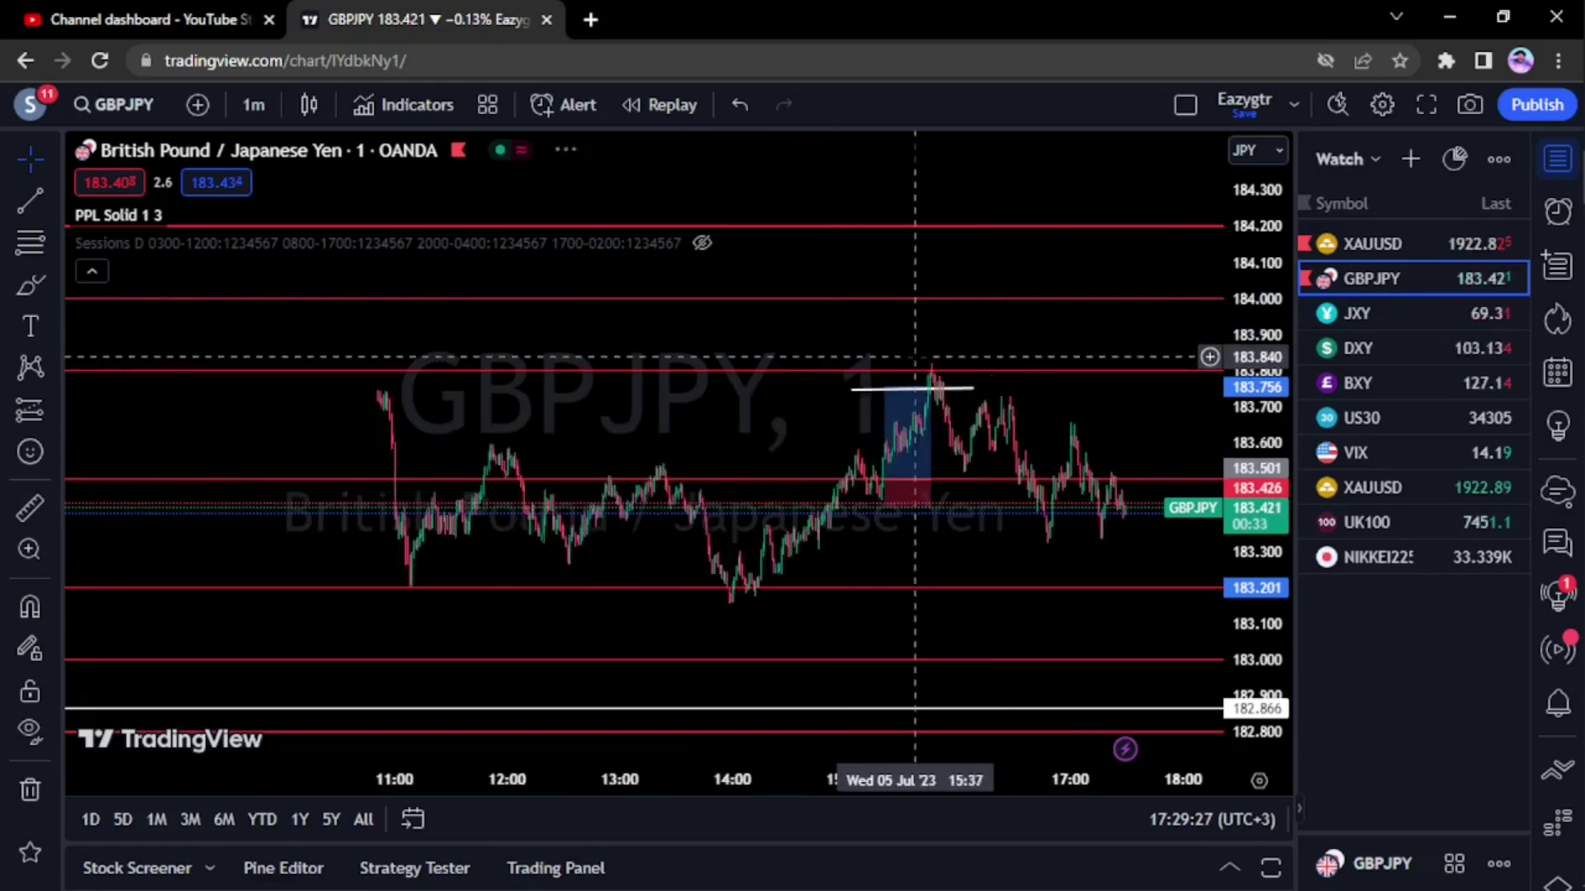
pyautogui.scroll(5, 797, 453)
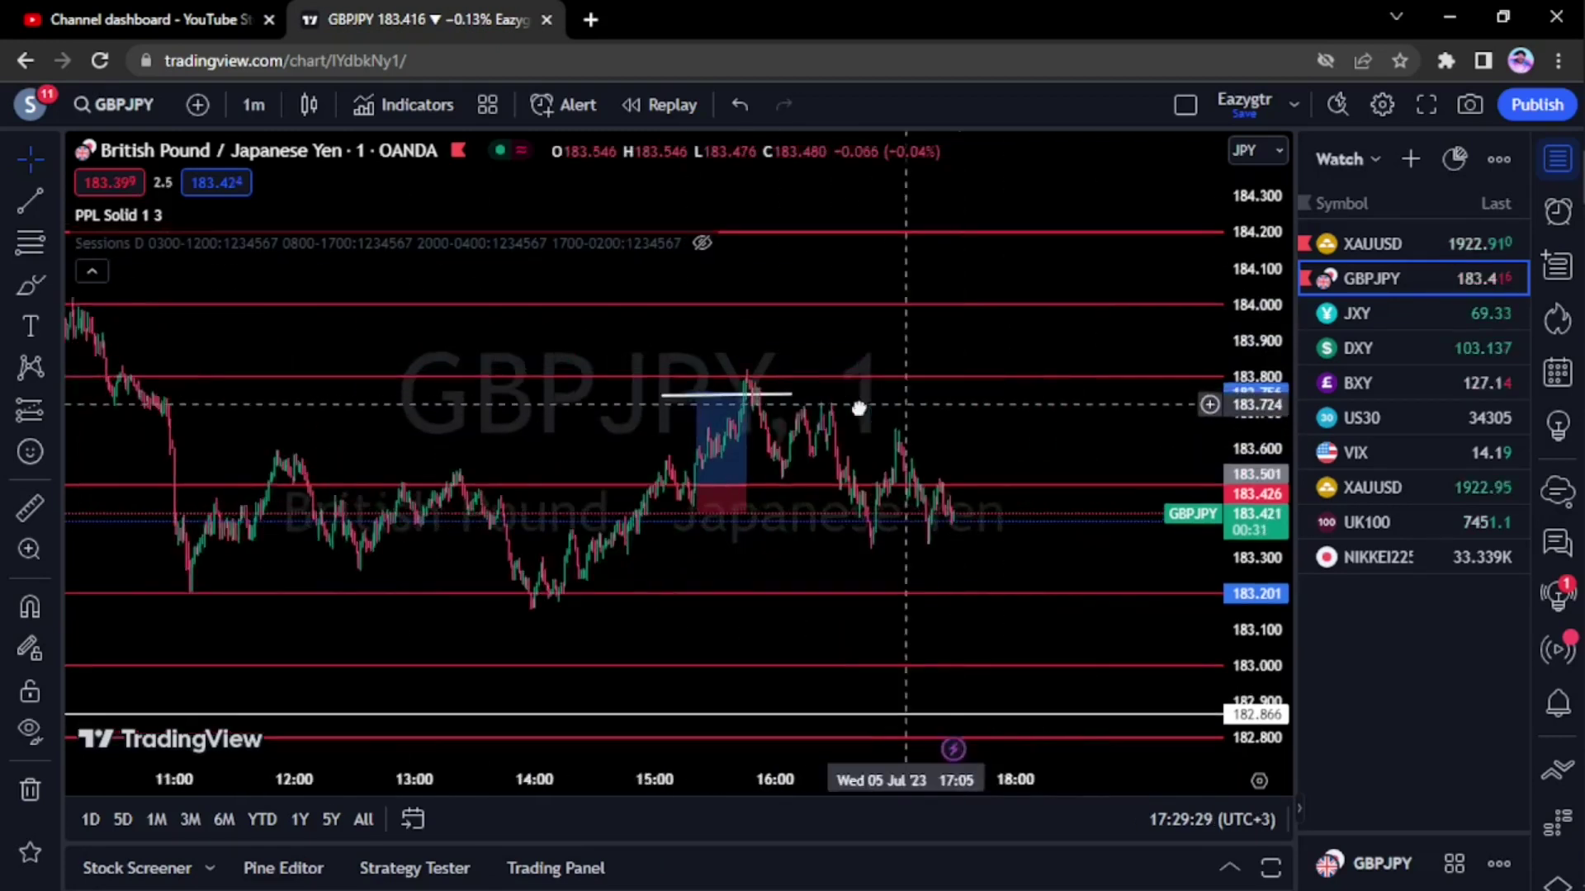
pyautogui.click(255, 102)
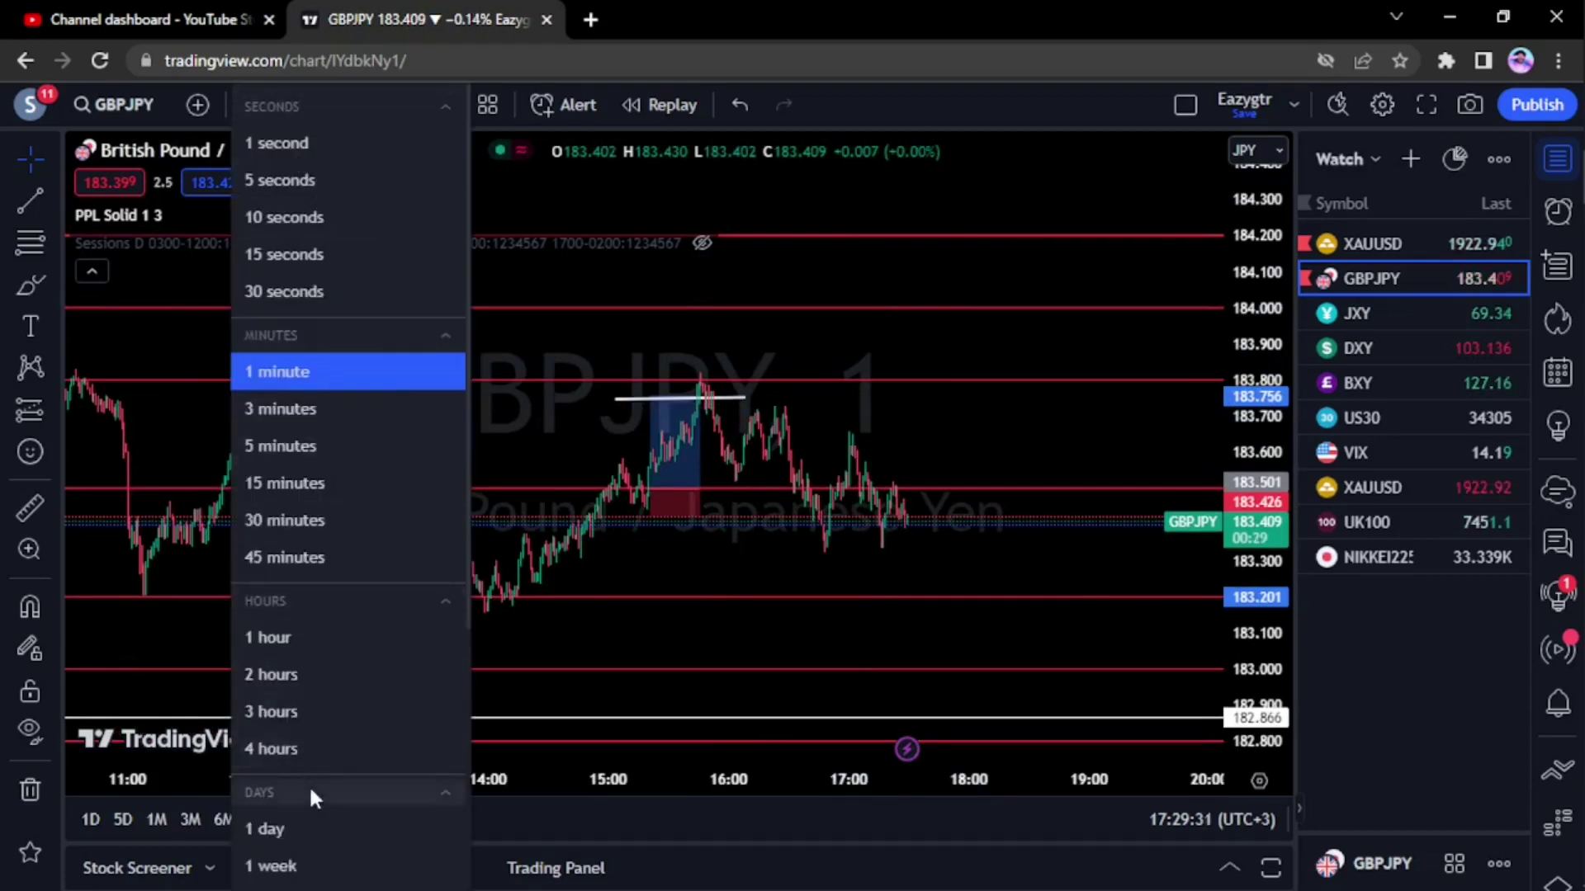
pyautogui.click(314, 816)
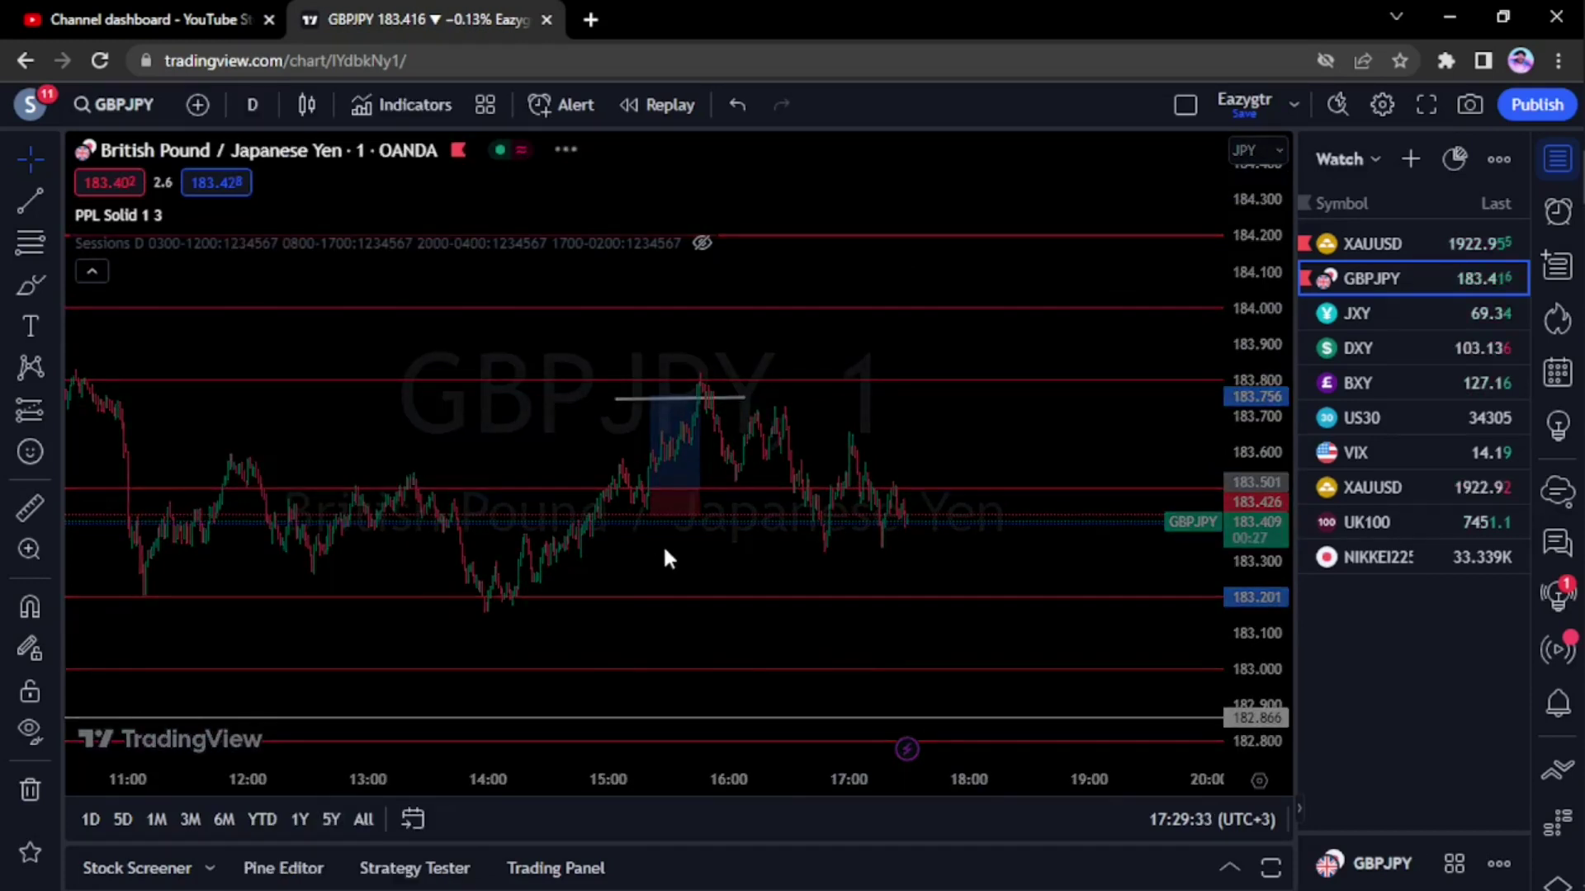
# Delete the drawing placed on the 28 June 2023 candle of the GBPJPY daily chart.
pyautogui.scroll(12, 778, 522)
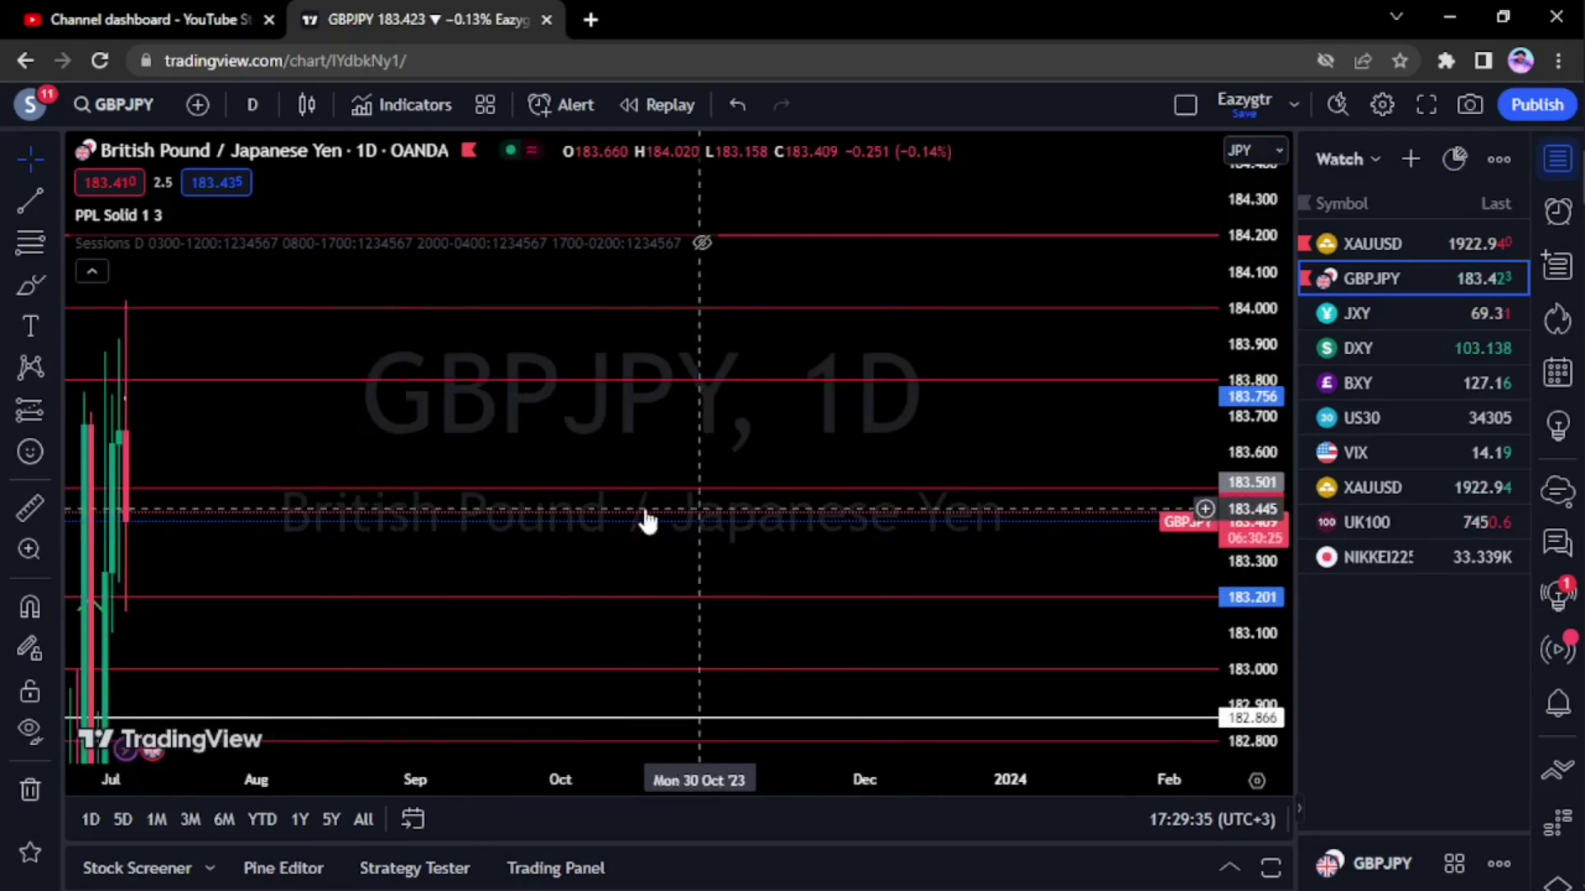
pyautogui.moveTo(647, 520); pyautogui.dragTo(1240, 519)
pyautogui.scroll(-6, 1279, 297)
pyautogui.scroll(6, 729, 616)
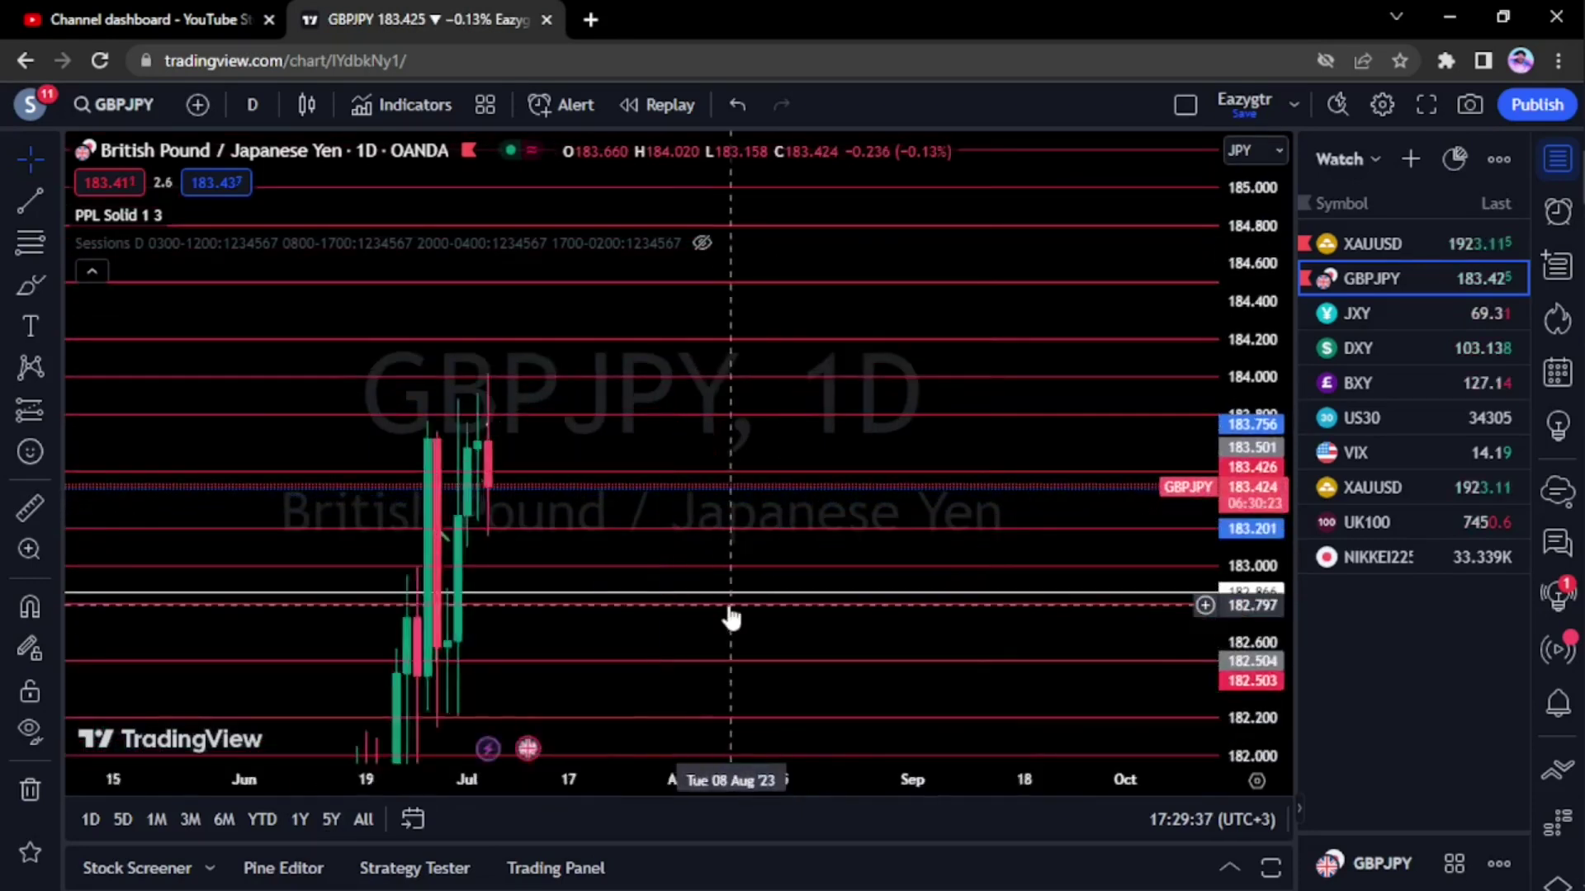
pyautogui.moveTo(641, 534); pyautogui.dragTo(660, 499)
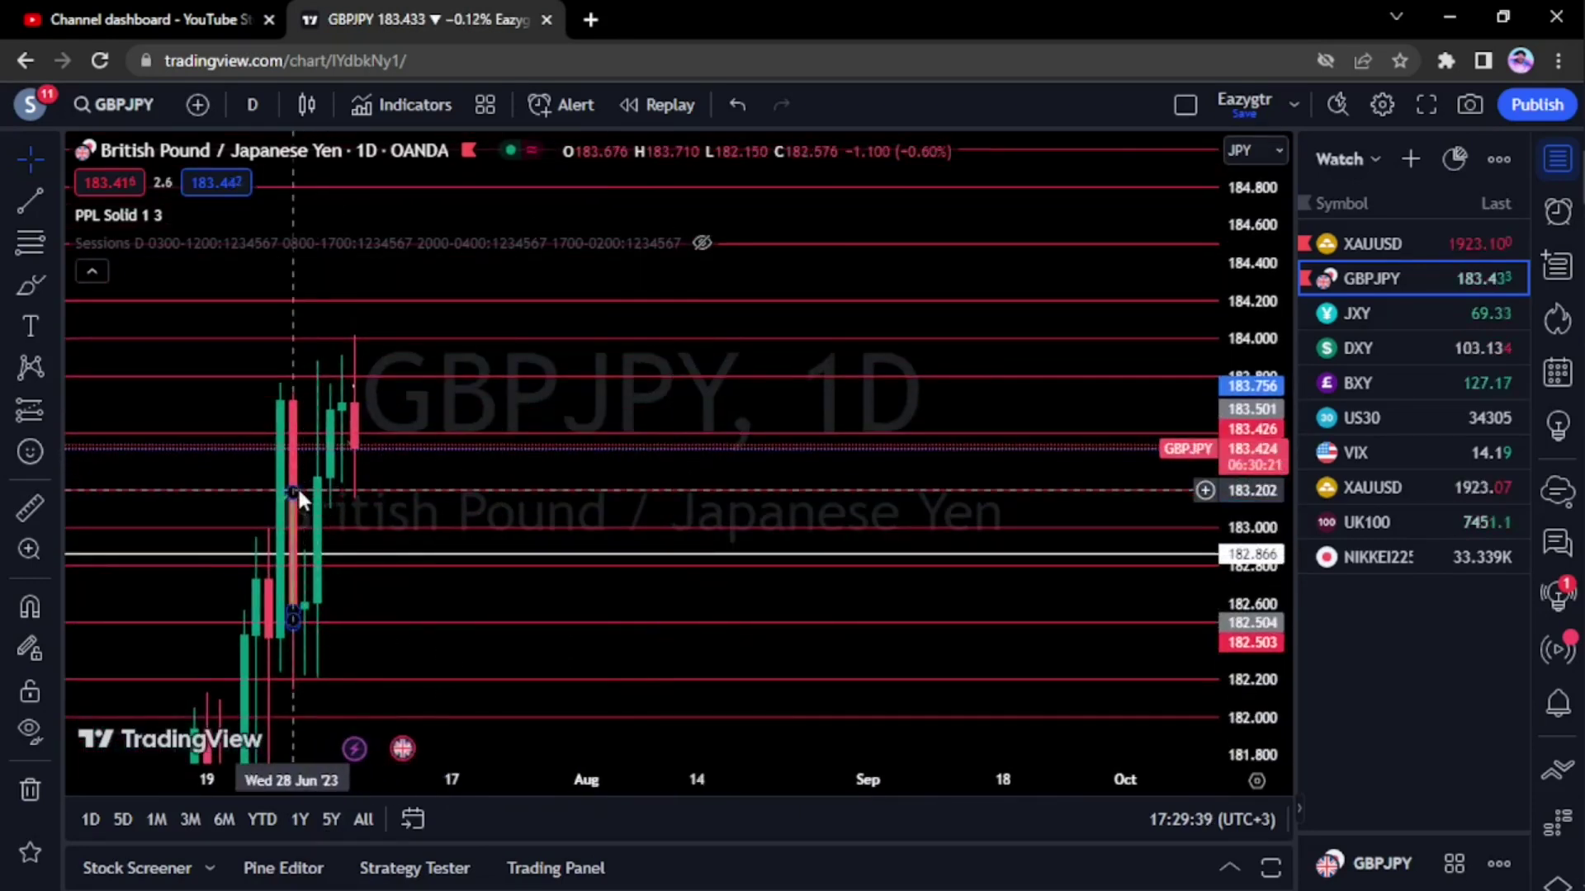
pyautogui.click(295, 492)
pyautogui.click(1090, 185)
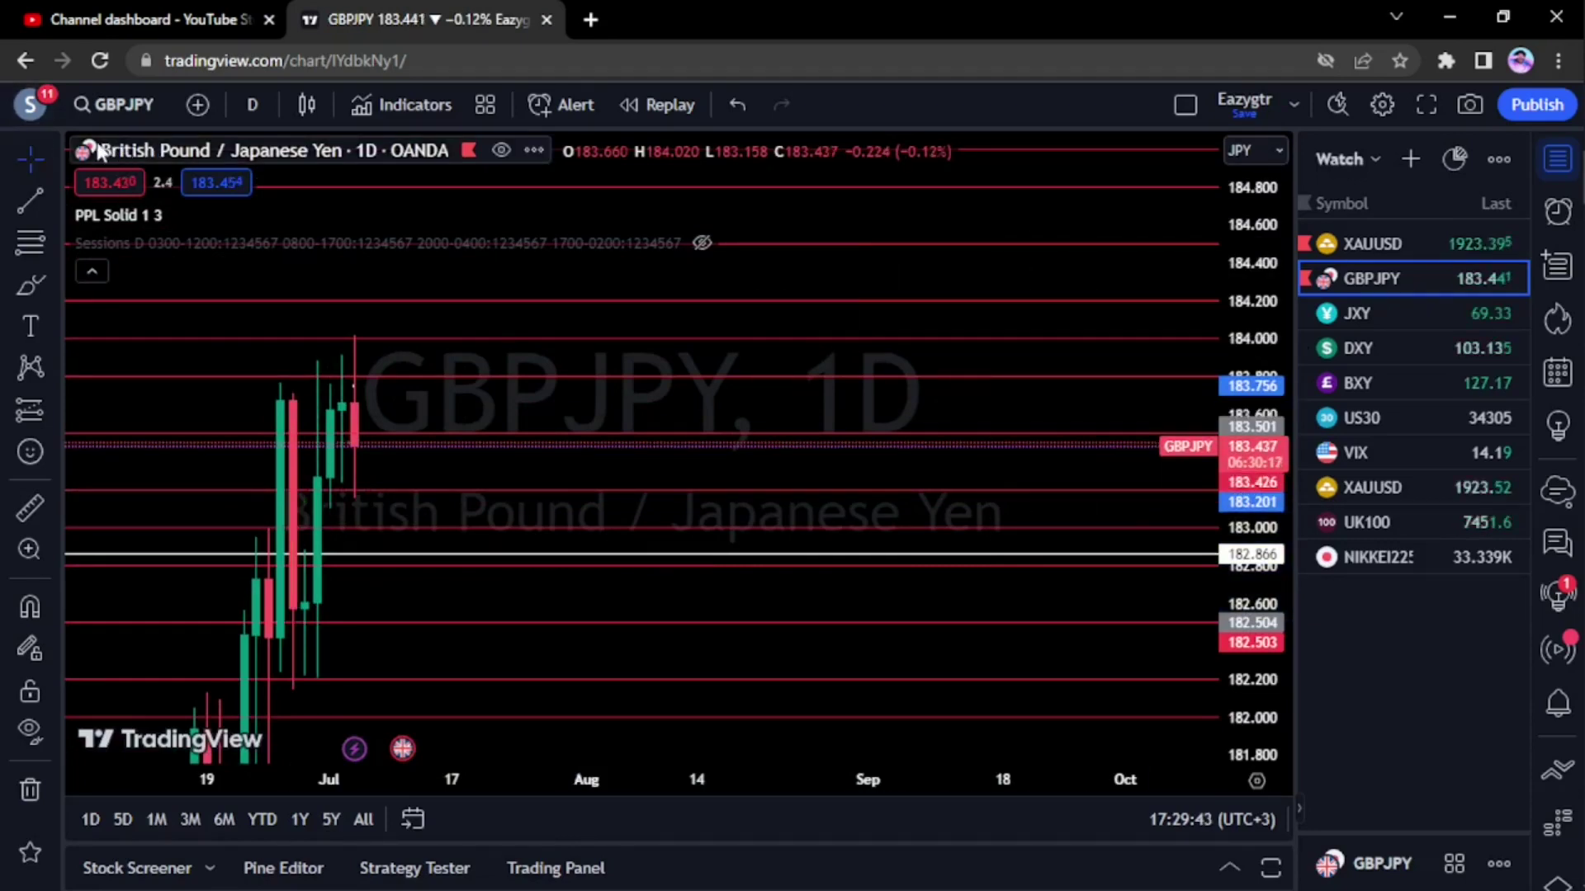
# Switch the chart to the Japanese Yen Currency Index (JXY) and examine its latest daily candles between the 71.79 and 69.04 lines.
pyautogui.moveTo(513, 330); pyautogui.dragTo(765, 375)
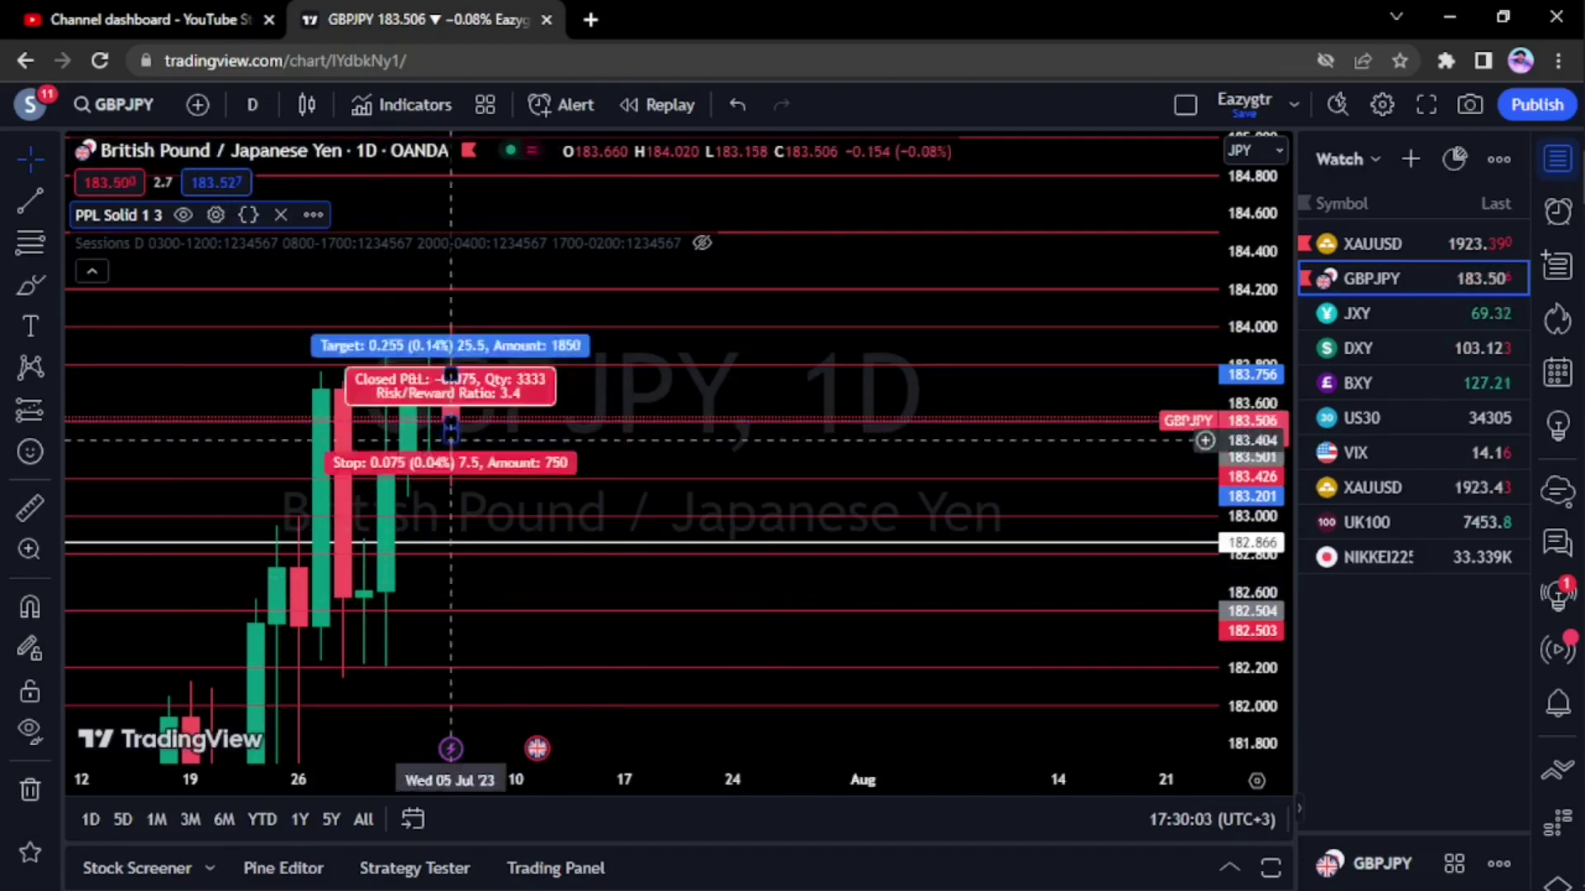
pyautogui.scroll(-2, 1236, 283)
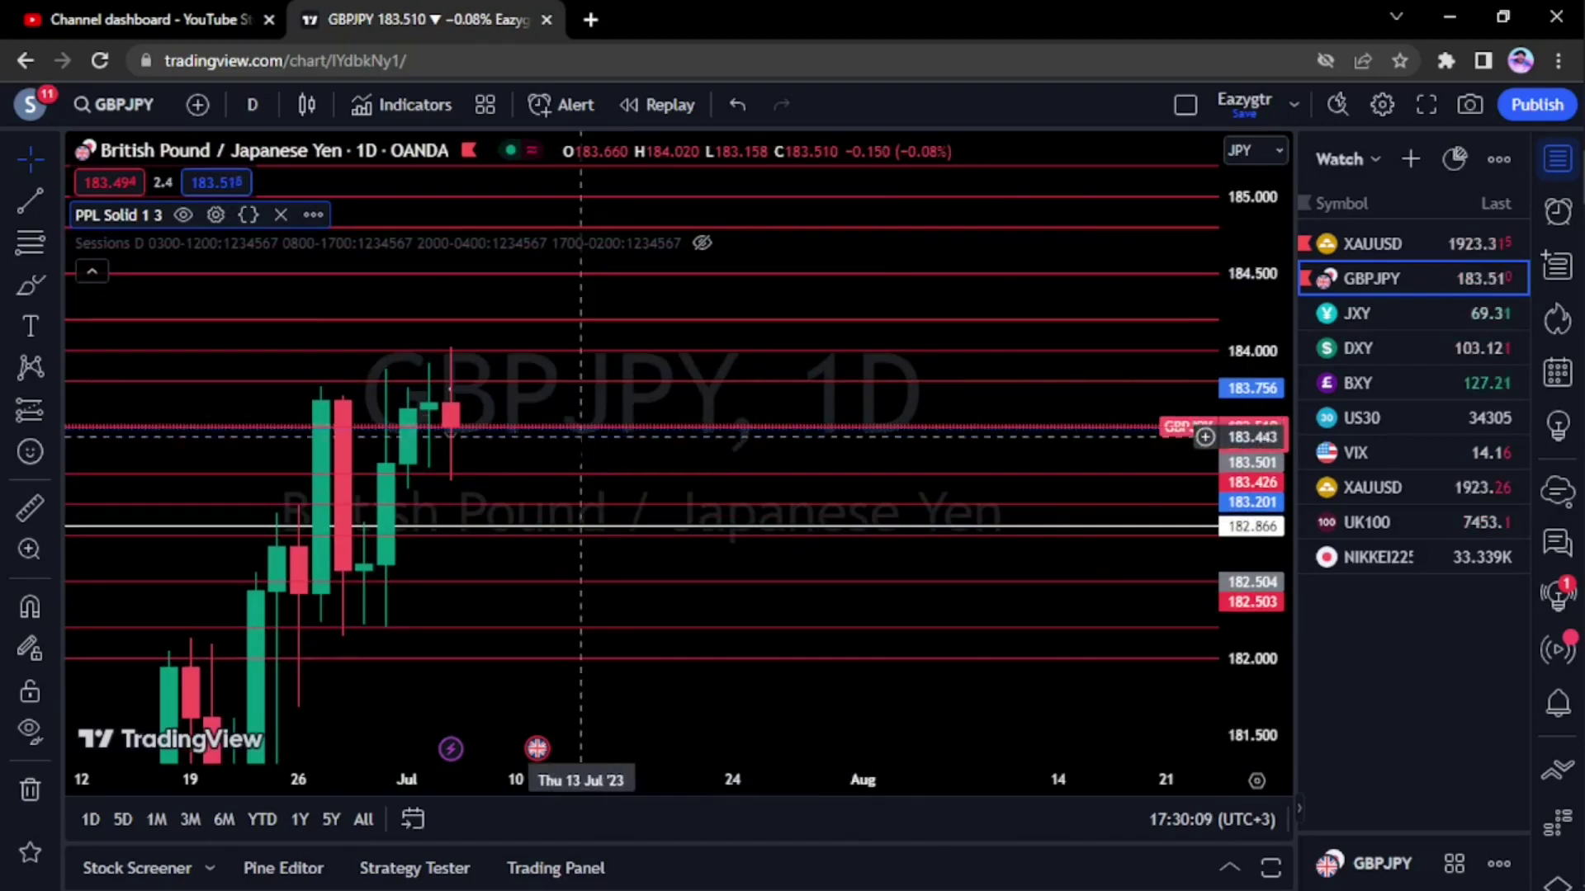
pyautogui.moveTo(581, 455); pyautogui.dragTo(587, 438)
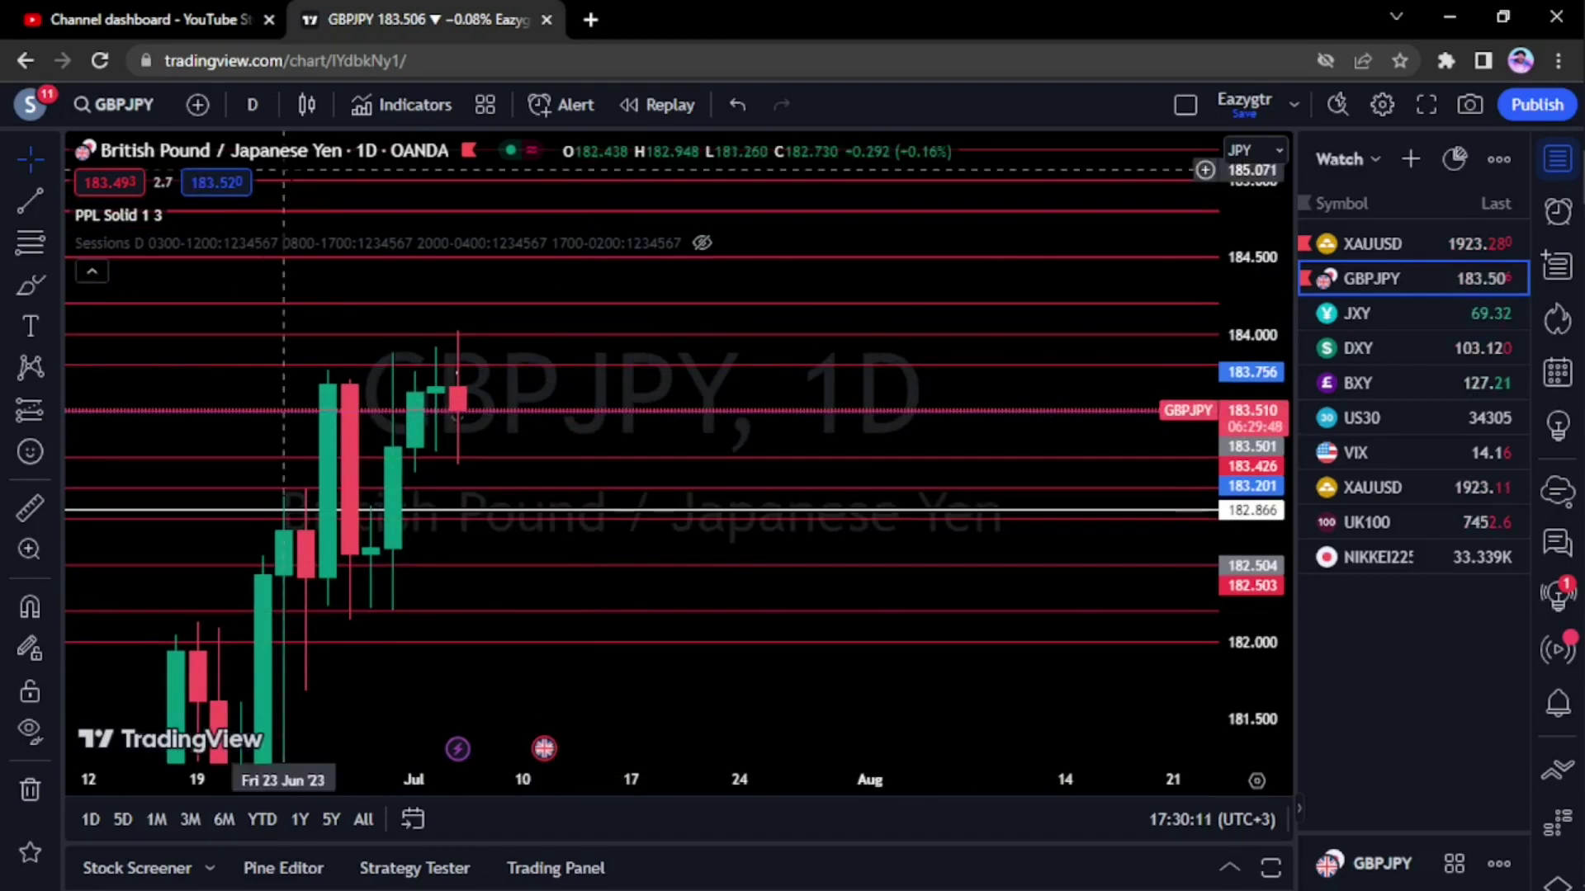
pyautogui.click(1336, 313)
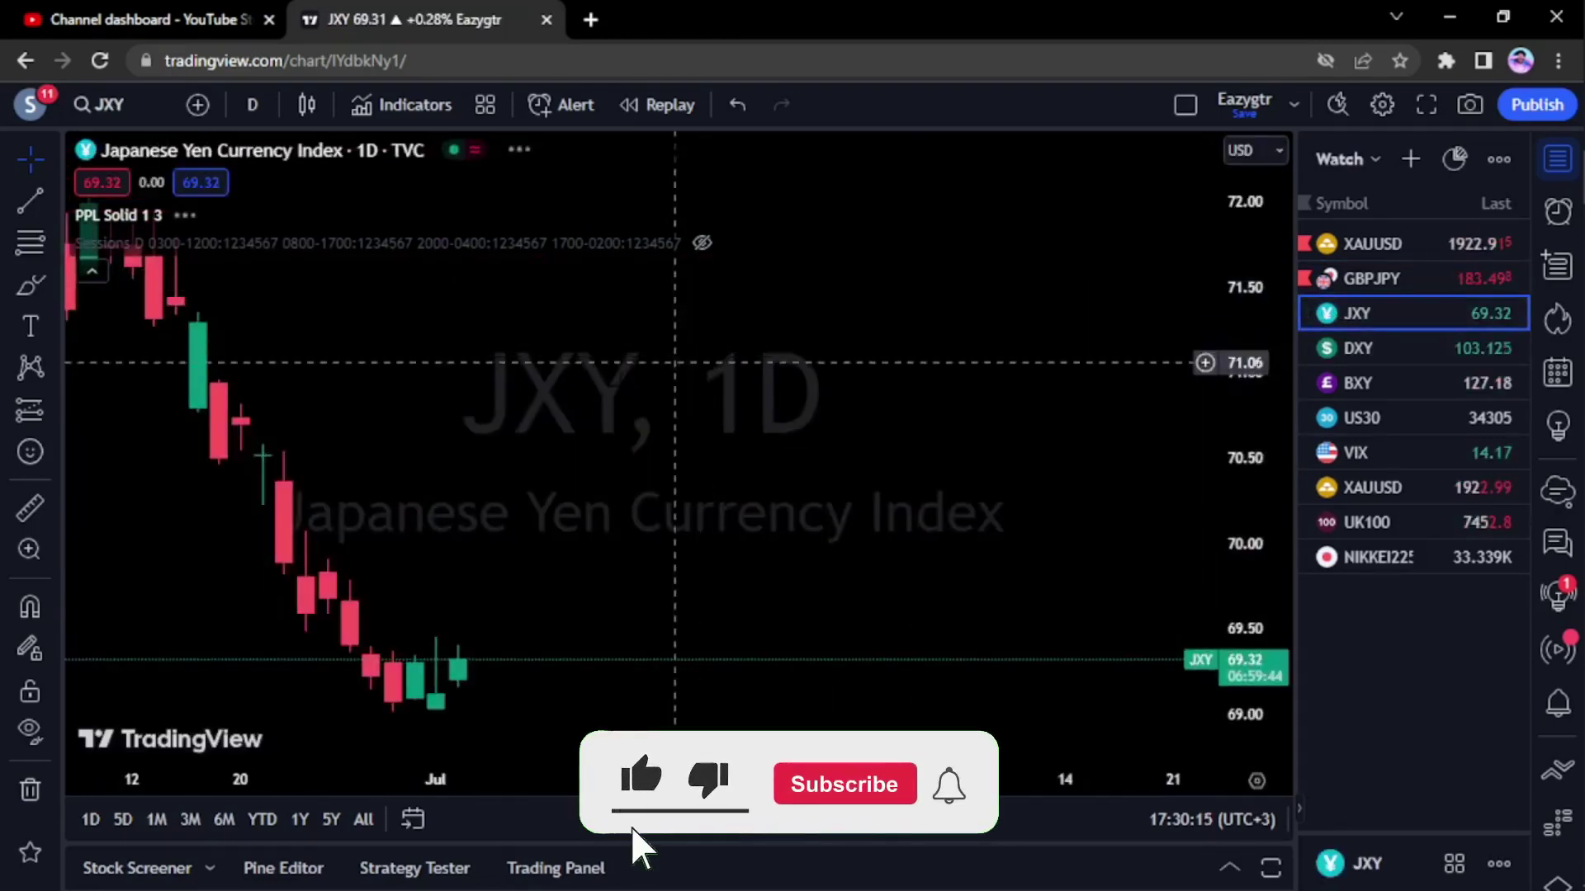
pyautogui.scroll(4, 1213, 379)
pyautogui.moveTo(1242, 379); pyautogui.dragTo(1242, 560)
pyautogui.scroll(-3, 1032, 392)
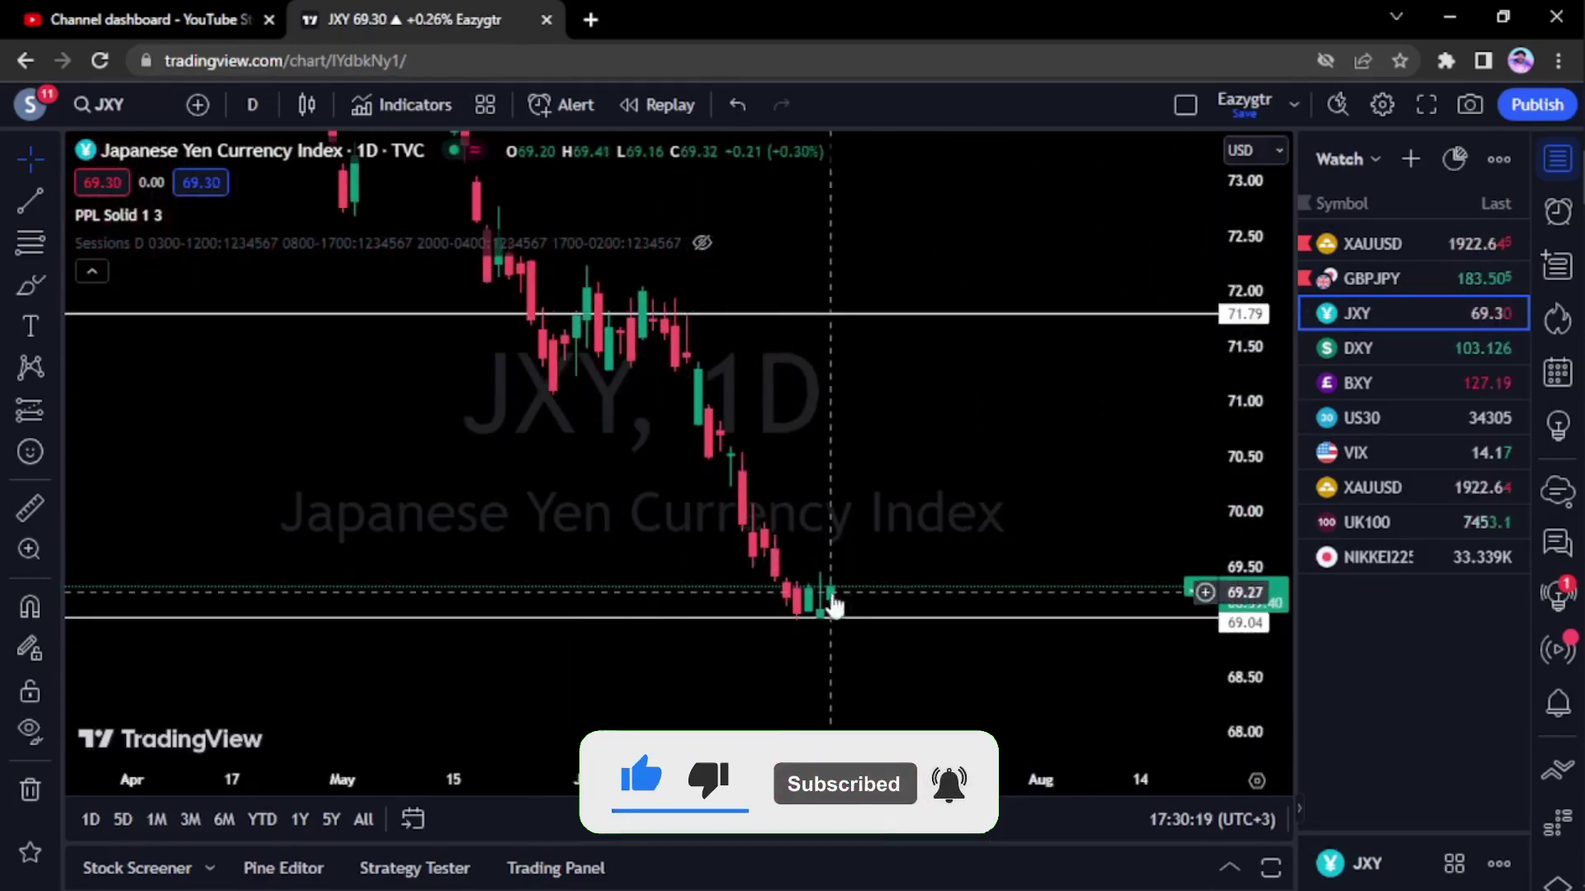
pyautogui.scroll(-4, 1065, 445)
pyautogui.moveTo(991, 453); pyautogui.dragTo(747, 561)
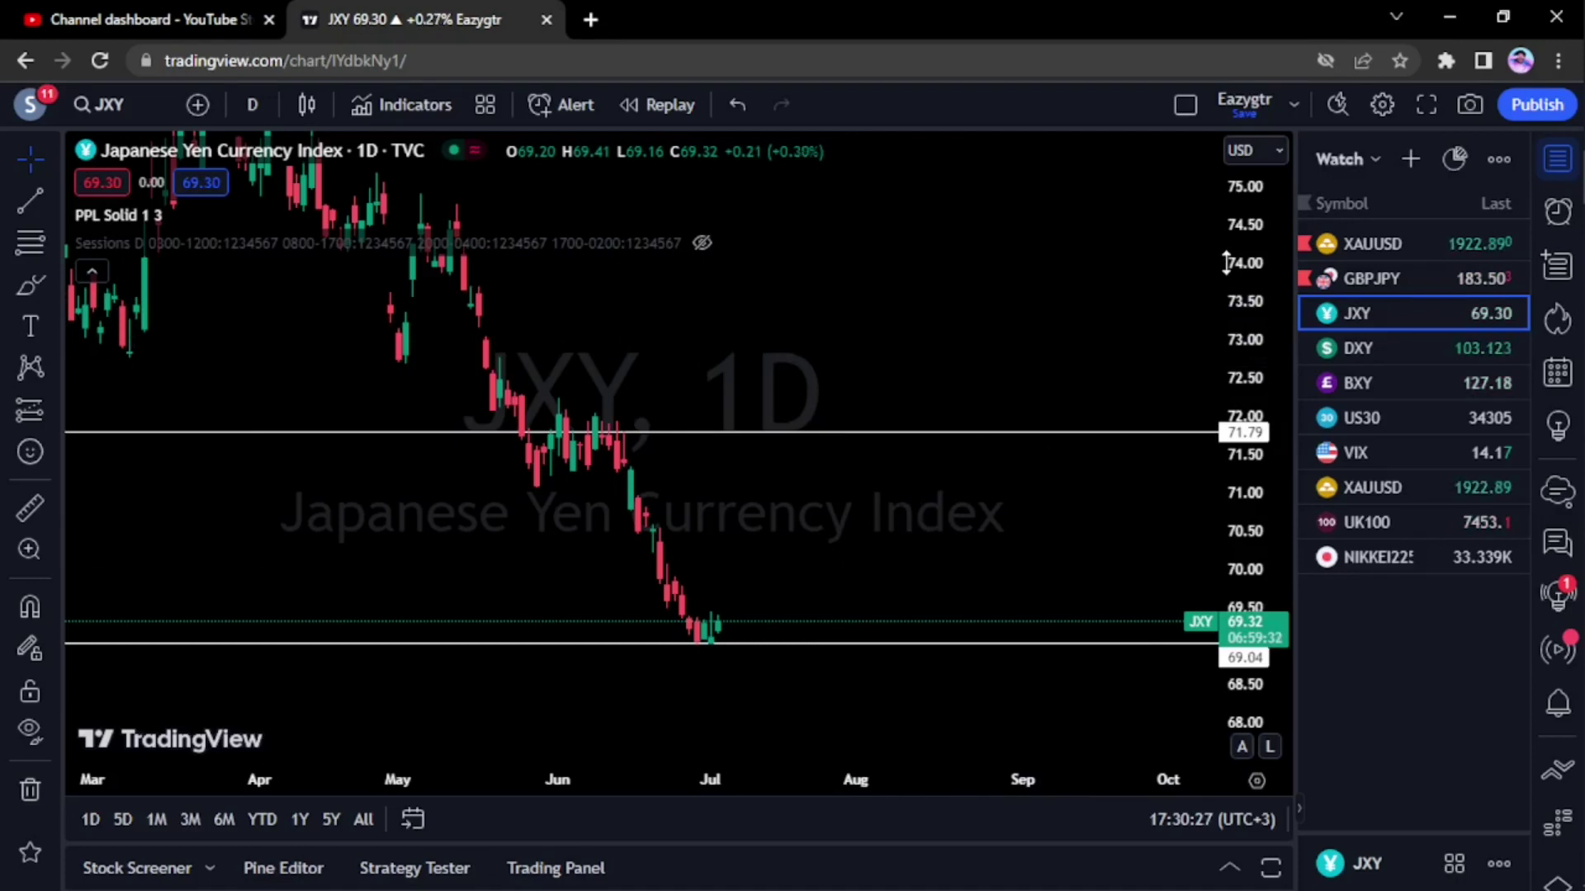
# Examine the JXY daily decline from the January 2023 high near the 78.65 line down to the 69.04 line.
pyautogui.scroll(-3, 1138, 365)
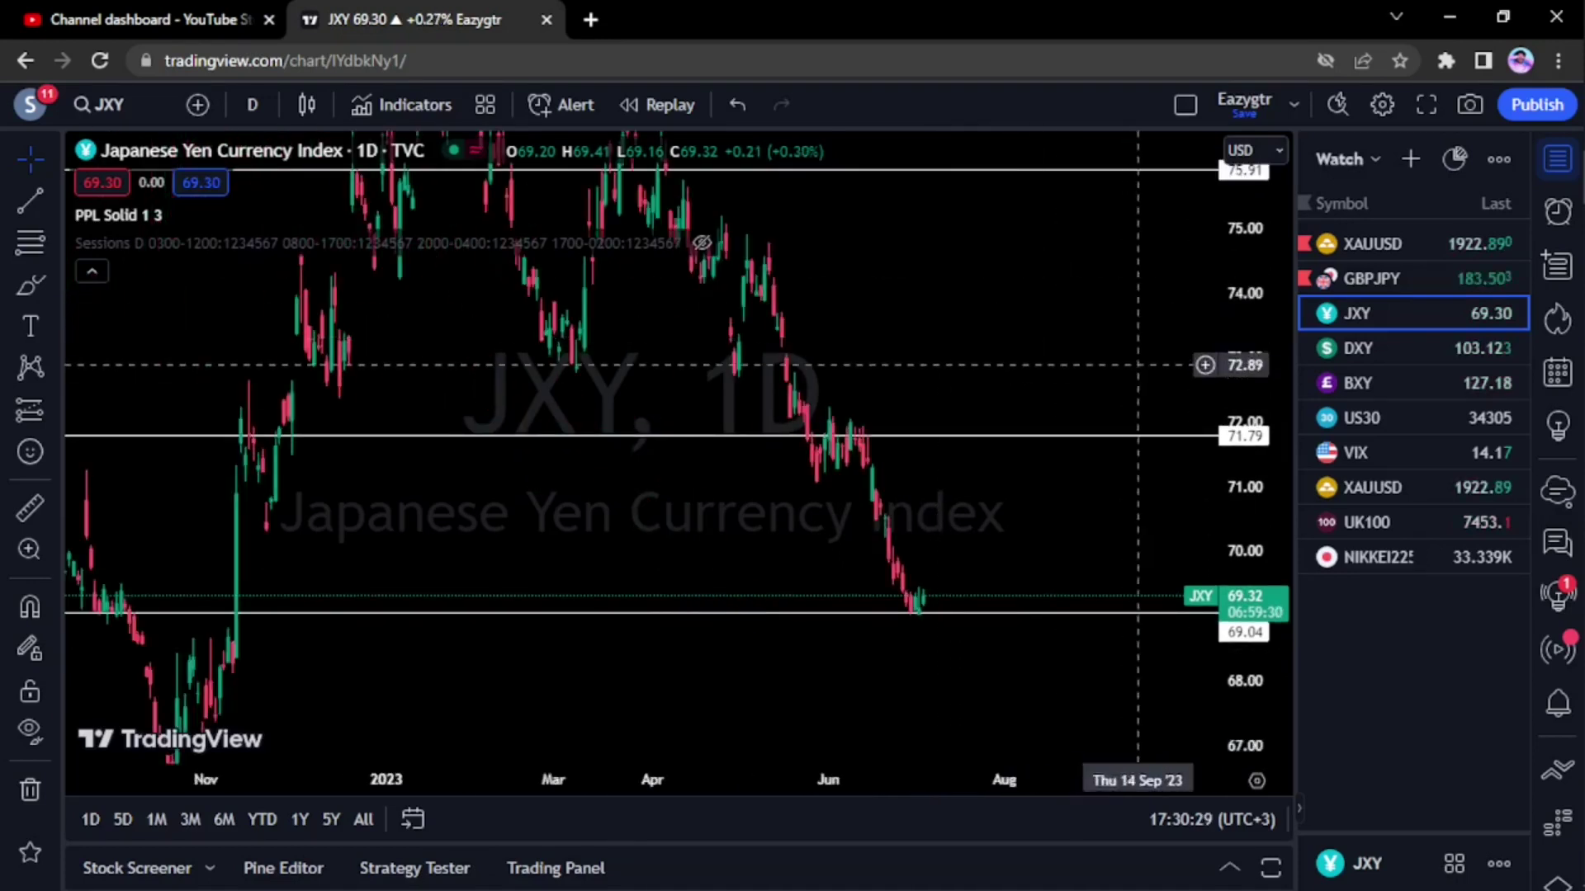
pyautogui.moveTo(1252, 200); pyautogui.dragTo(1248, 241)
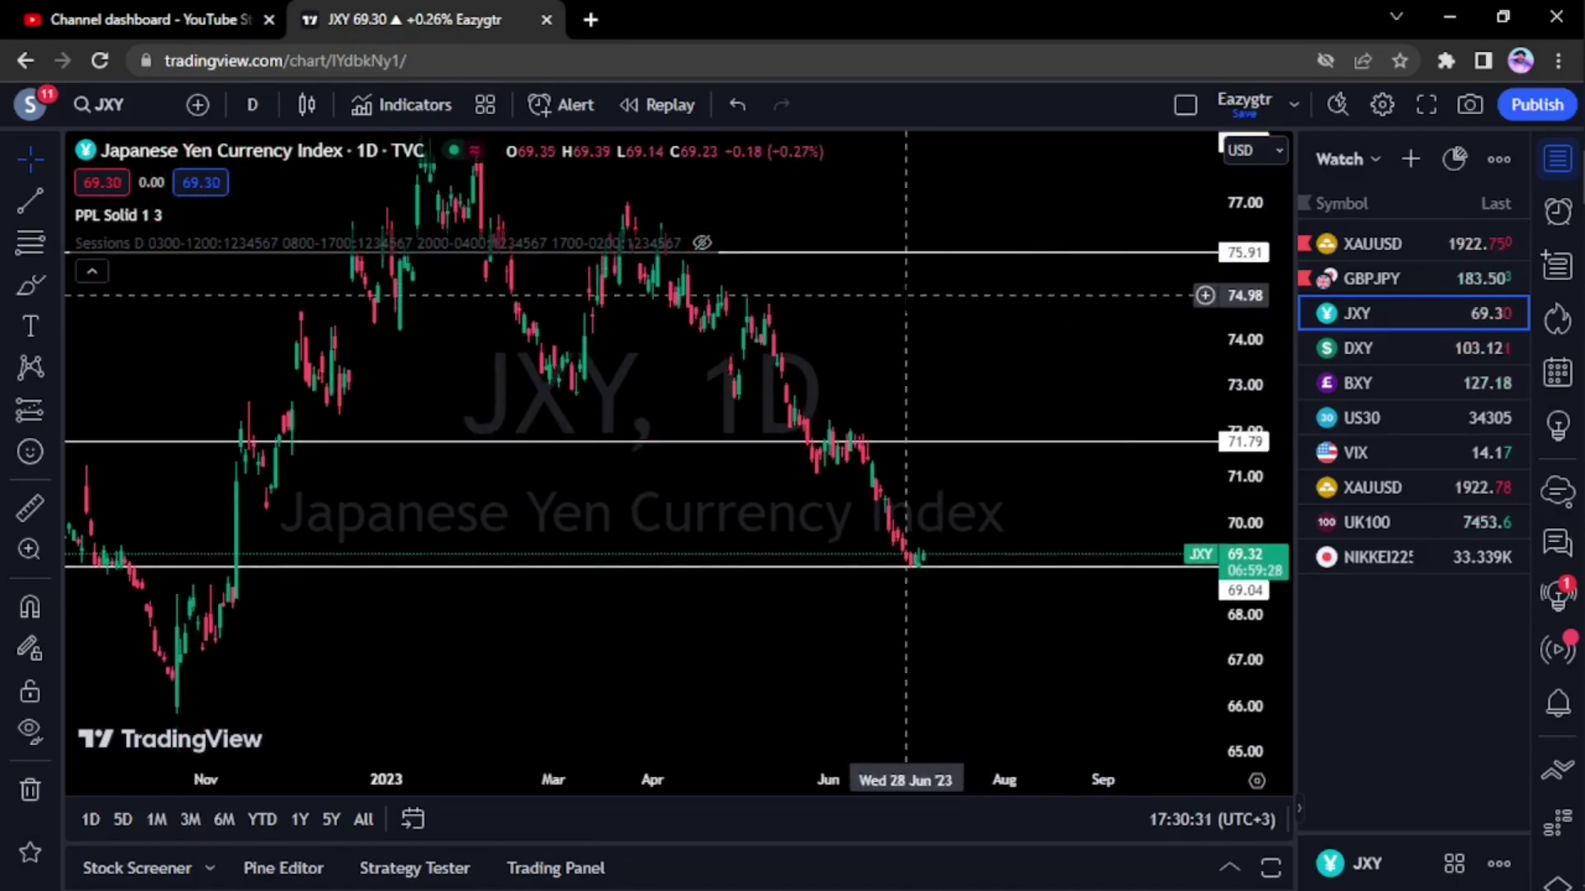
pyautogui.moveTo(507, 326); pyautogui.dragTo(535, 535)
pyautogui.moveTo(926, 535); pyautogui.dragTo(918, 478)
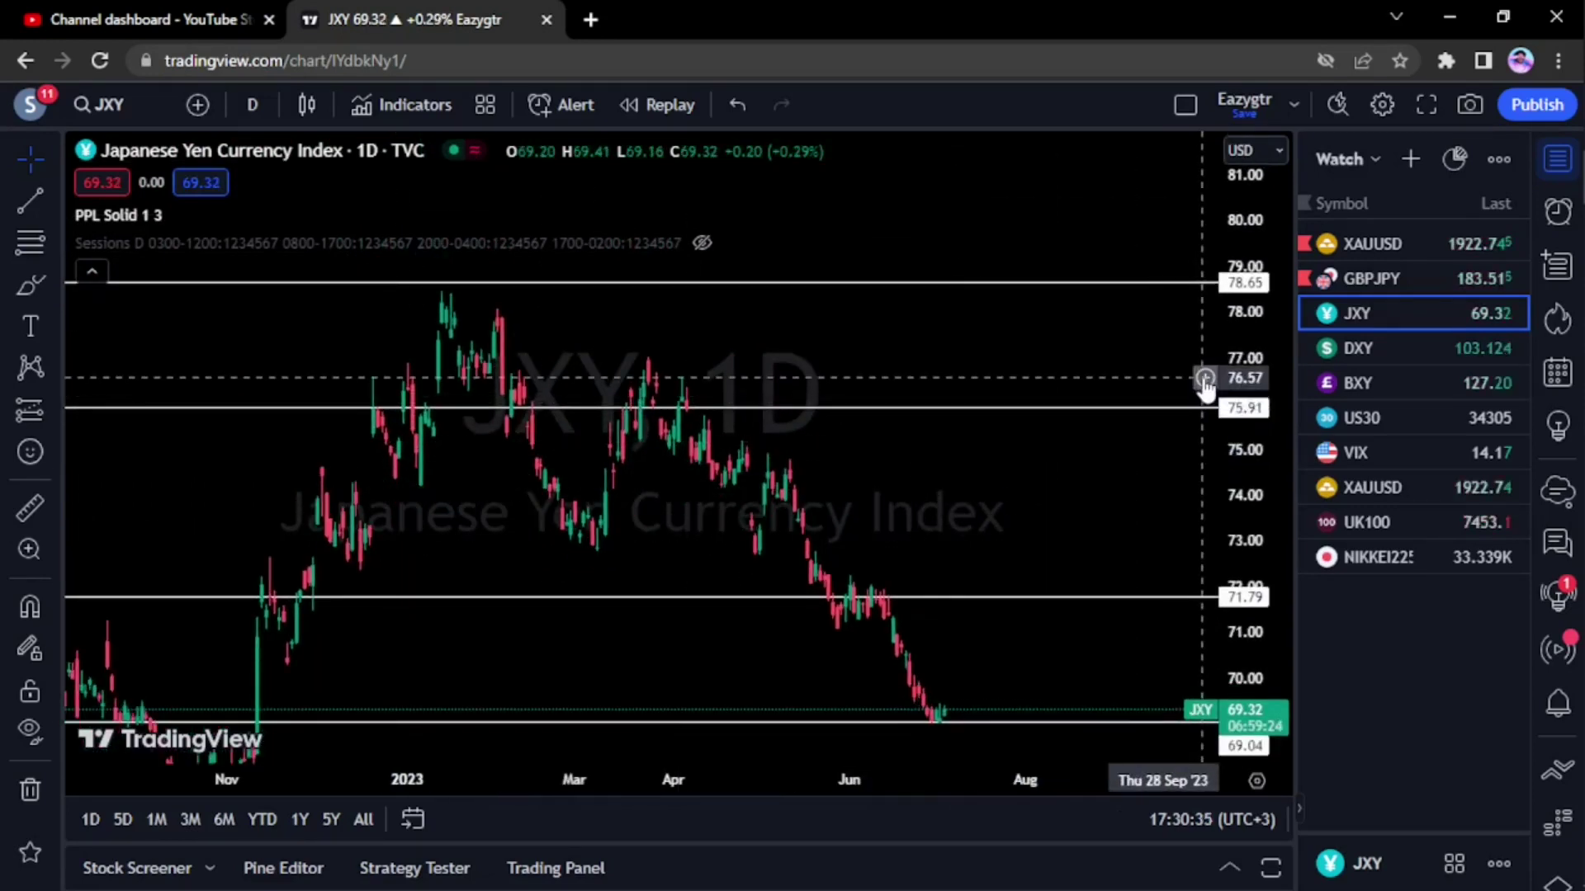
pyautogui.moveTo(1133, 496); pyautogui.dragTo(1133, 434)
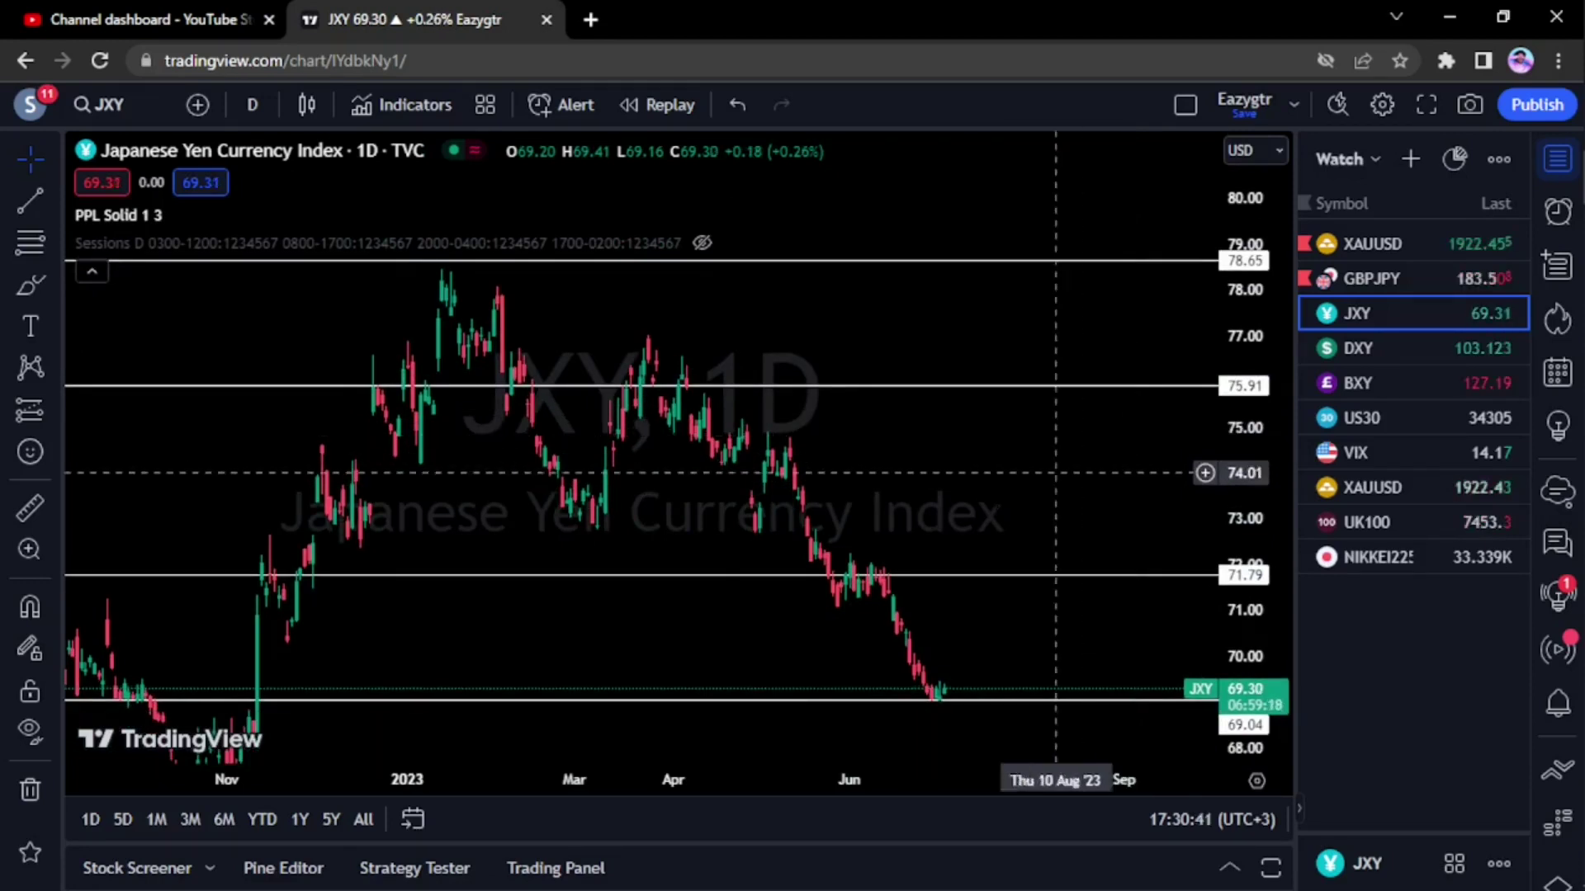
pyautogui.moveTo(739, 588); pyautogui.dragTo(748, 534)
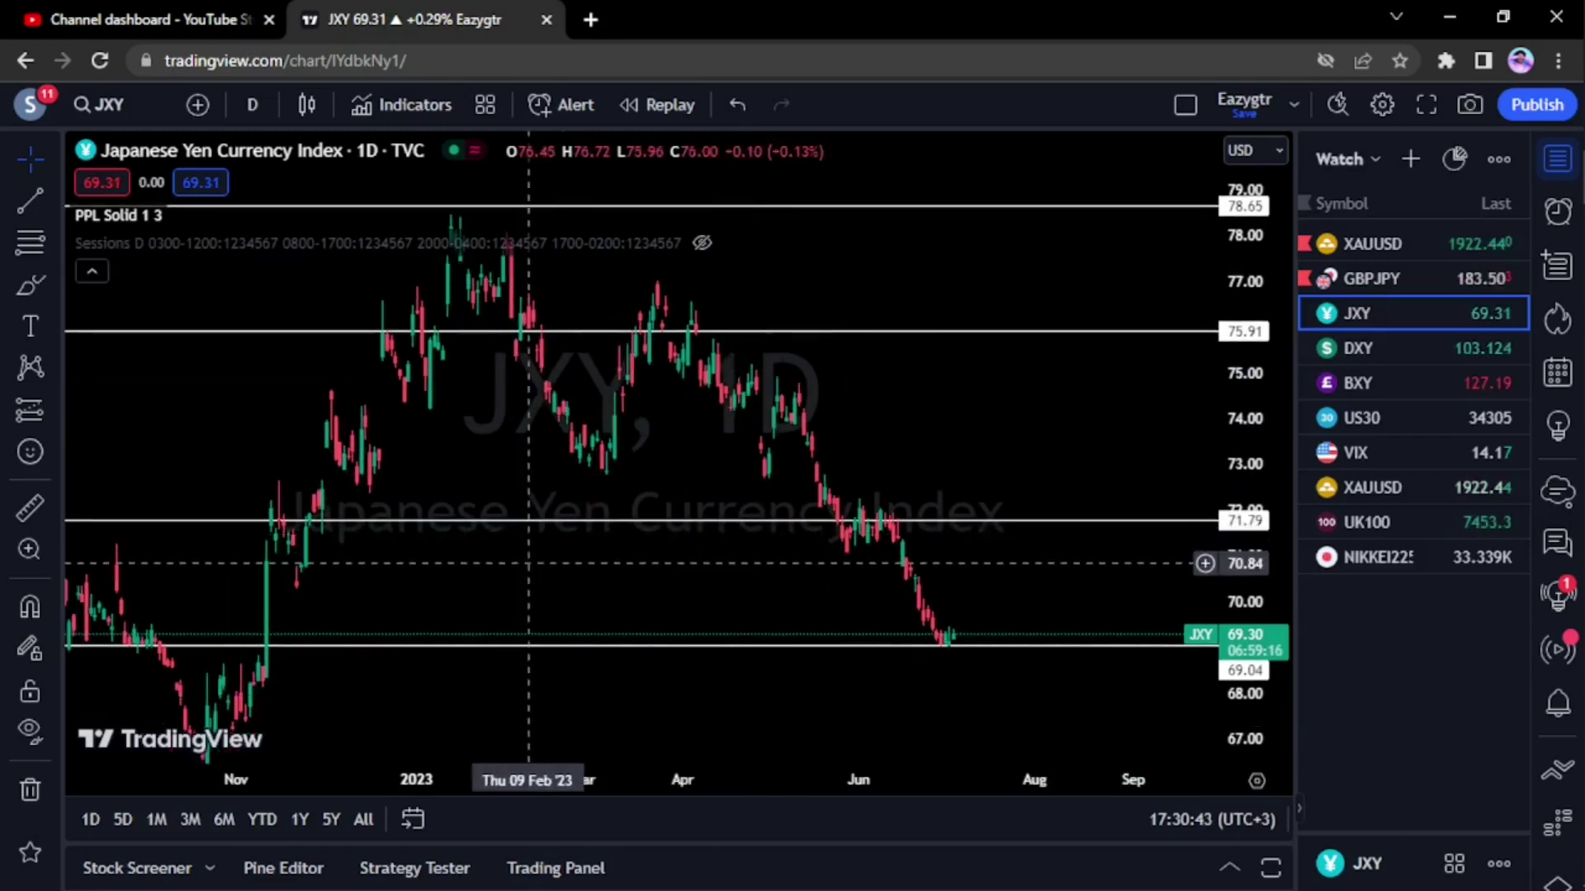
pyautogui.moveTo(528, 545); pyautogui.dragTo(652, 522)
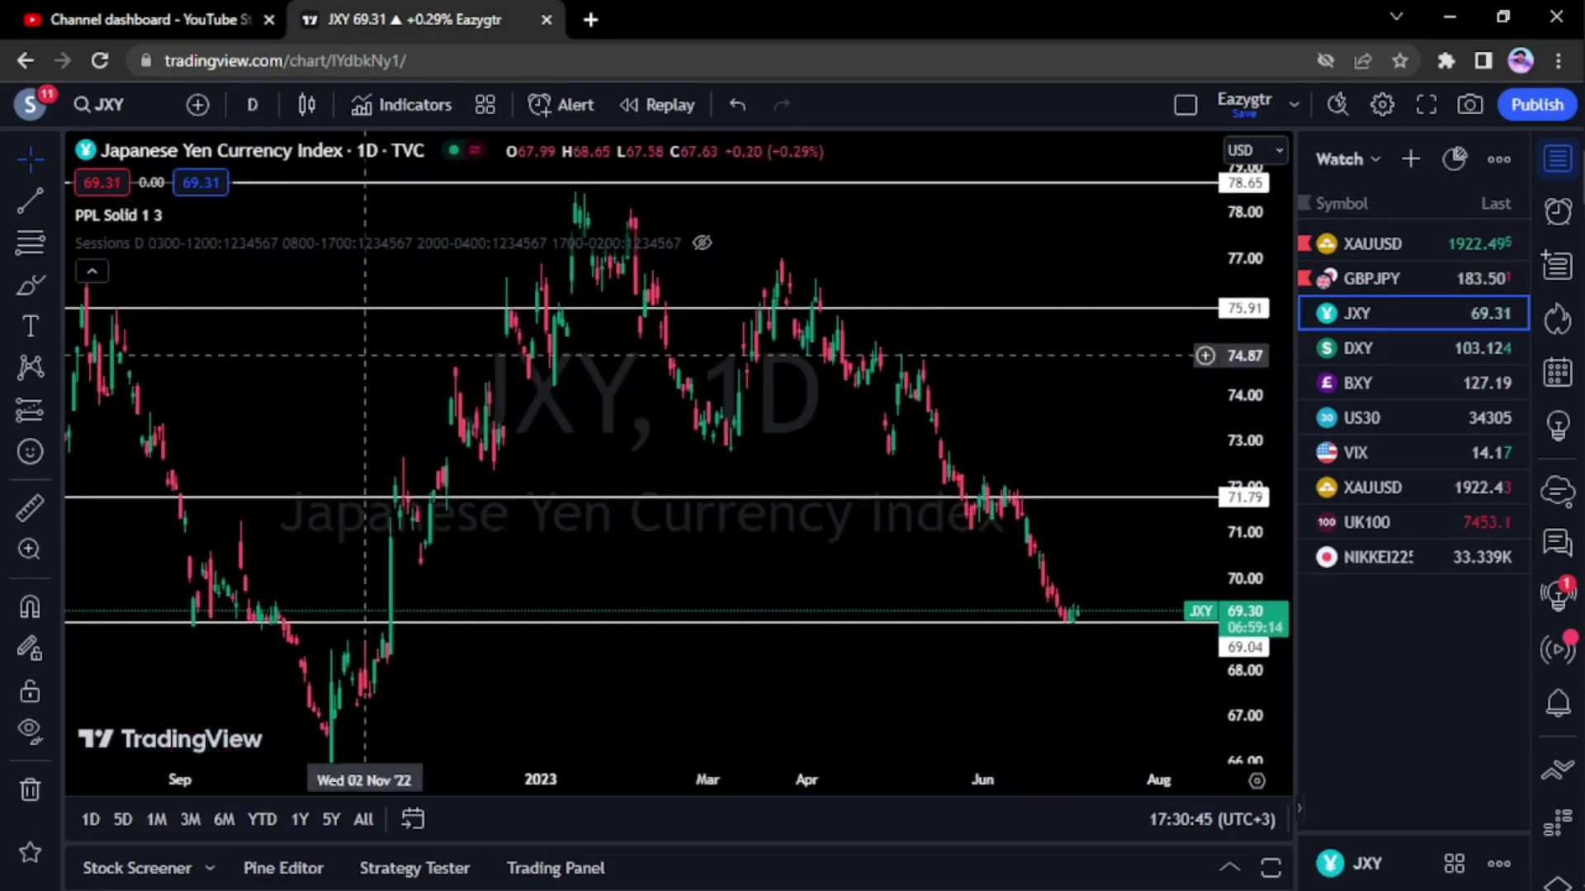
pyautogui.moveTo(577, 413); pyautogui.dragTo(588, 512)
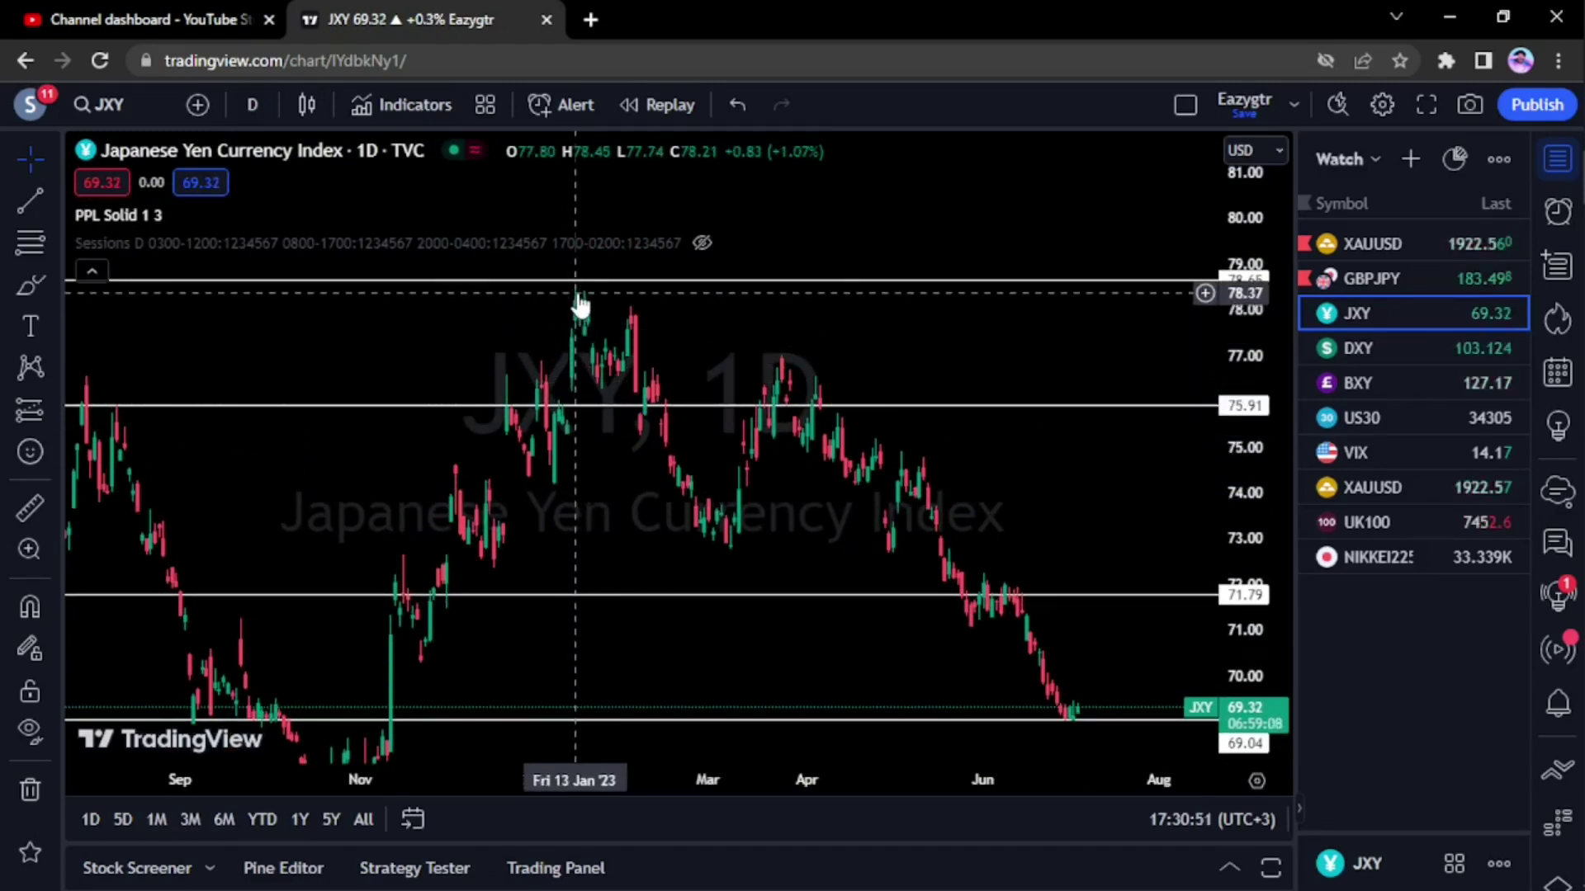
# Examine the long-term JXY daily trend from 2020 through the 82.54 line to the 2023 price action.
pyautogui.scroll(-3, 439, 382)
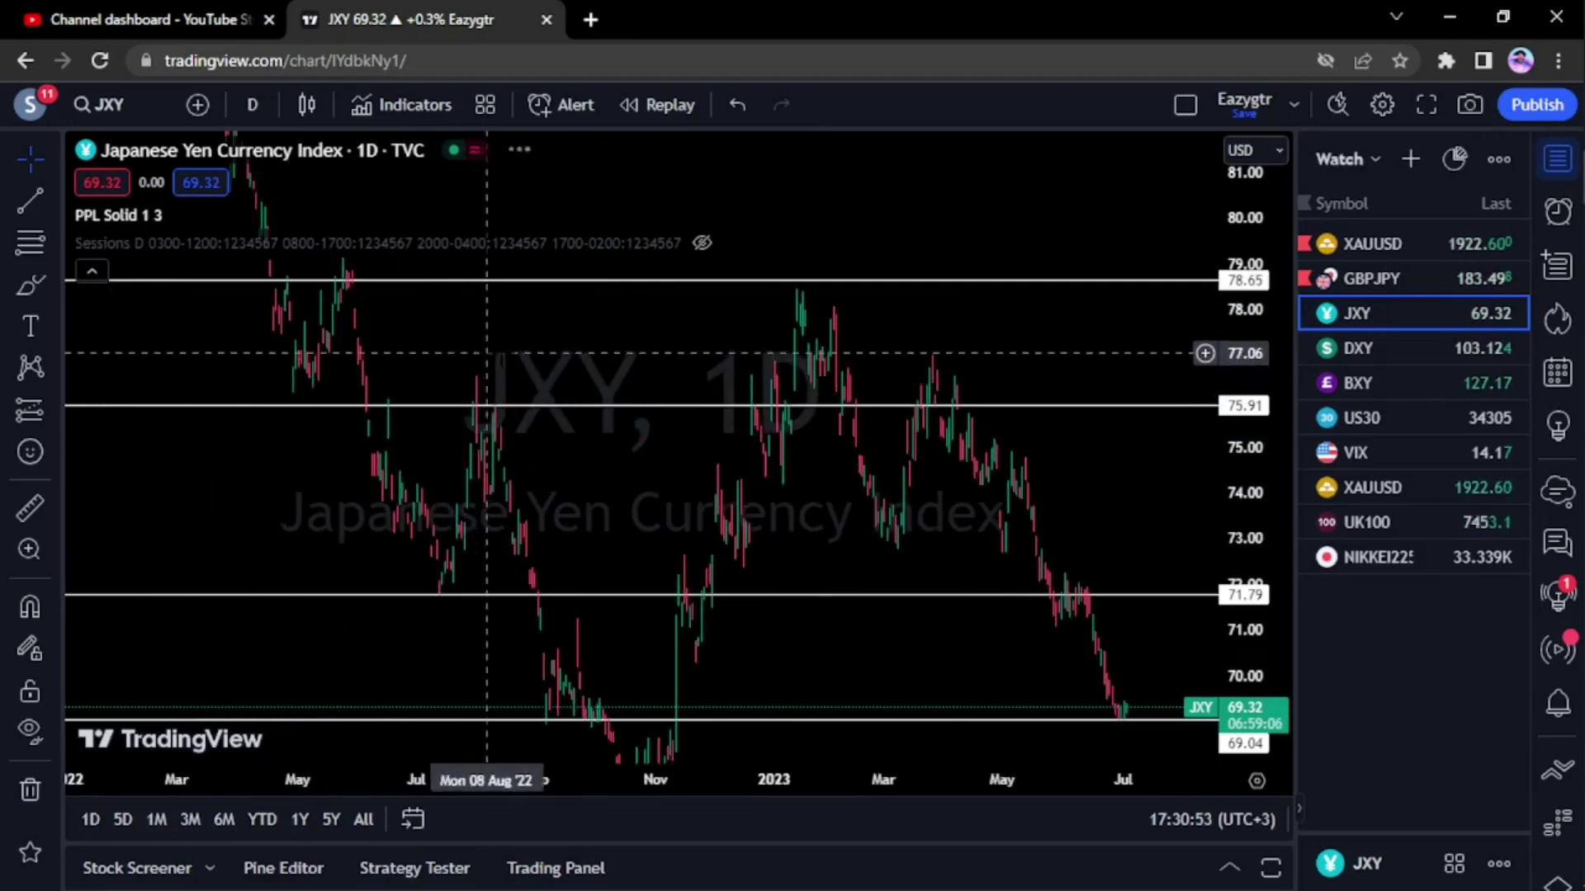
pyautogui.scroll(-3, 487, 354)
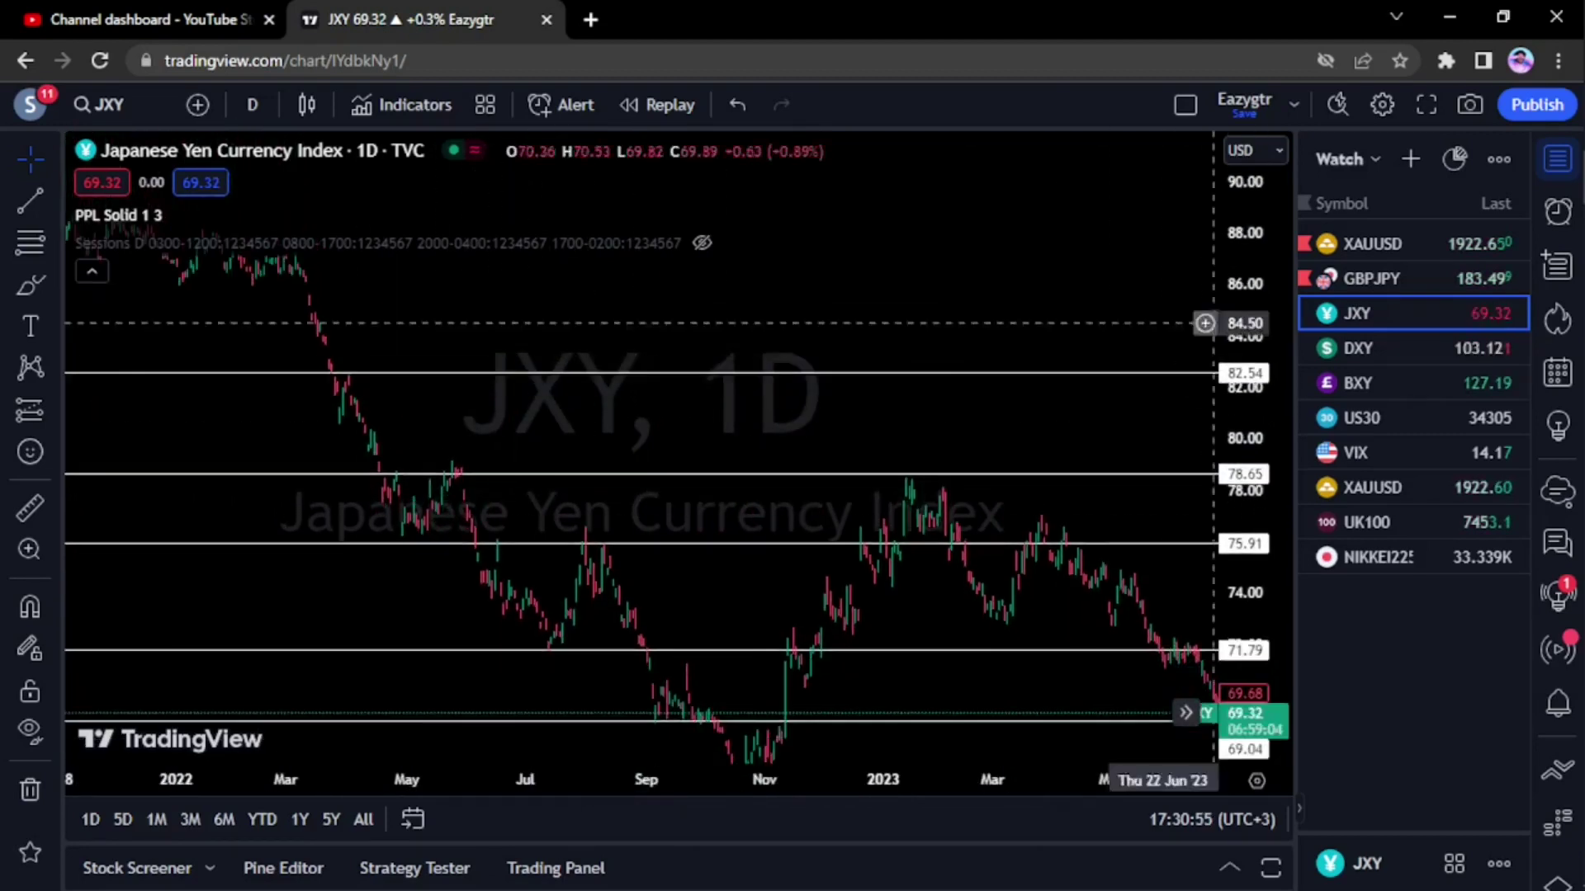
pyautogui.moveTo(558, 344); pyautogui.dragTo(824, 382)
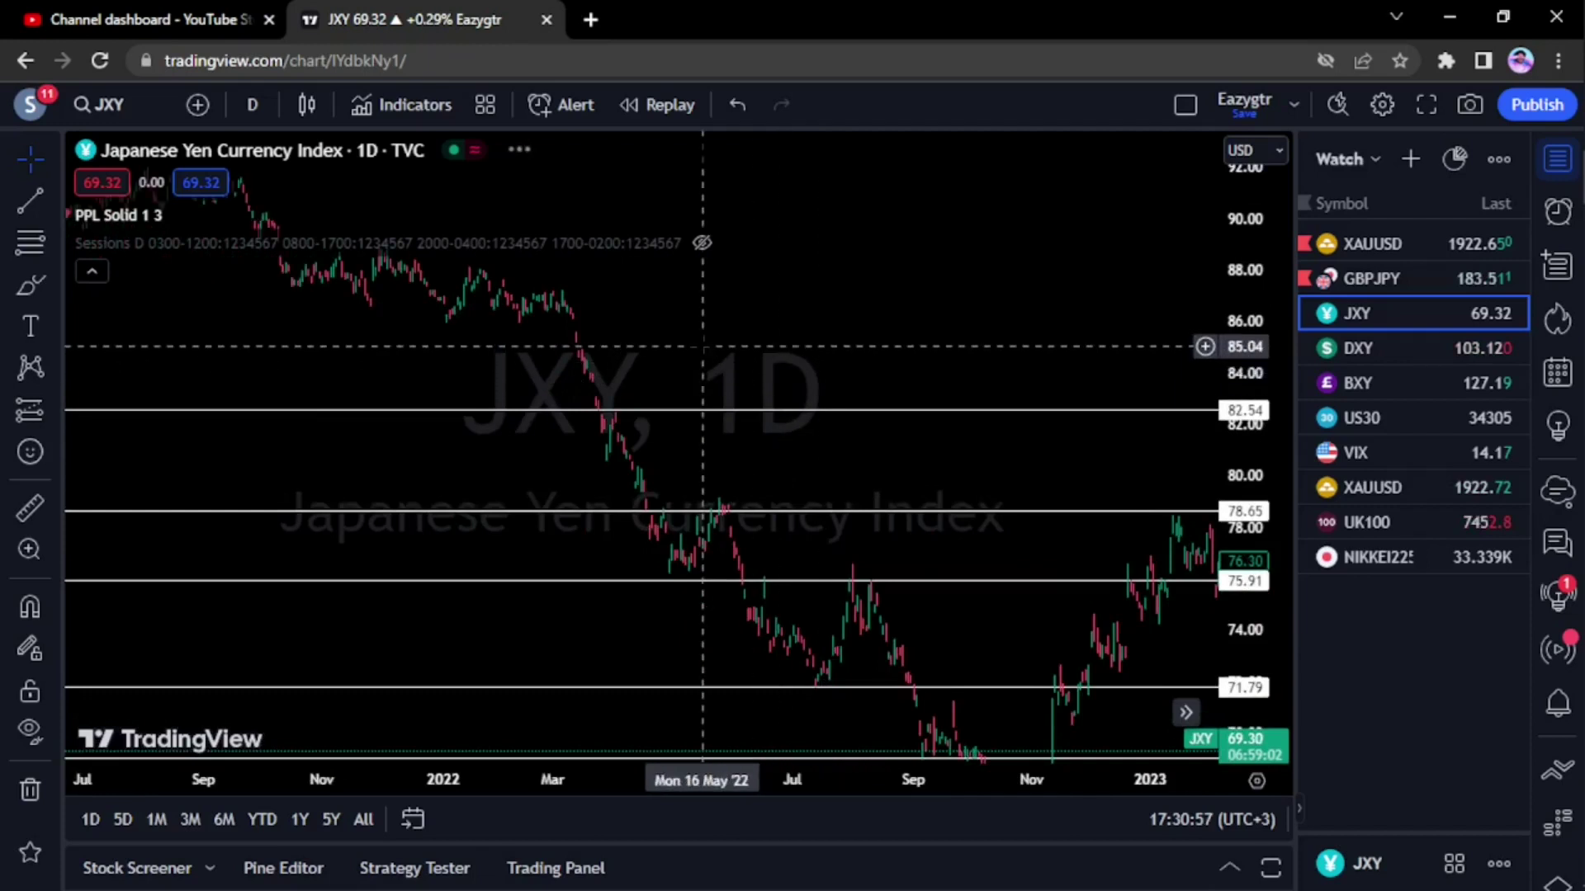
pyautogui.scroll(-4, 689, 347)
pyautogui.moveTo(545, 376); pyautogui.dragTo(620, 501)
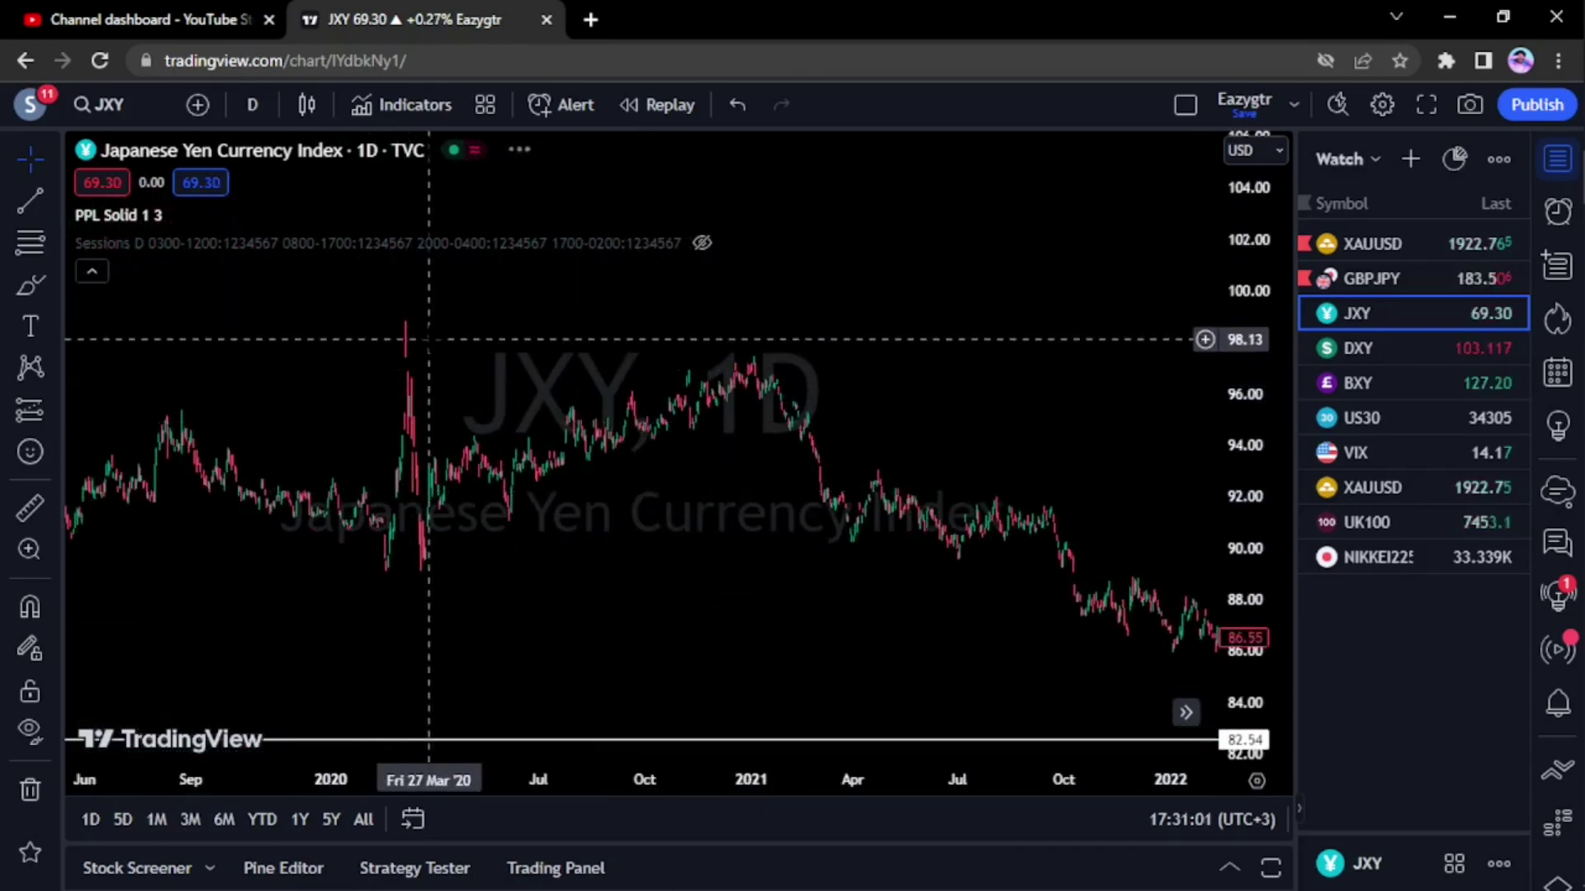
pyautogui.moveTo(1051, 465); pyautogui.dragTo(650, 358)
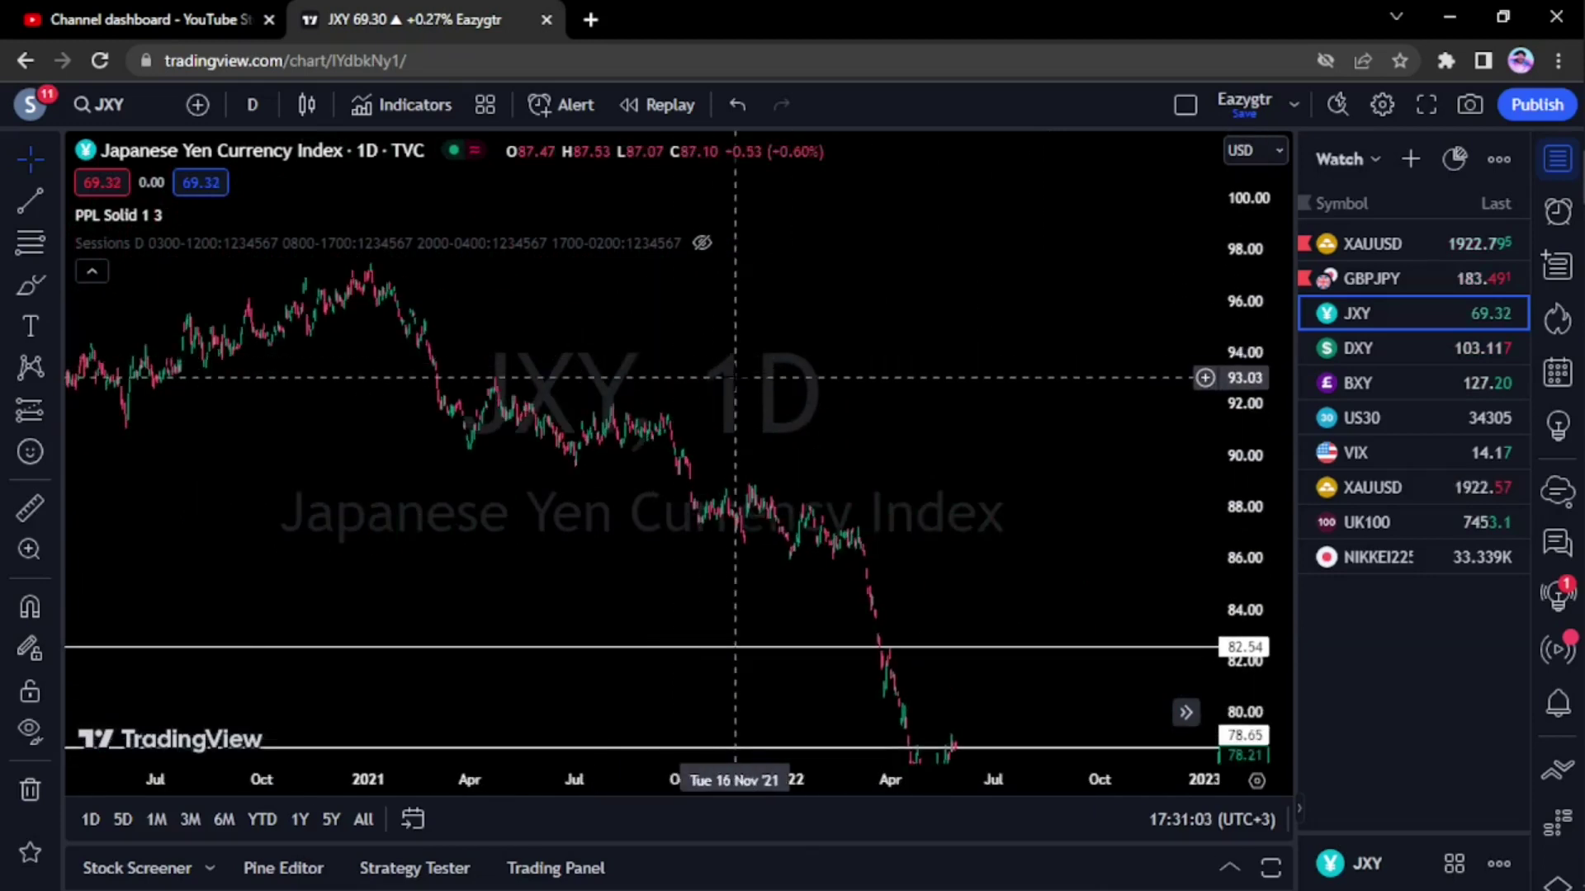
pyautogui.moveTo(853, 479); pyautogui.dragTo(659, 402)
pyautogui.moveTo(899, 603); pyautogui.dragTo(623, 472)
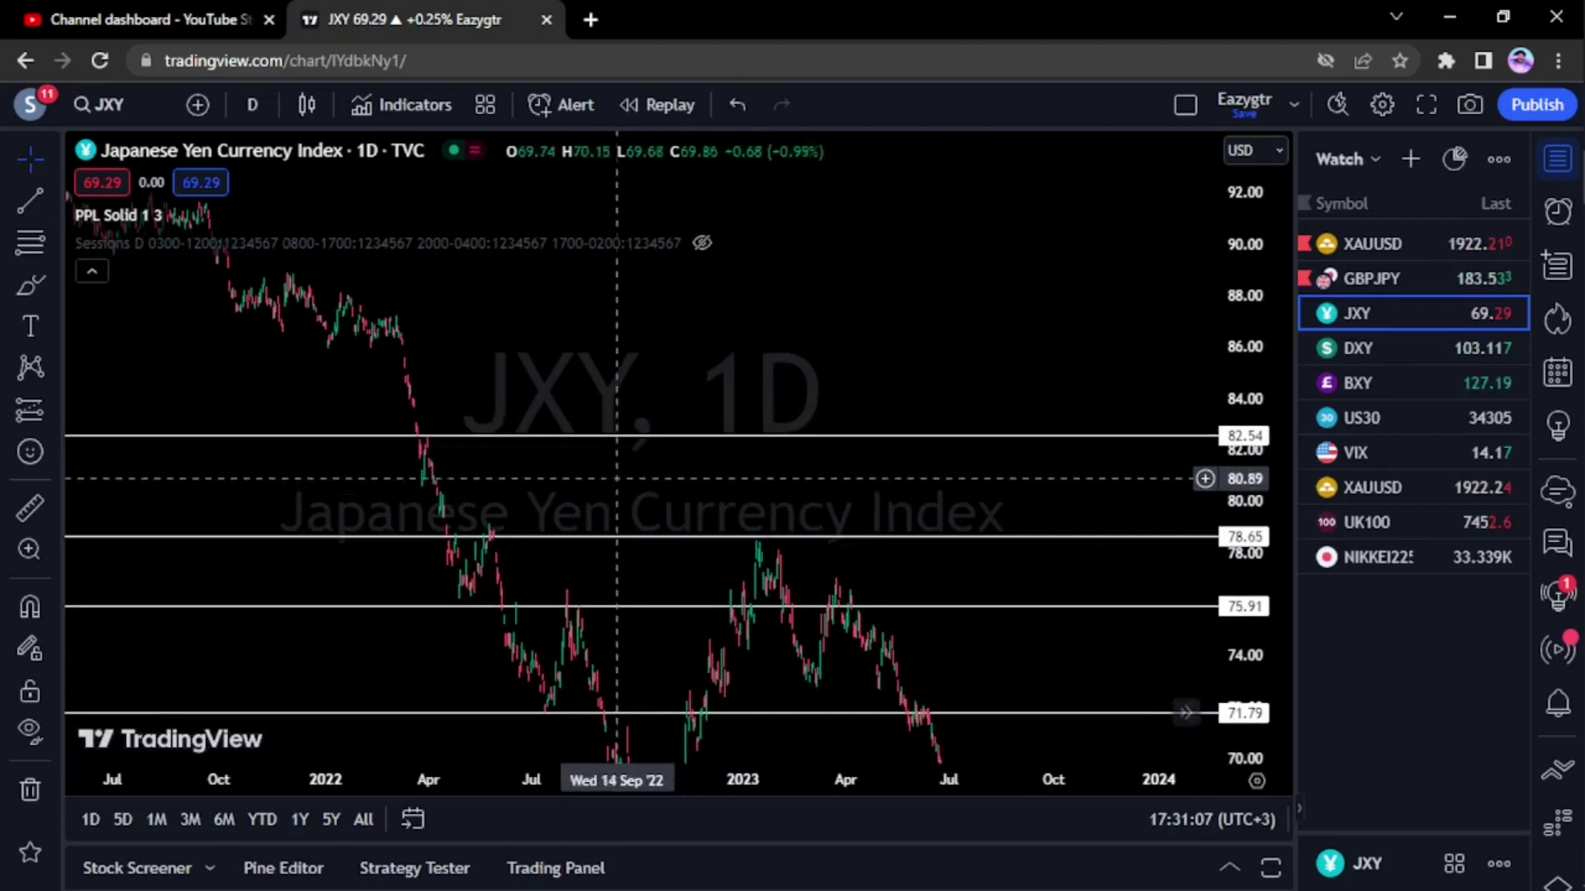
pyautogui.moveTo(488, 358); pyautogui.dragTo(1114, 746)
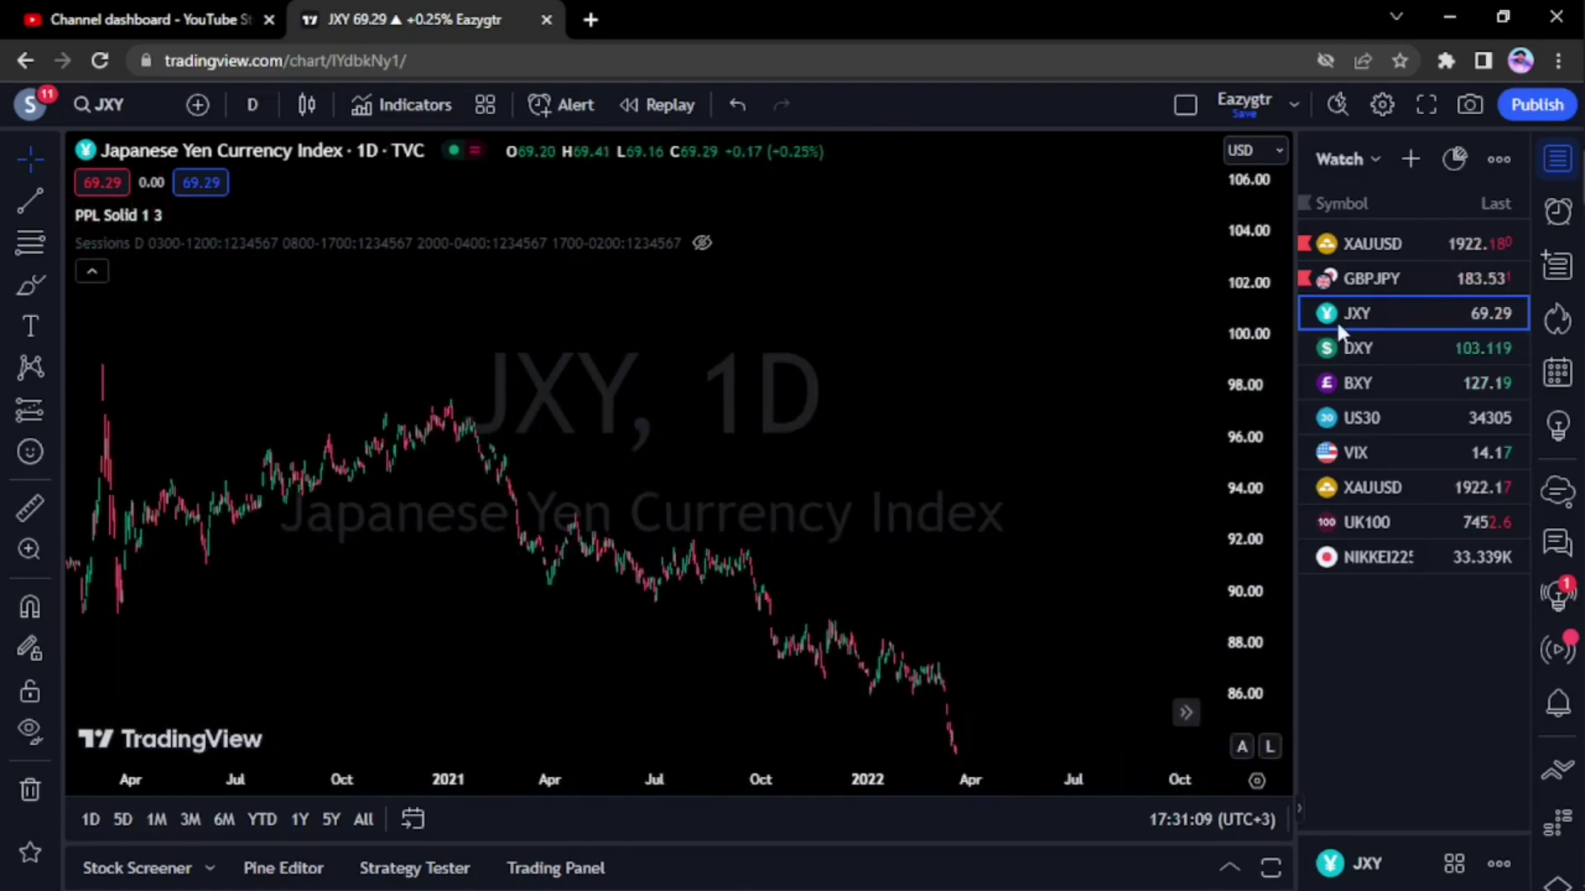
# Switch the chart back to GBPJPY and examine its daily price movement from 2021 to 2023 for comparison with JXY.
pyautogui.click(1405, 278)
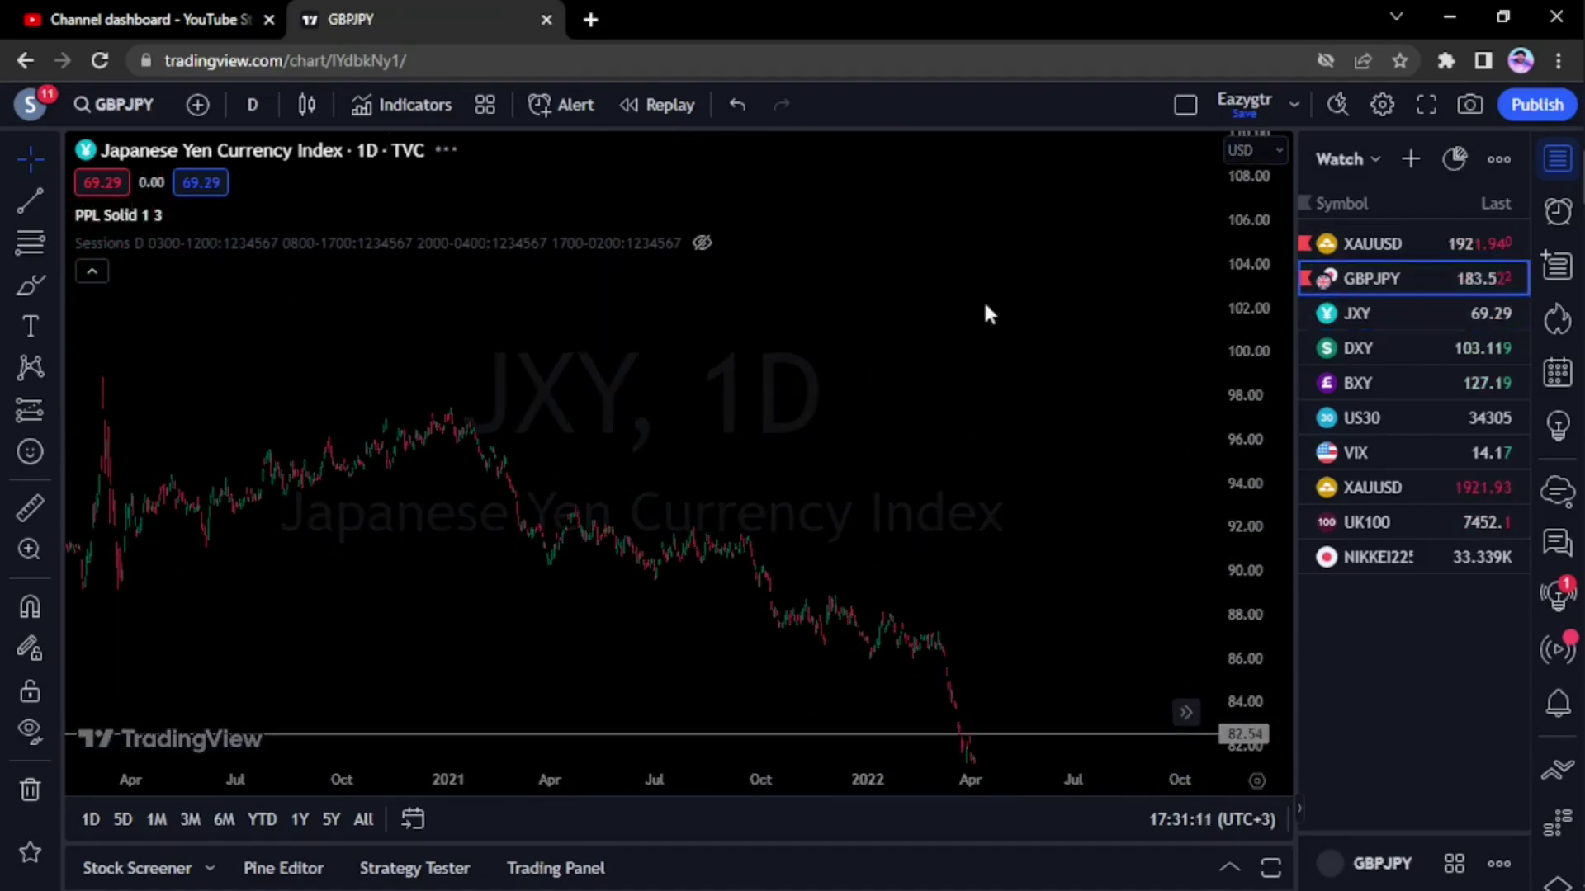
pyautogui.moveTo(751, 431); pyautogui.dragTo(350, 432)
pyautogui.moveTo(870, 481); pyautogui.dragTo(711, 493)
pyautogui.moveTo(462, 450); pyautogui.dragTo(671, 419)
pyautogui.moveTo(483, 487); pyautogui.dragTo(575, 417)
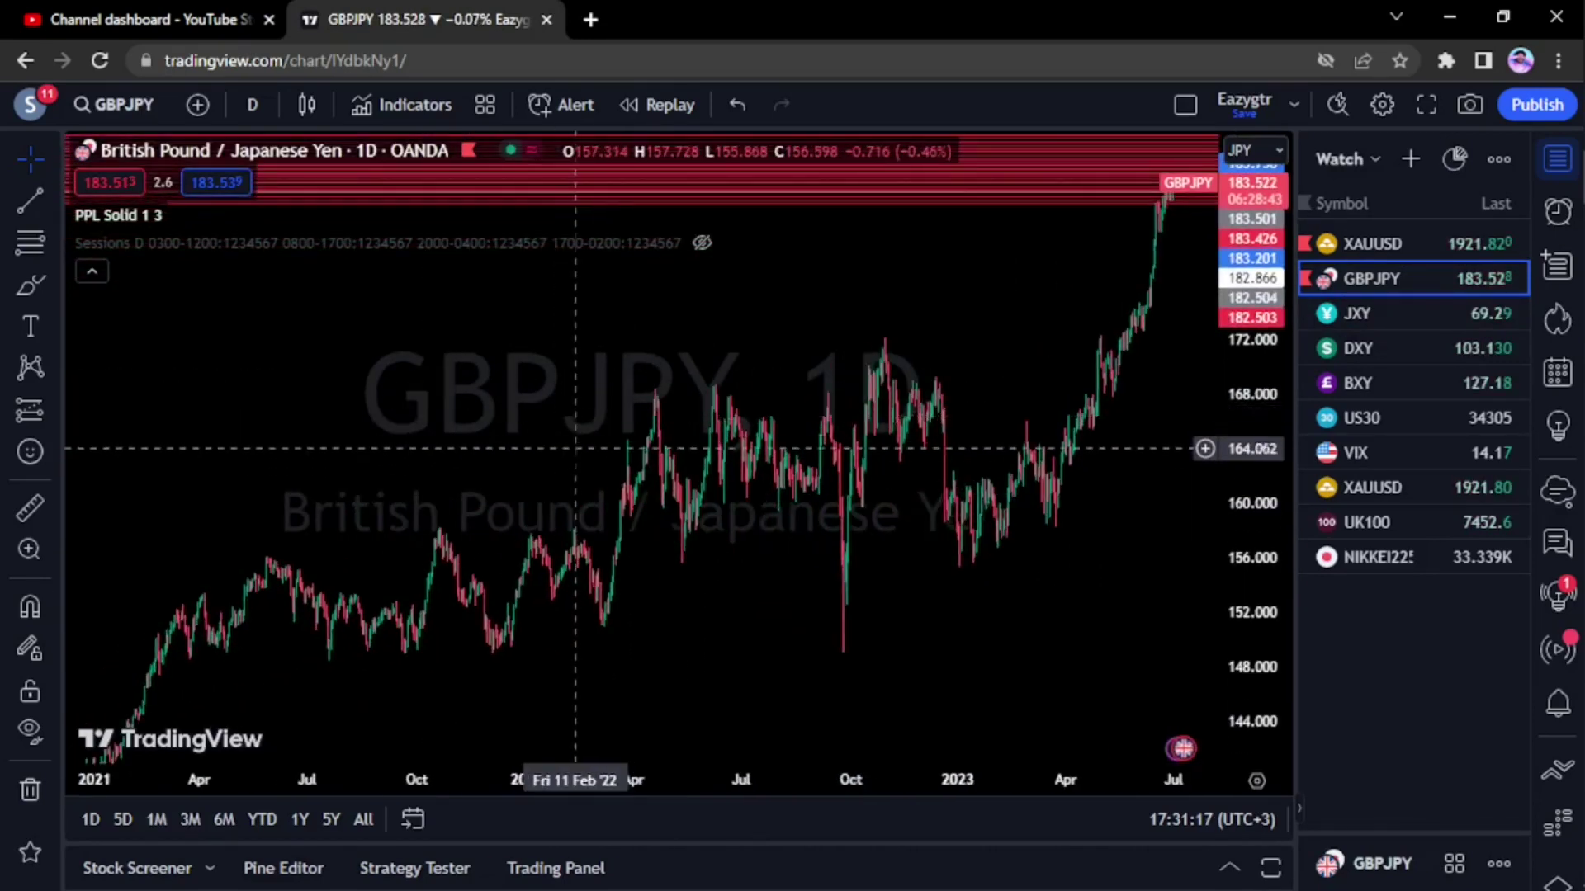
pyautogui.moveTo(349, 452); pyautogui.dragTo(400, 355)
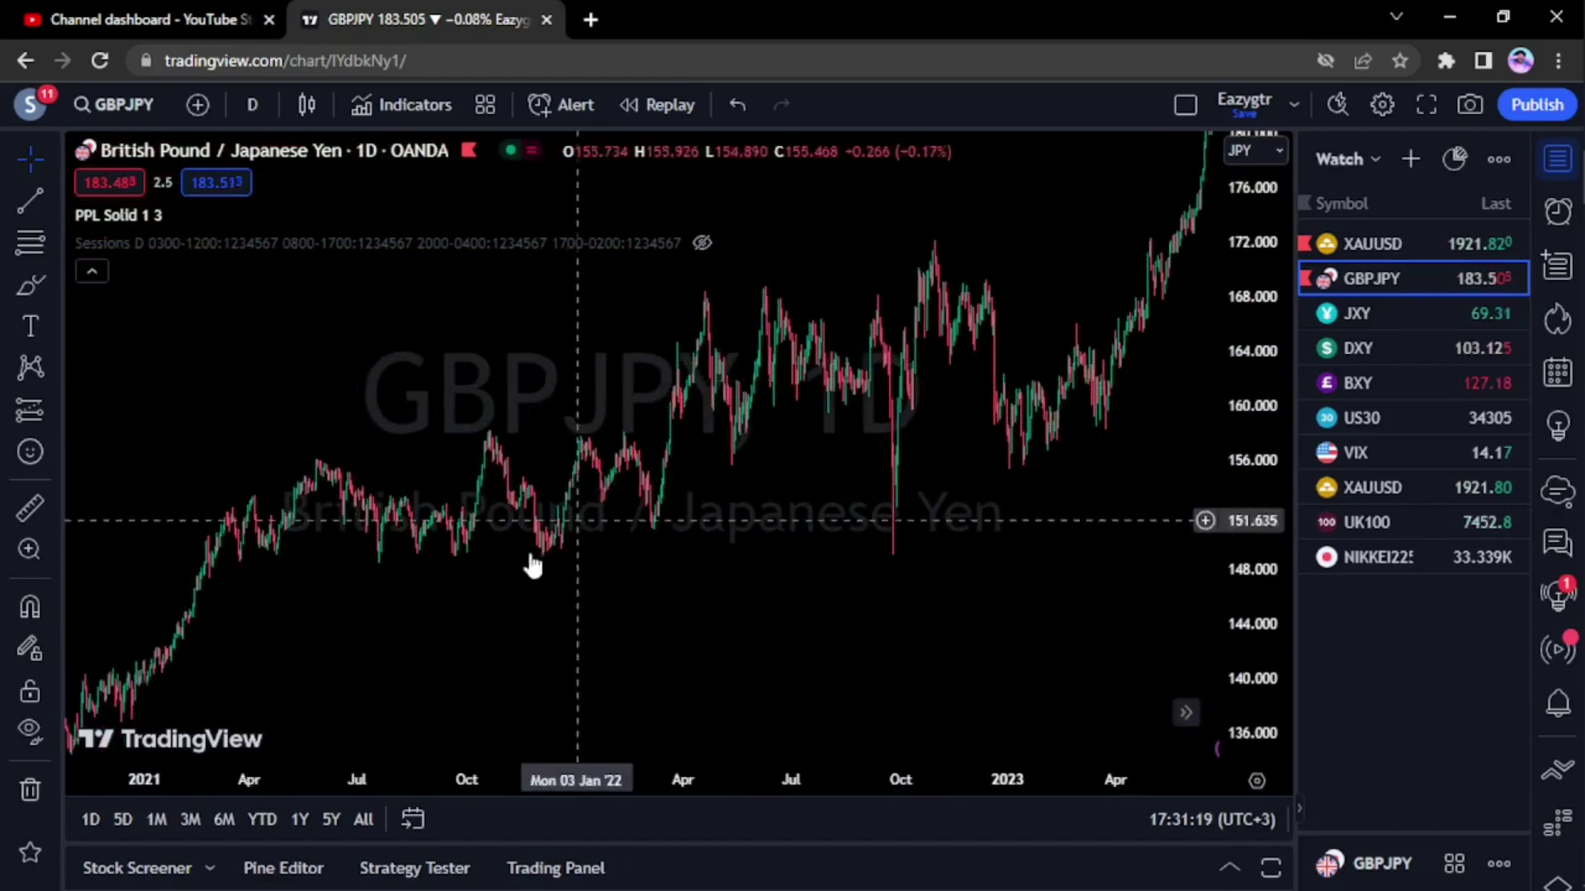
pyautogui.moveTo(476, 570); pyautogui.dragTo(766, 480)
# Examine the multi-year GBPJPY daily history from the 2015 highs to the latest candles at the red price zone.
pyautogui.scroll(-10, 675, 421)
pyautogui.moveTo(1273, 207); pyautogui.dragTo(1274, 545)
pyautogui.moveTo(901, 406); pyautogui.dragTo(855, 476)
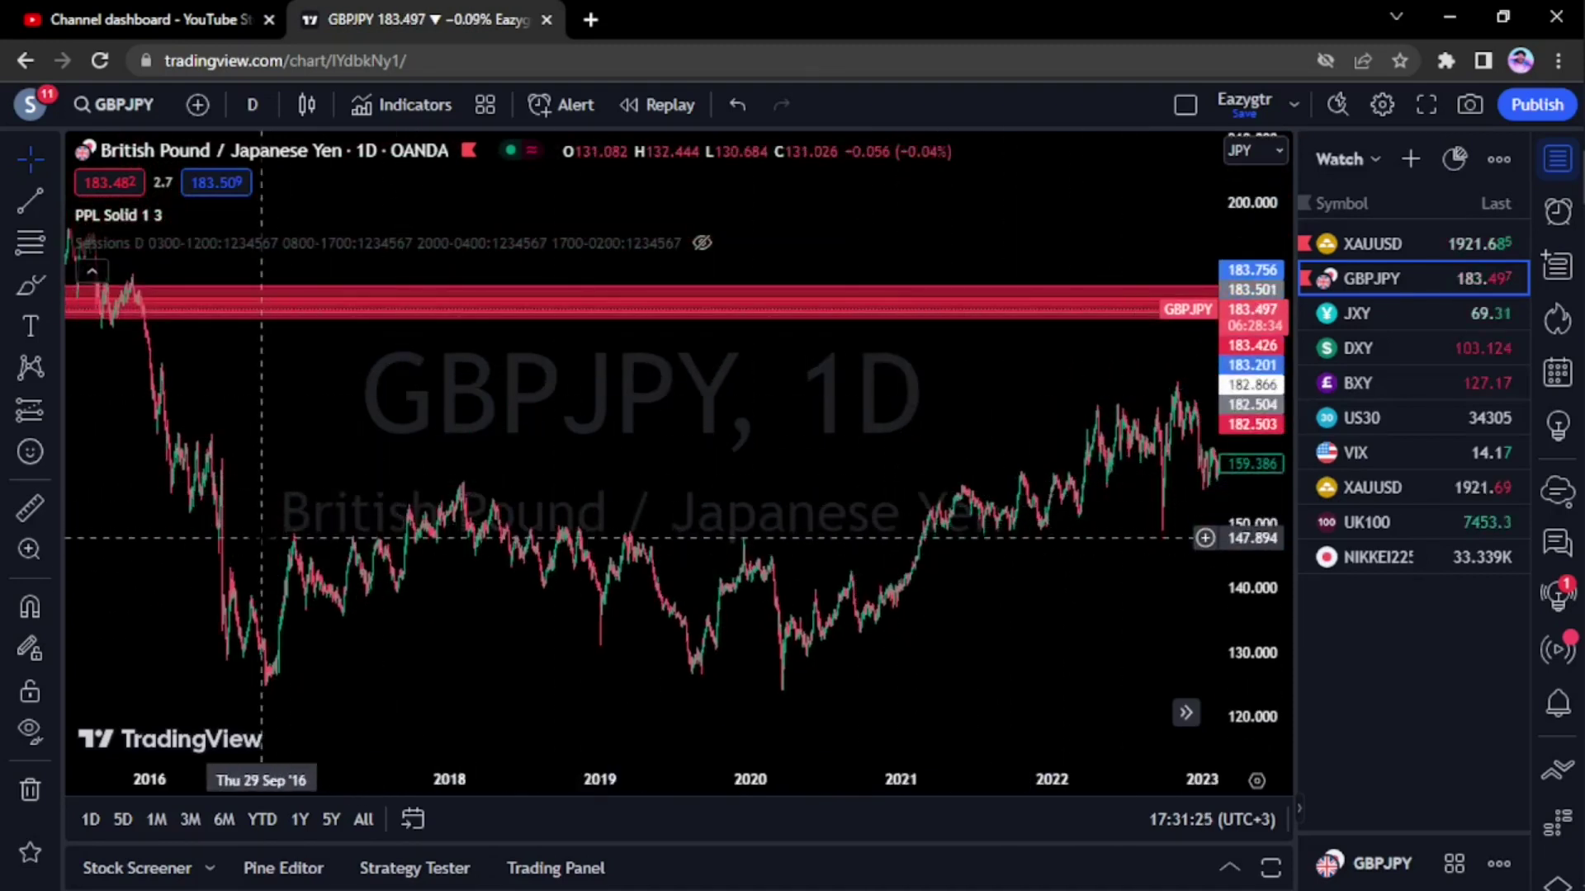
pyautogui.moveTo(476, 430); pyautogui.dragTo(929, 645)
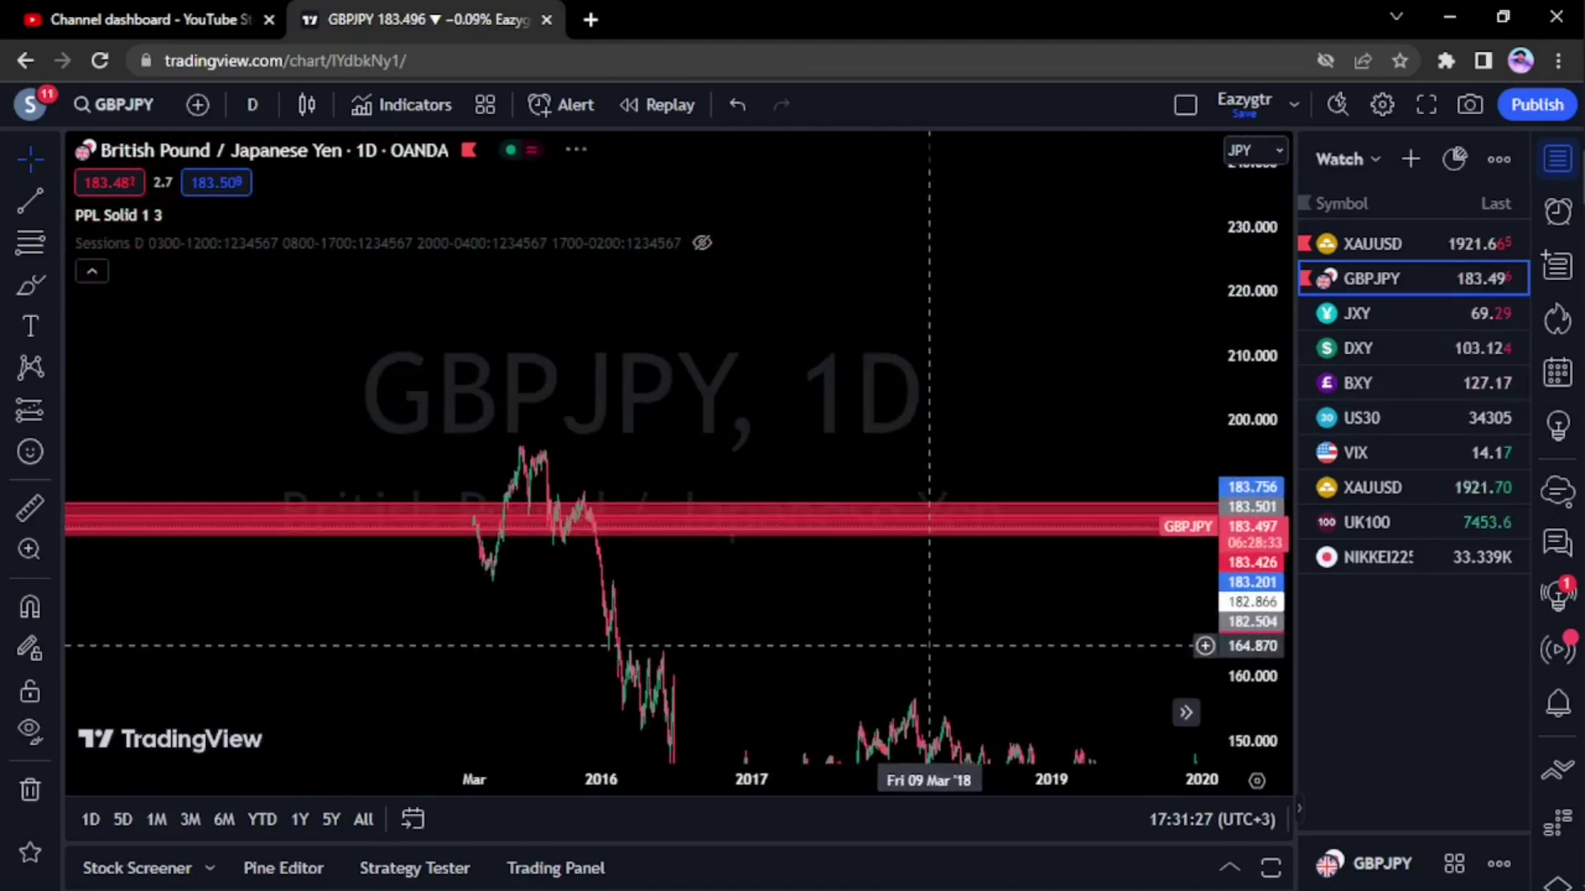
pyautogui.moveTo(767, 631); pyautogui.dragTo(477, 299)
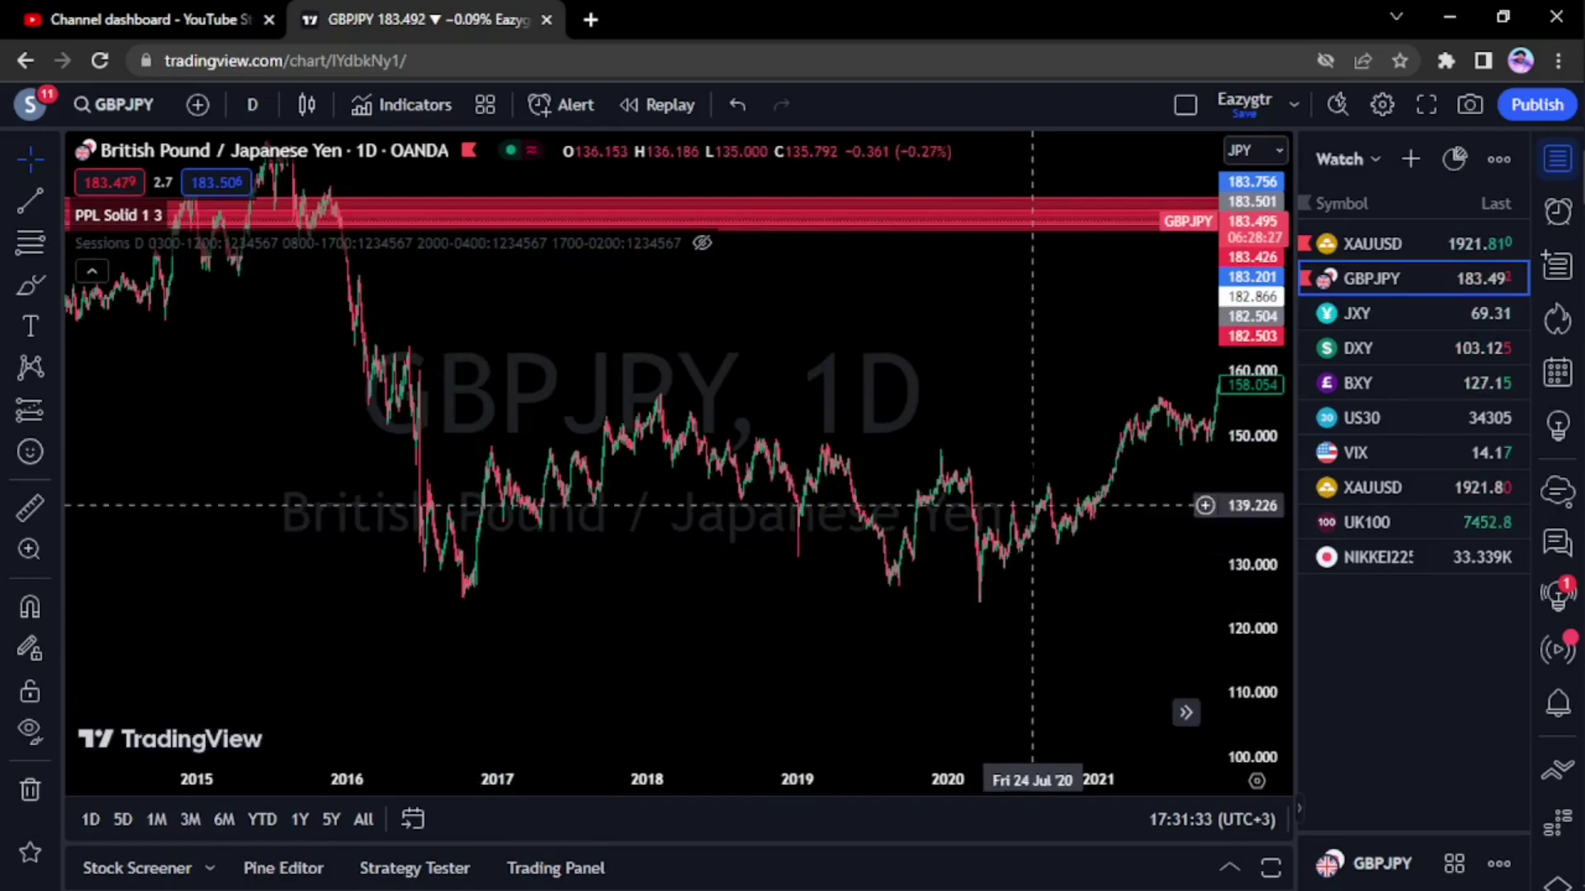
pyautogui.moveTo(1032, 517); pyautogui.dragTo(545, 432)
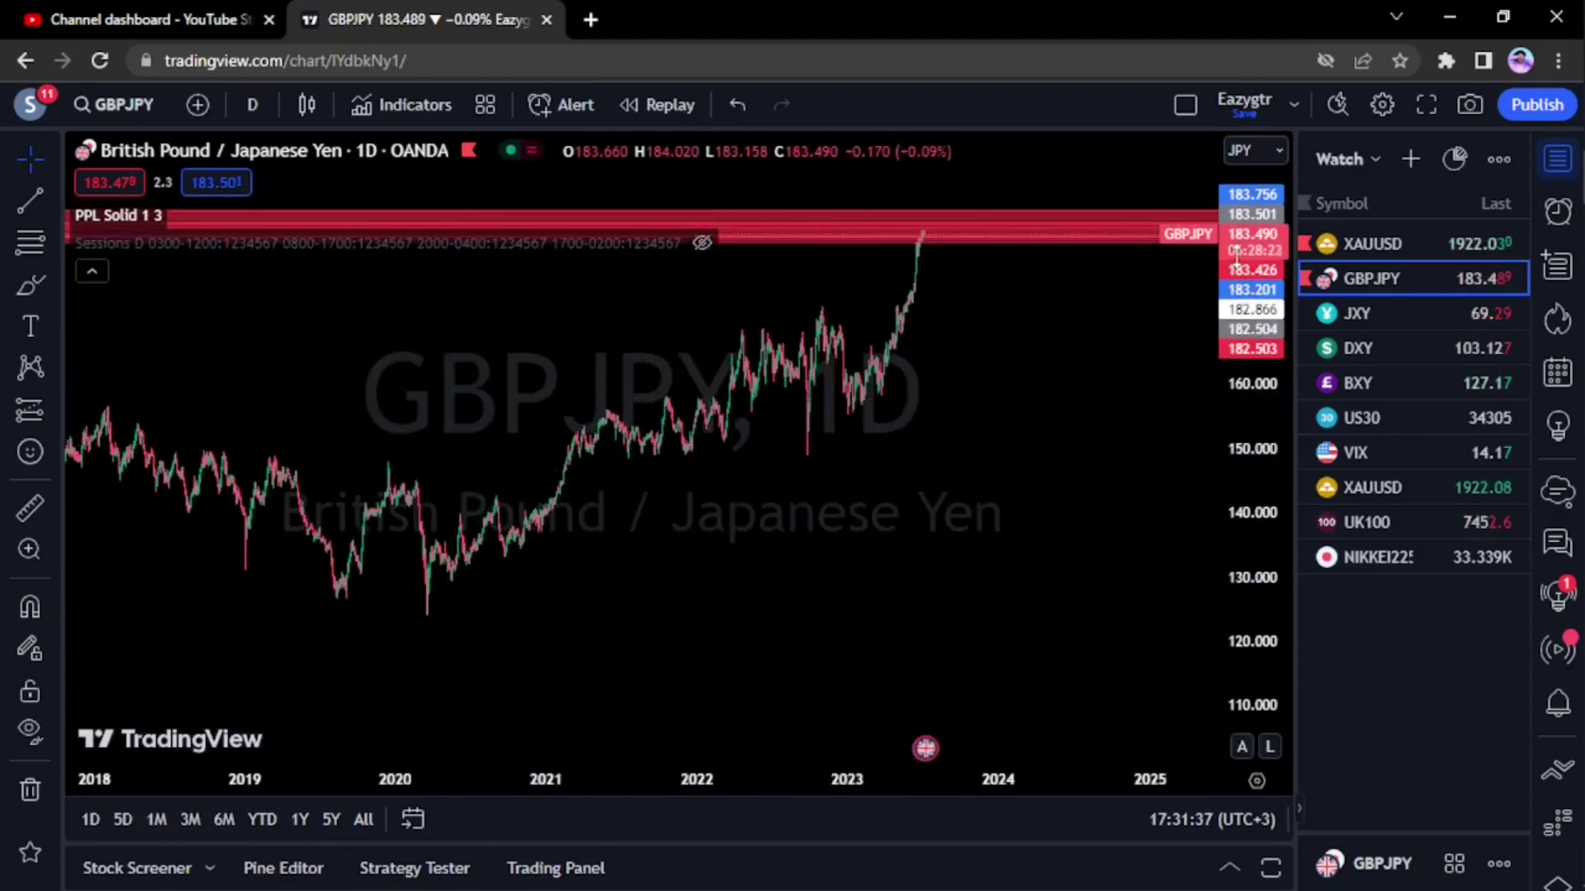
# Examine the GBPJPY daily rise from the 2020 low into the red price zone, narrowing to 2022–2023 price action.
pyautogui.moveTo(1235, 258); pyautogui.dragTo(1205, 358)
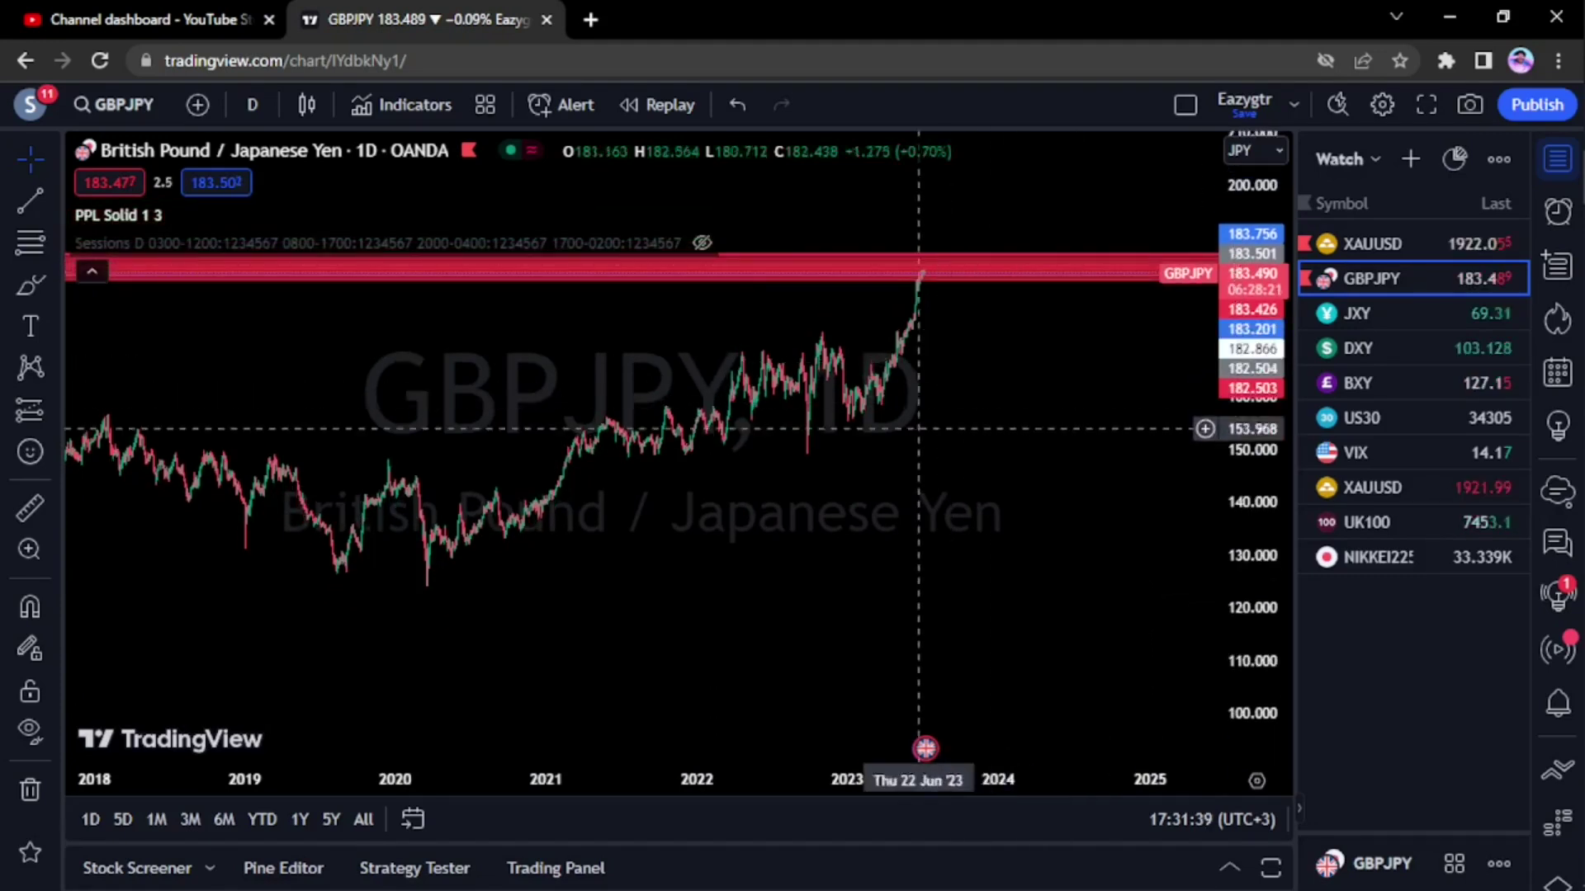
pyautogui.scroll(5, 1100, 372)
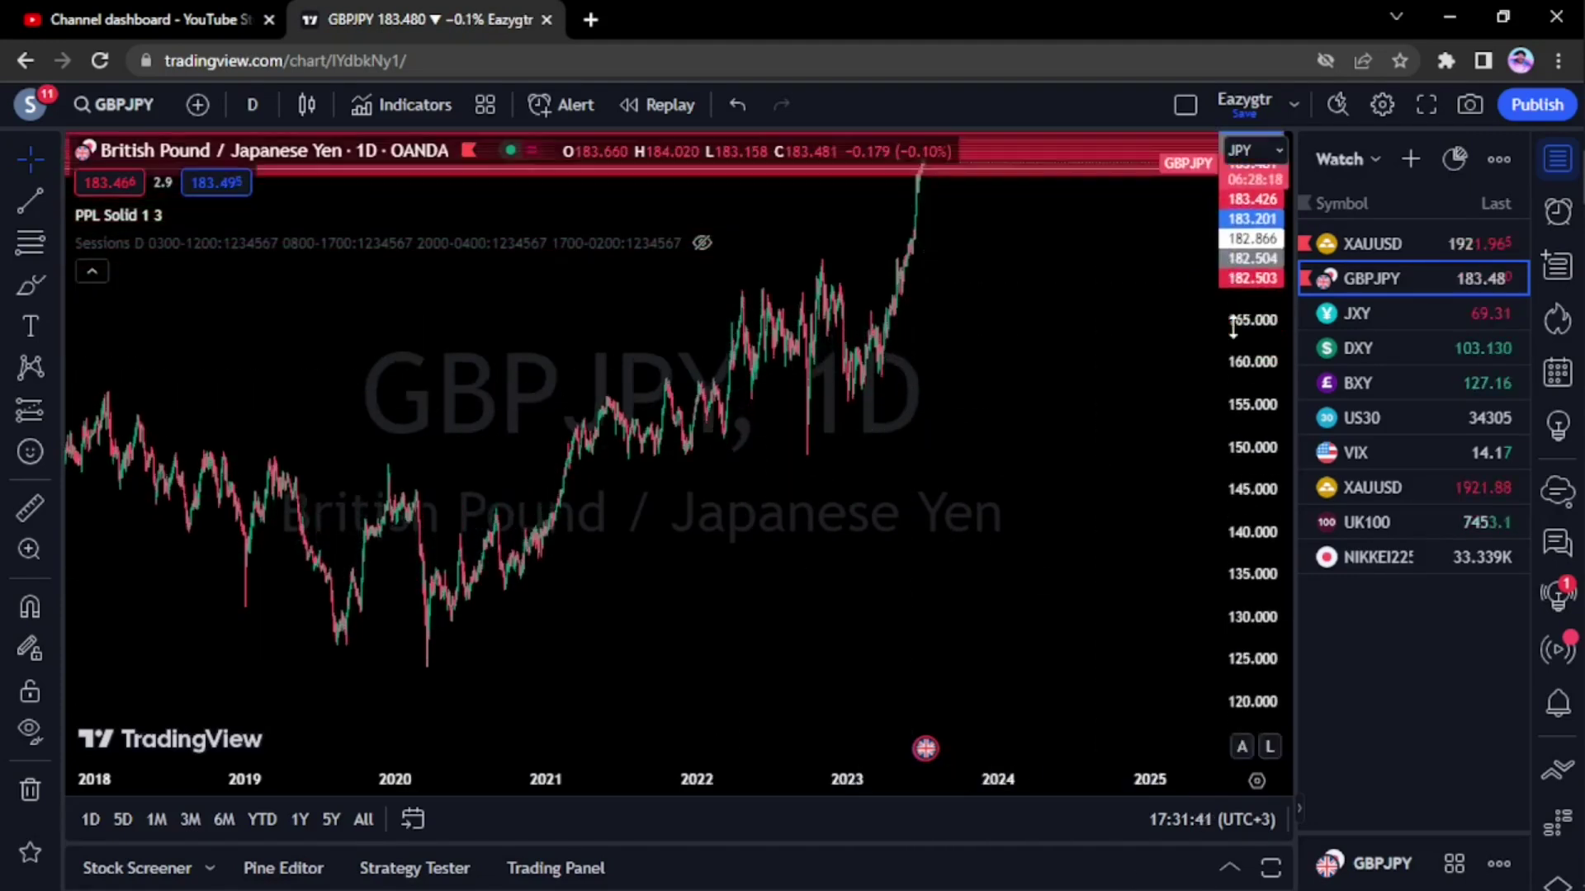
pyautogui.moveTo(1031, 339); pyautogui.dragTo(1068, 512)
pyautogui.scroll(4, 1068, 517)
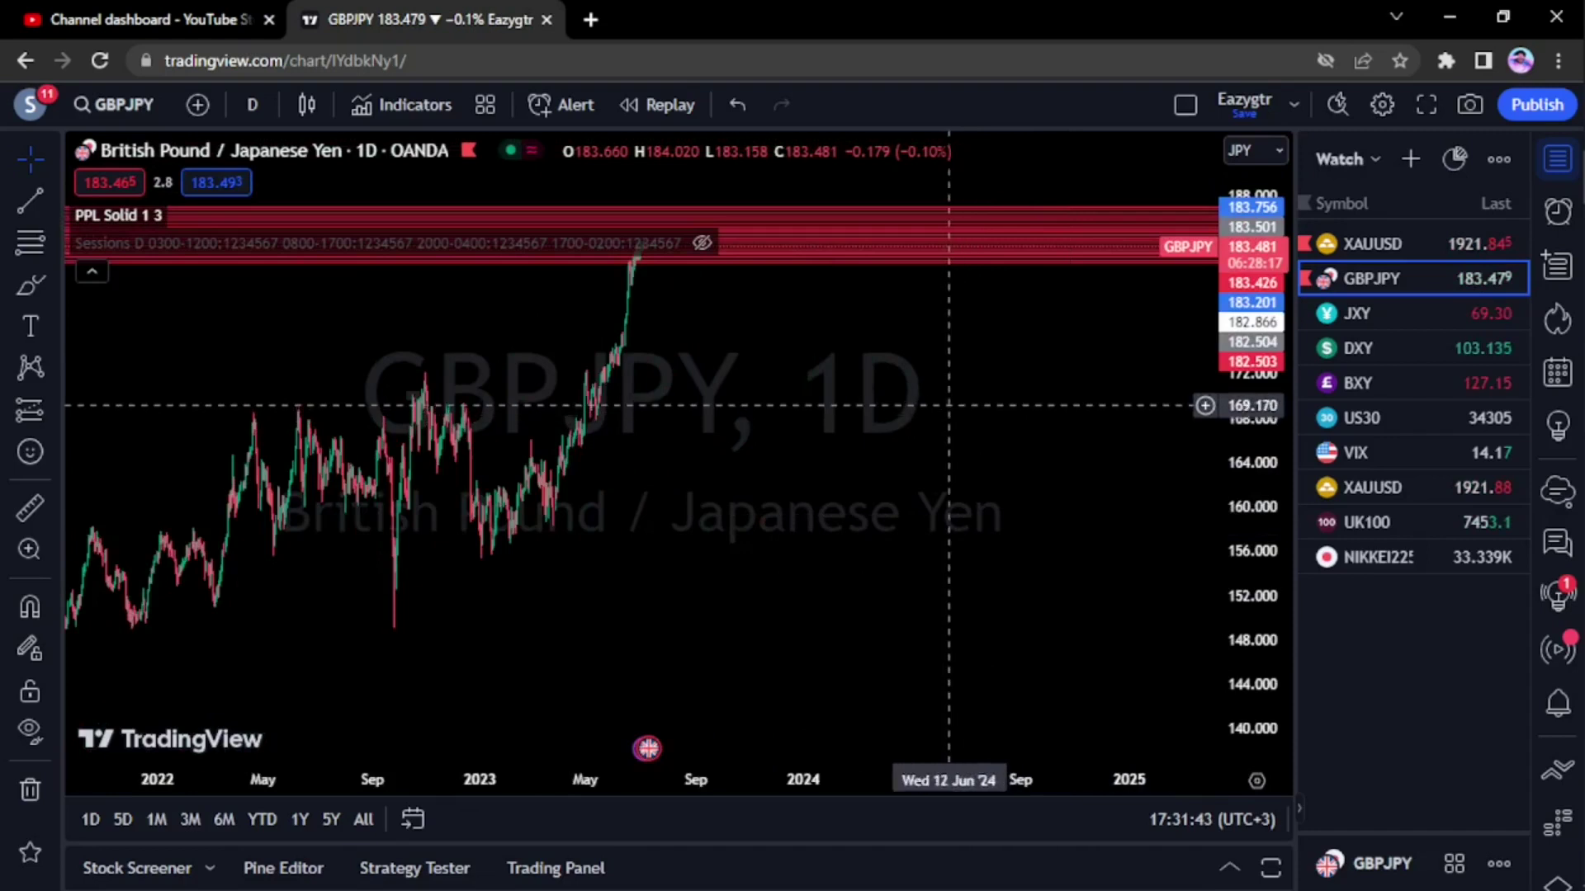
pyautogui.moveTo(878, 442); pyautogui.dragTo(951, 548)
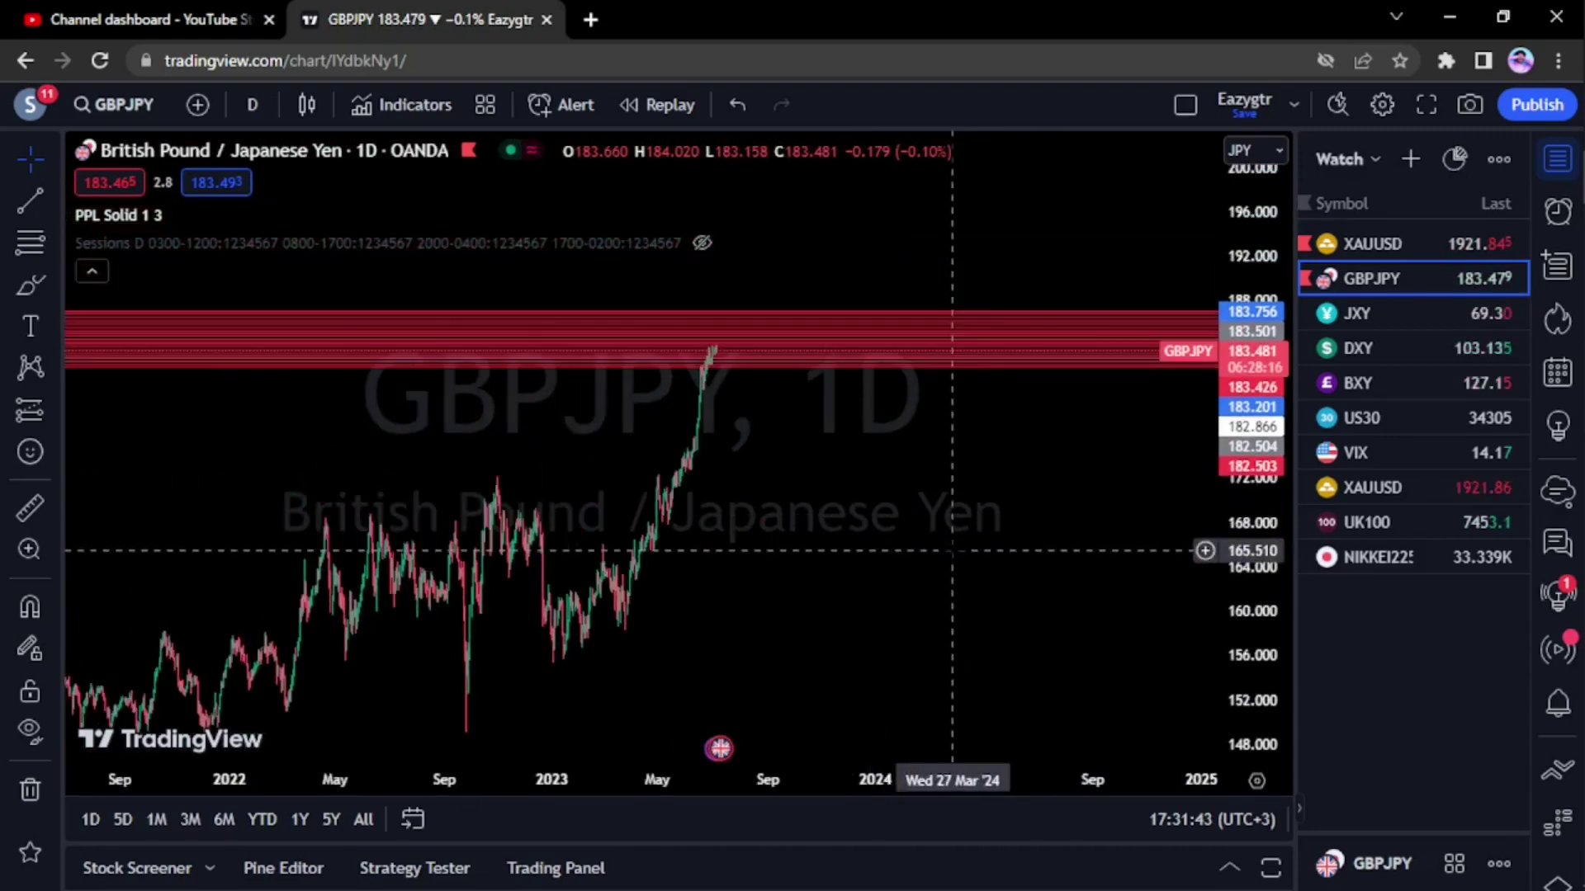
# Compare the JXY and BXY daily charts, returning to JXY to examine its 2022–2023 swings between the 78.65 and 69.04 lines.
pyautogui.click(1394, 314)
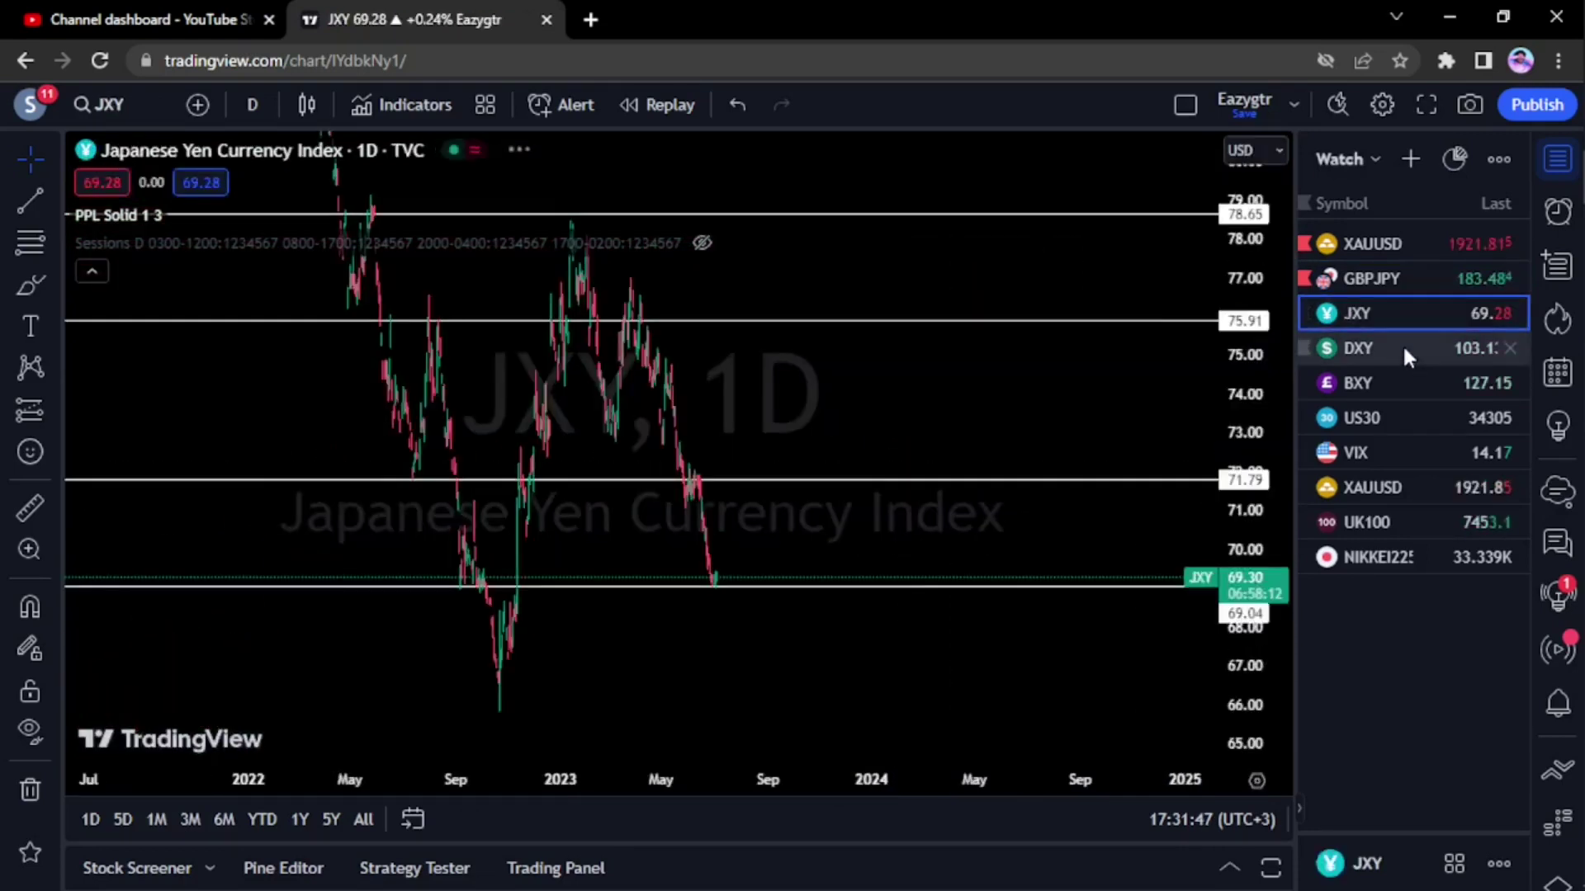
pyautogui.click(1379, 389)
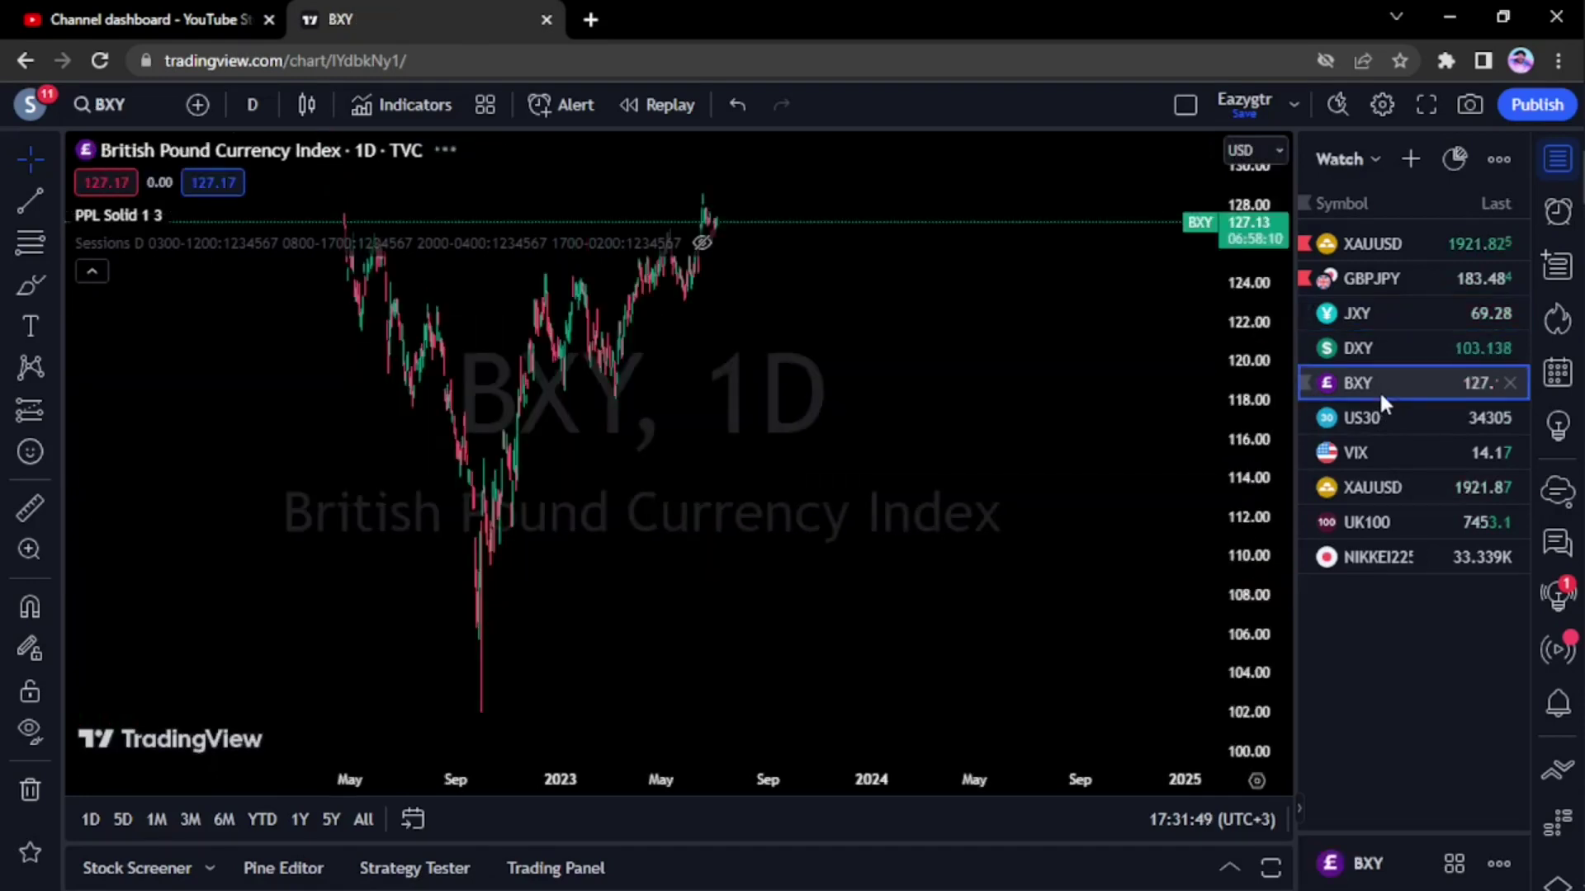
pyautogui.click(1390, 313)
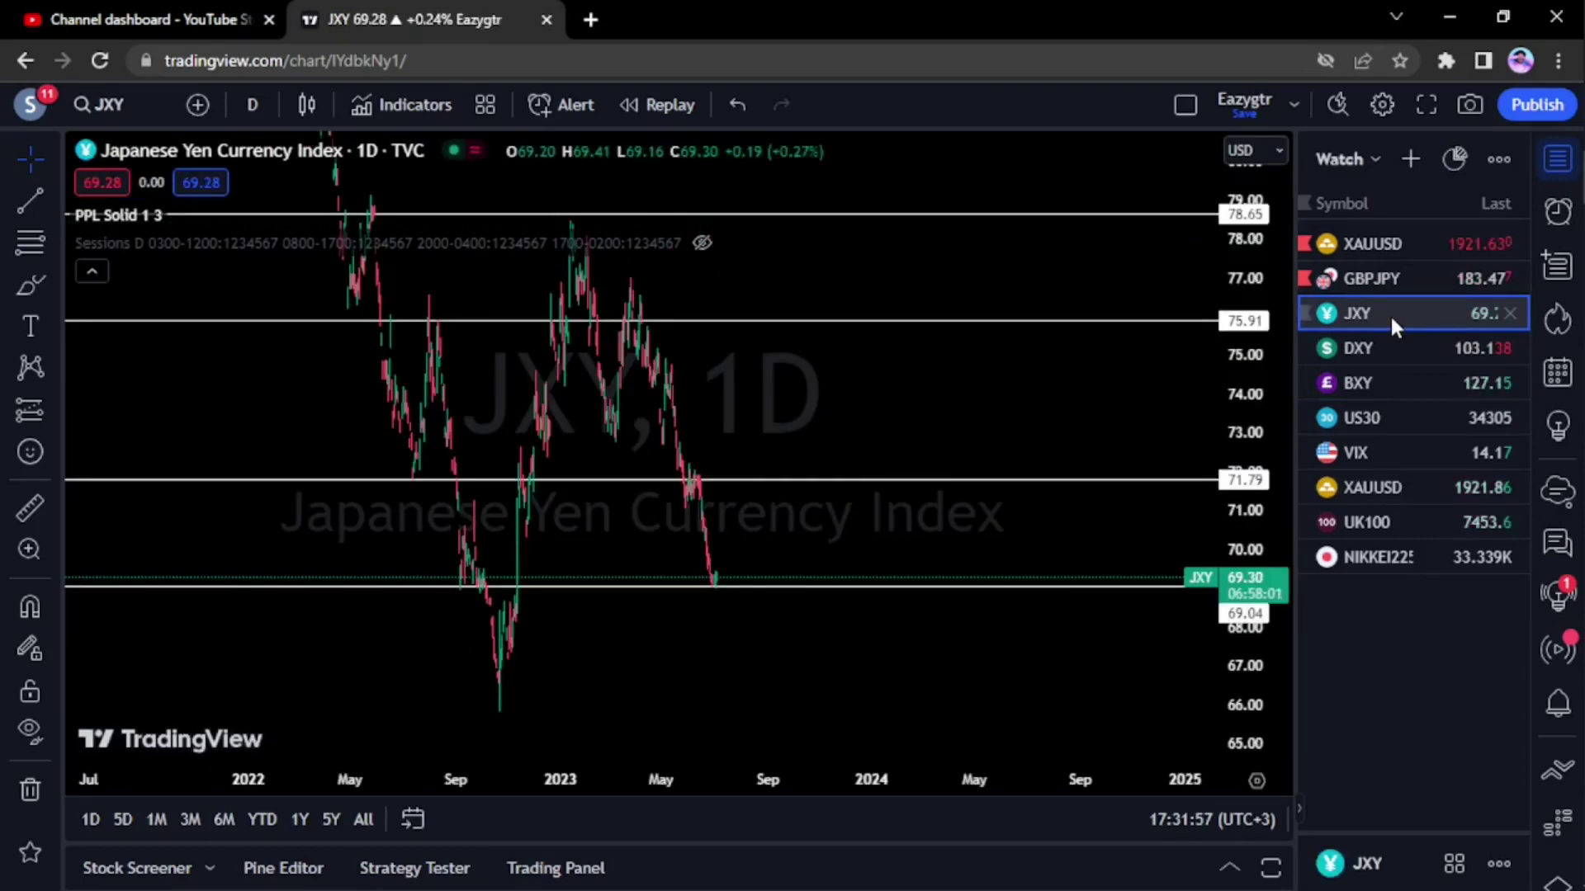
pyautogui.scroll(4, 842, 394)
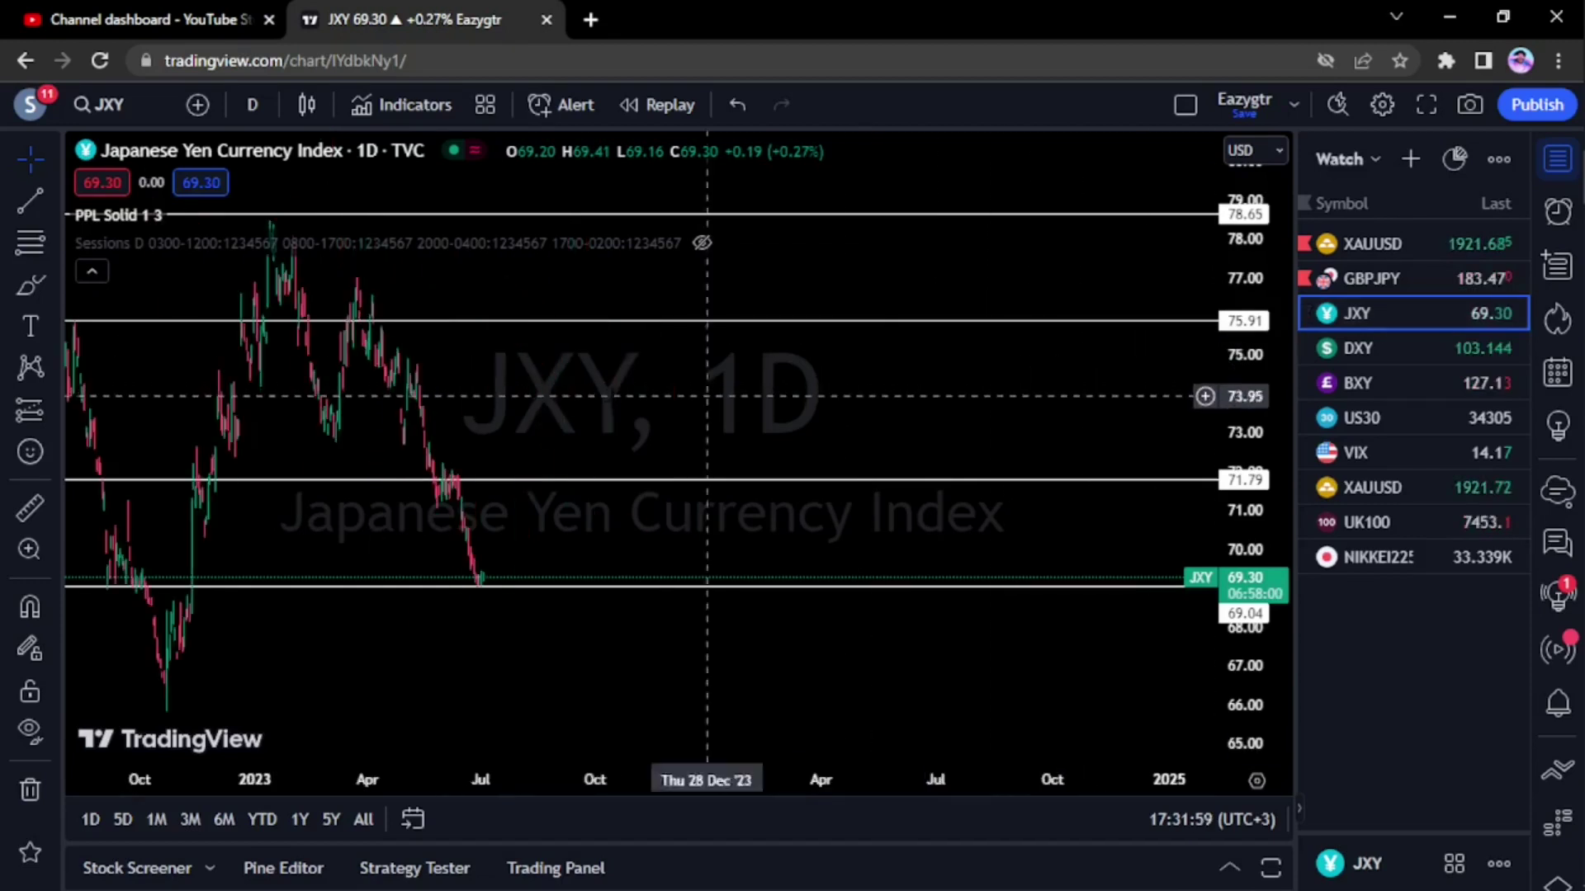
pyautogui.moveTo(603, 403); pyautogui.dragTo(821, 430)
pyautogui.moveTo(1241, 174); pyautogui.dragTo(1246, 291)
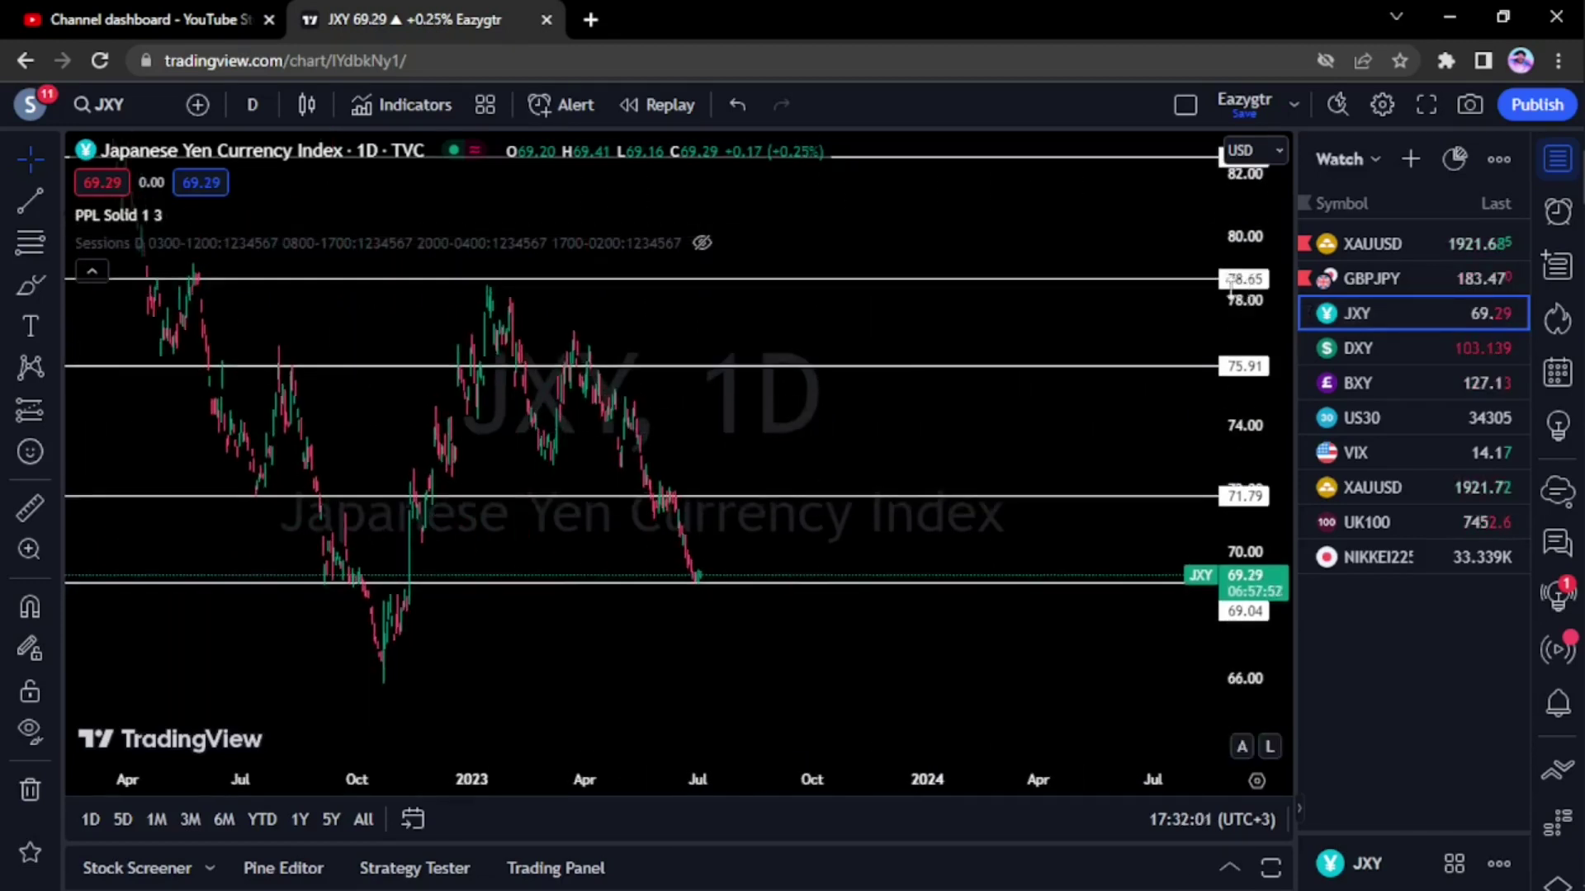
# Switch the chart to GBPJPY and examine its daily climb from 2021 to the red zone and the empty space above it.
pyautogui.click(1408, 265)
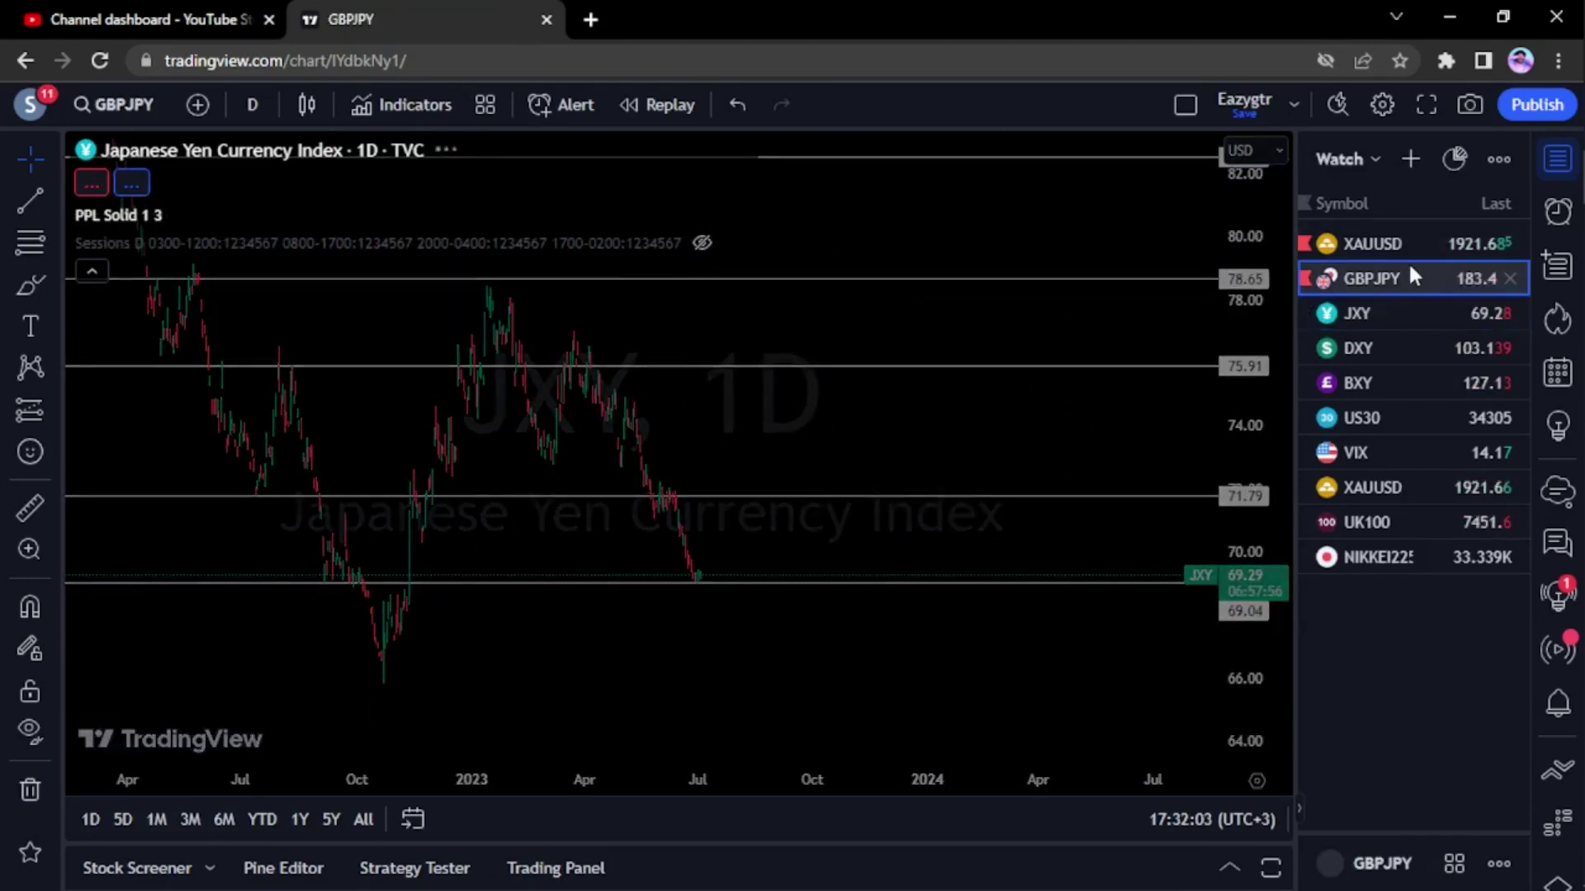
pyautogui.moveTo(1246, 388); pyautogui.dragTo(1246, 563)
pyautogui.scroll(-3, 968, 426)
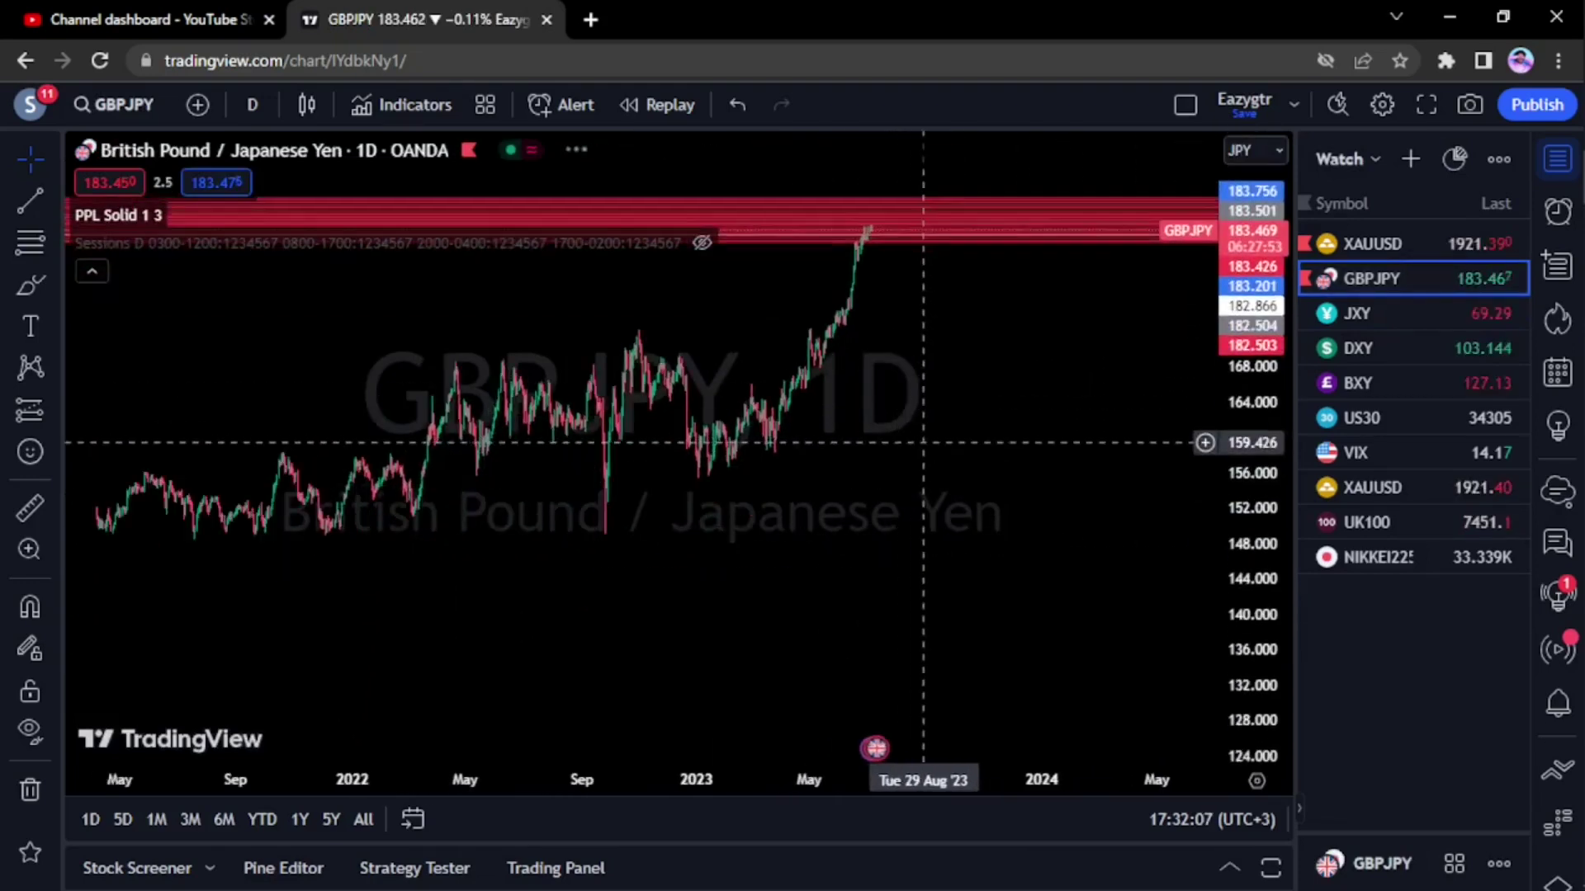
pyautogui.moveTo(913, 389); pyautogui.dragTo(756, 505)
pyautogui.moveTo(991, 425); pyautogui.dragTo(725, 577)
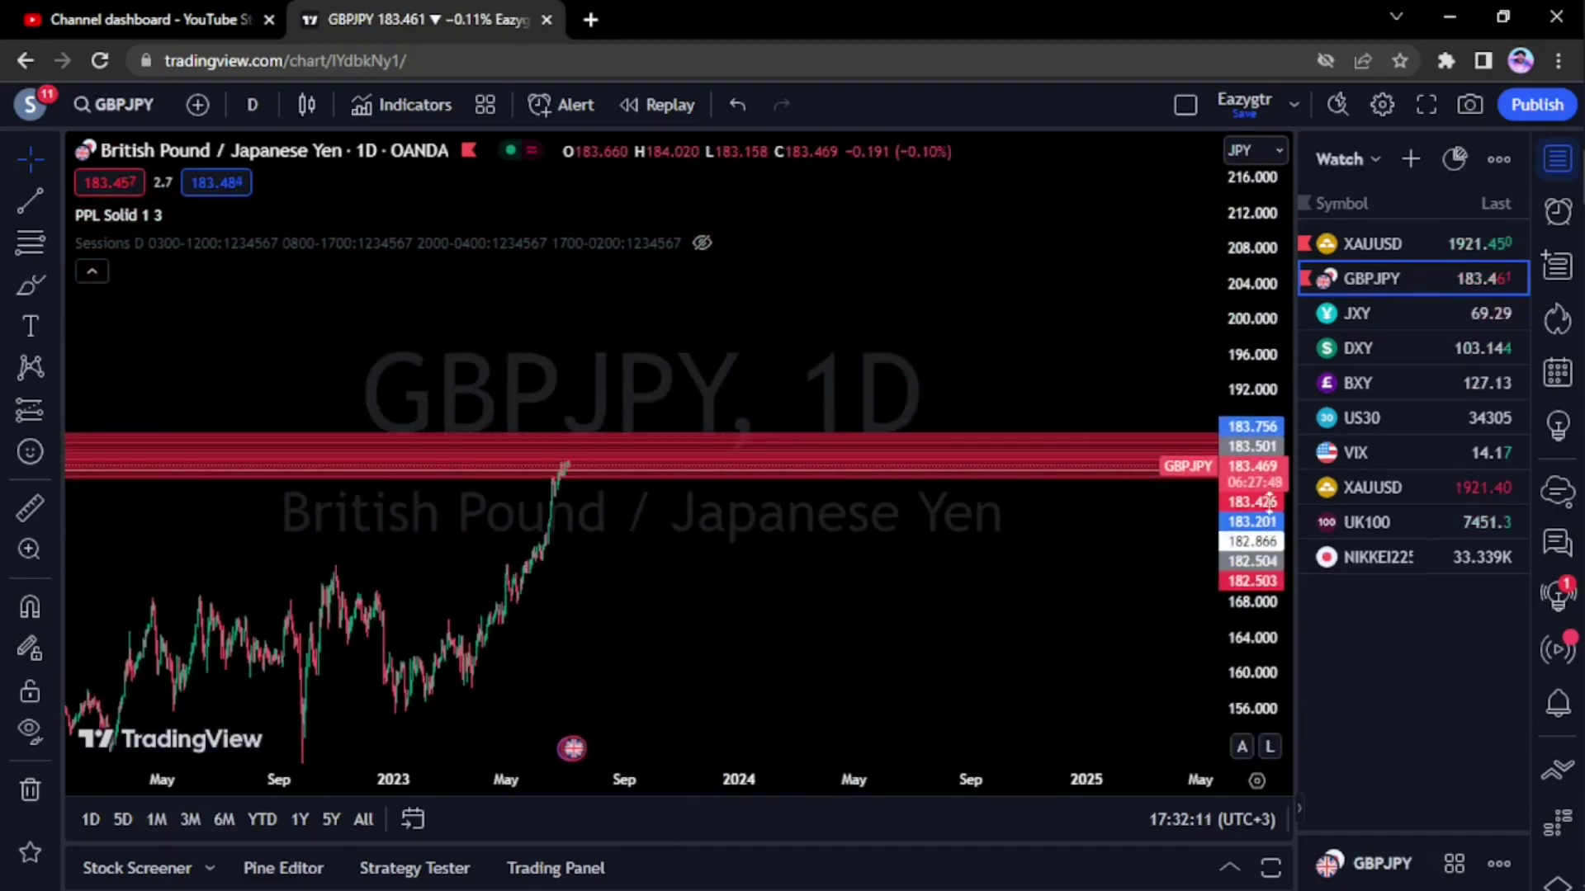
pyautogui.moveTo(1246, 547); pyautogui.dragTo(1246, 437)
pyautogui.scroll(4, 794, 516)
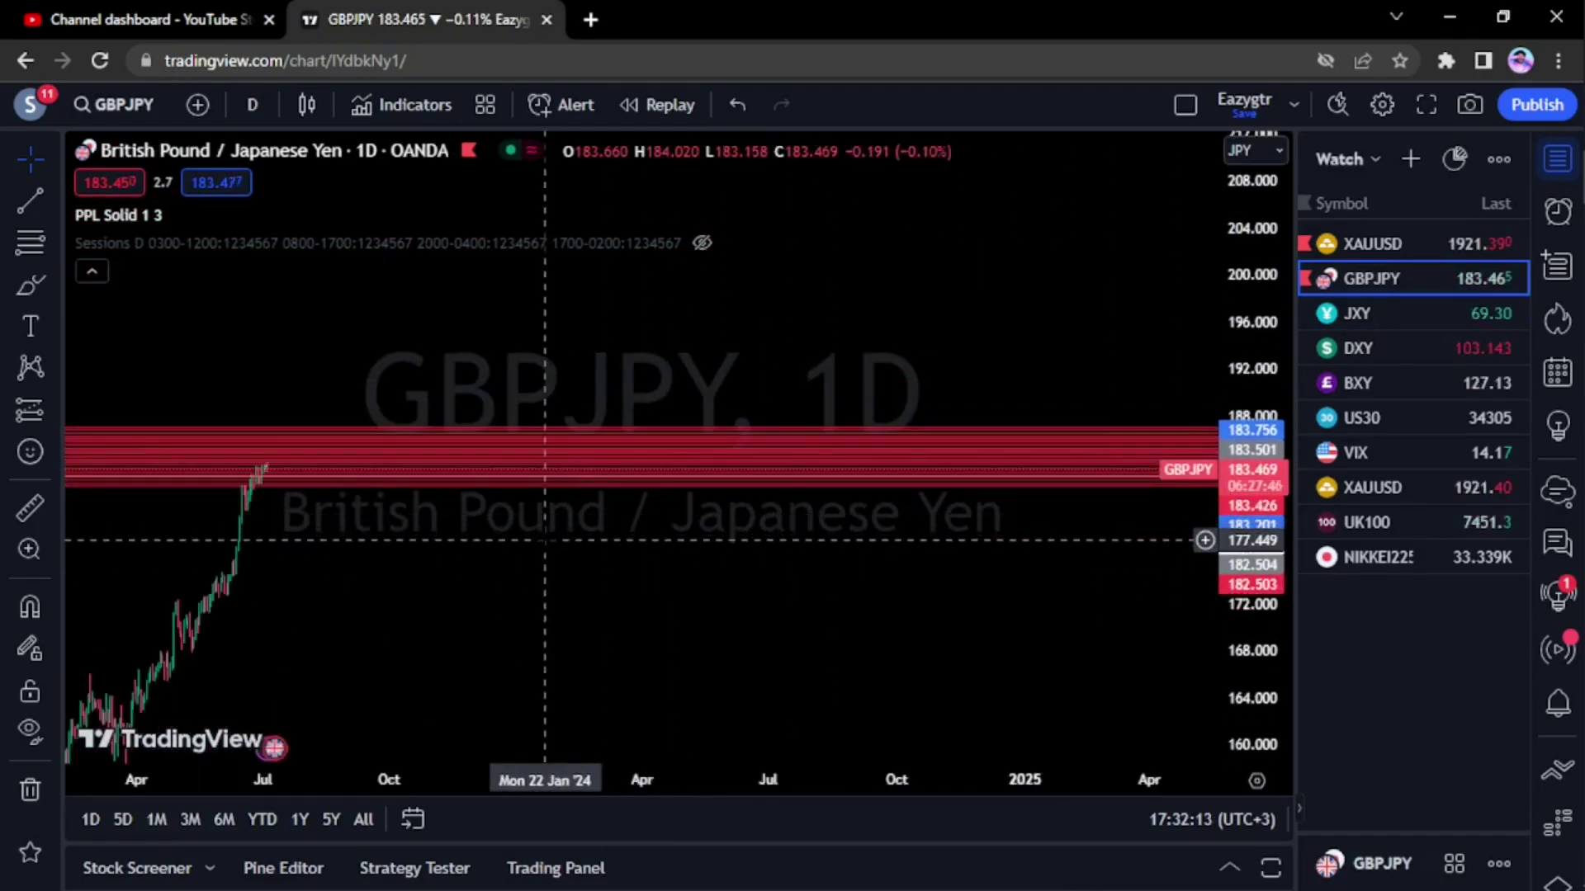
pyautogui.moveTo(545, 540); pyautogui.dragTo(761, 616)
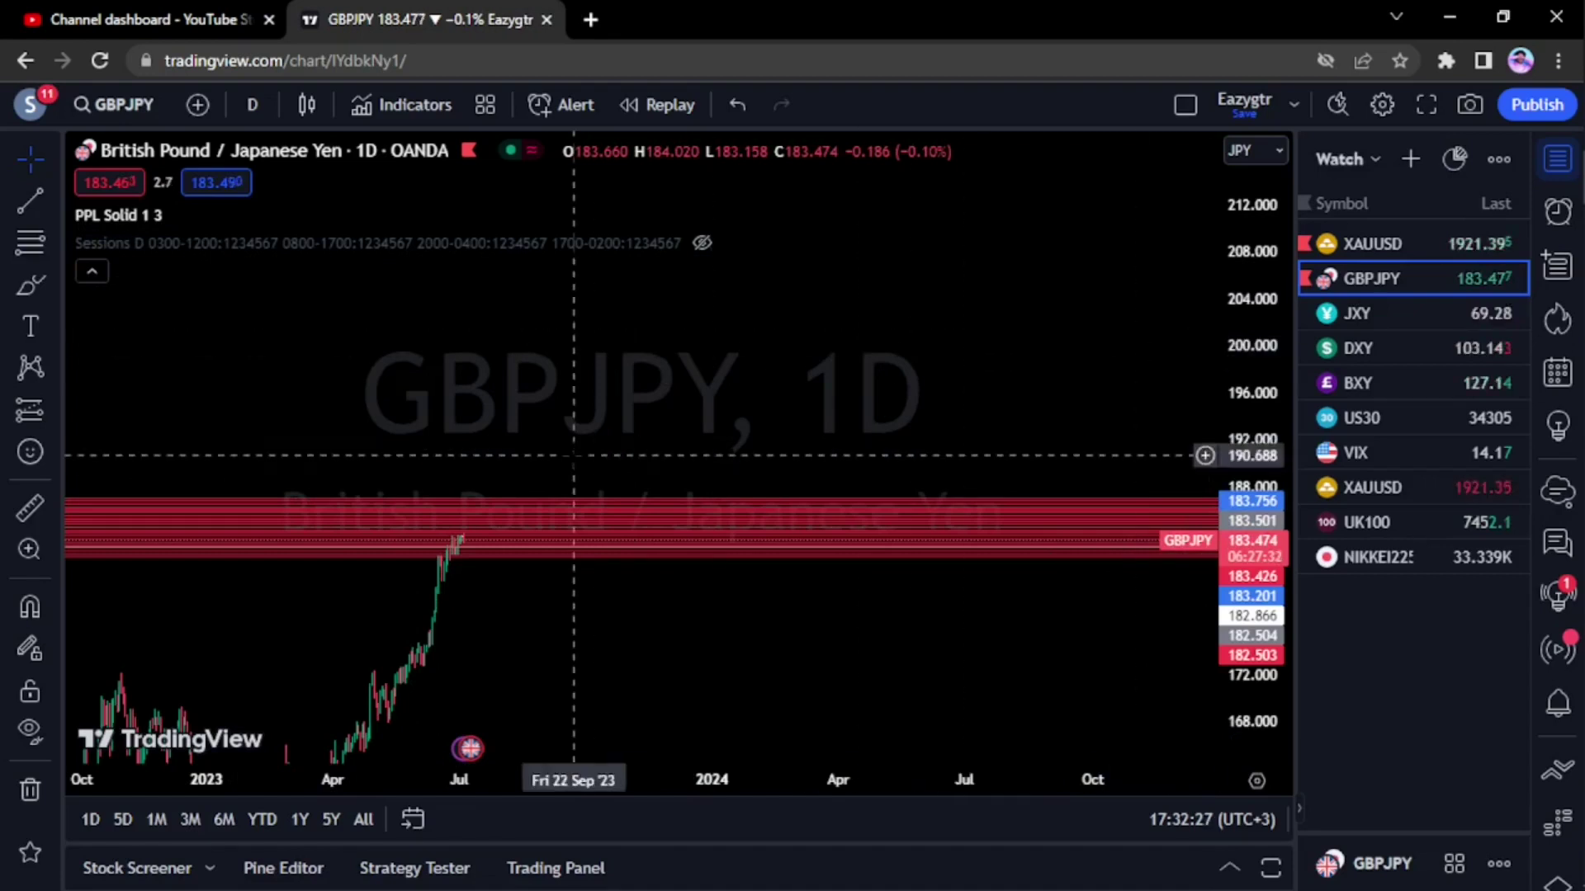
# Examine the May to July 2023 GBPJPY daily rally and the latest candles inside the band of red lines.
pyautogui.moveTo(602, 419); pyautogui.dragTo(715, 327)
pyautogui.scroll(3, 1245, 534)
pyautogui.scroll(3, 1245, 534)
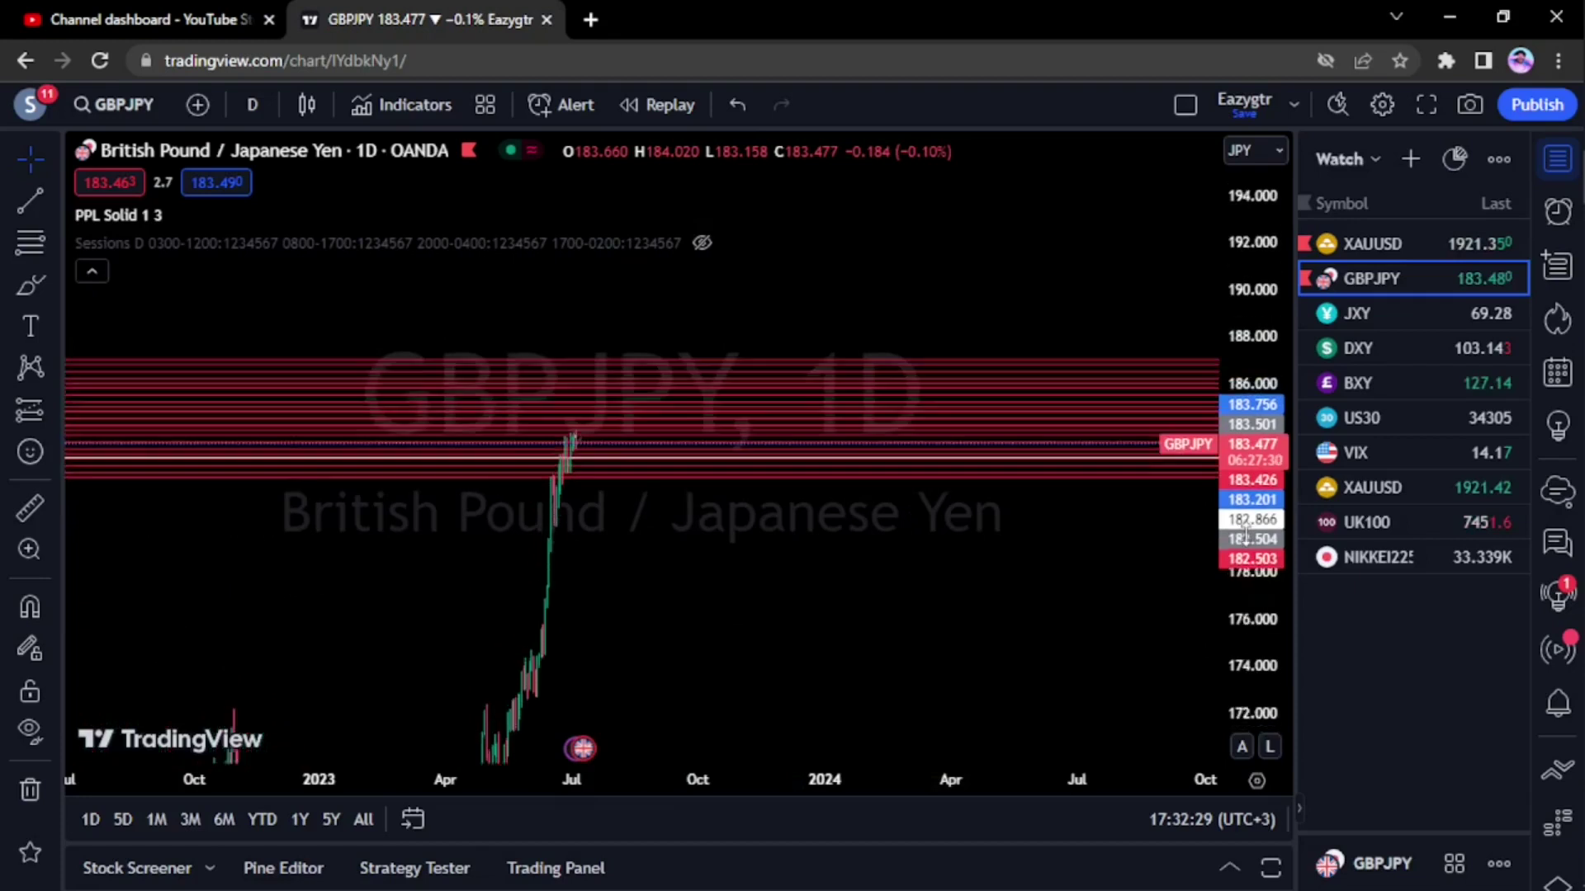
pyautogui.scroll(5, 605, 616)
pyautogui.moveTo(377, 563); pyautogui.dragTo(581, 559)
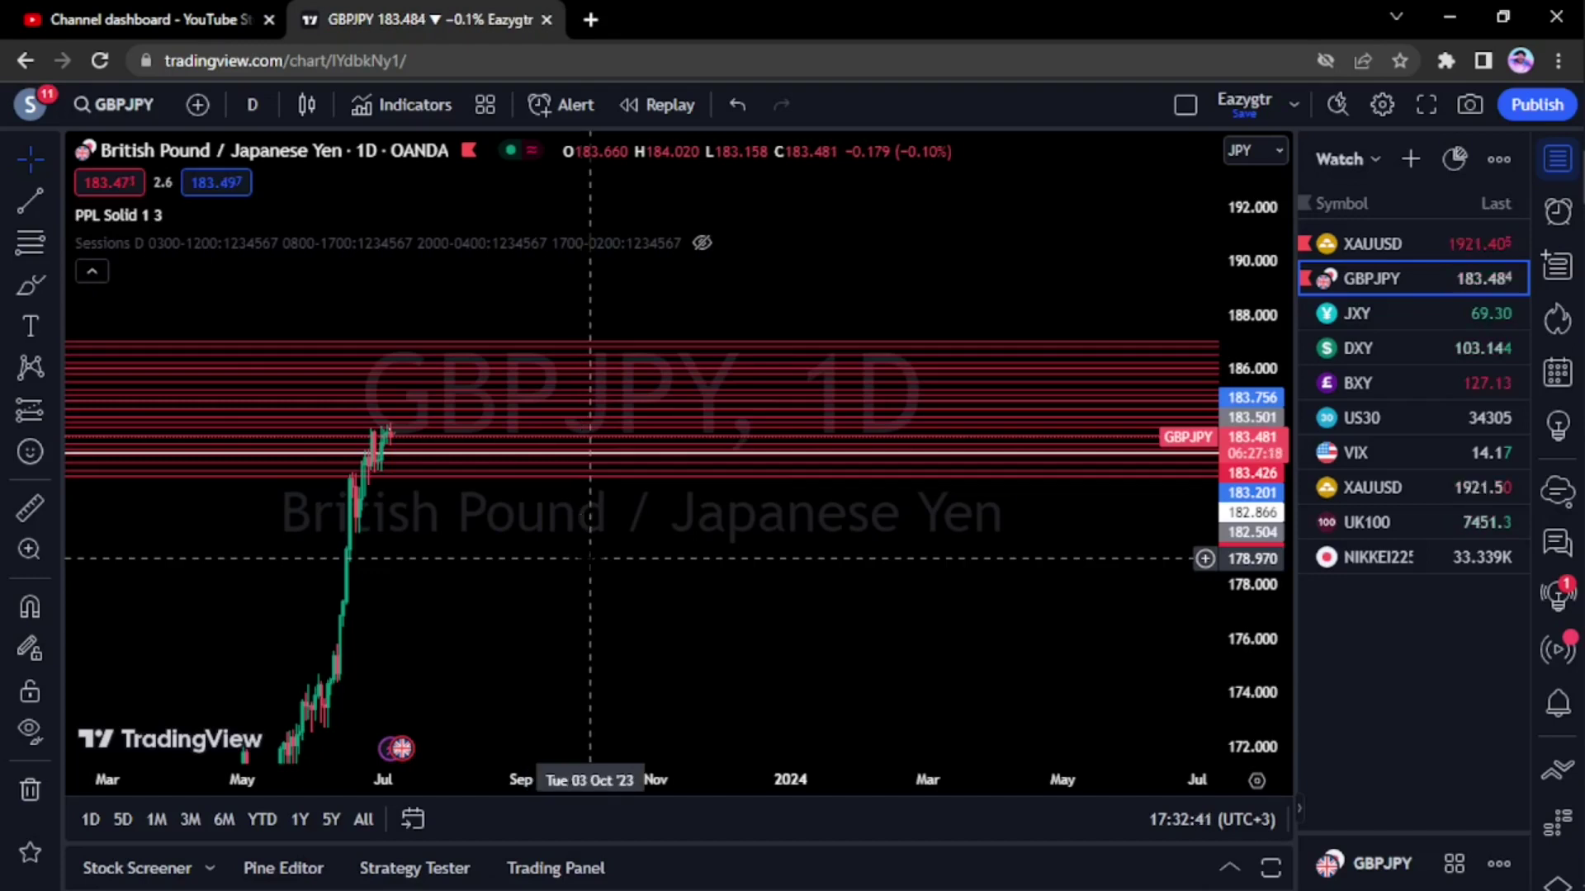
pyautogui.hscroll(-5, 727, 553)
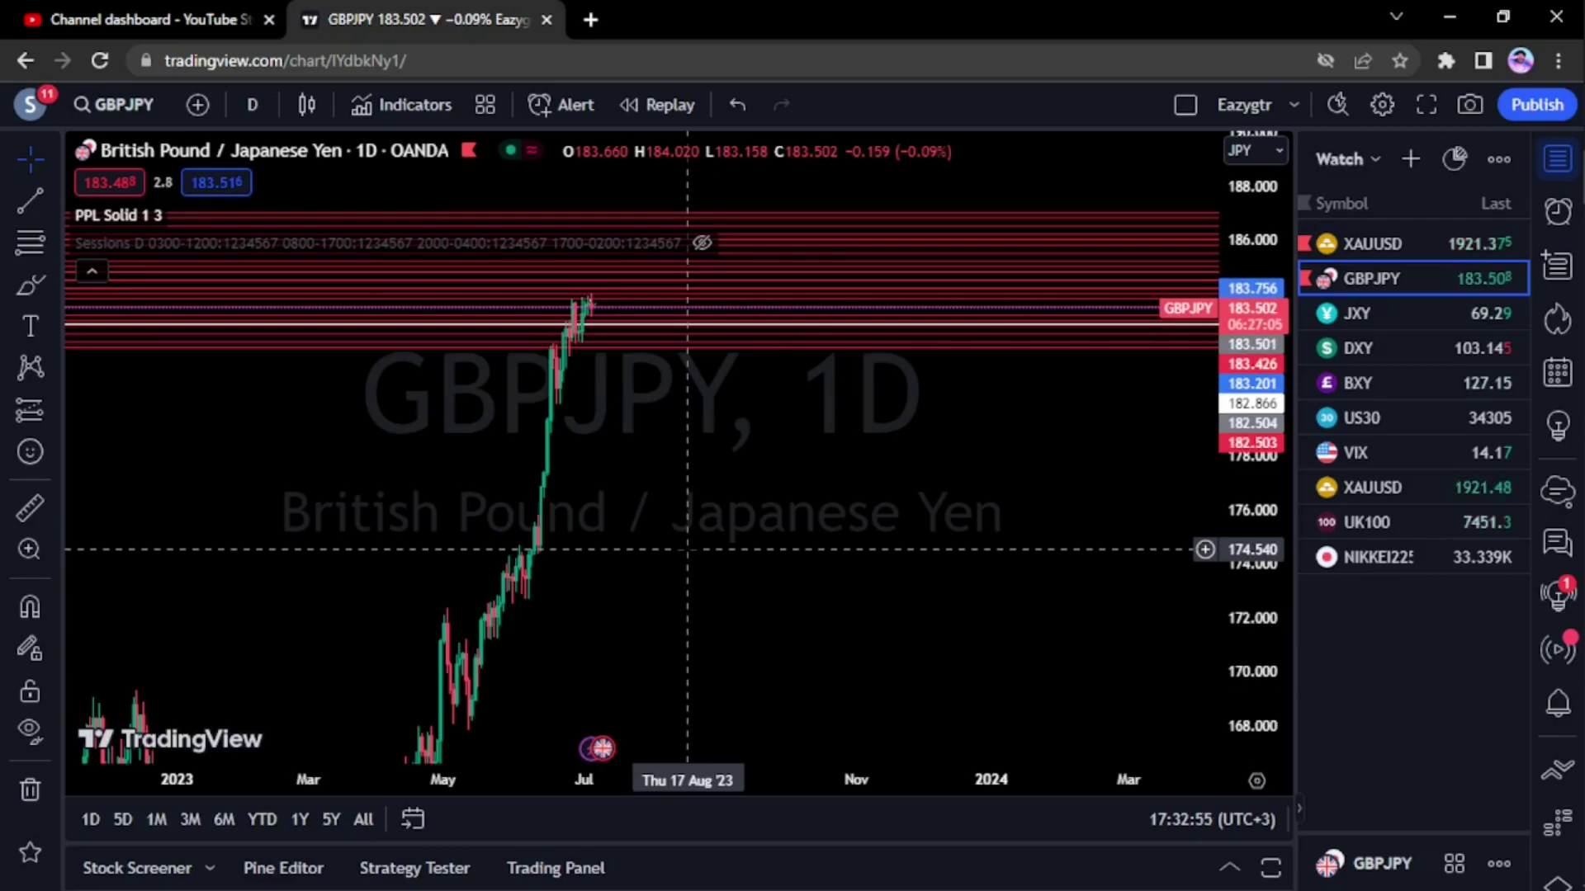
pyautogui.scroll(5, 687, 550)
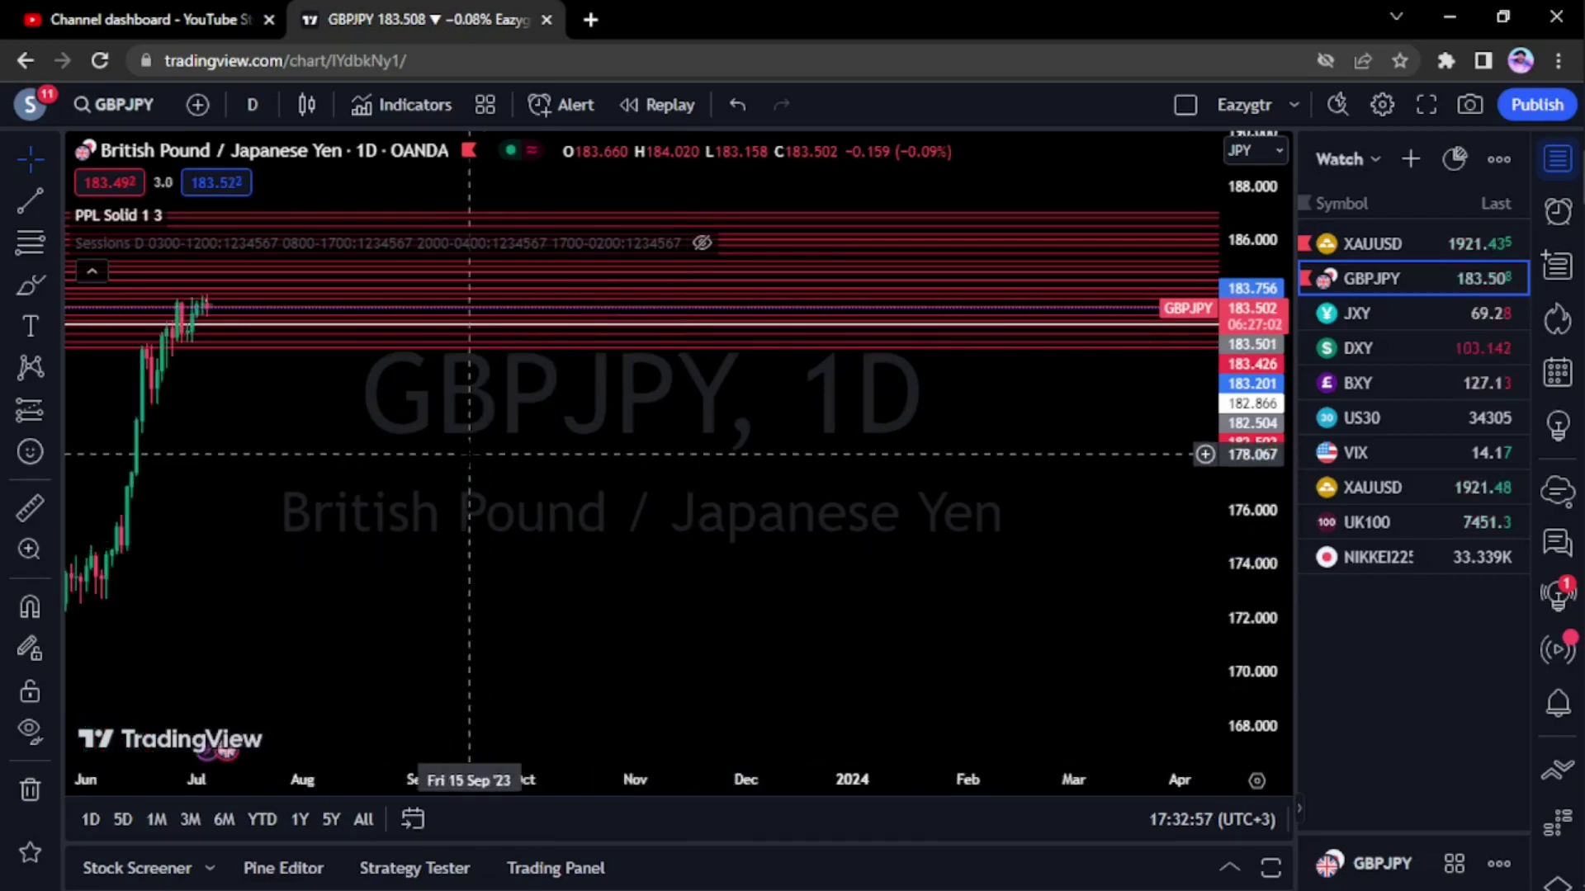
pyautogui.moveTo(467, 453); pyautogui.dragTo(622, 485)
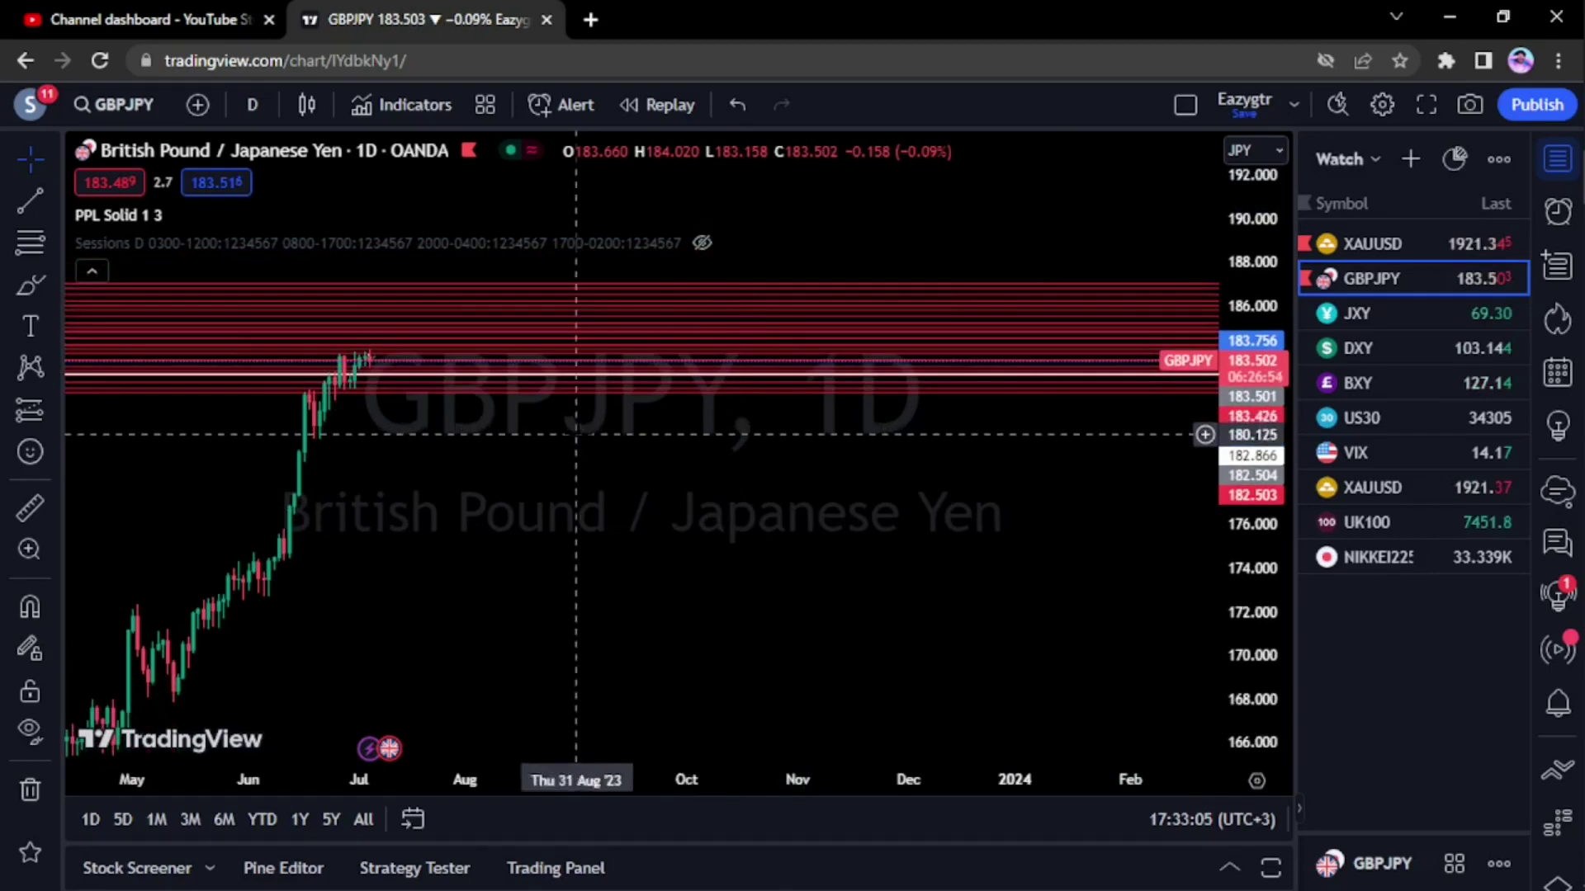
# Inspect the individual red levels between 182 and 187 around the June and July GBPJPY daily candles.
pyautogui.moveTo(726, 425); pyautogui.dragTo(984, 568)
pyautogui.moveTo(1243, 561); pyautogui.dragTo(1243, 431)
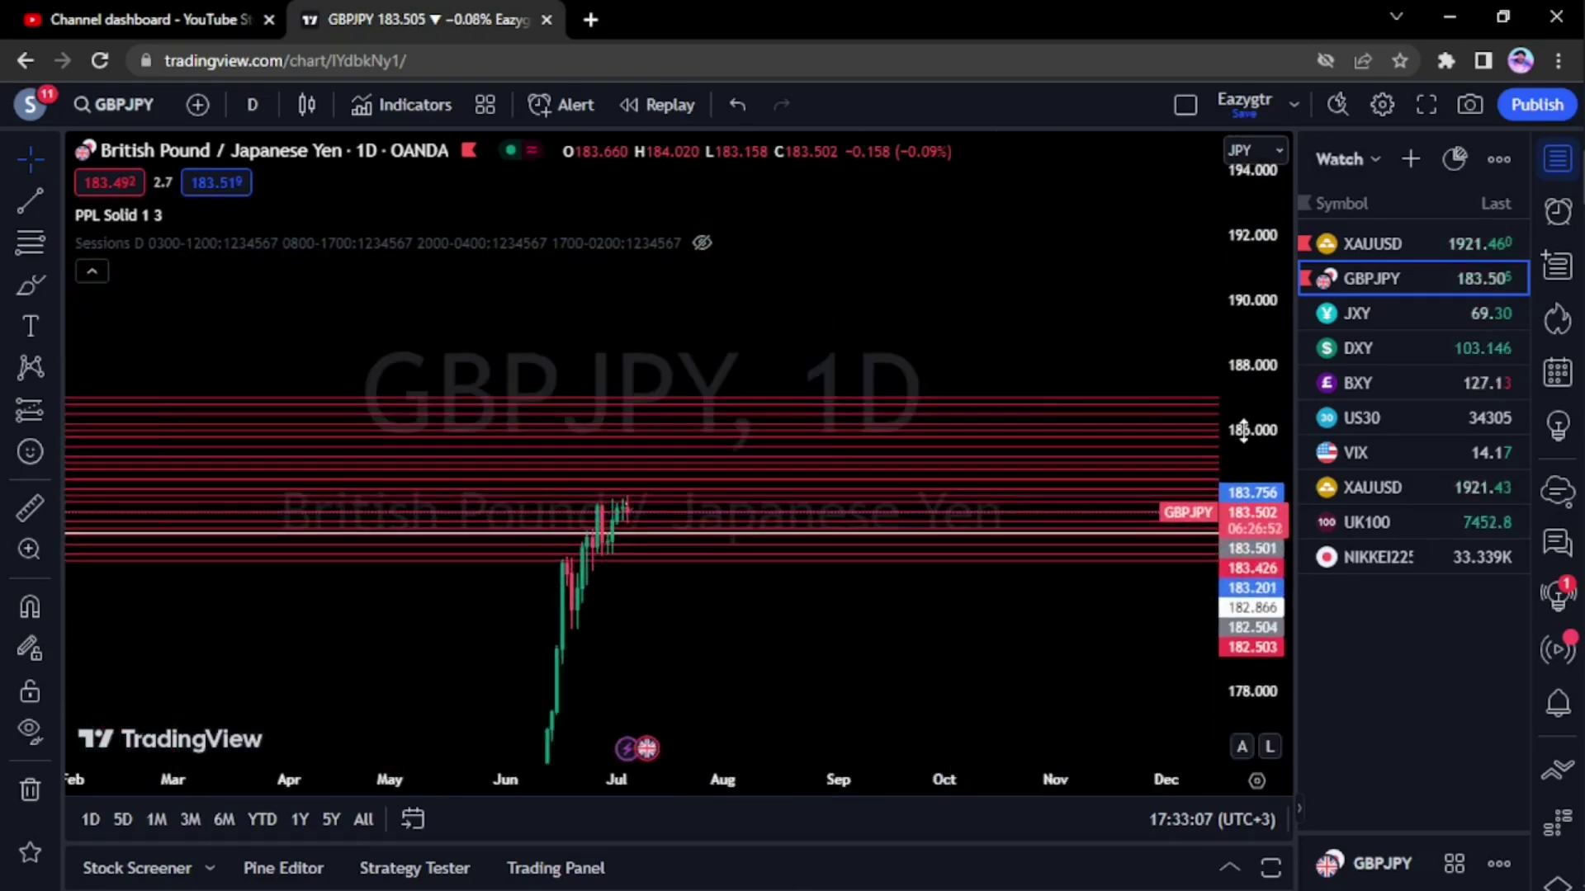
pyautogui.scroll(3, 1243, 432)
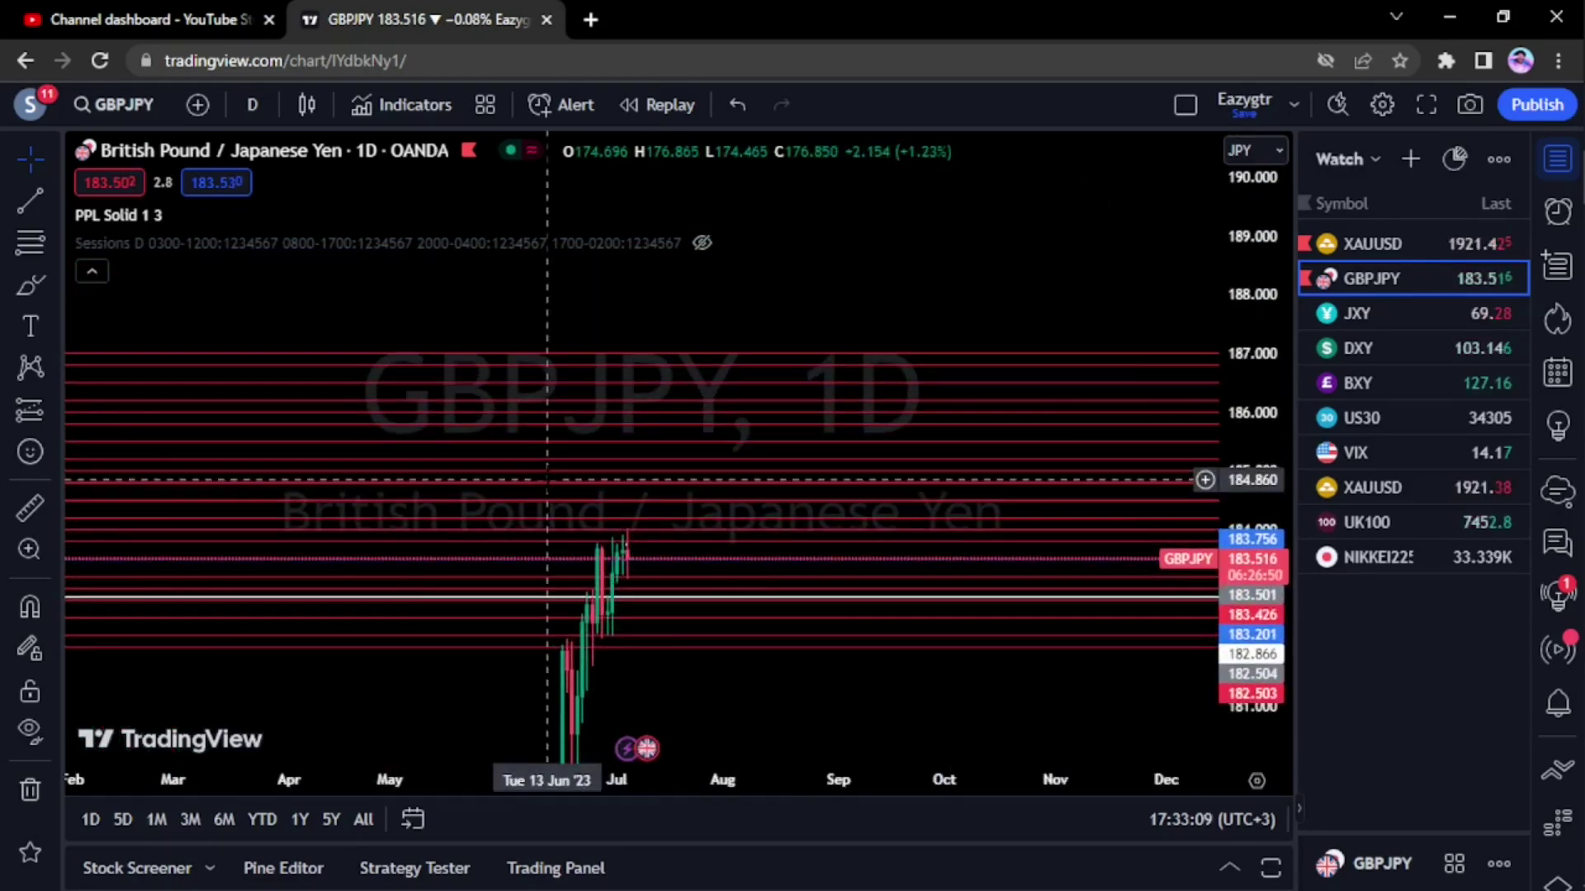
pyautogui.scroll(5, 559, 482)
pyautogui.moveTo(599, 473); pyautogui.dragTo(762, 397)
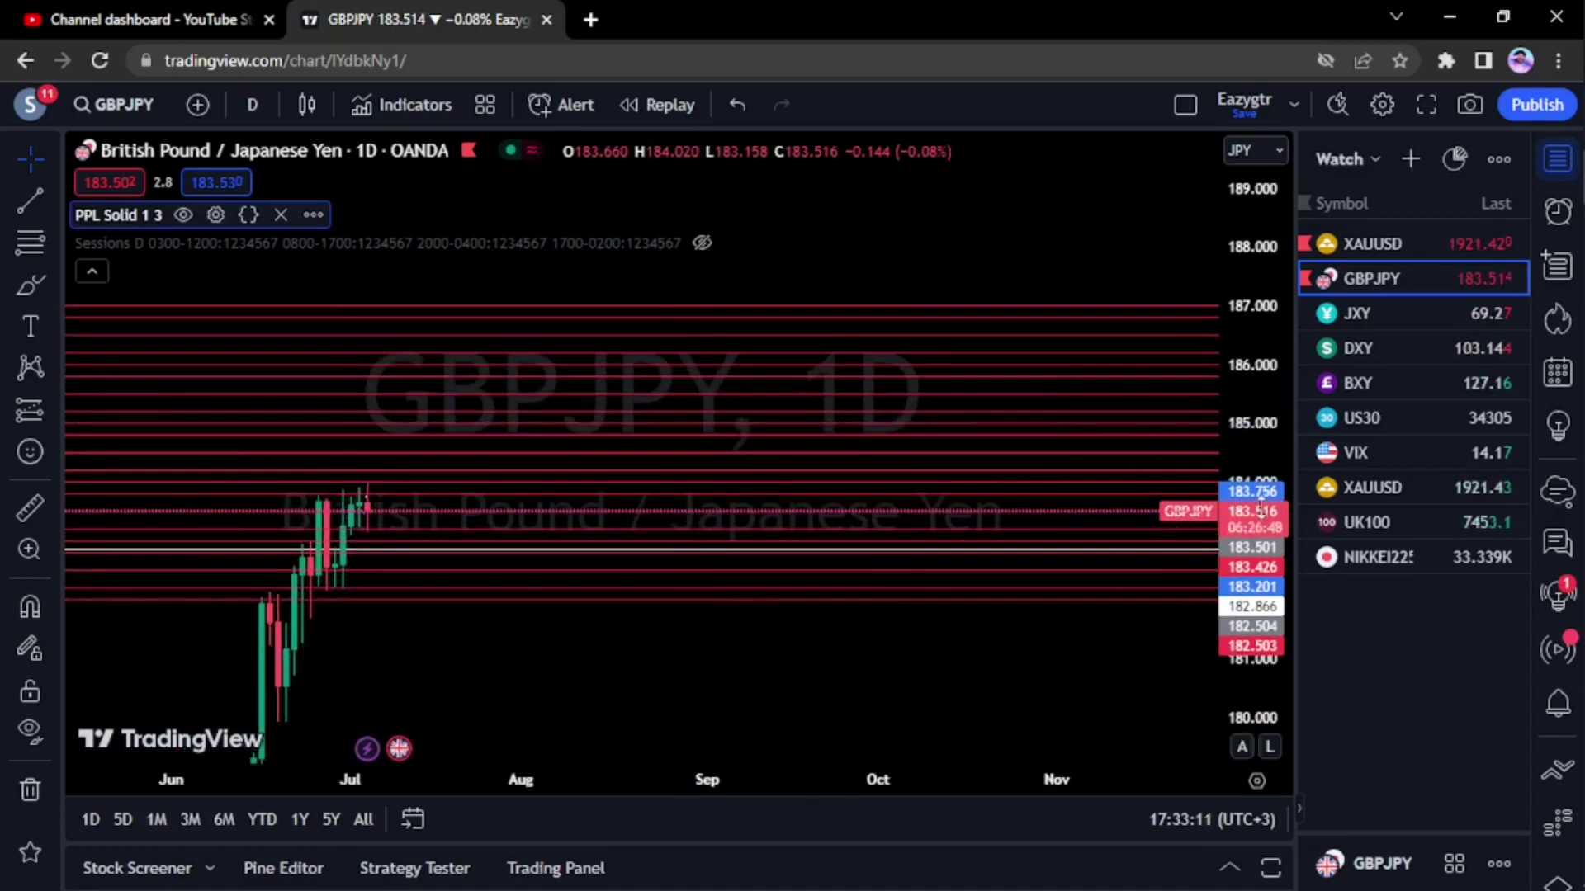
pyautogui.scroll(3, 1253, 485)
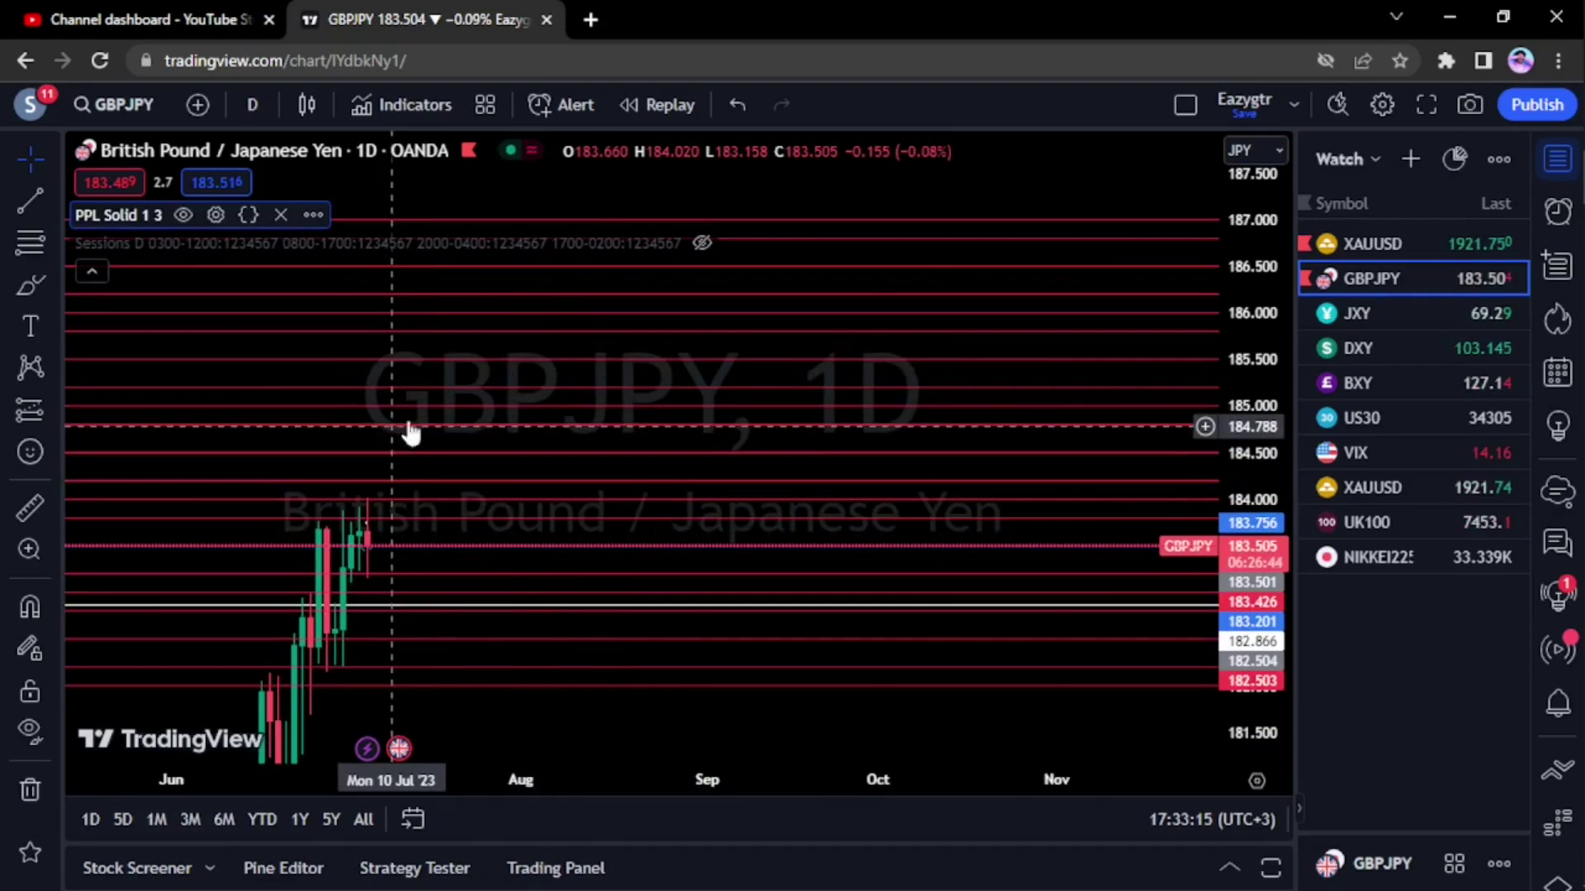
pyautogui.moveTo(389, 435); pyautogui.dragTo(557, 358)
pyautogui.scroll(-2, 1261, 272)
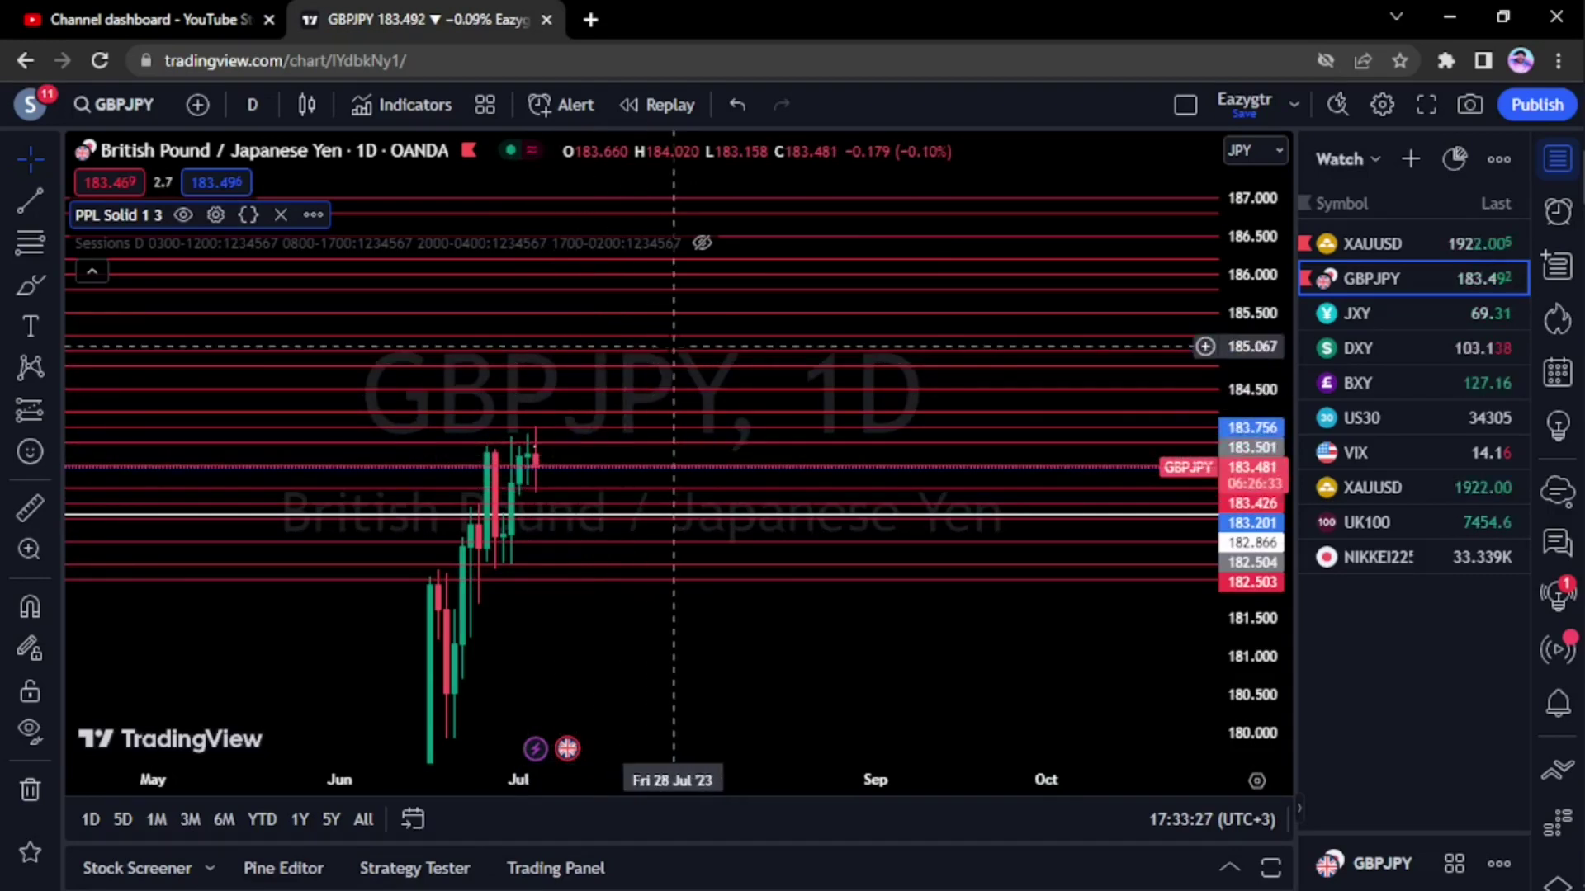
pyautogui.scroll(-2, 1273, 289)
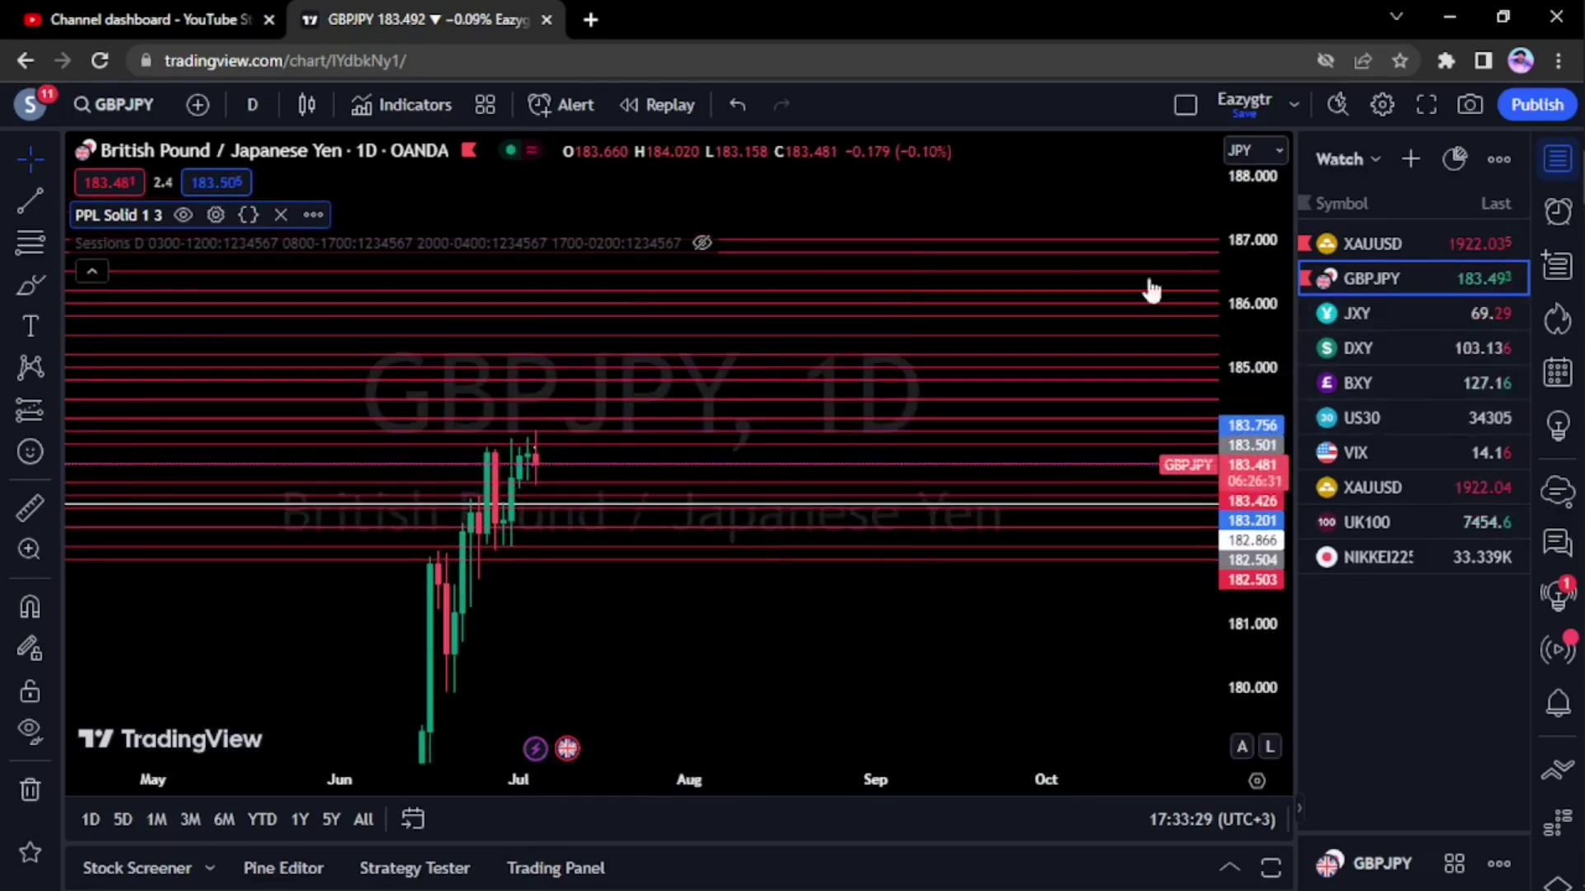
pyautogui.moveTo(1250, 596); pyautogui.dragTo(1250, 318)
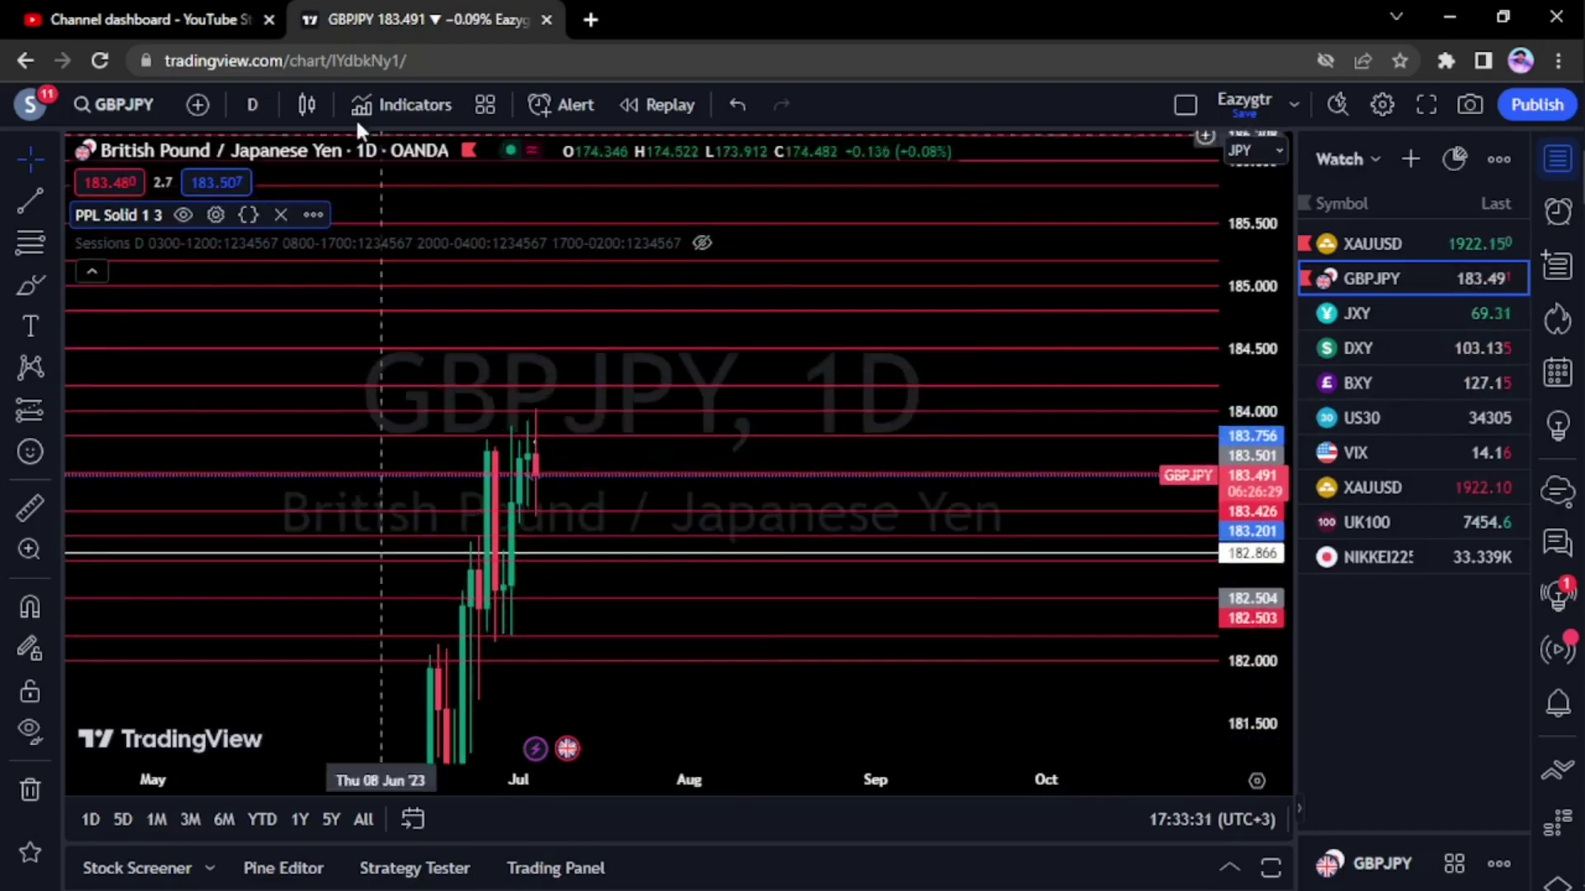
# Set the GBPJPY chart to the 1 minute timeframe and frame the intraday price action around the marked trade and 183.756 level.
pyautogui.click(252, 104)
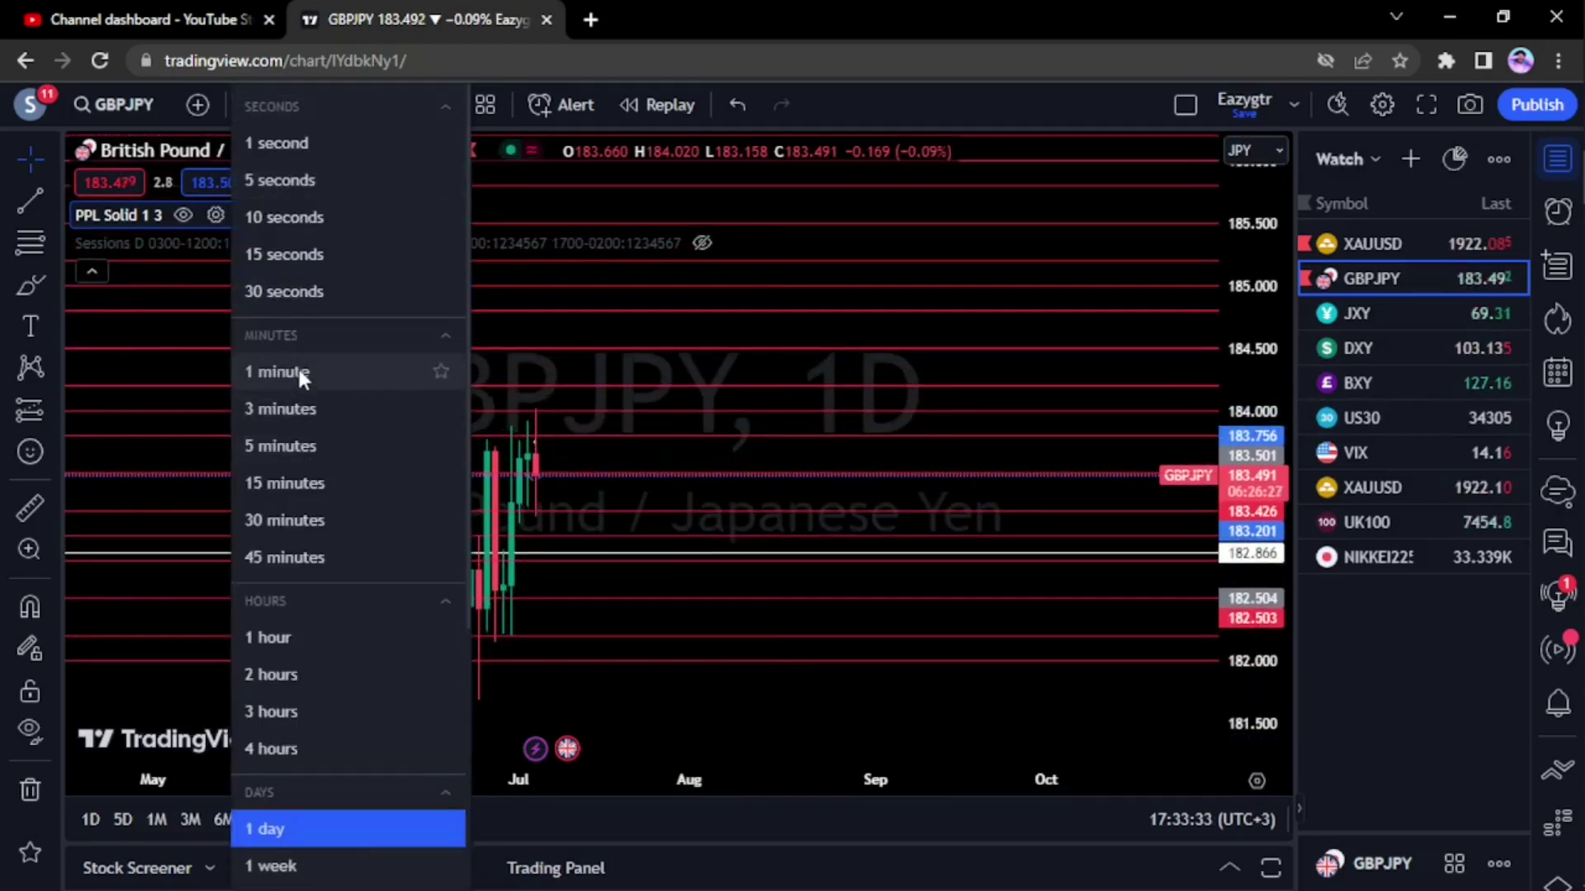
pyautogui.click(299, 373)
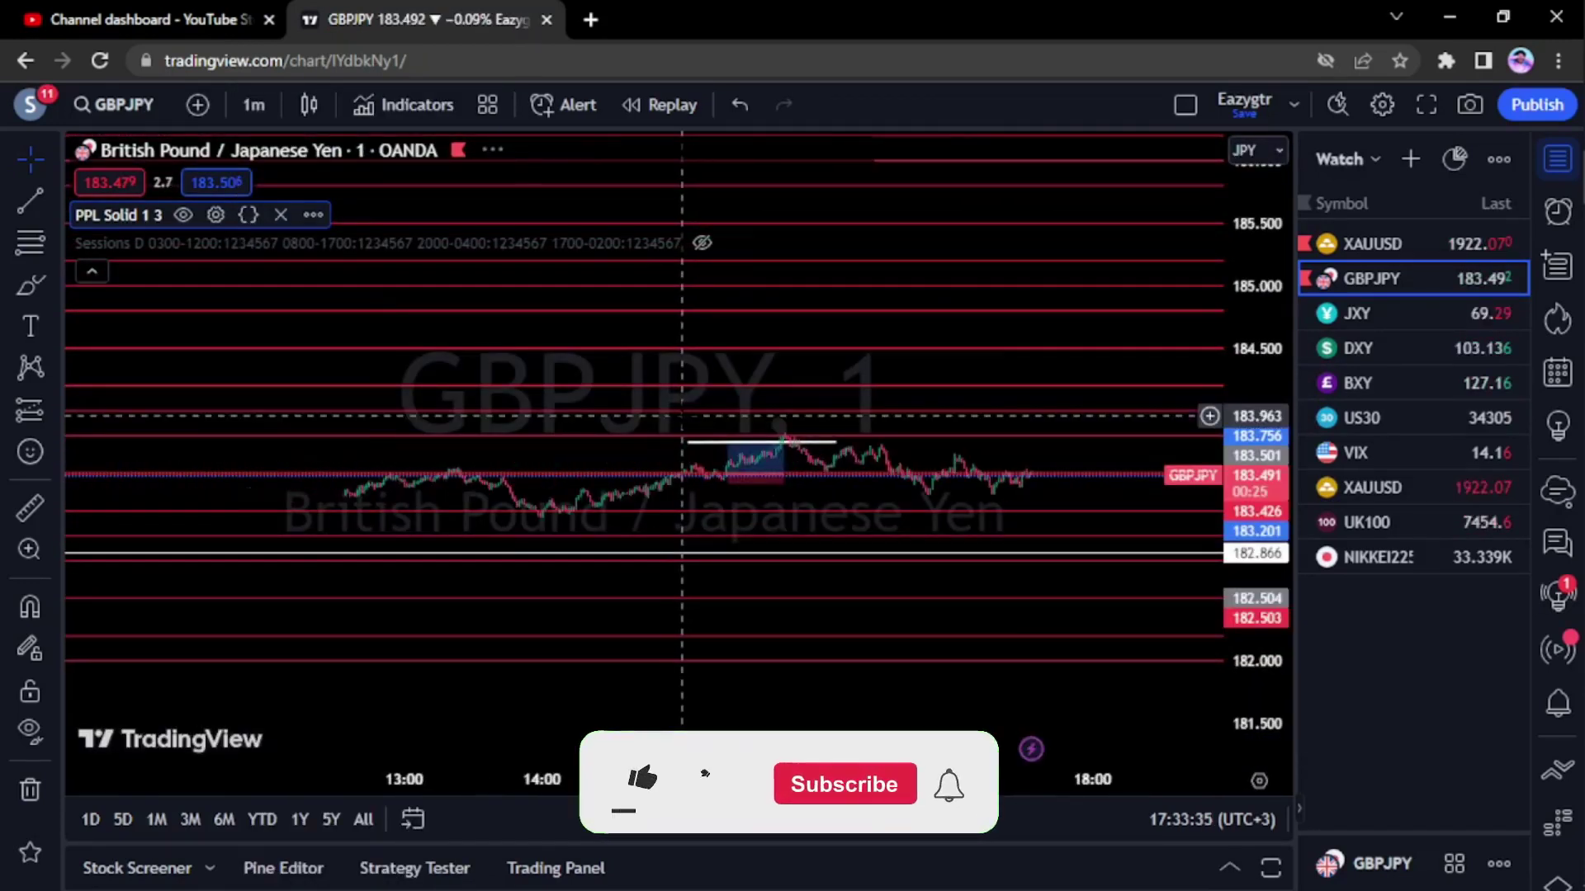
pyautogui.scroll(-3, 682, 416)
pyautogui.moveTo(979, 499); pyautogui.dragTo(916, 503)
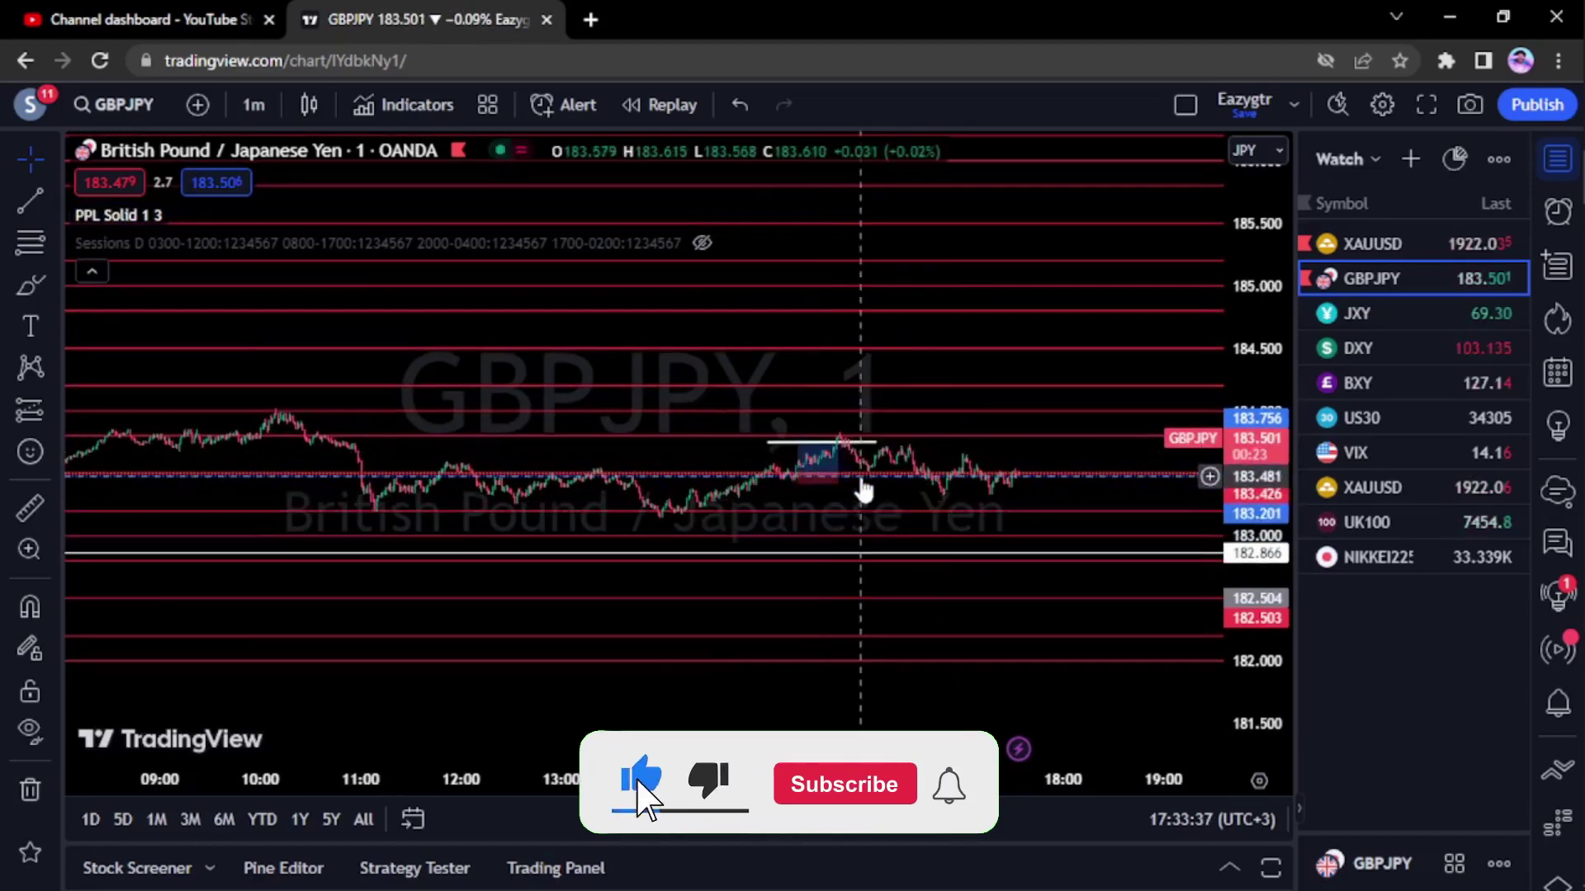
pyautogui.scroll(3, 1198, 490)
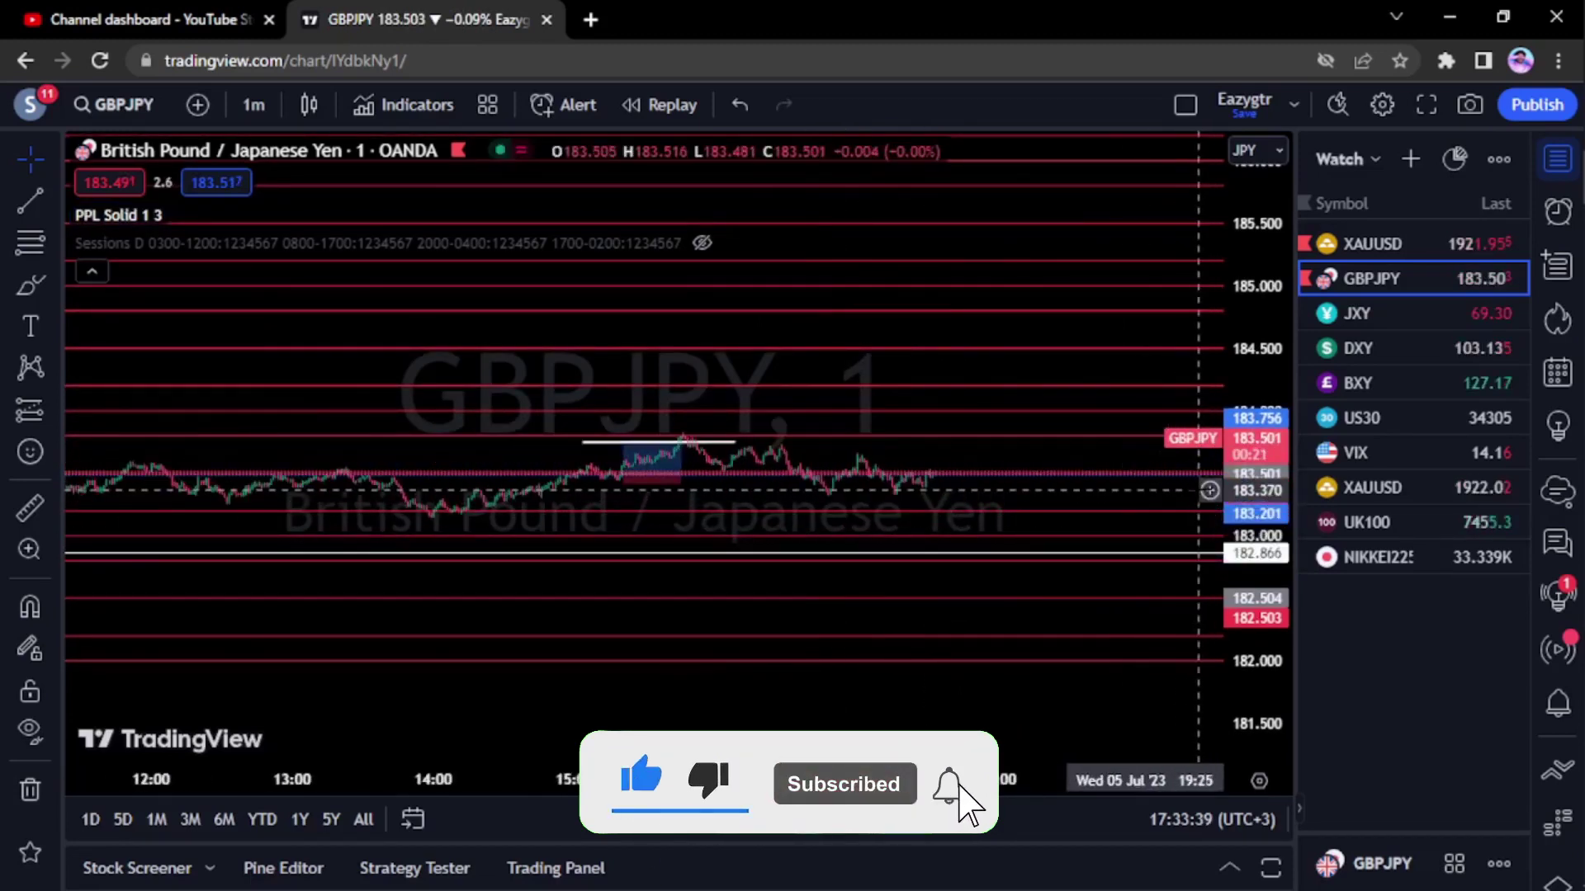
pyautogui.scroll(-3, 1198, 490)
pyautogui.moveTo(1280, 495); pyautogui.dragTo(1279, 463)
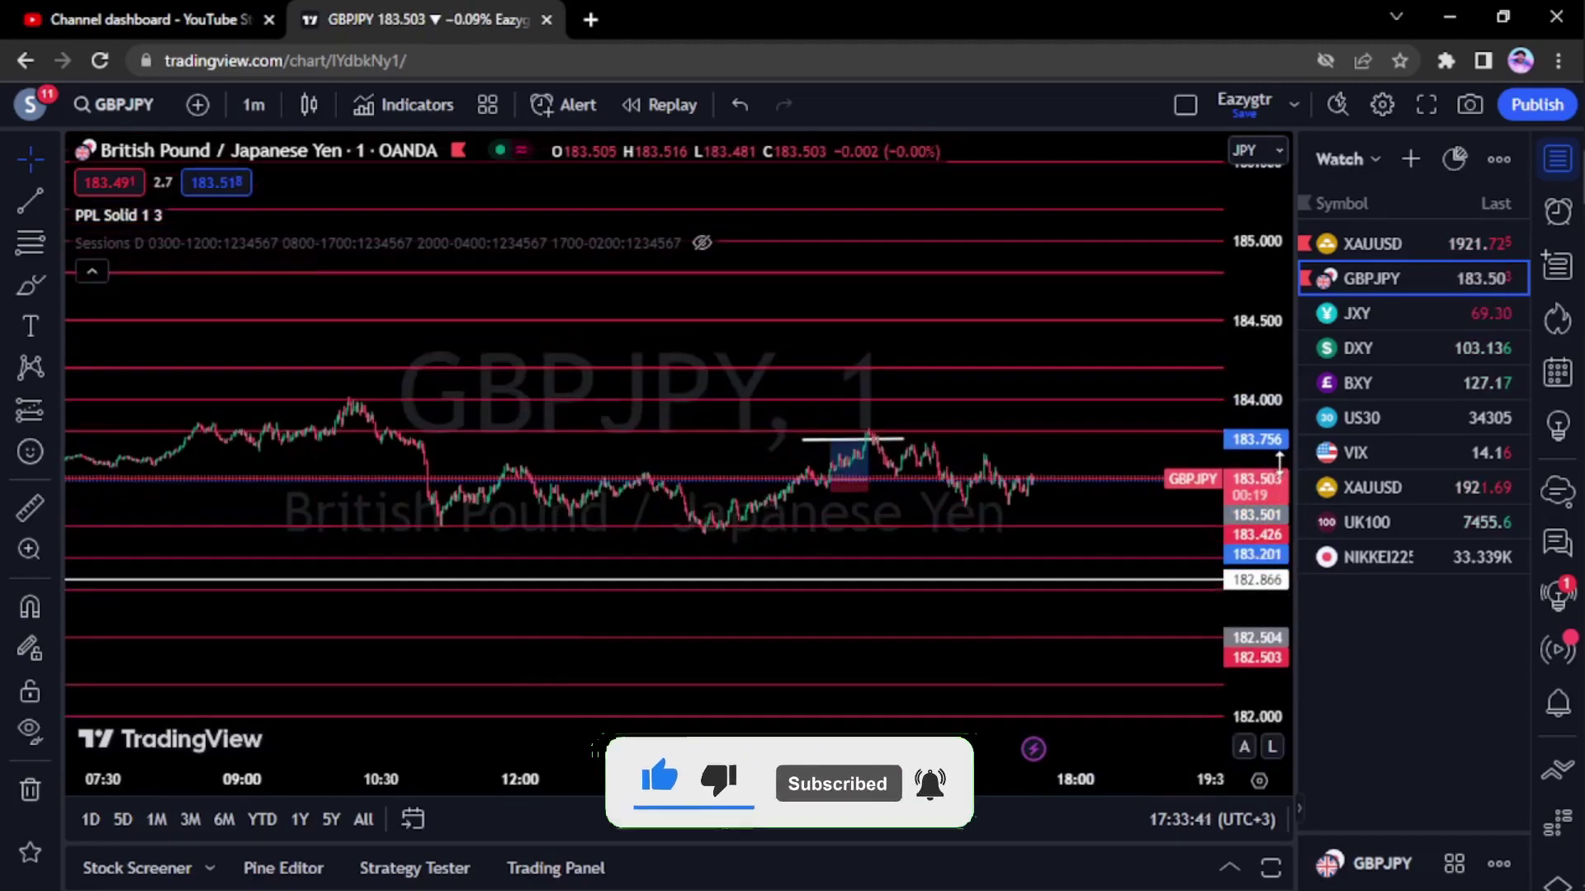
pyautogui.scroll(5, 1280, 462)
pyautogui.moveTo(1081, 451); pyautogui.dragTo(819, 362)
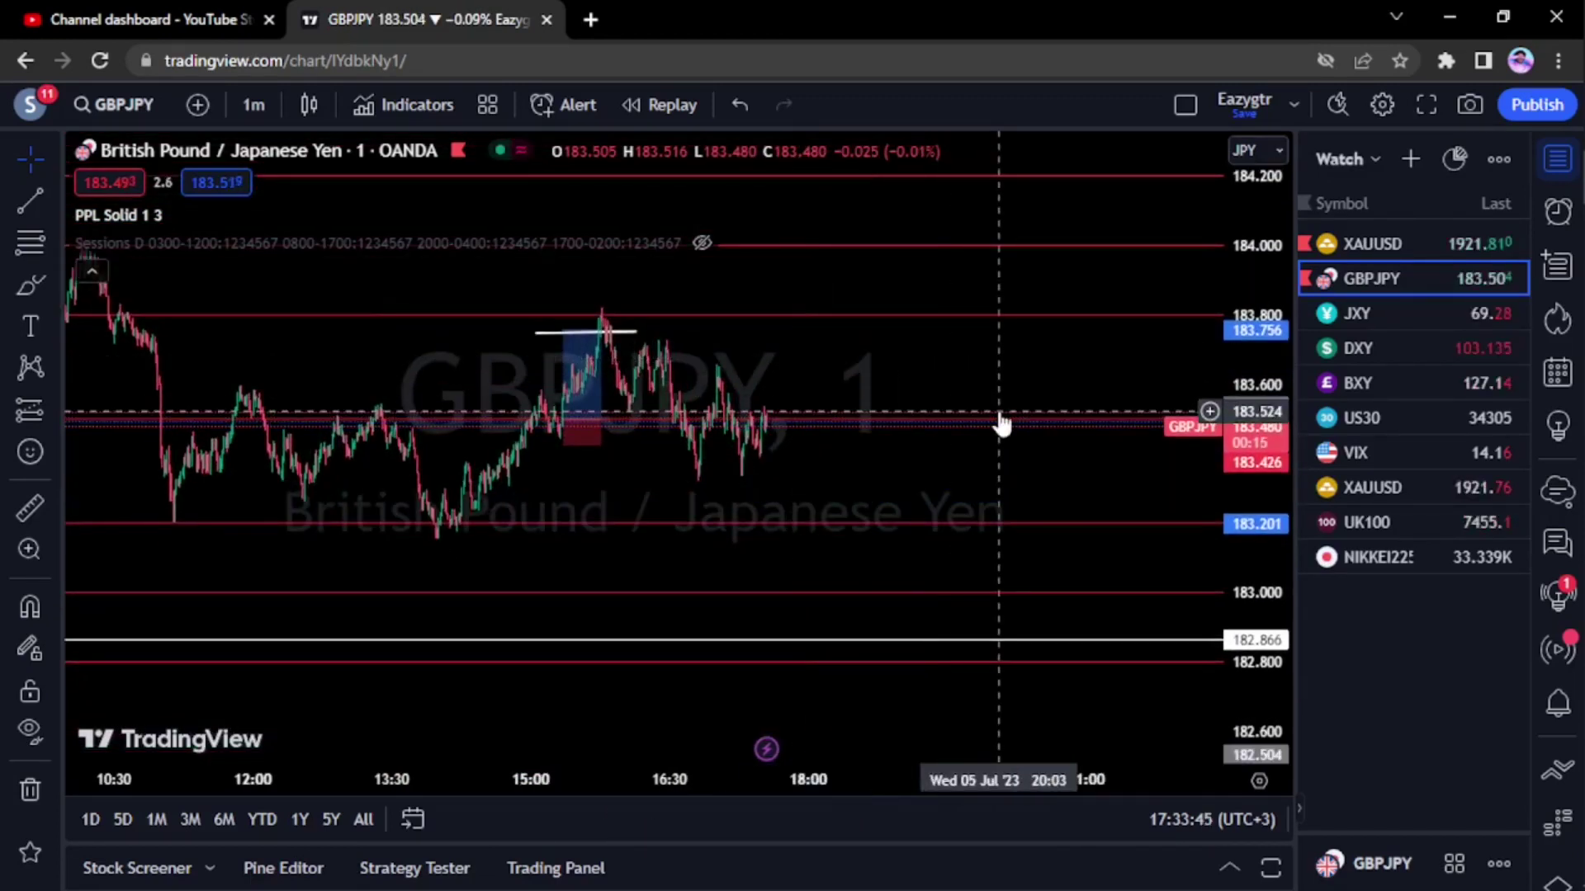
# Delete the white horizontal line at 182.866 from the GBPJPY chart.
pyautogui.click(1017, 640)
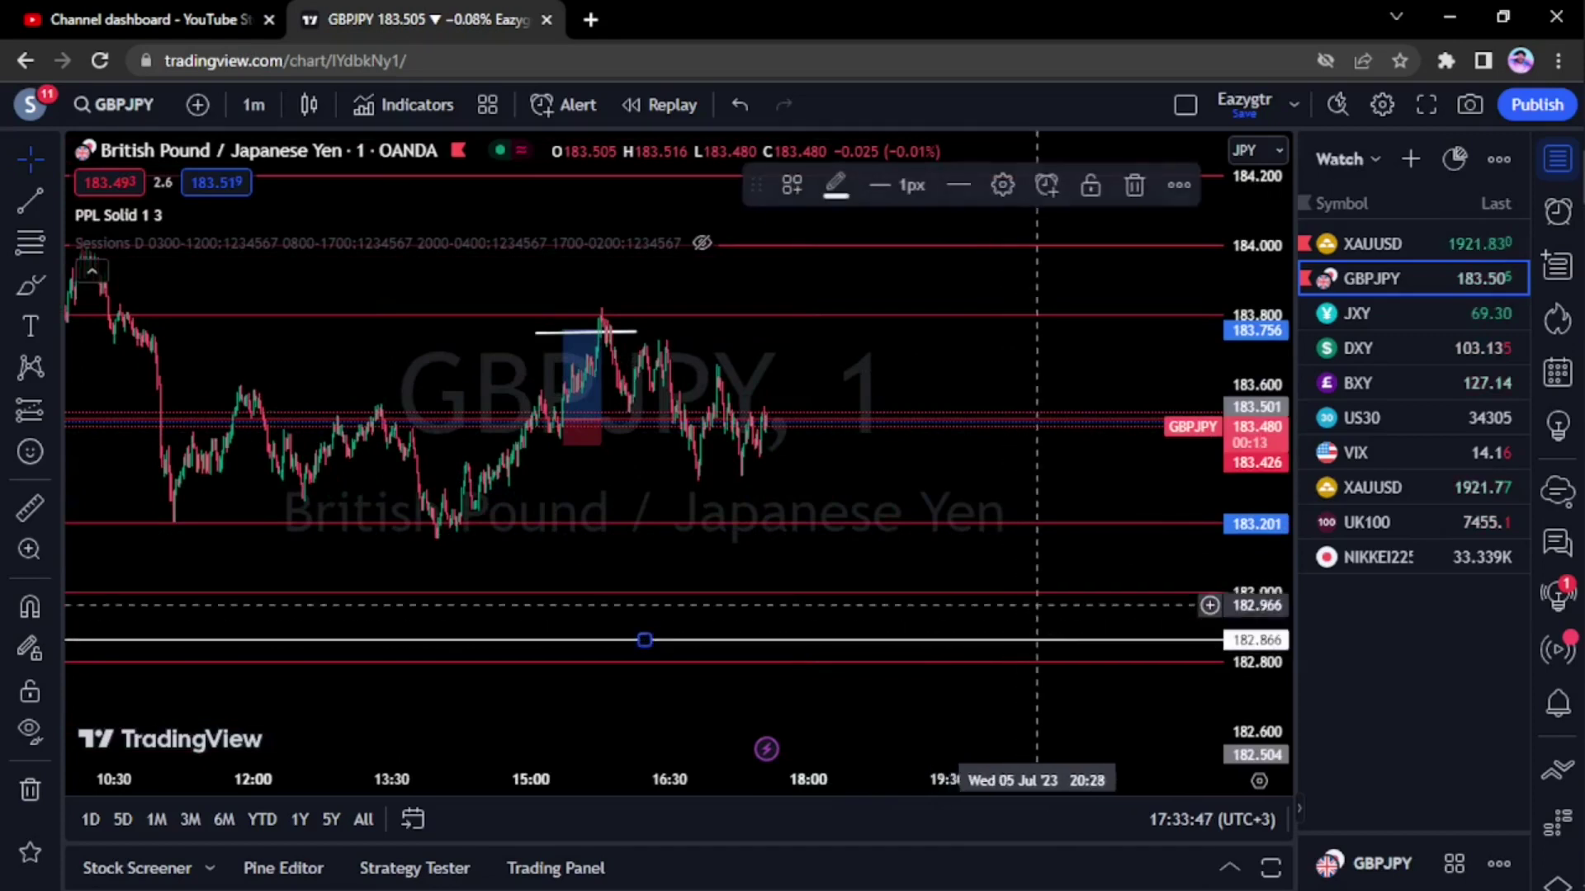
pyautogui.click(1134, 185)
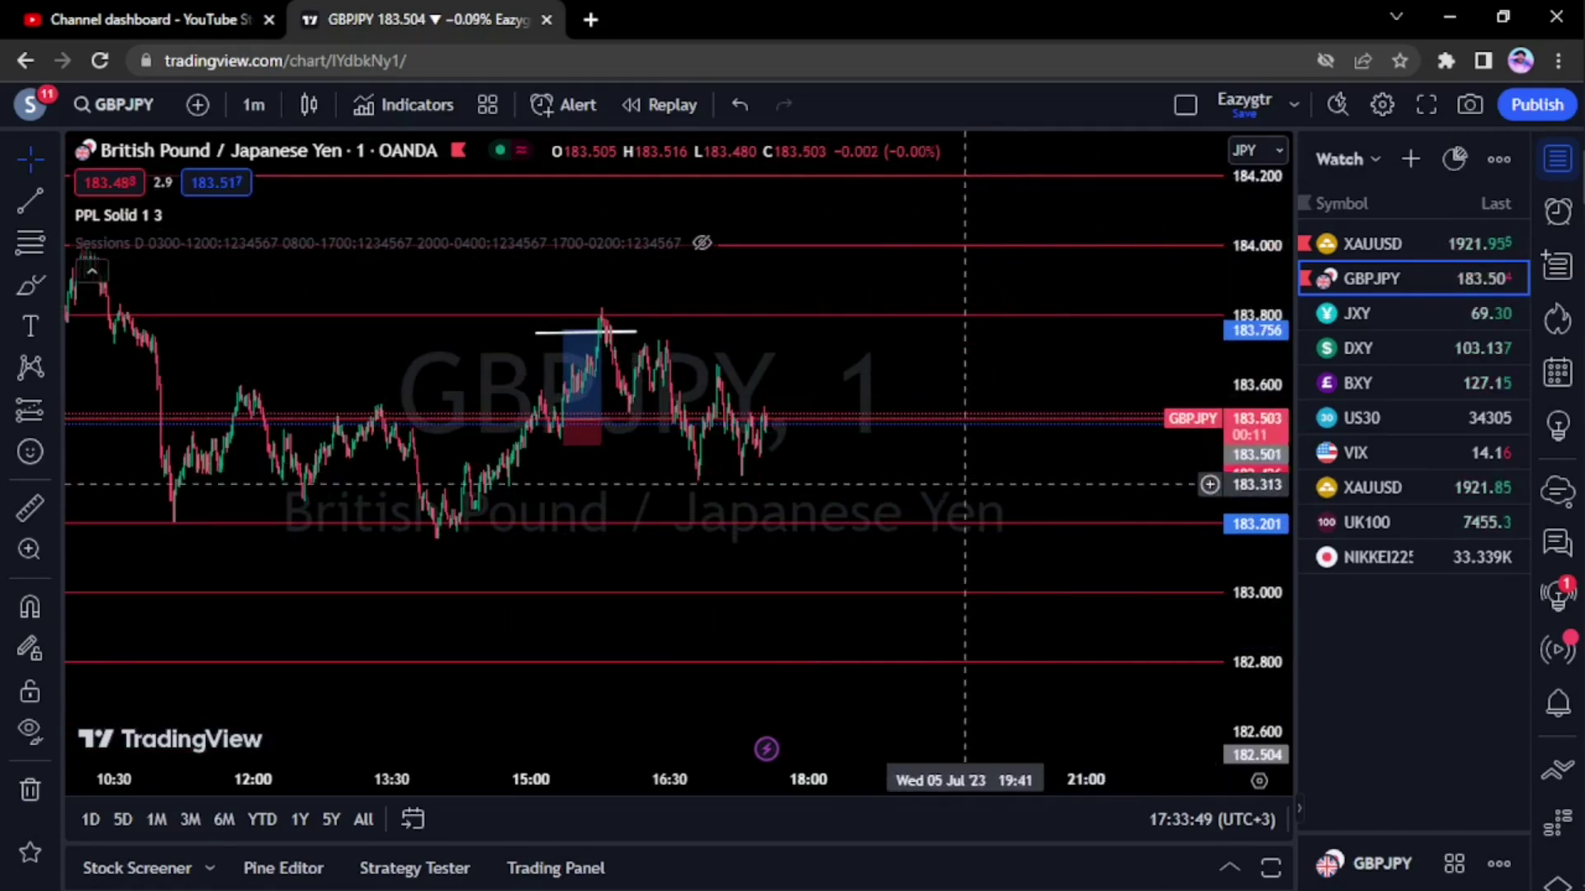
pyautogui.moveTo(963, 485); pyautogui.dragTo(984, 432)
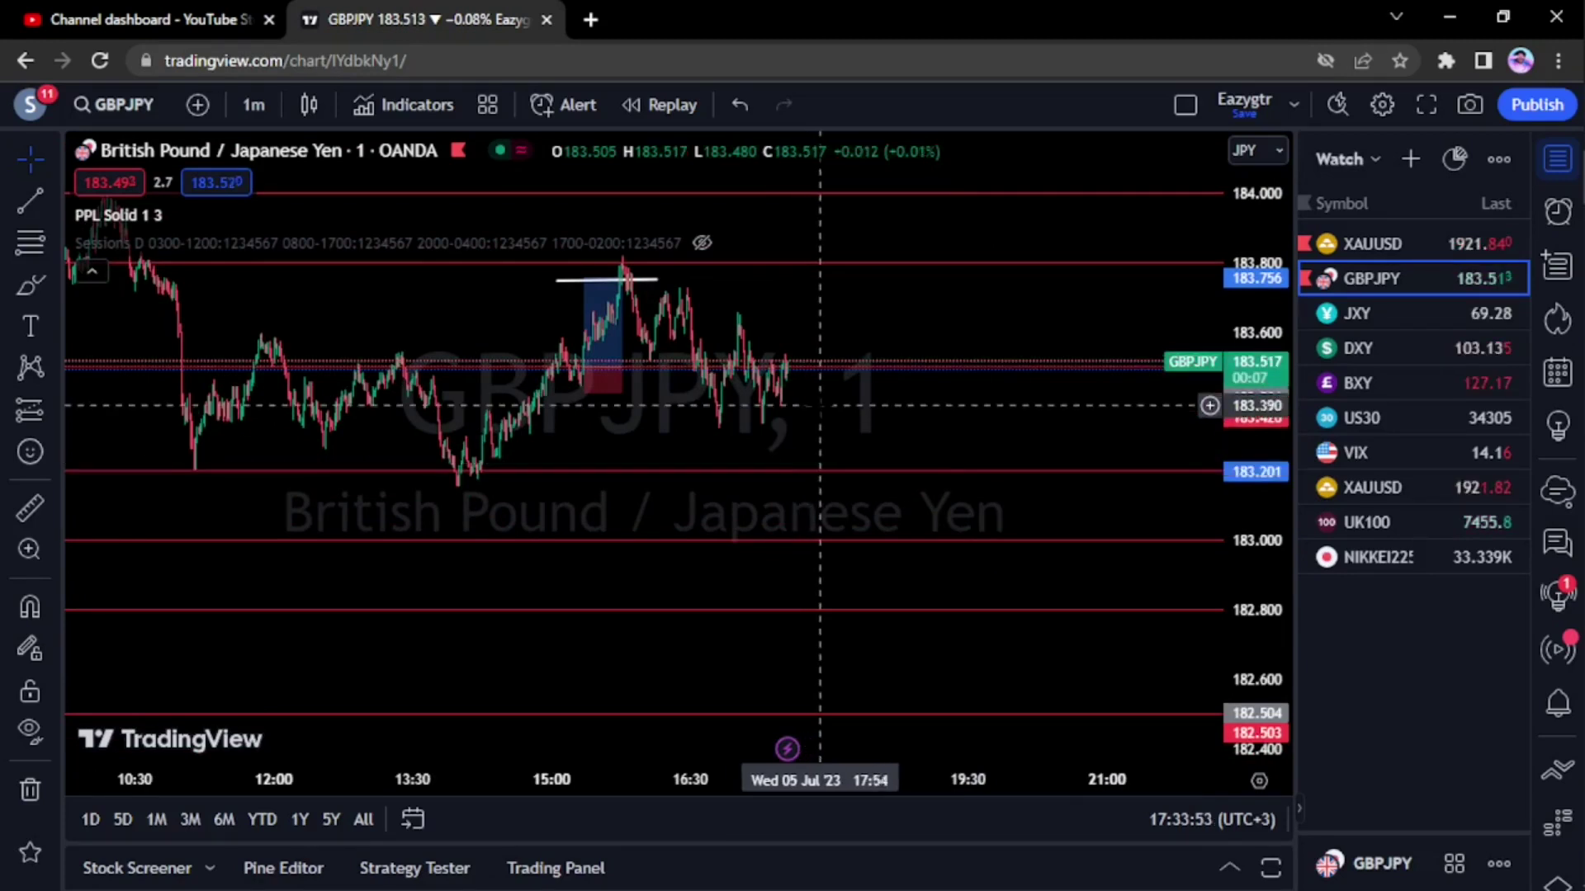
# Examine the 5 July GBPJPY 1-minute swings between the 183.201 and 184.000 levels and dismiss the promotional pop-up.
pyautogui.moveTo(861, 387); pyautogui.dragTo(877, 415)
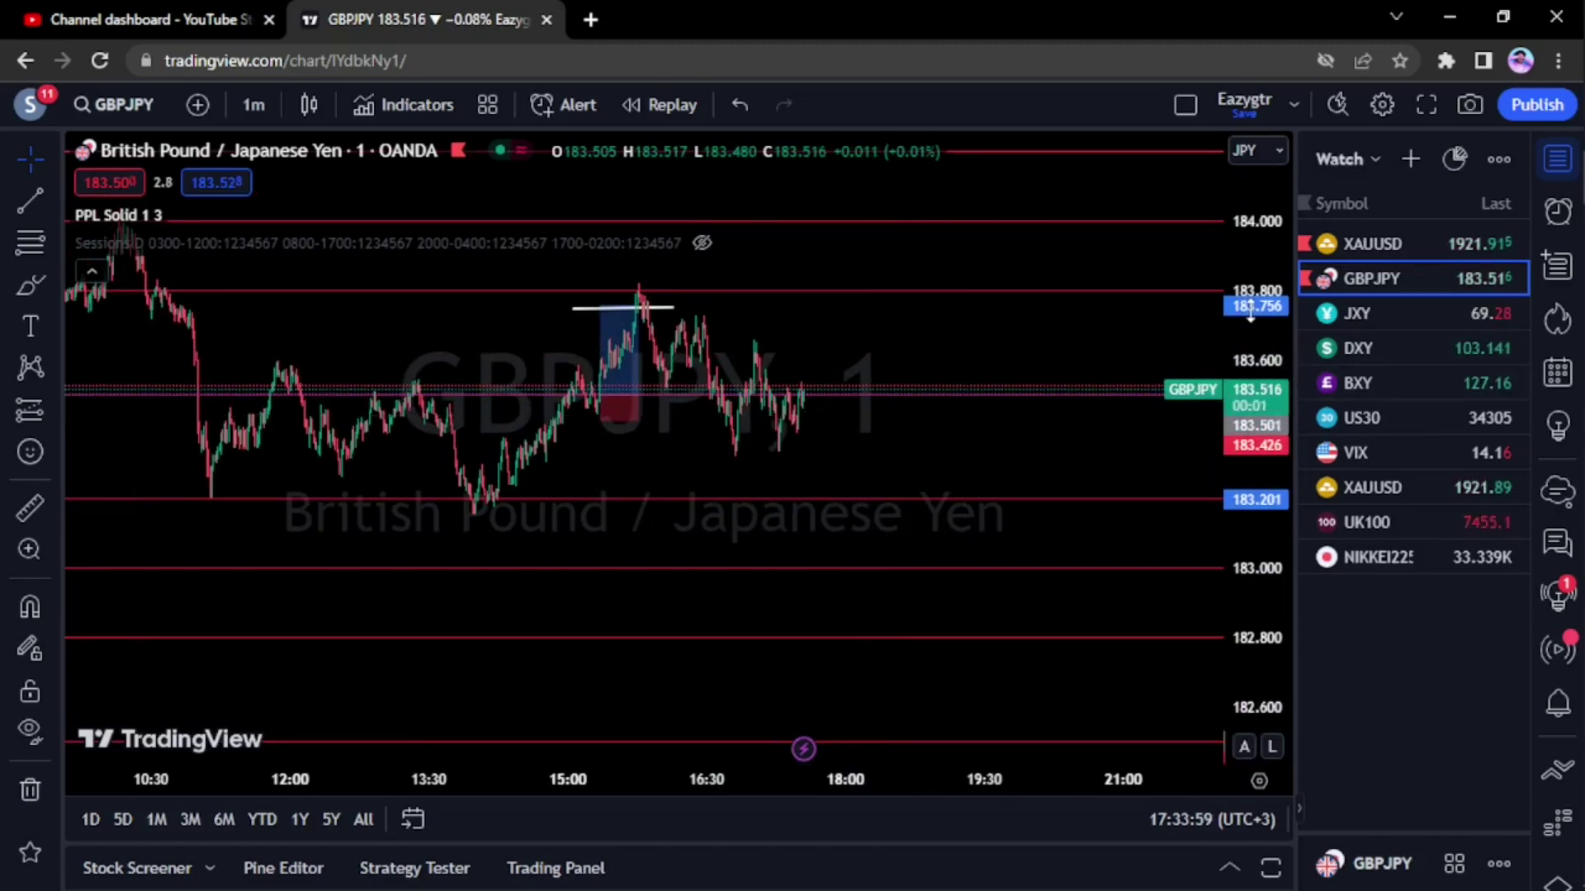
pyautogui.moveTo(1251, 311); pyautogui.dragTo(1250, 332)
pyautogui.moveTo(230, 346); pyautogui.dragTo(361, 438)
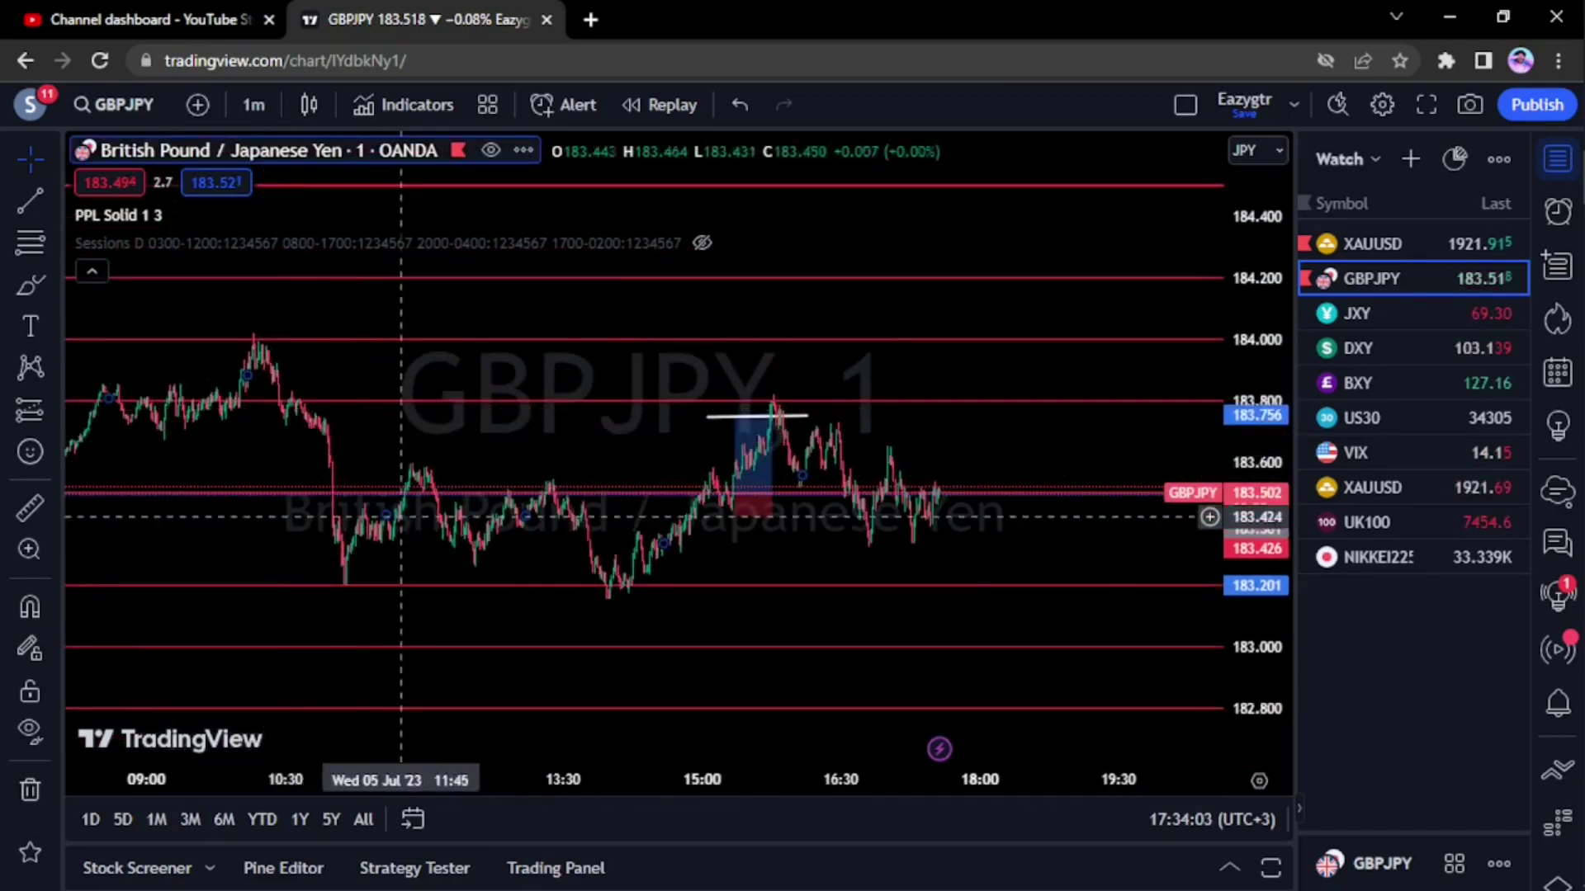
pyautogui.moveTo(762, 537); pyautogui.dragTo(791, 491)
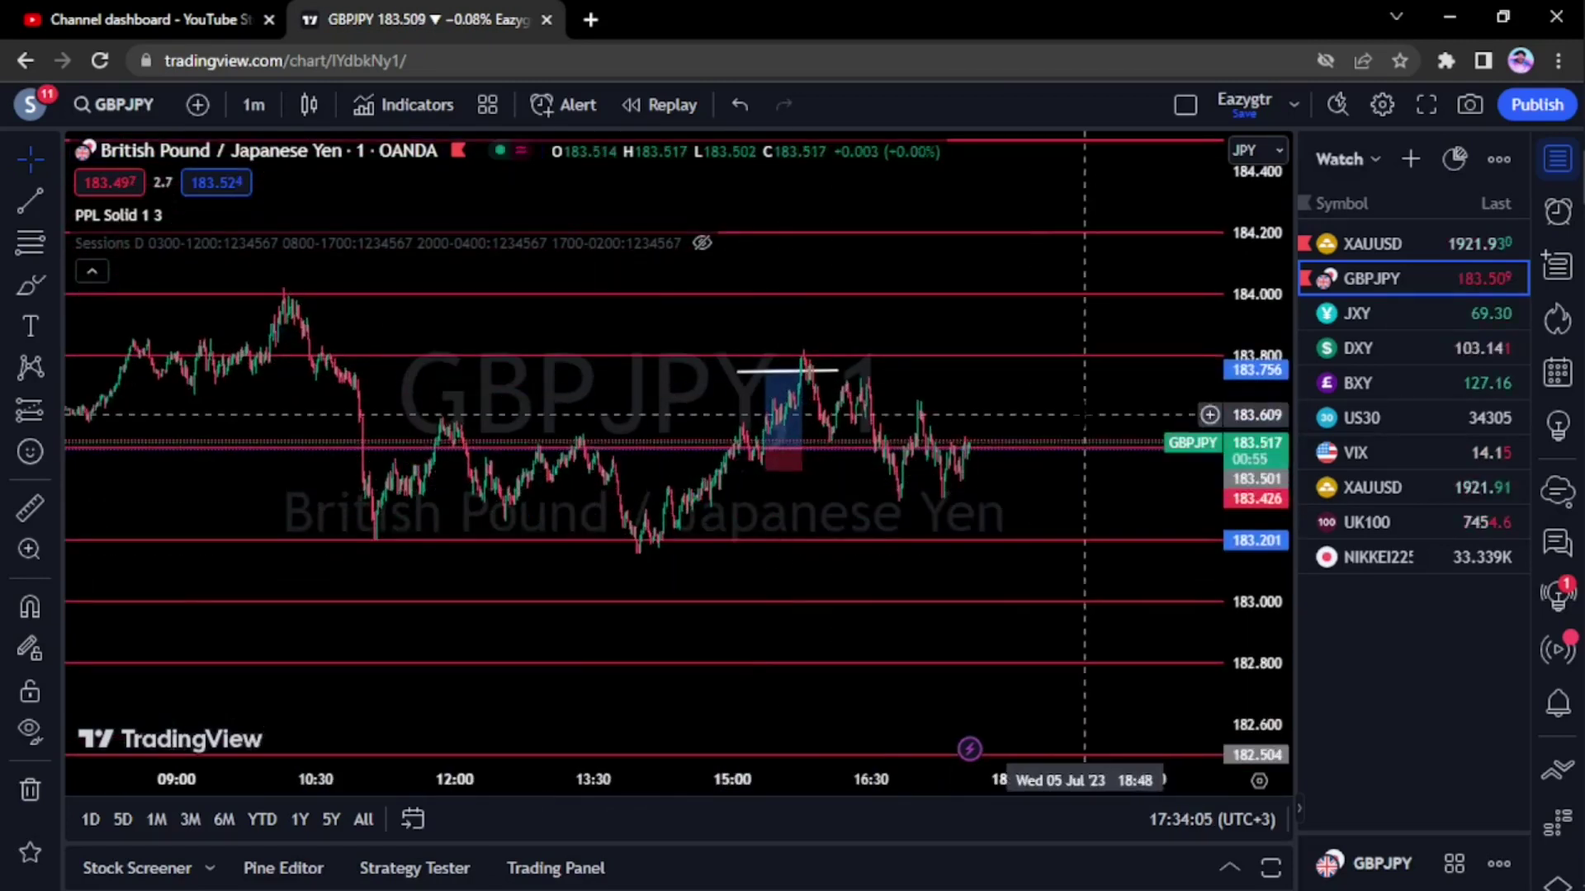
pyautogui.scroll(-5, 1084, 414)
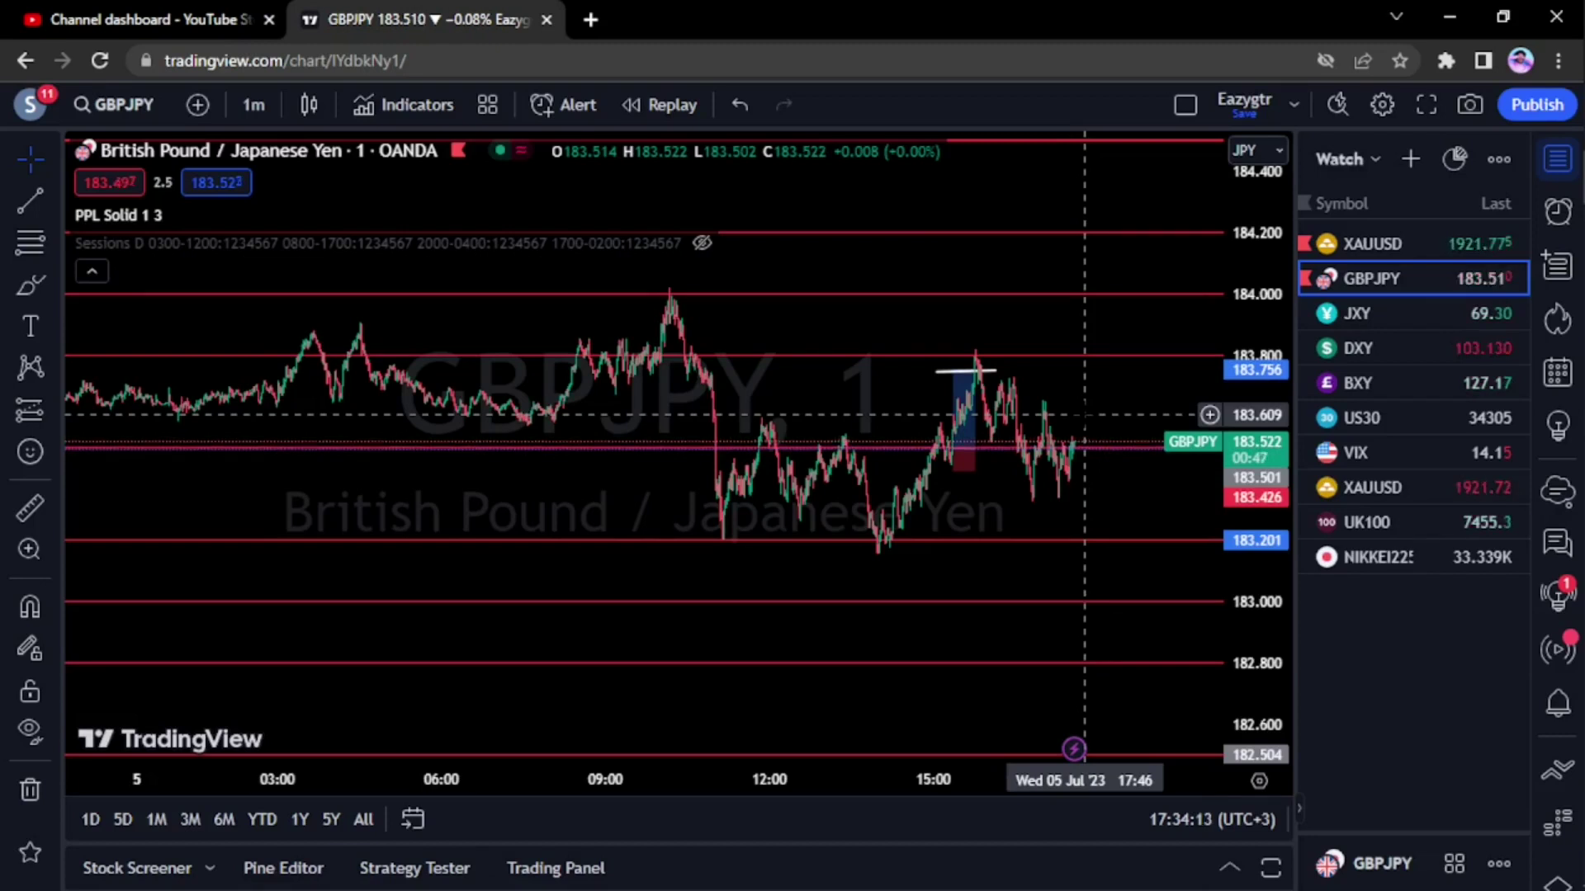
pyautogui.scroll(2, 1084, 414)
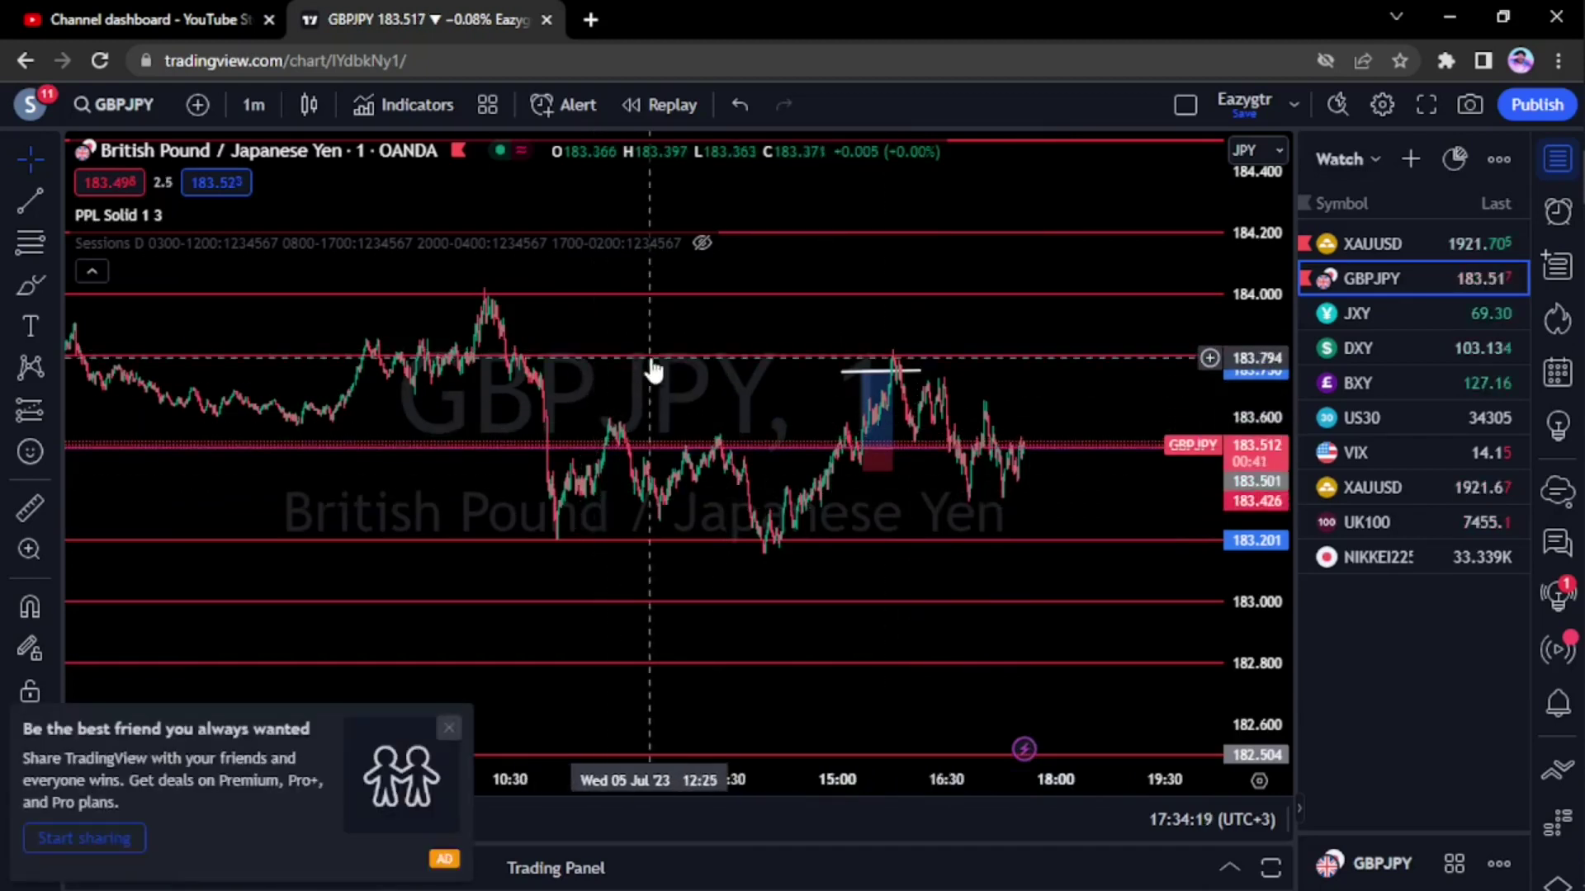
pyautogui.click(448, 728)
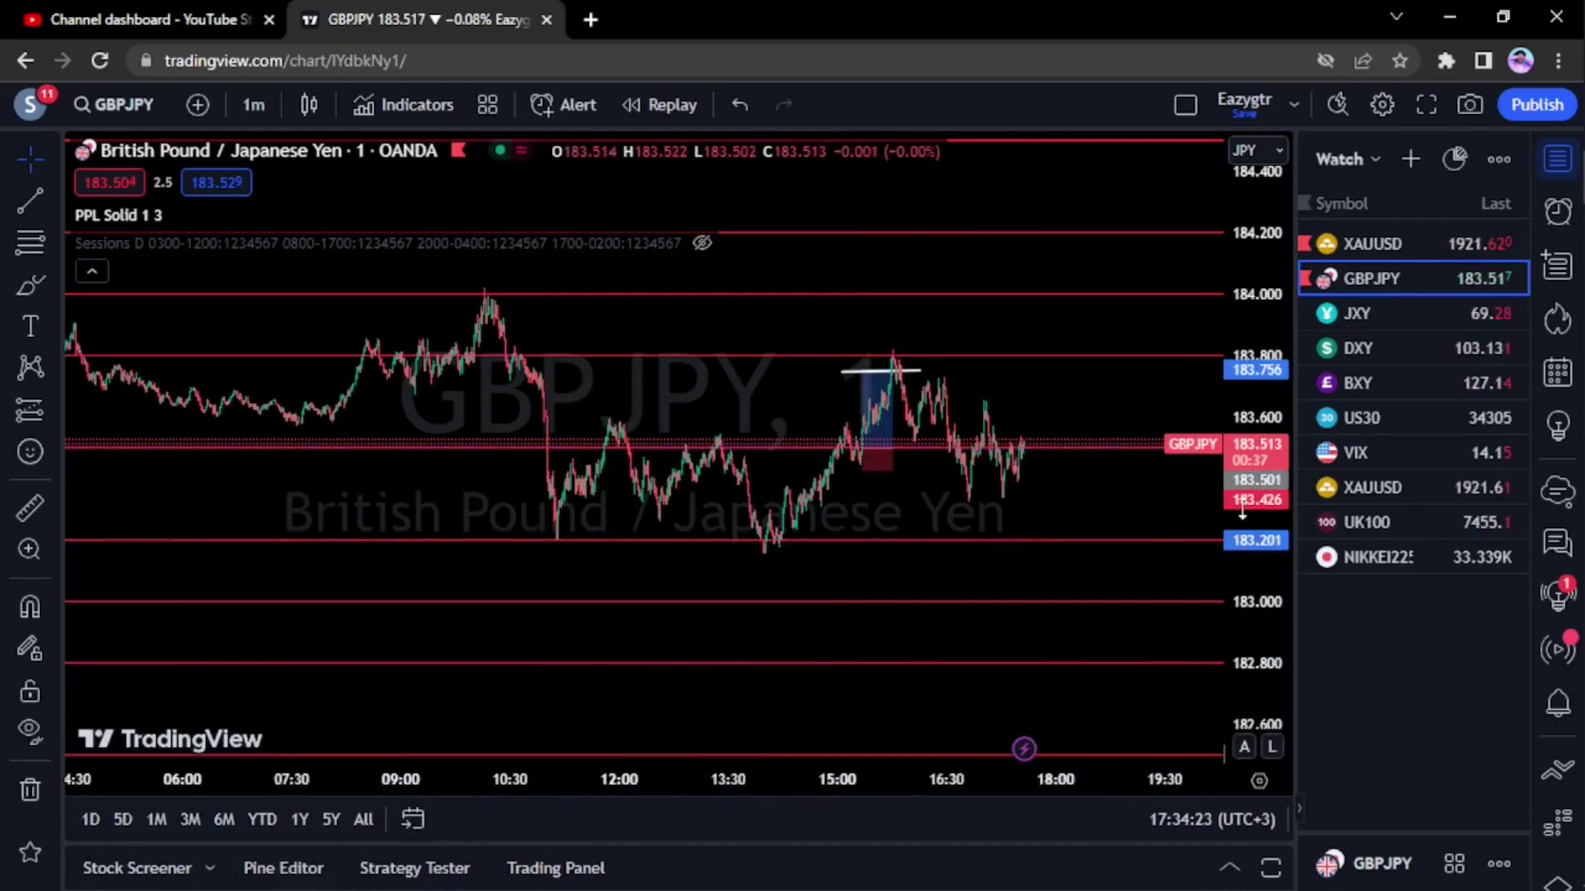
pyautogui.scroll(5, 1242, 511)
pyautogui.scroll(5, 1054, 549)
pyautogui.moveTo(1028, 526); pyautogui.dragTo(987, 439)
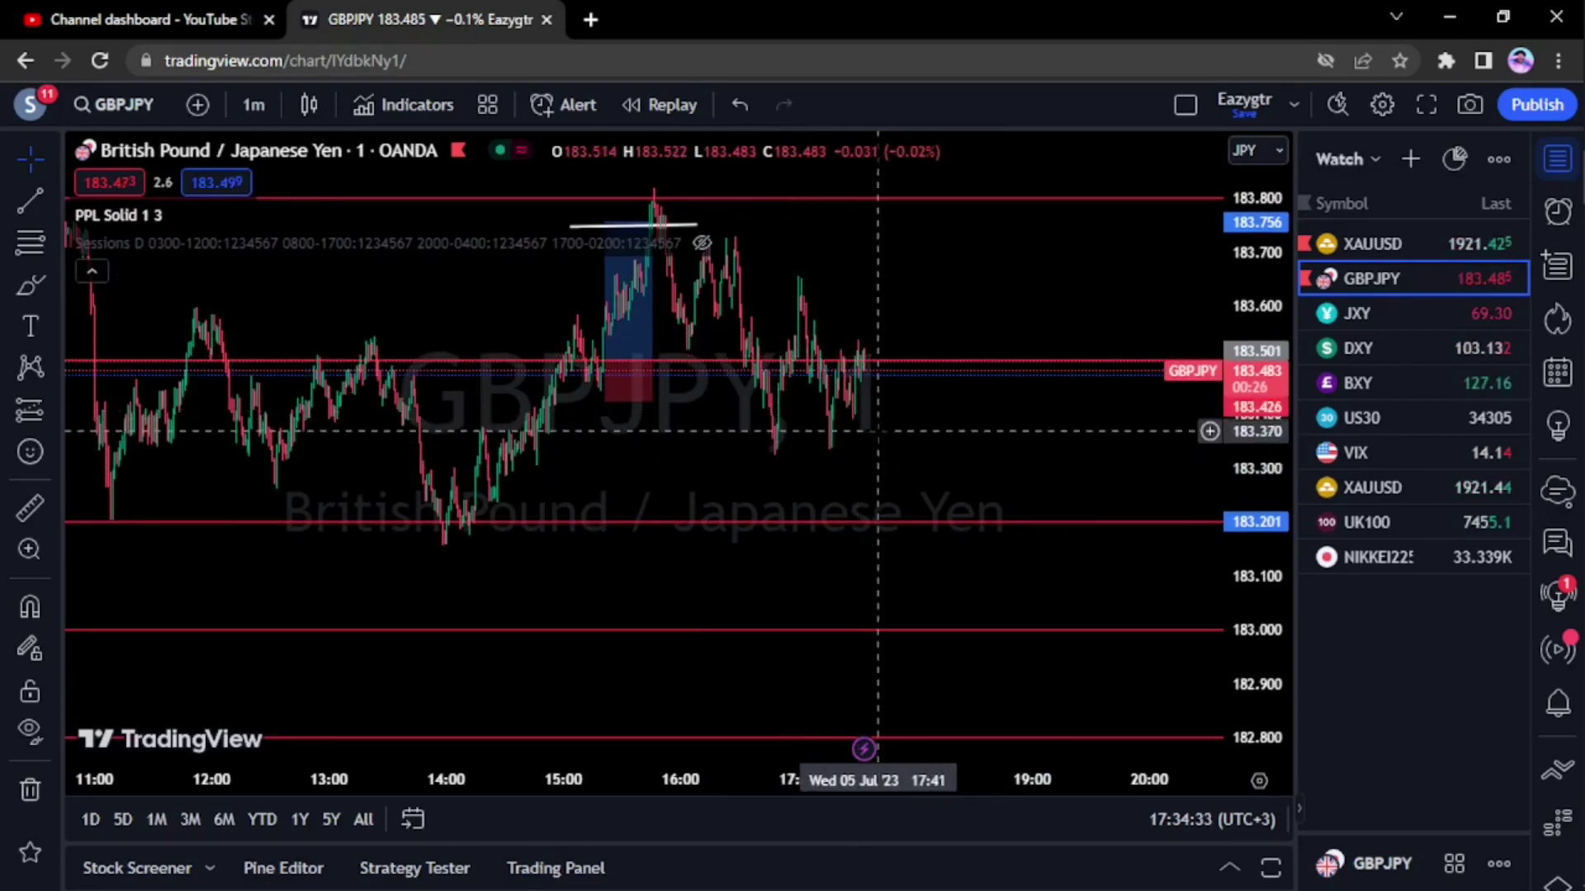
# Inspect how the GBPJPY candles since 12:00 react around the 183.201, 183.501 and 183.800 levels.
pyautogui.moveTo(1253, 485); pyautogui.dragTo(1254, 371)
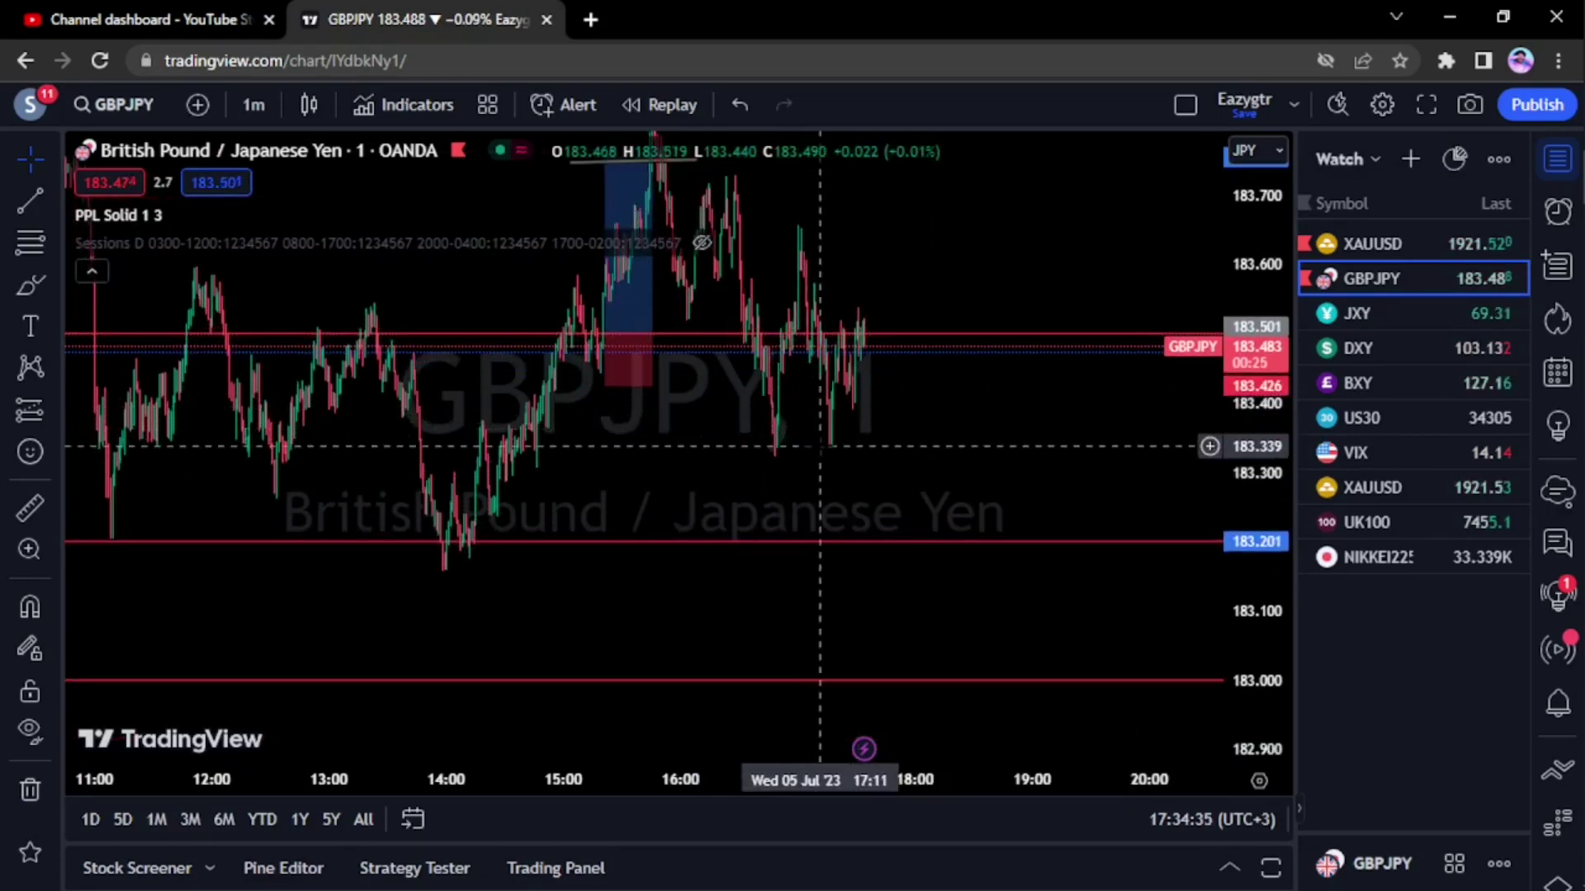
pyautogui.moveTo(1246, 515); pyautogui.dragTo(1252, 499)
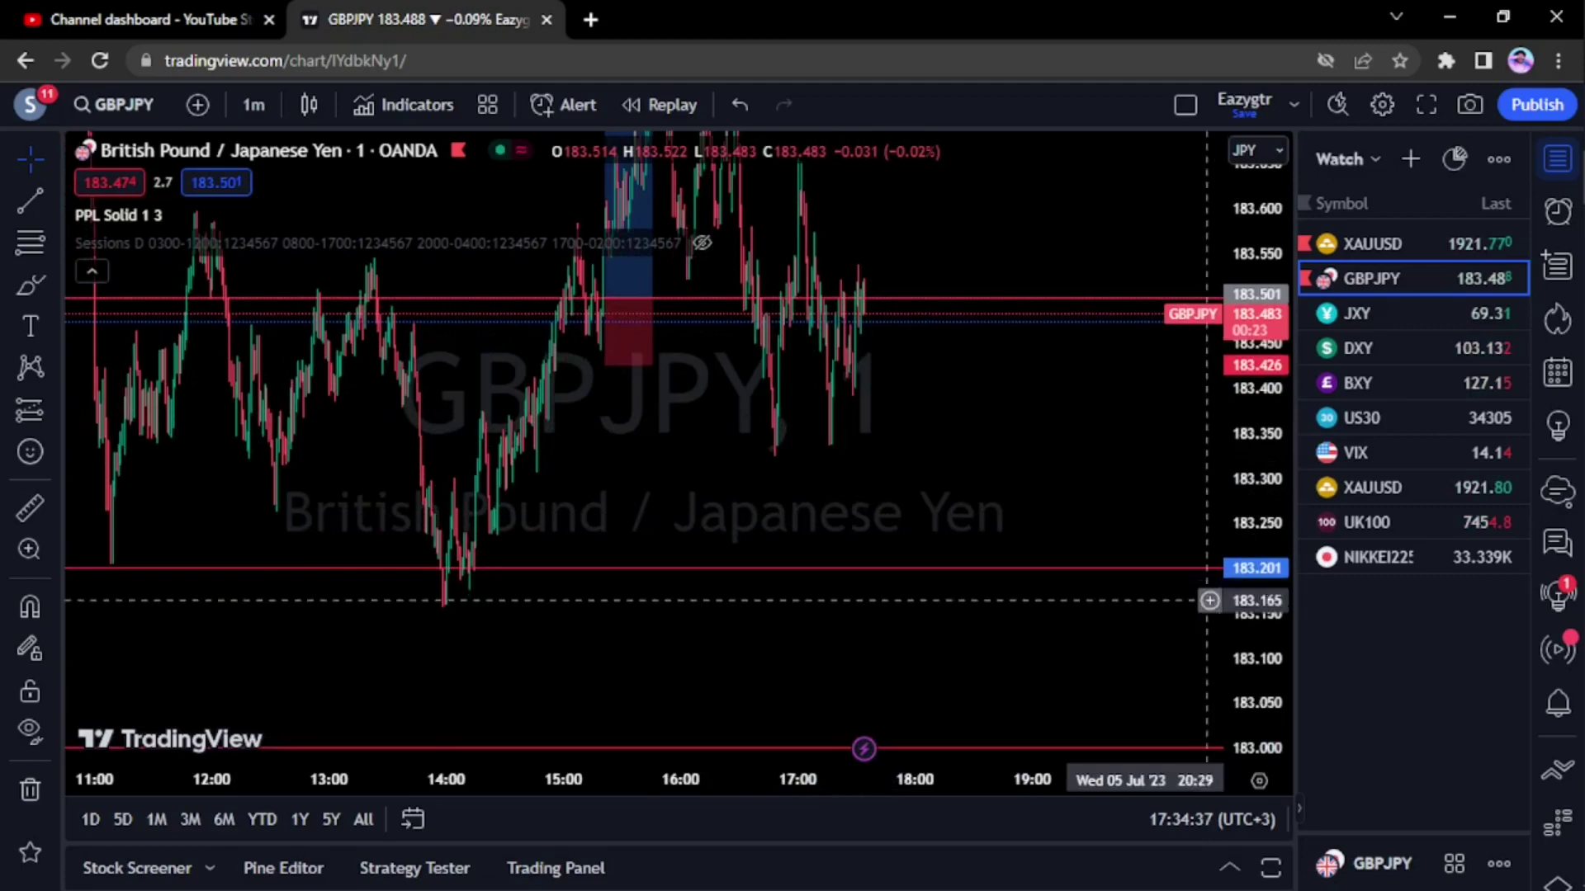
pyautogui.moveTo(1096, 583); pyautogui.dragTo(946, 478)
pyautogui.scroll(-3, 1242, 409)
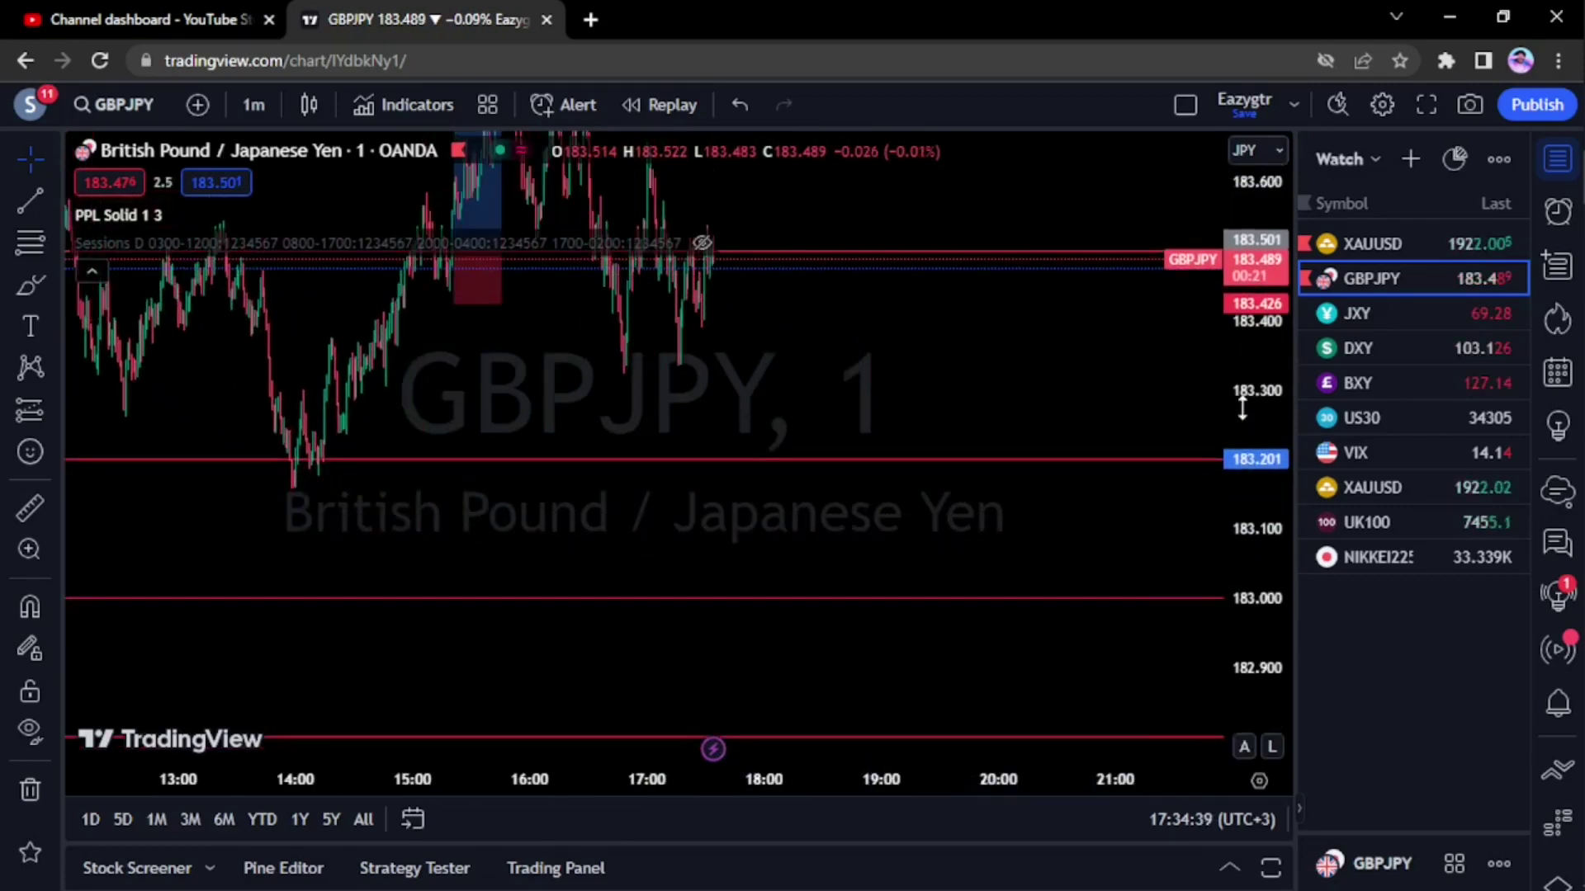
pyautogui.moveTo(1126, 390); pyautogui.dragTo(1125, 569)
pyautogui.moveTo(1092, 347); pyautogui.dragTo(1123, 520)
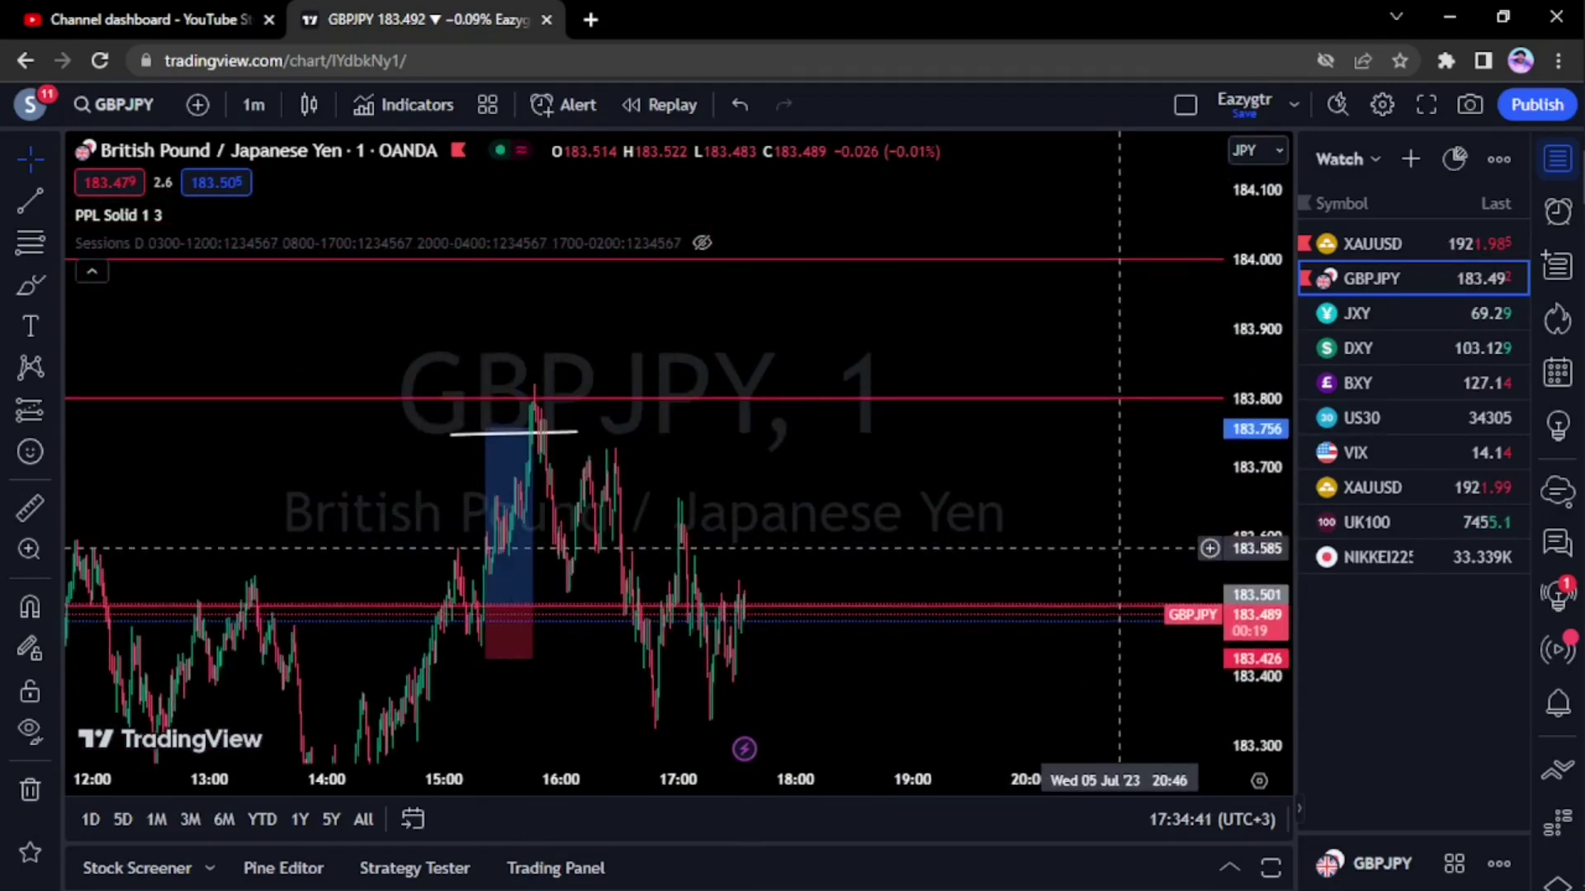
pyautogui.moveTo(1266, 355); pyautogui.dragTo(1267, 359)
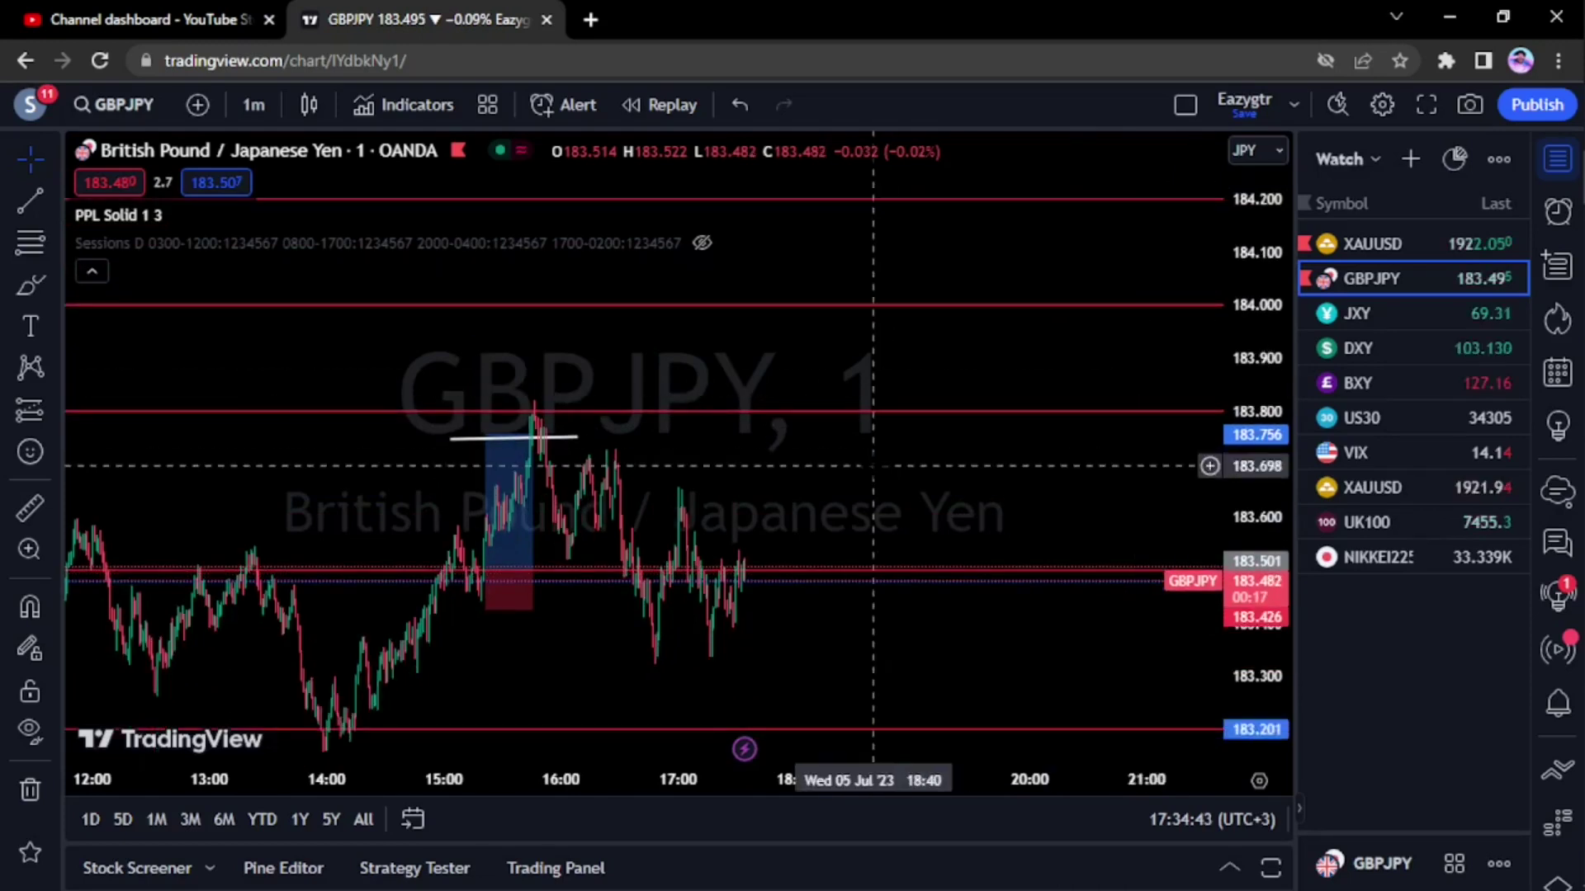
pyautogui.moveTo(792, 505); pyautogui.dragTo(868, 479)
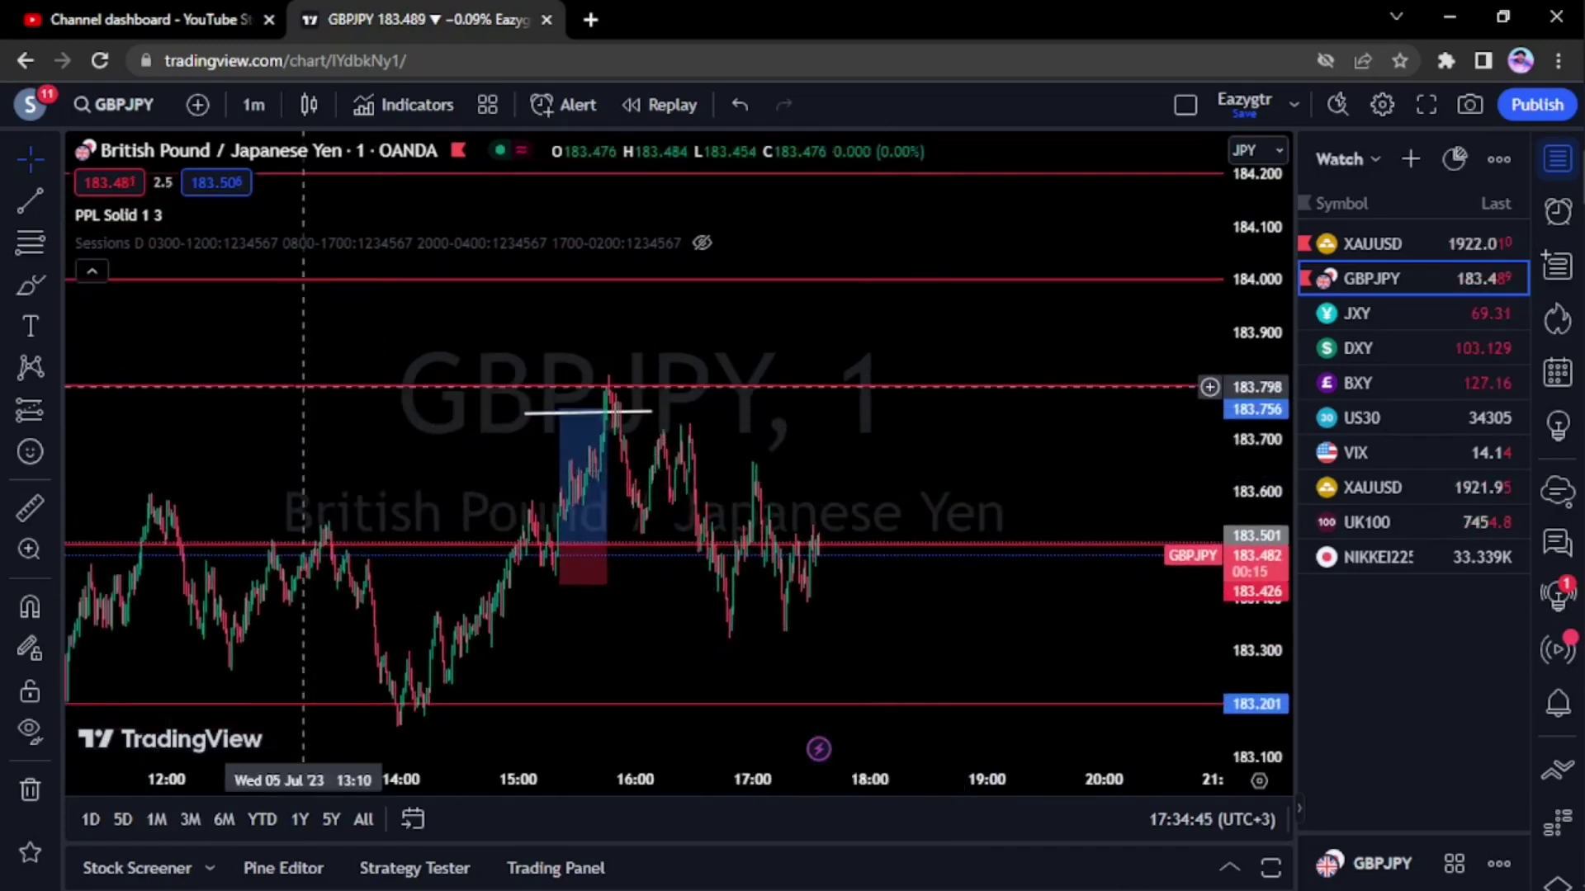
# Review the color, line style, line width and number of levels in the PPL indicator's input settings.
pyautogui.doubleClick(155, 229)
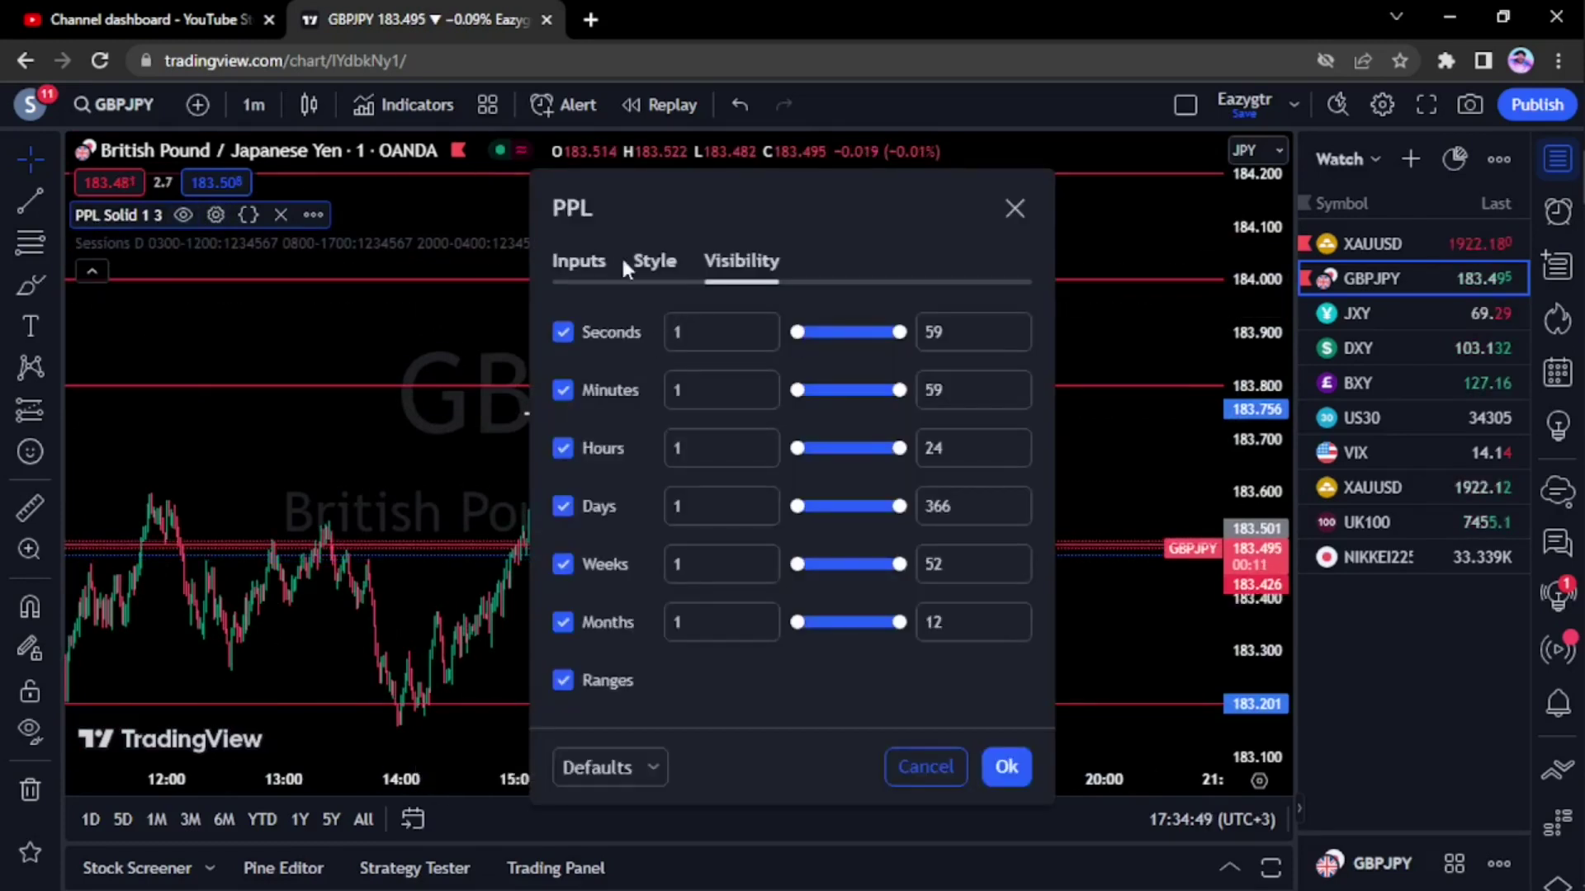
pyautogui.click(582, 259)
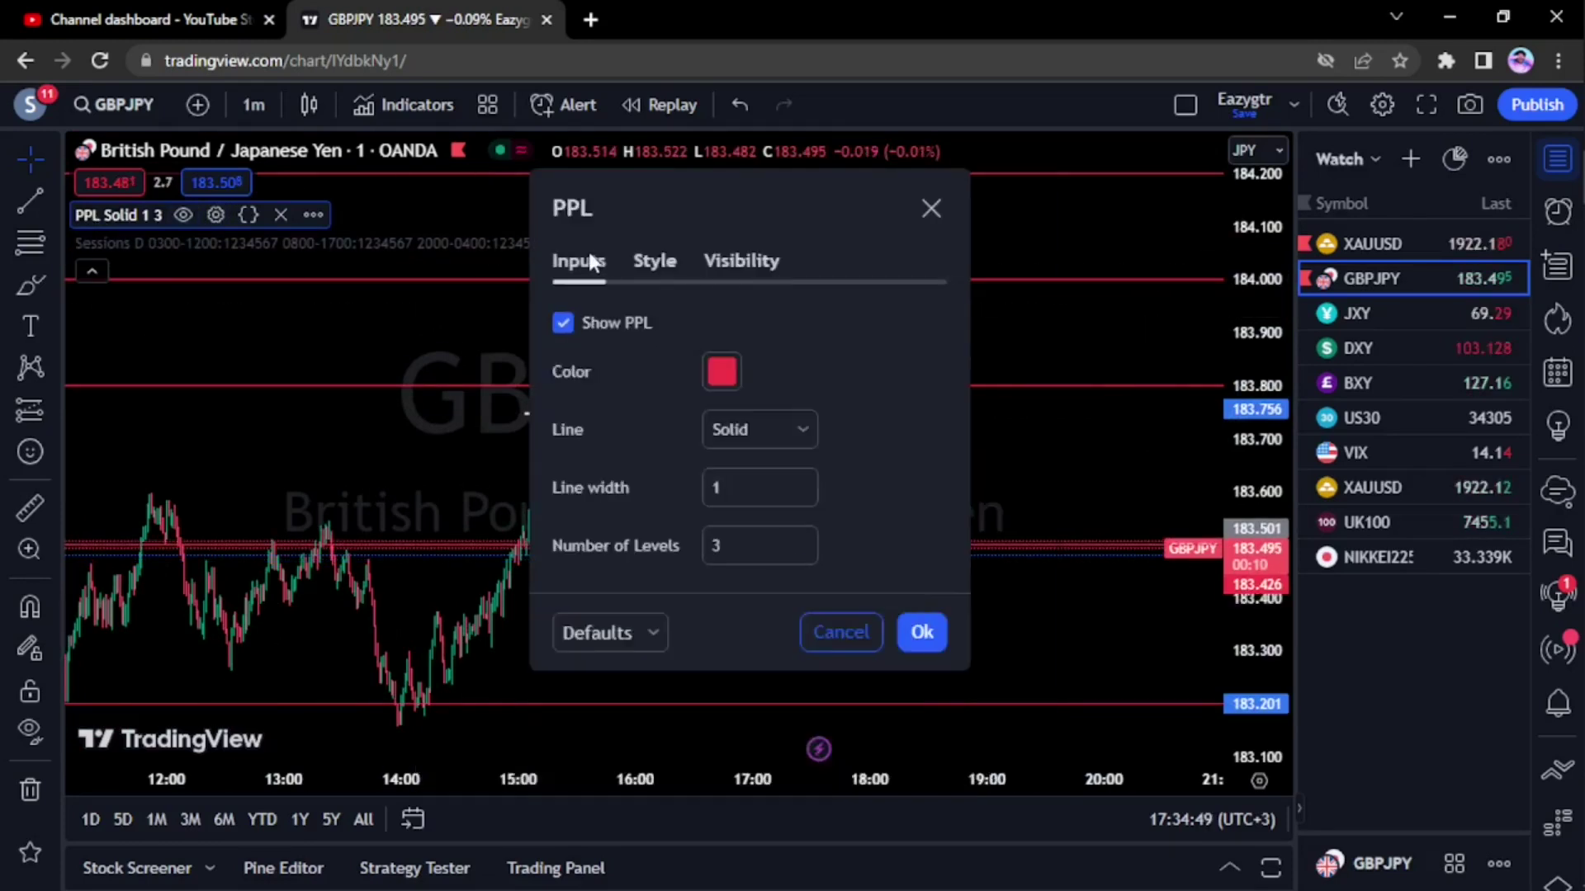
pyautogui.click(922, 632)
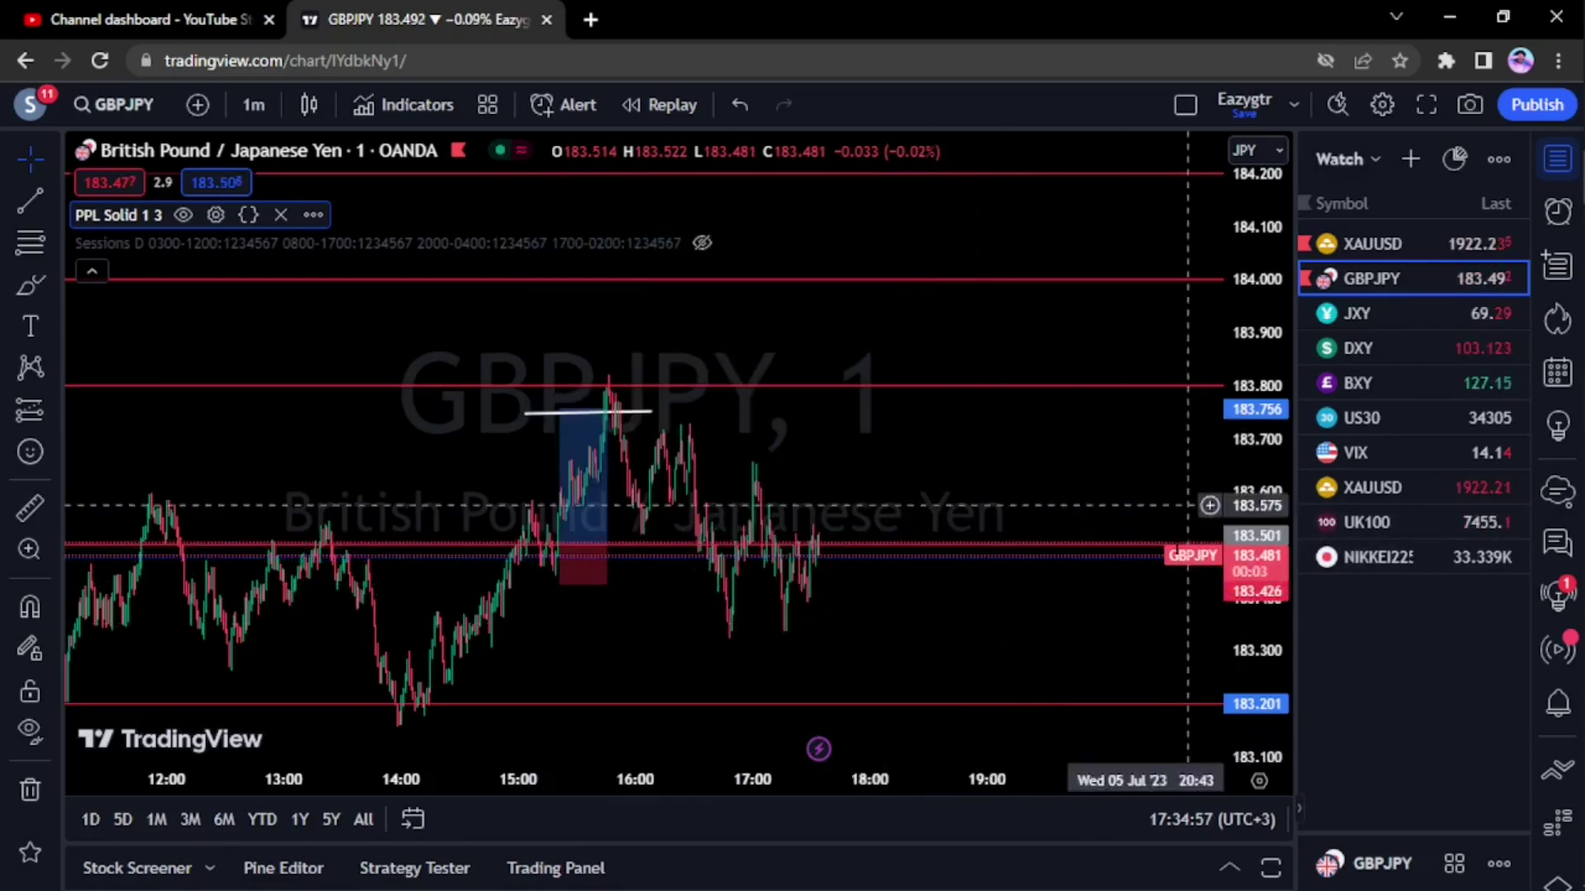
# Examine the GBPJPY candles around the 14:00 low at the 183.201 level and the rise that follows it.
pyautogui.moveTo(1069, 605); pyautogui.dragTo(976, 481)
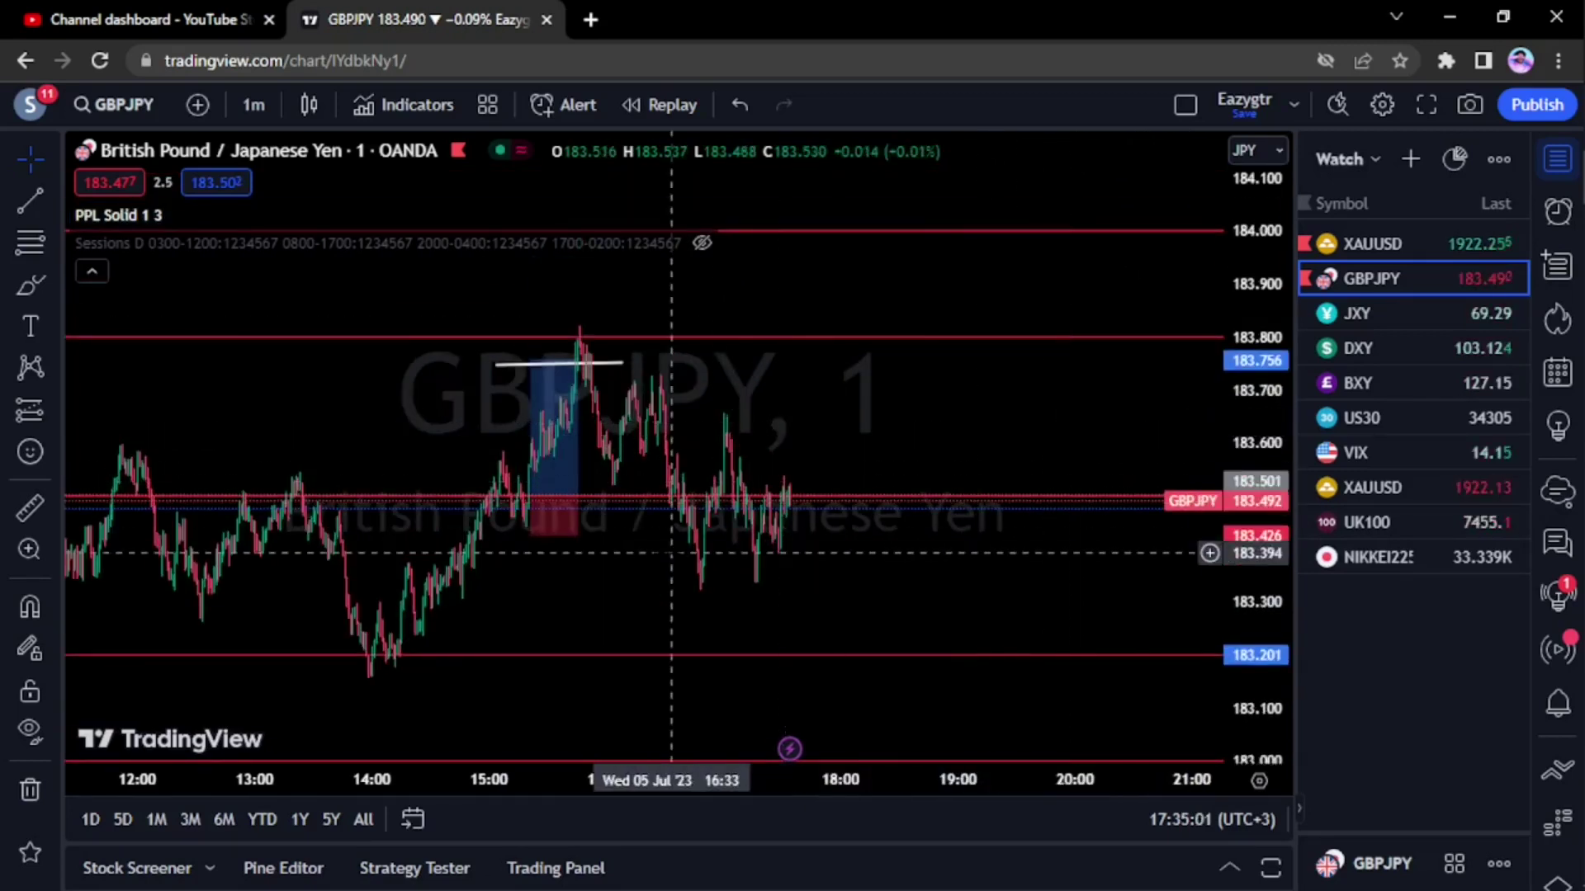
pyautogui.moveTo(649, 546); pyautogui.dragTo(858, 422)
pyautogui.scroll(5, 592, 547)
pyautogui.moveTo(672, 499); pyautogui.dragTo(878, 510)
pyautogui.moveTo(1256, 592); pyautogui.dragTo(1261, 455)
pyautogui.moveTo(653, 506); pyautogui.dragTo(852, 438)
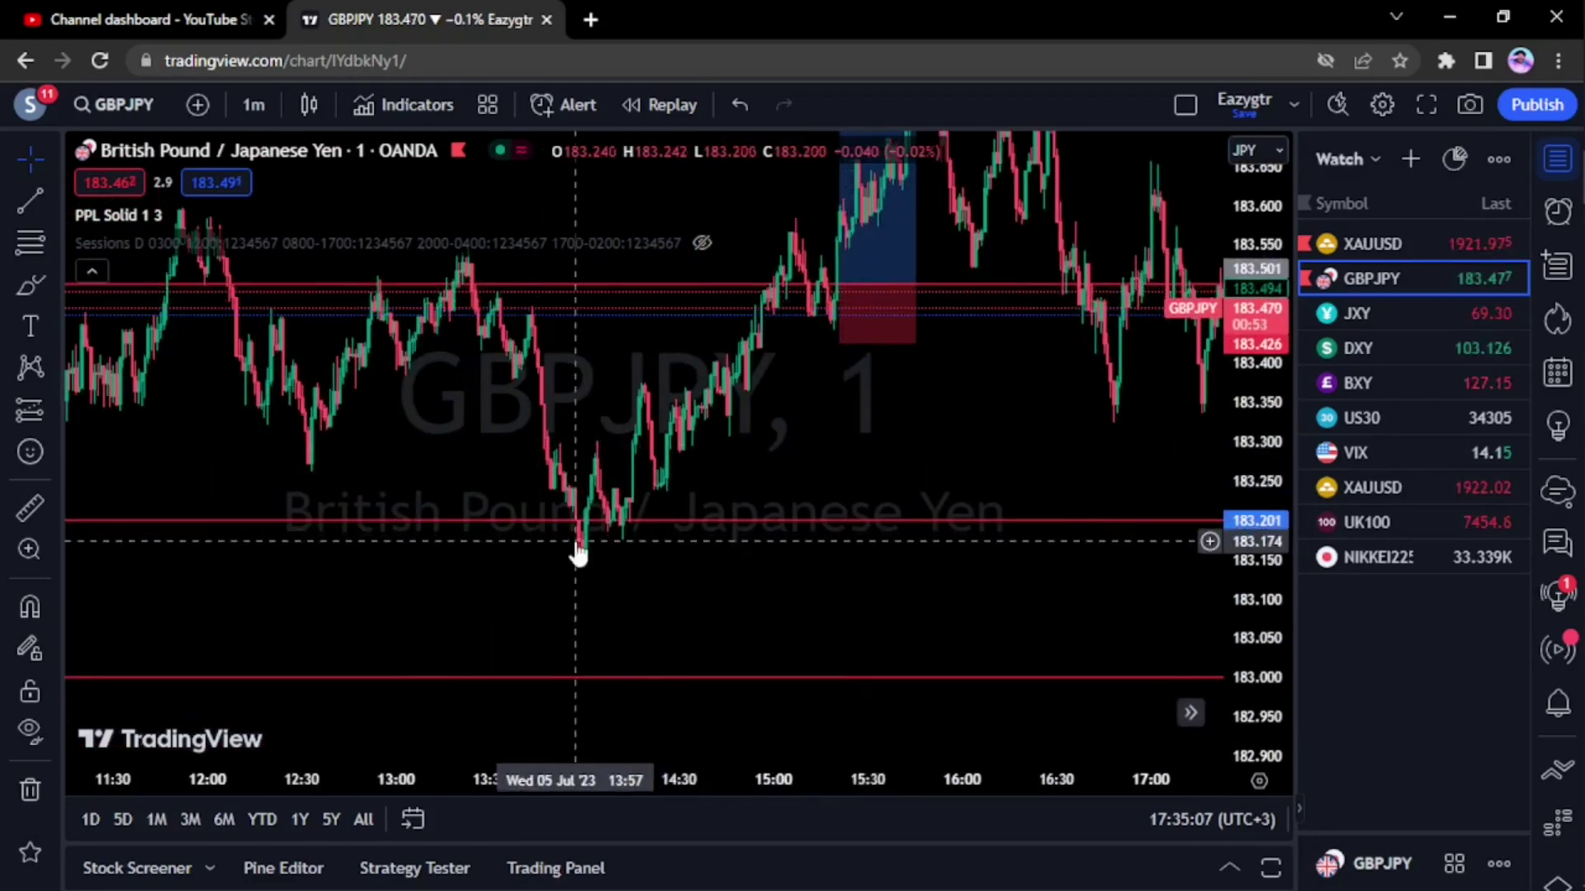
pyautogui.scroll(3, 602, 540)
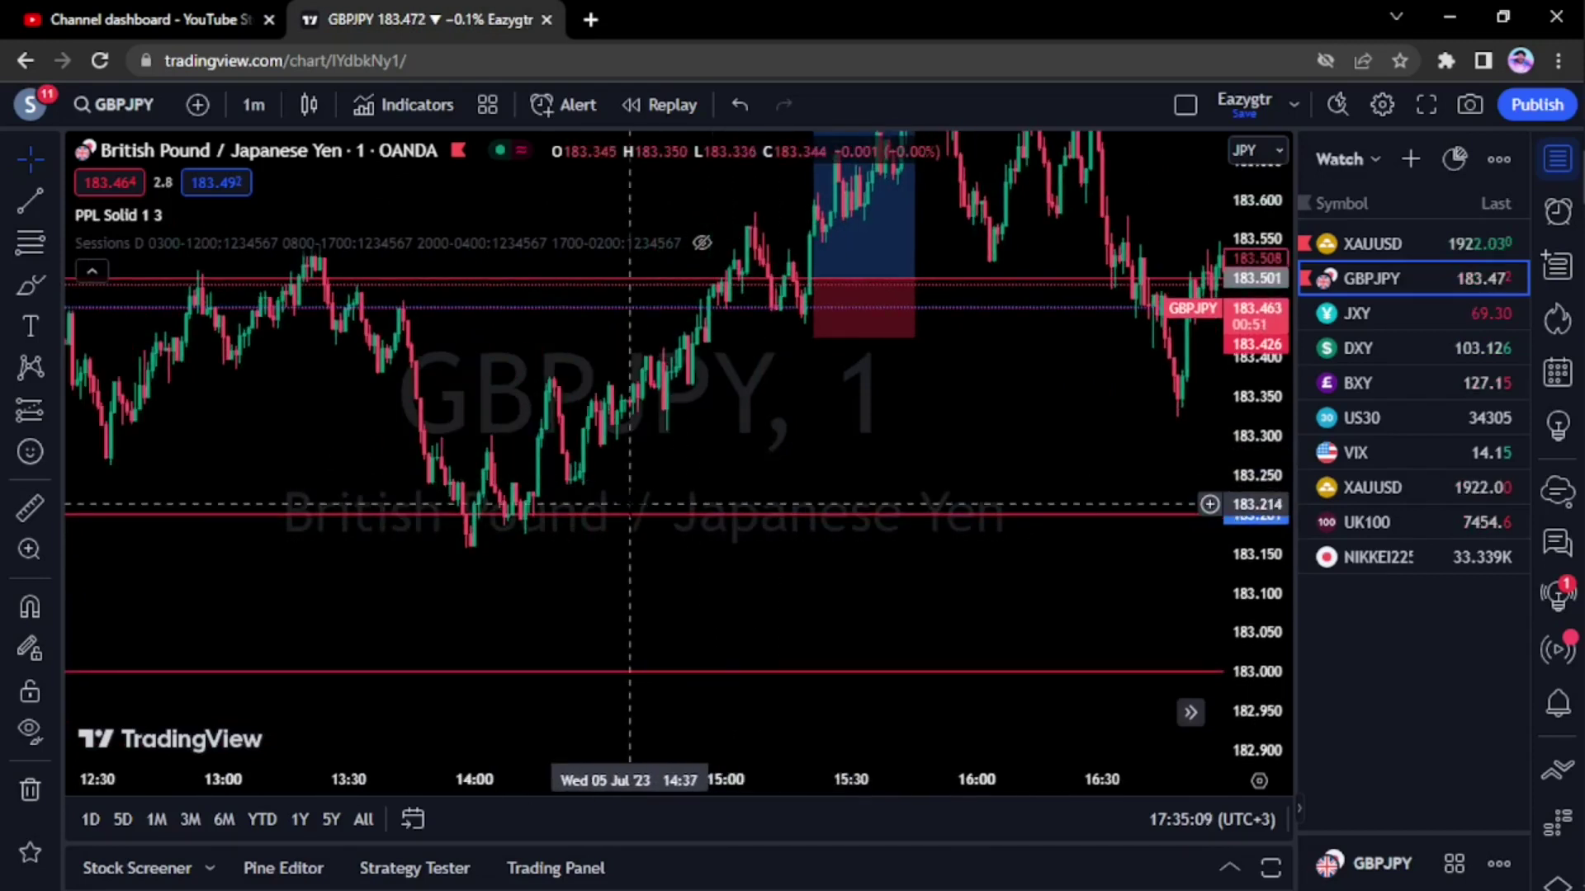
pyautogui.moveTo(1248, 574); pyautogui.dragTo(1191, 485)
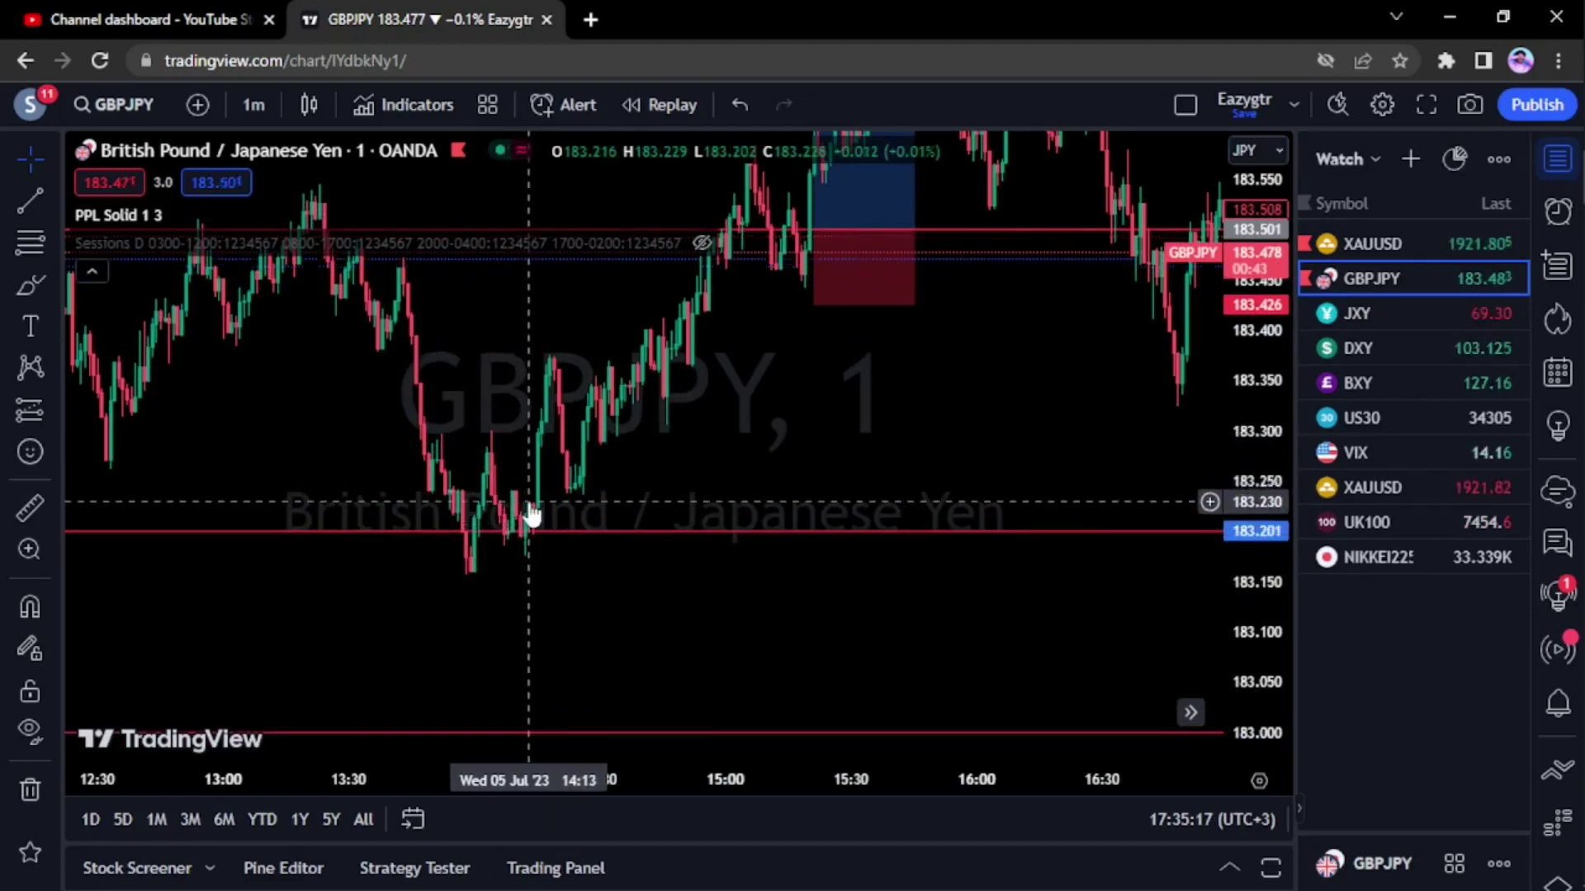
pyautogui.scroll(3, 523, 516)
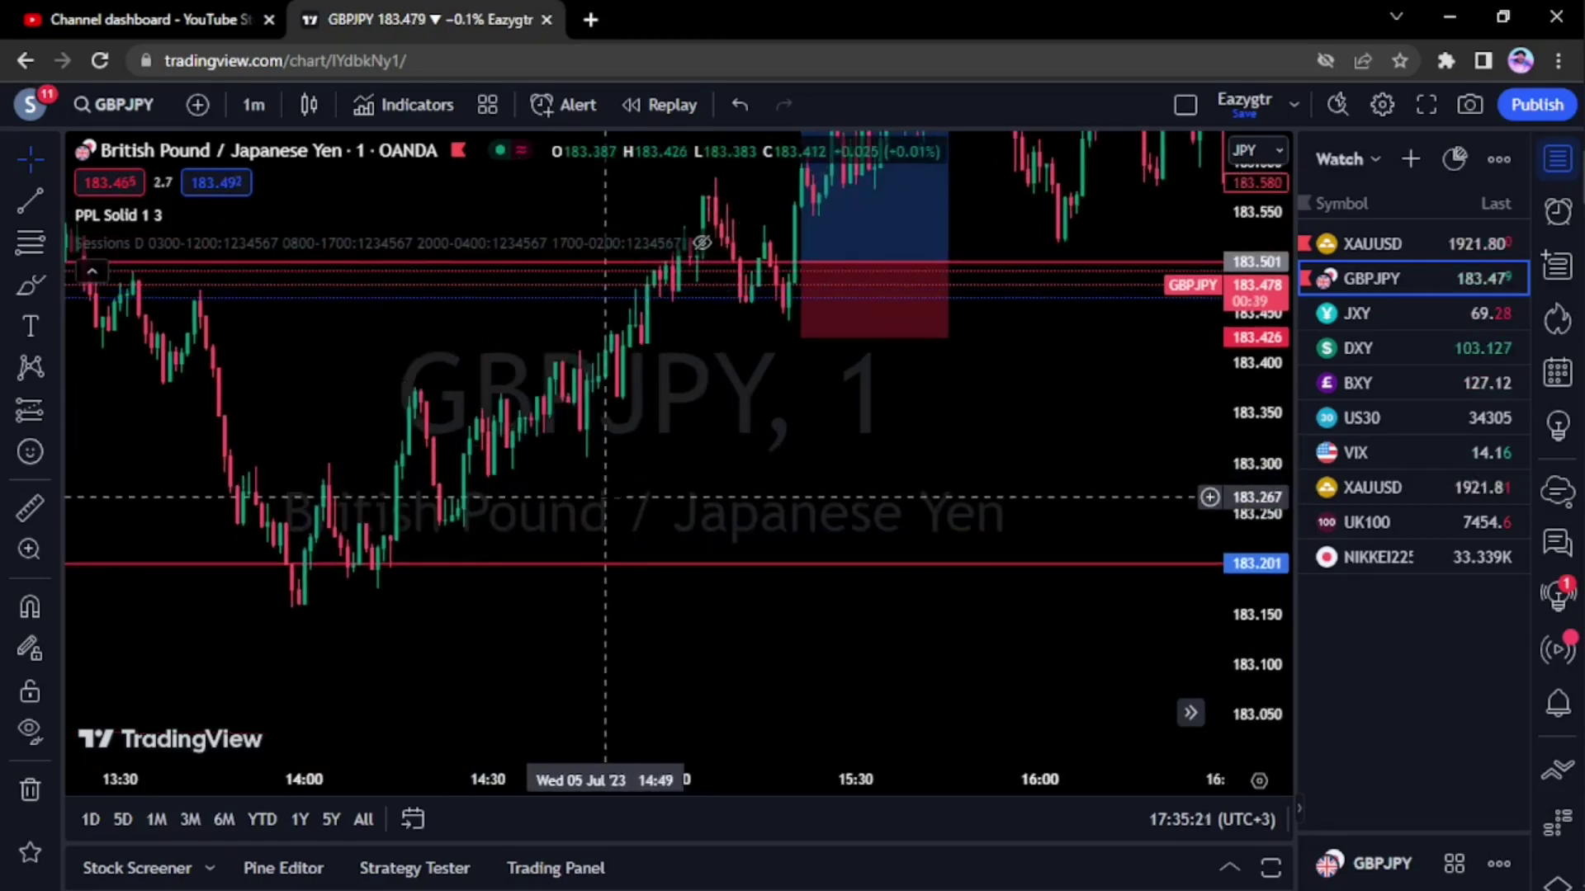
pyautogui.moveTo(636, 502); pyautogui.dragTo(764, 503)
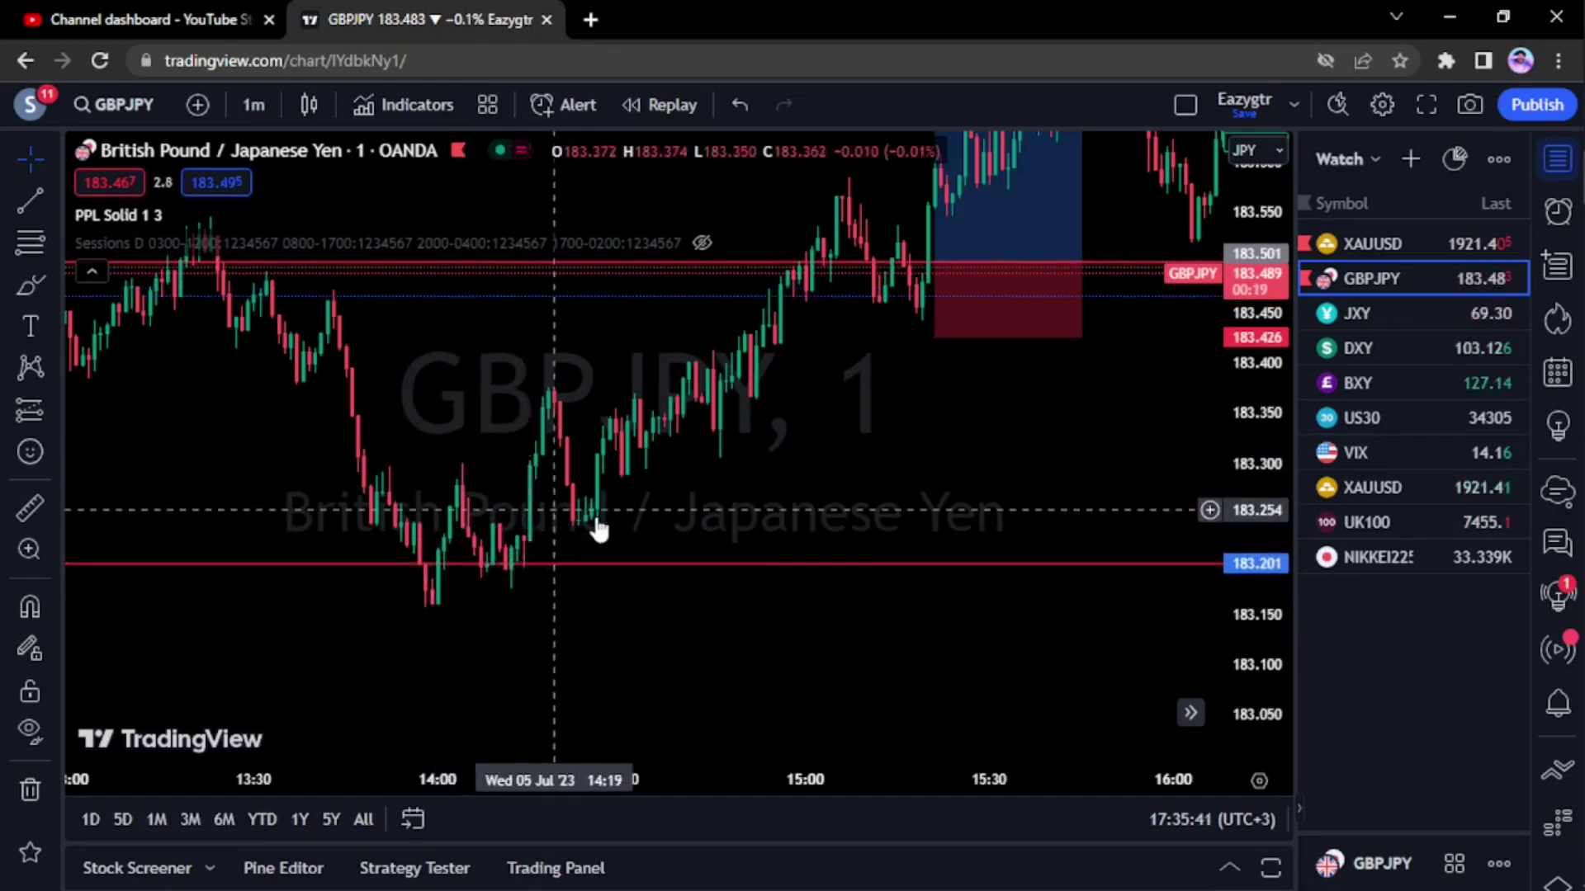
# Examine the marked long trade from 183.501 to 183.756 and the price action around the 183.800 level after it.
pyautogui.scroll(-5, 535, 522)
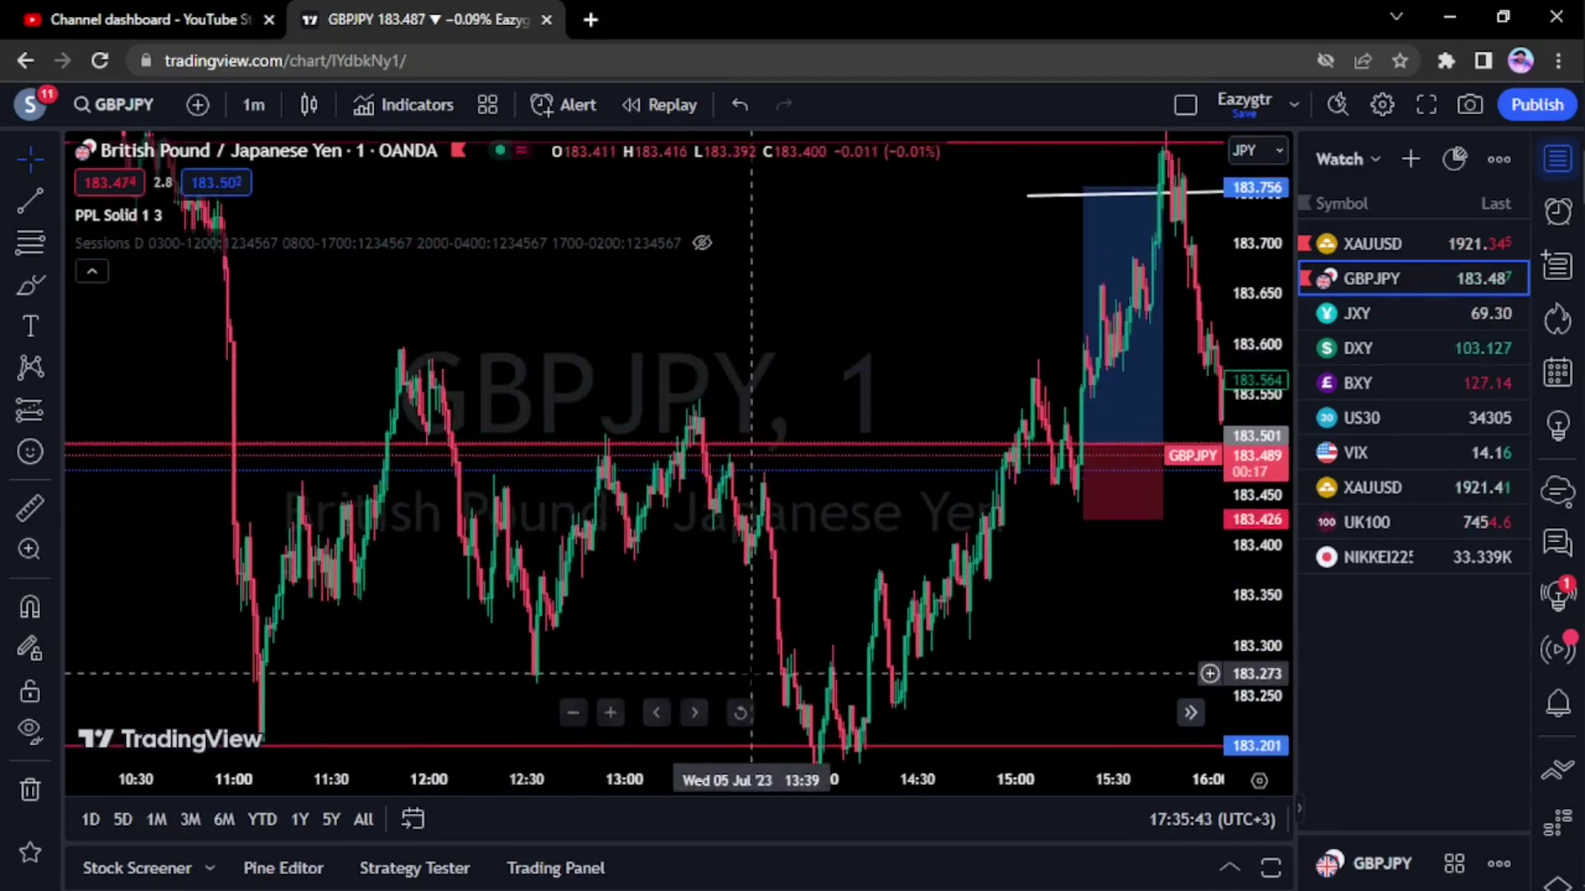
pyautogui.moveTo(739, 633); pyautogui.dragTo(438, 488)
pyautogui.scroll(3, 781, 571)
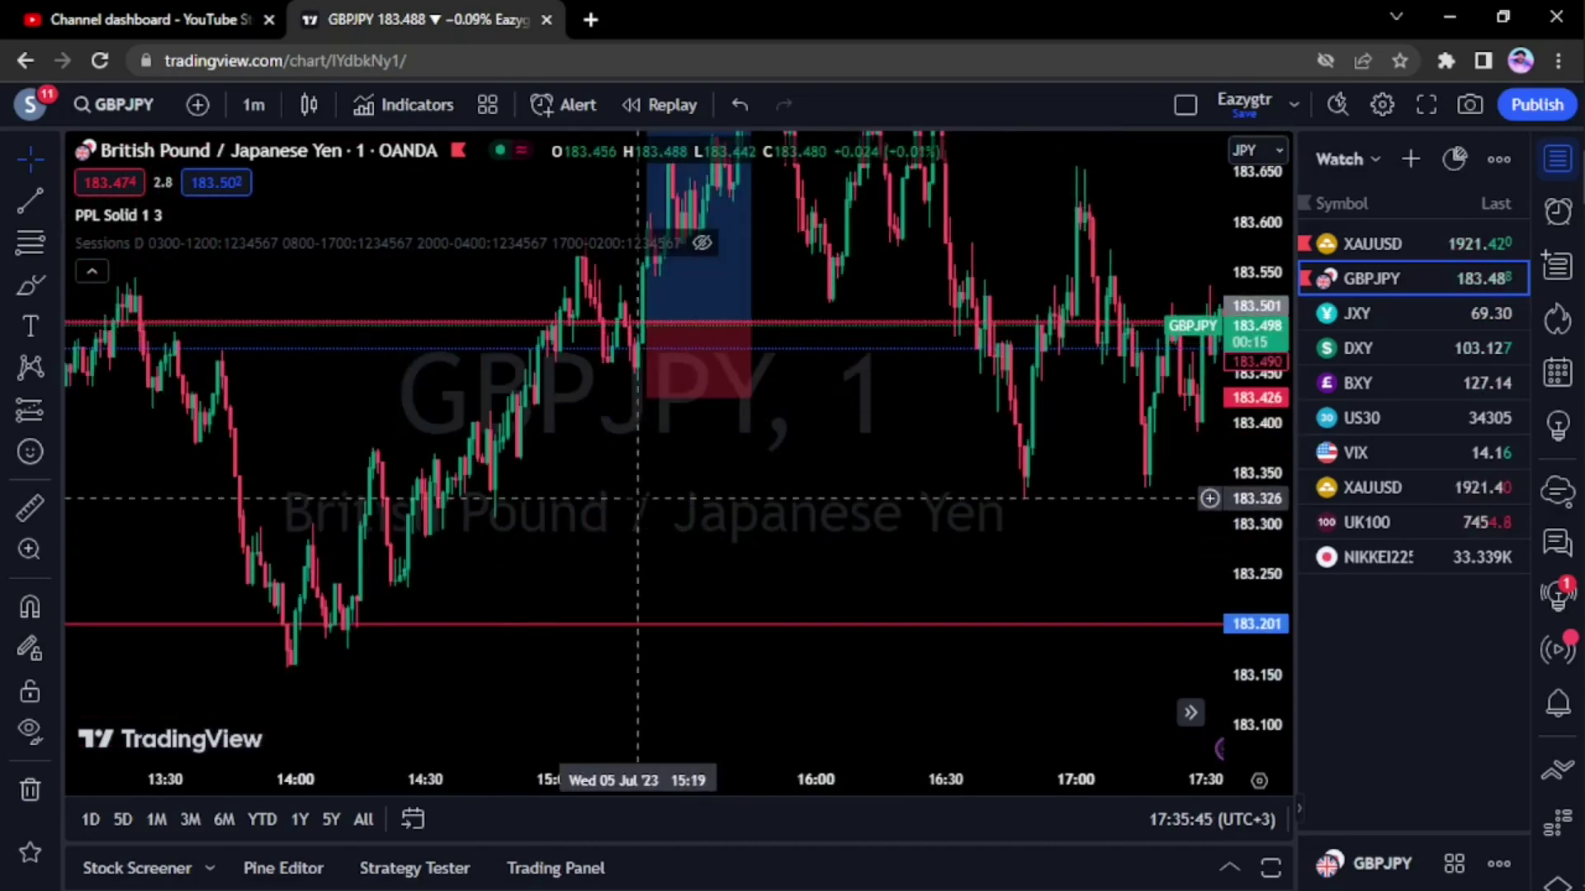
pyautogui.moveTo(637, 499); pyautogui.dragTo(810, 633)
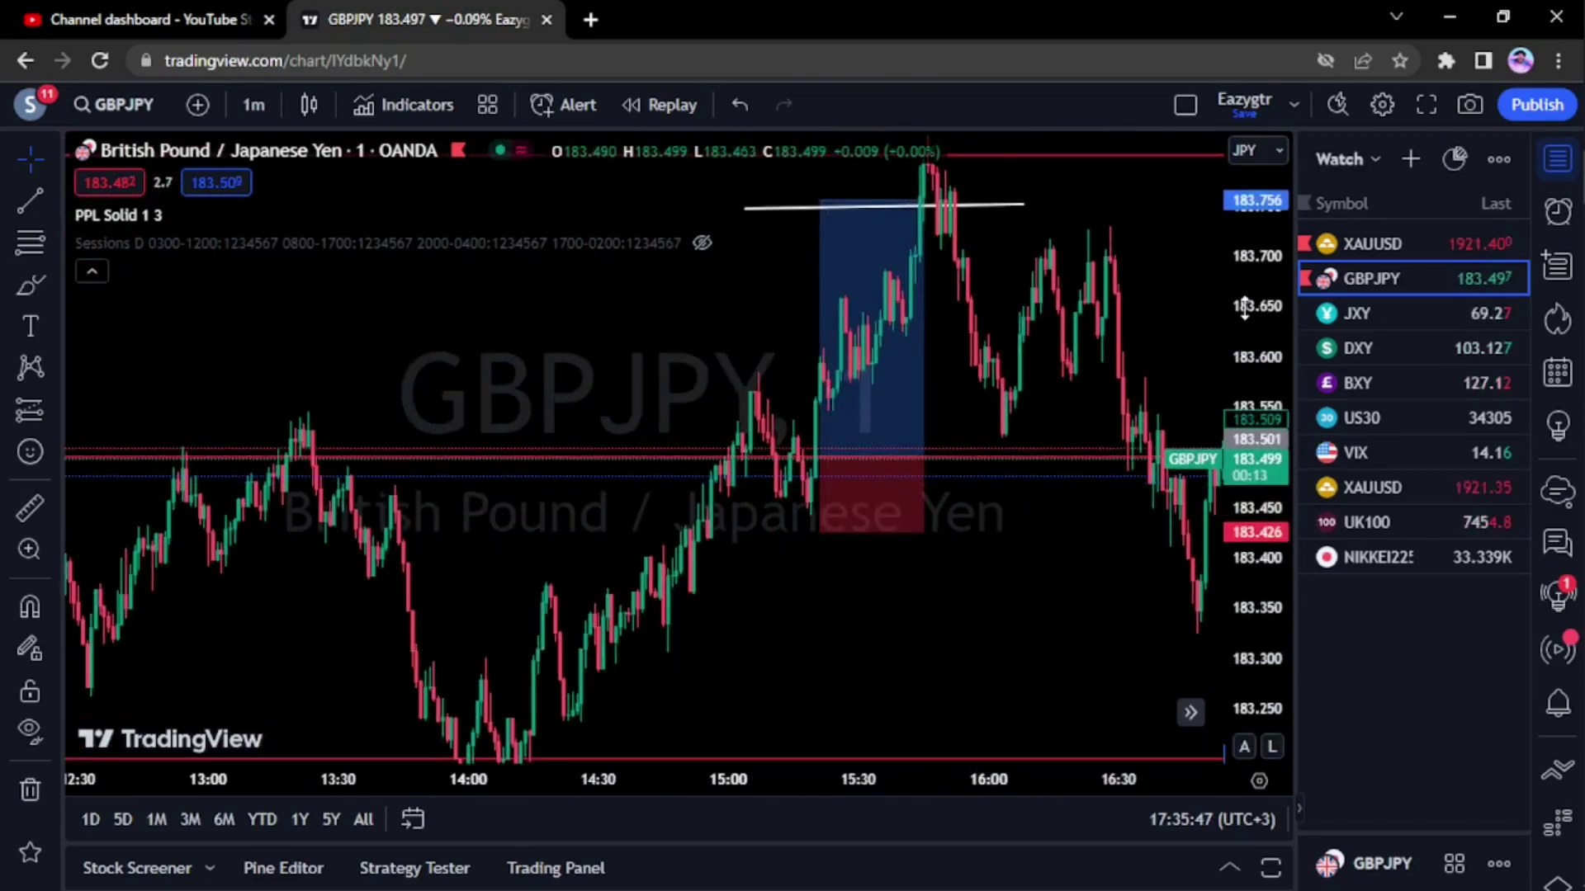
pyautogui.moveTo(1244, 308); pyautogui.dragTo(1245, 404)
pyautogui.scroll(-1, 770, 593)
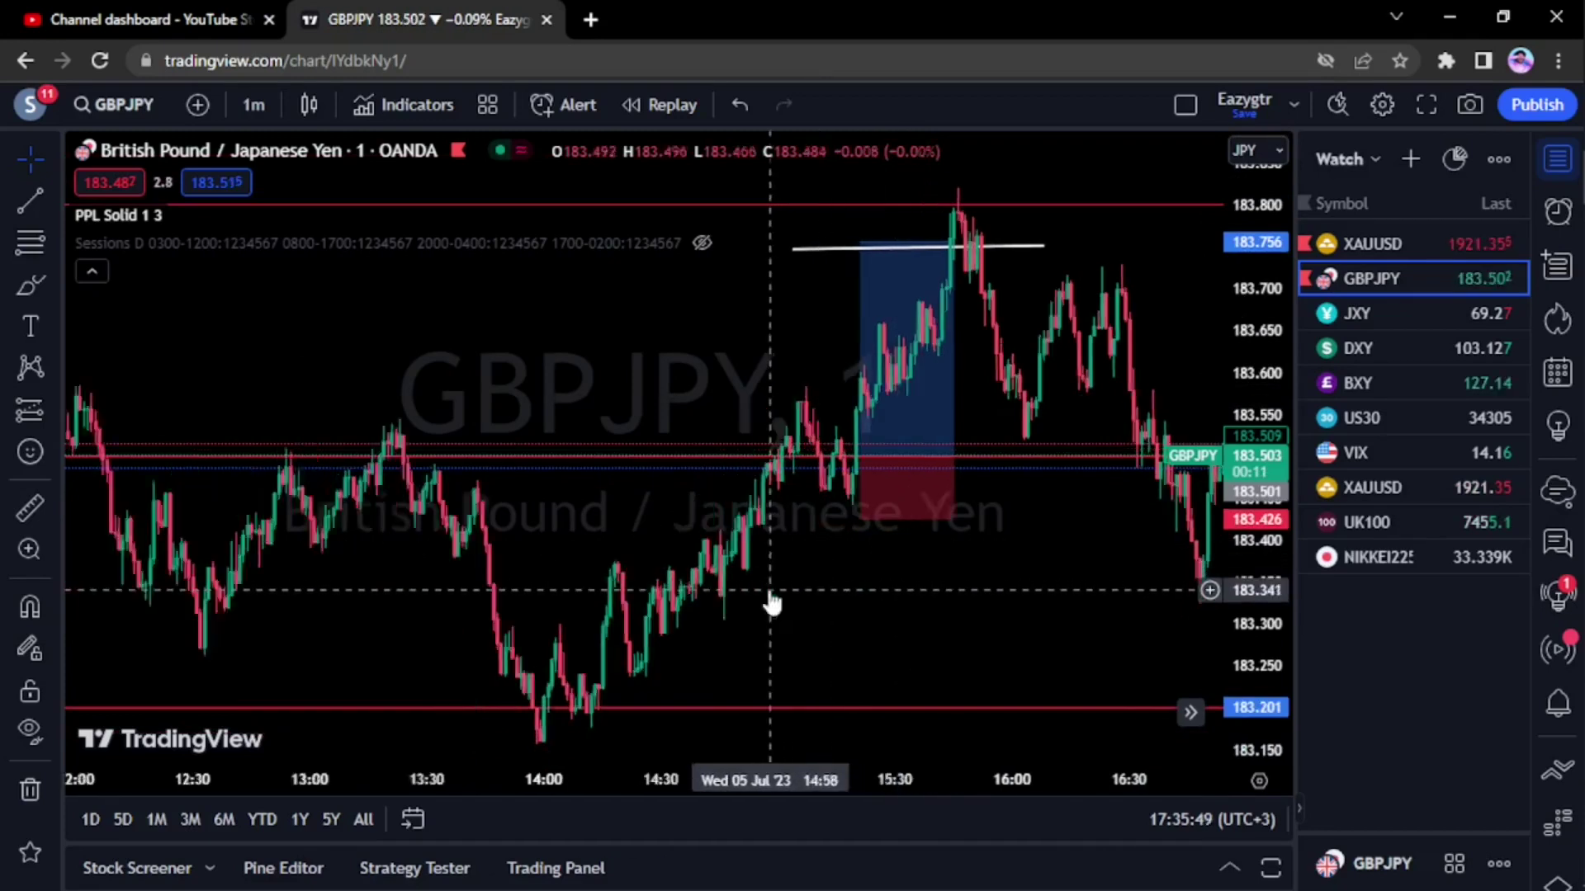
pyautogui.scroll(-3, 771, 604)
pyautogui.scroll(4, 916, 615)
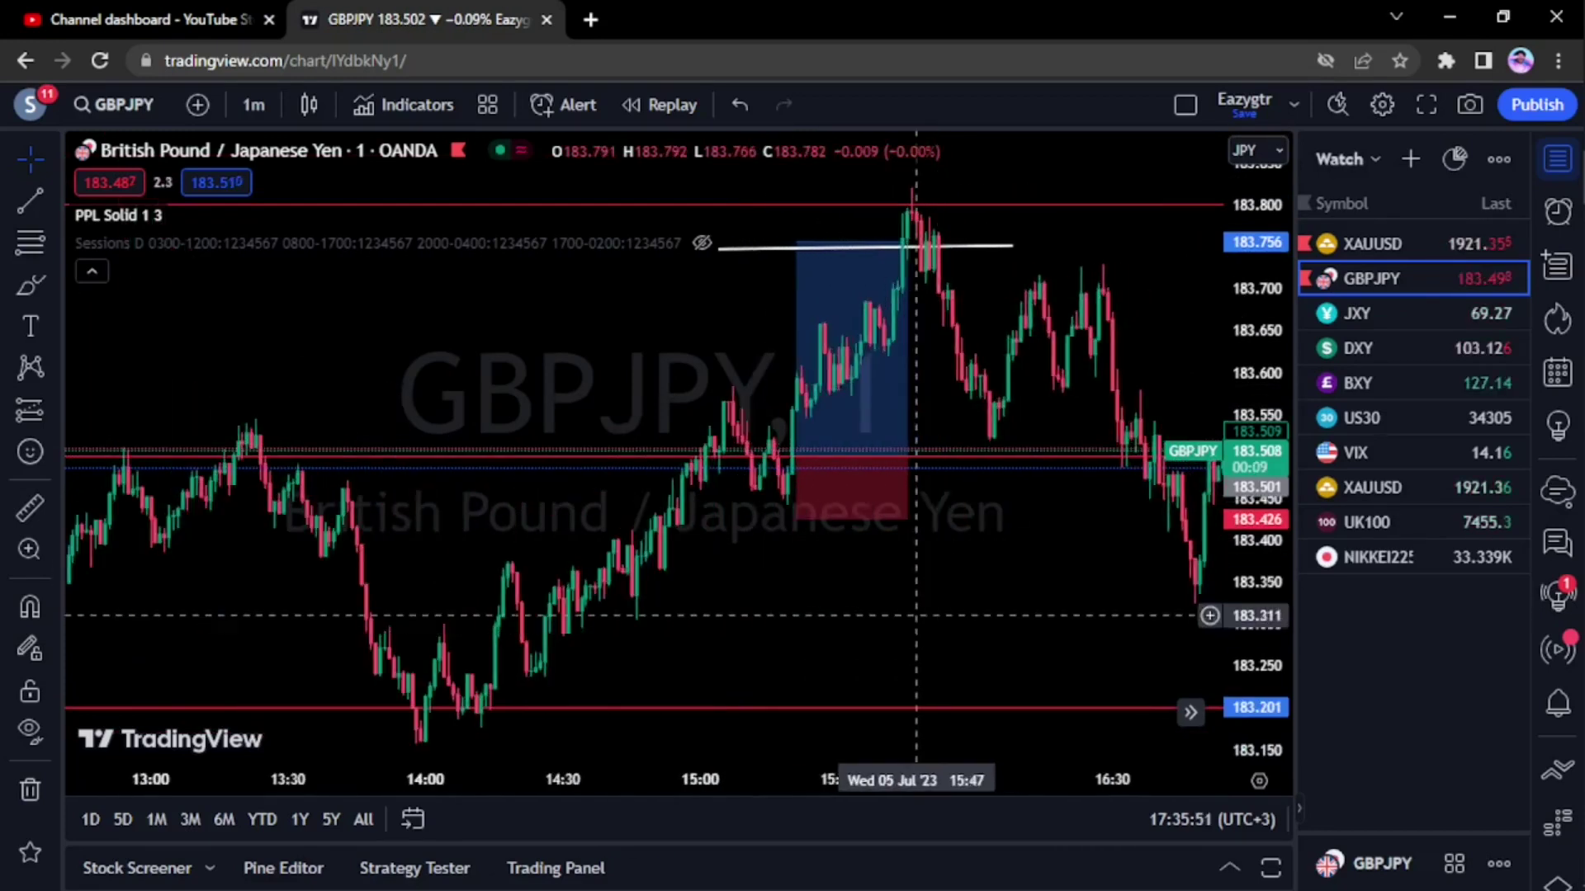
pyautogui.scroll(-4, 916, 615)
pyautogui.moveTo(623, 358); pyautogui.dragTo(311, 402)
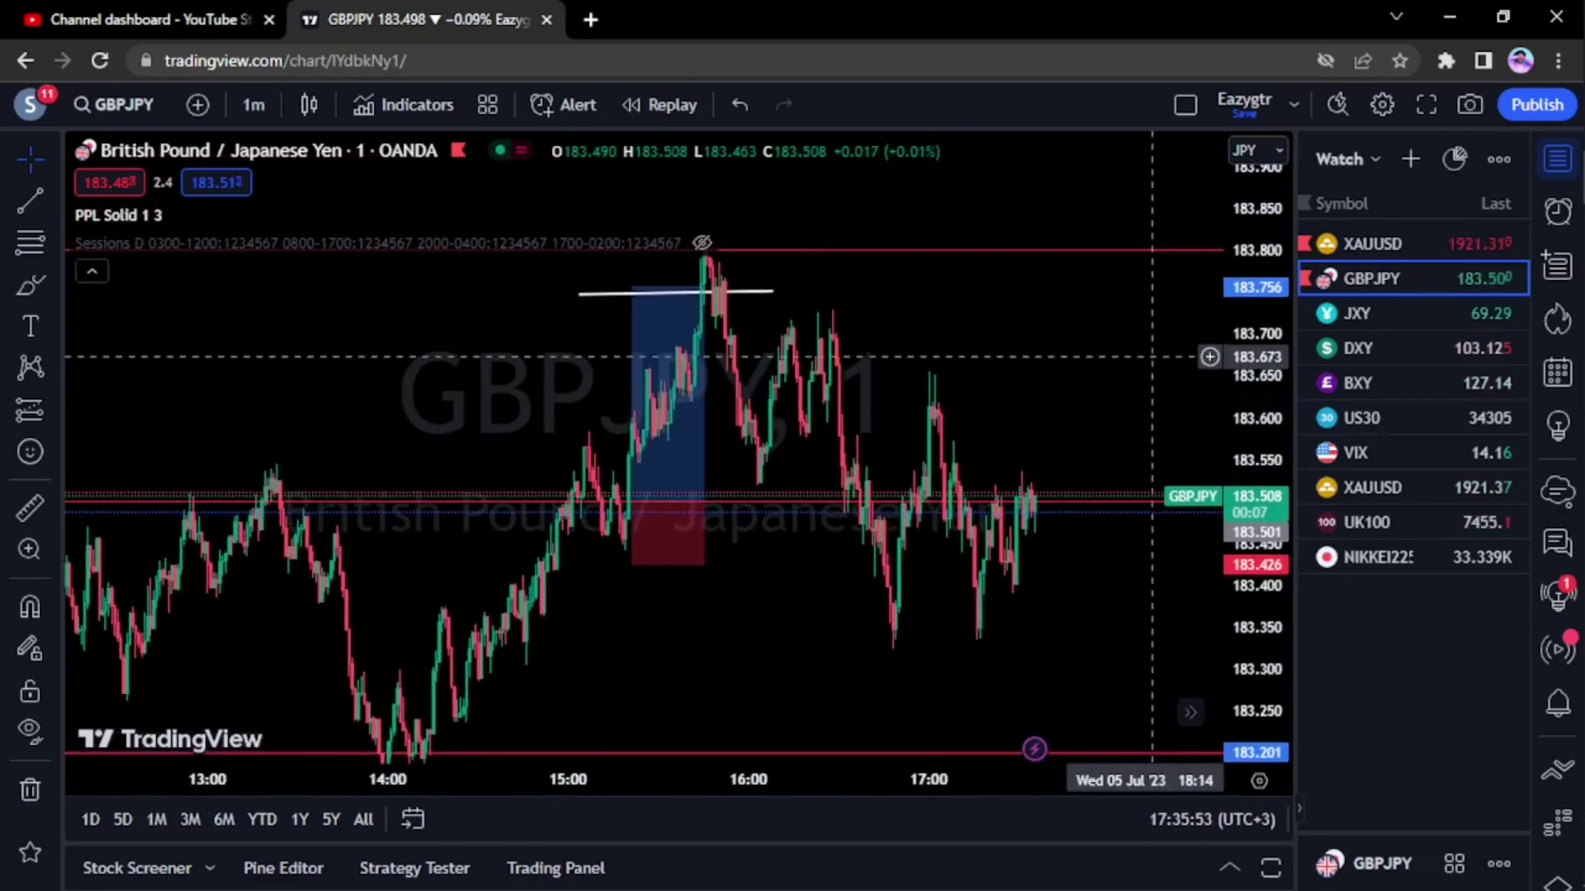
pyautogui.moveTo(1152, 357); pyautogui.dragTo(1052, 416)
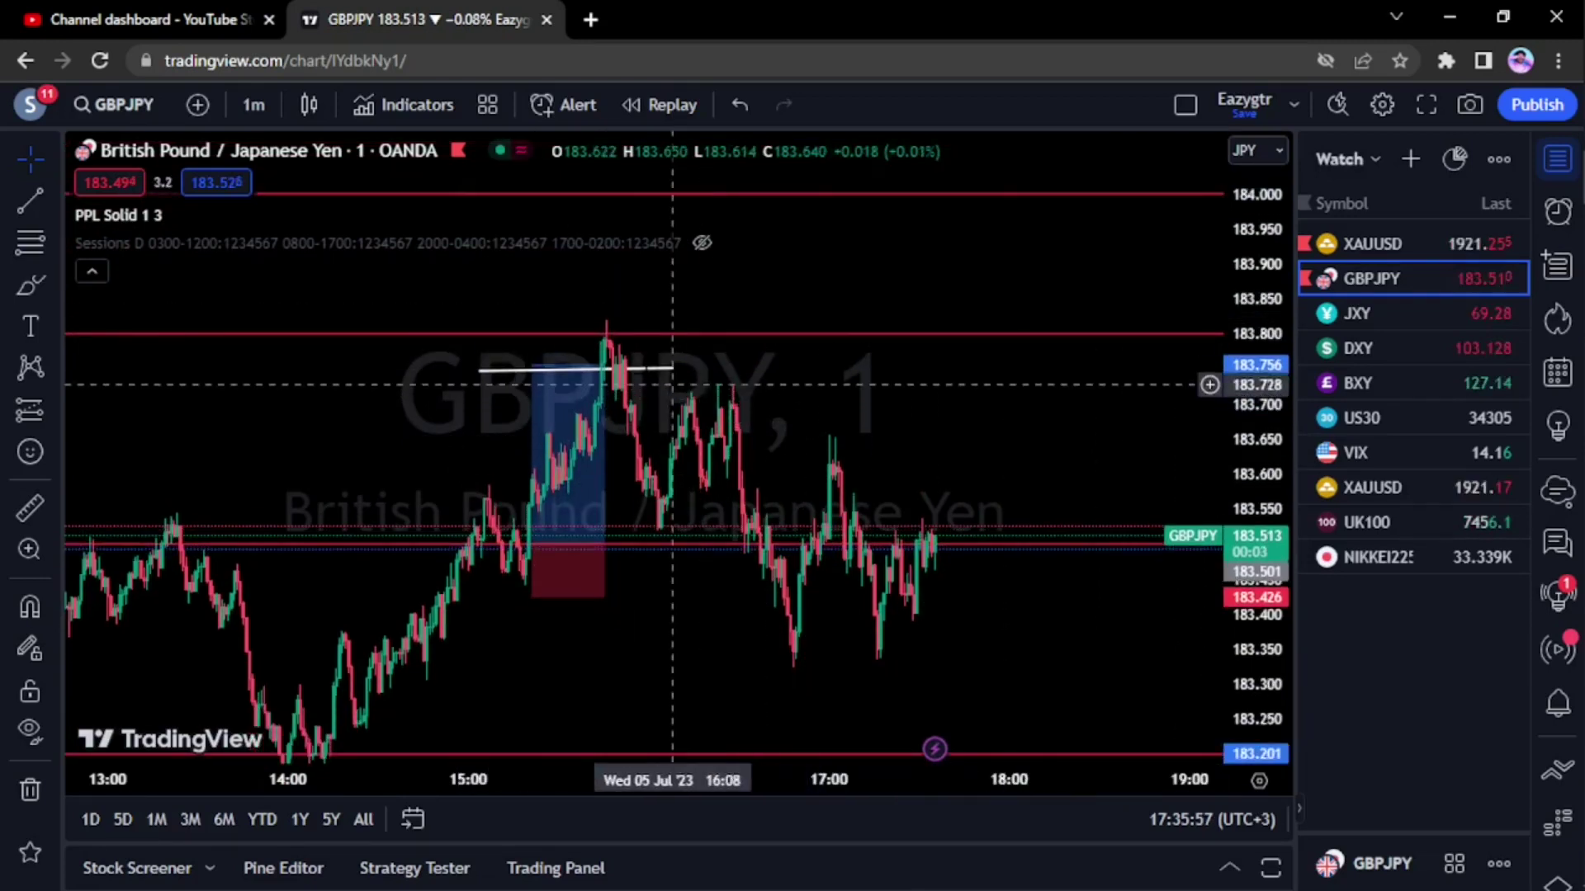
pyautogui.moveTo(911, 445); pyautogui.dragTo(945, 504)
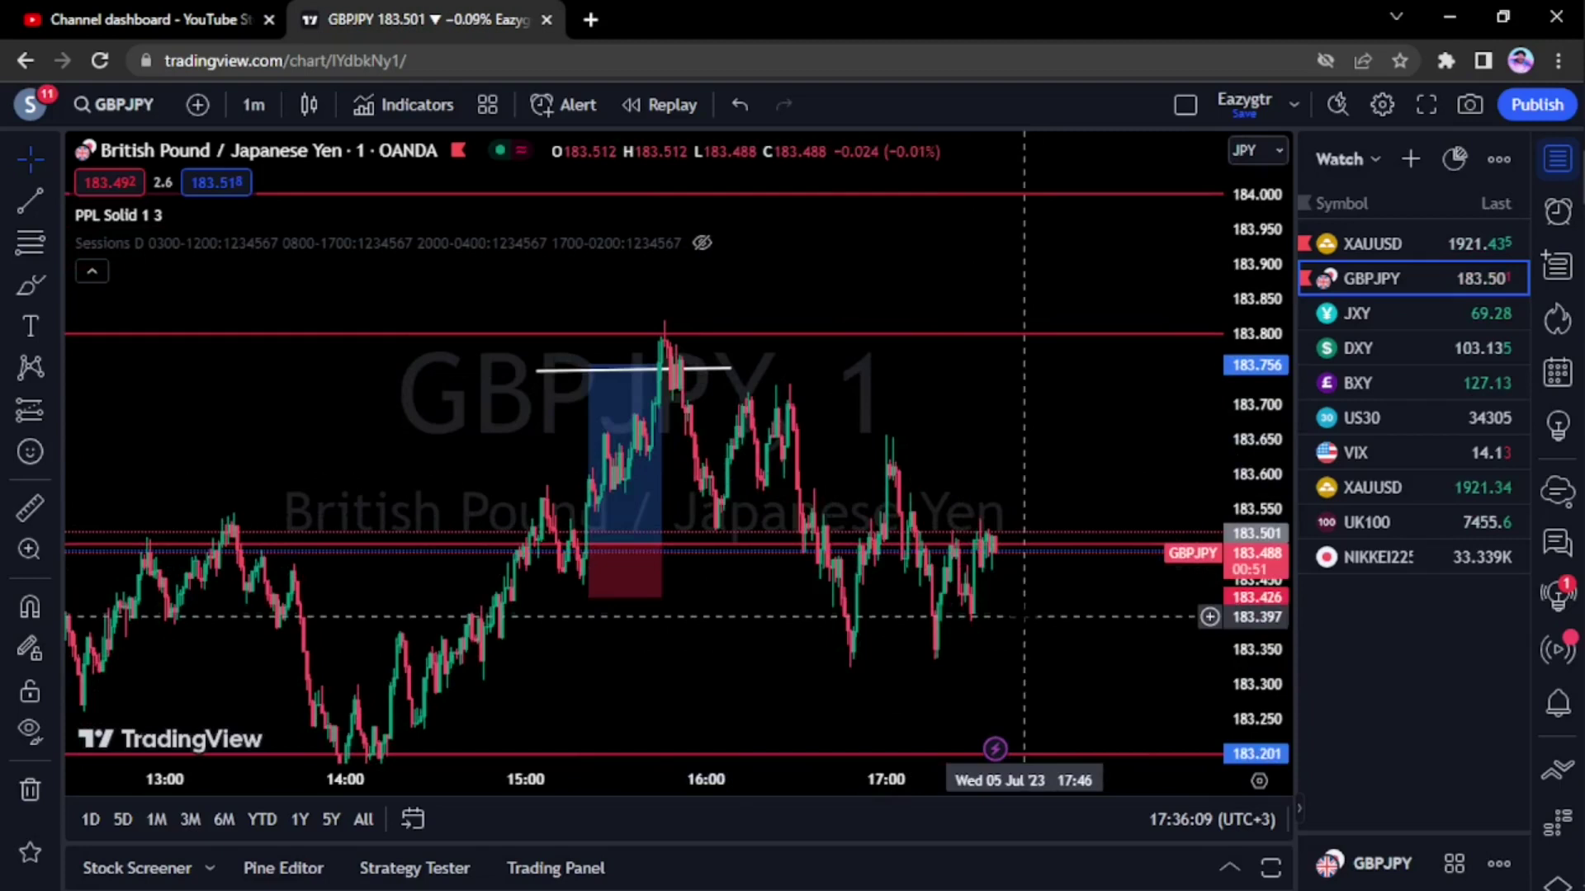
# Inspect the red PPL levels above price from 183.800 up to 185.200 in relation to the intraday candles.
pyautogui.moveTo(1024, 616); pyautogui.dragTo(869, 465)
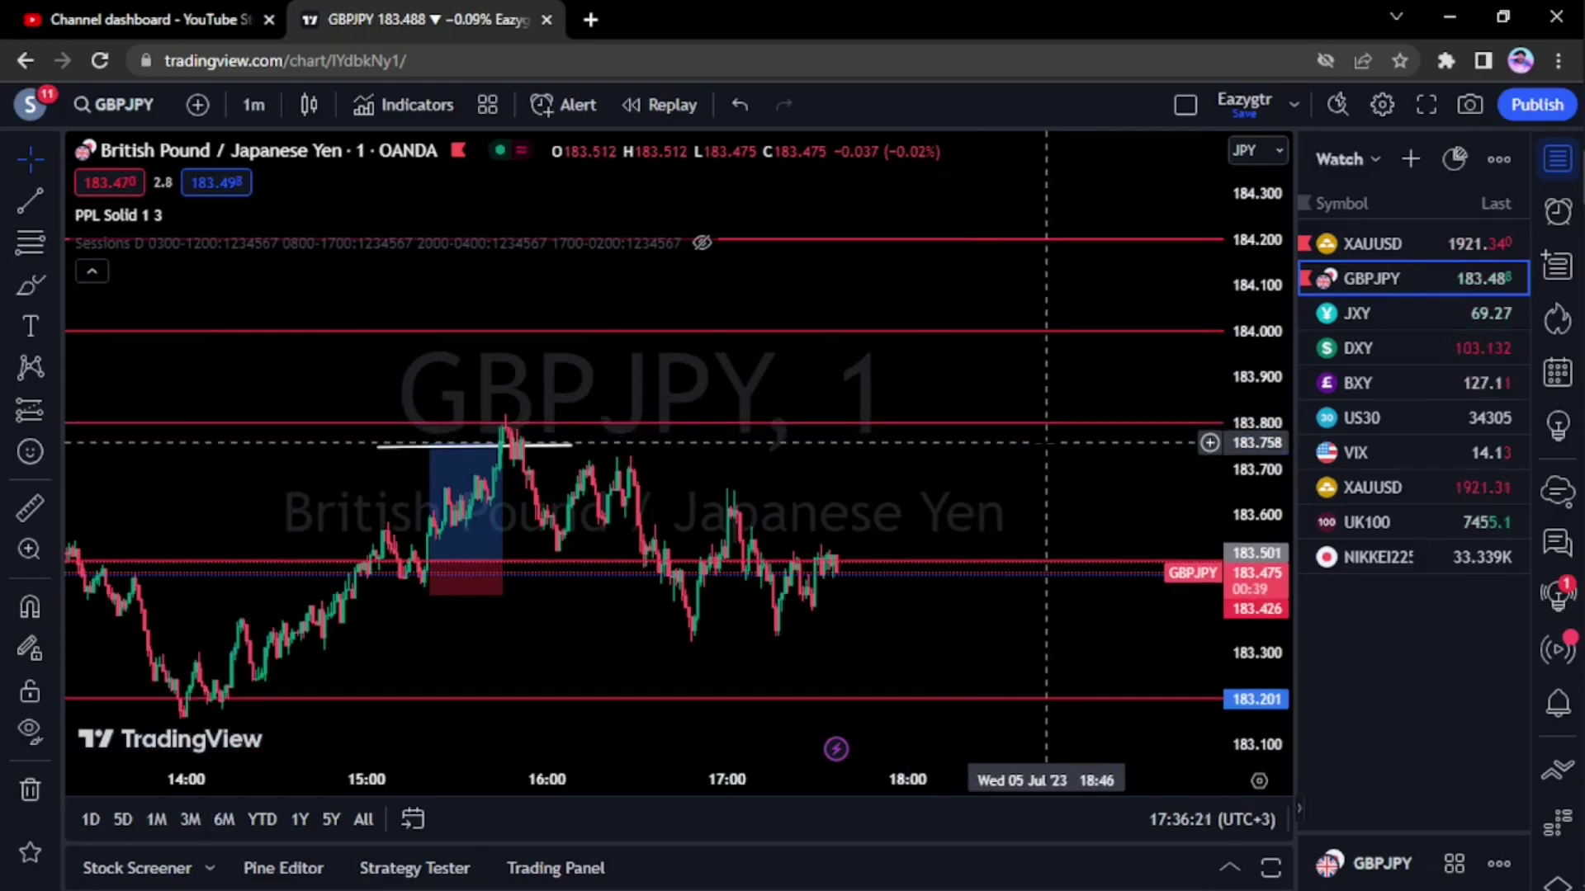
pyautogui.moveTo(987, 380); pyautogui.dragTo(975, 546)
pyautogui.moveTo(911, 331); pyautogui.dragTo(913, 455)
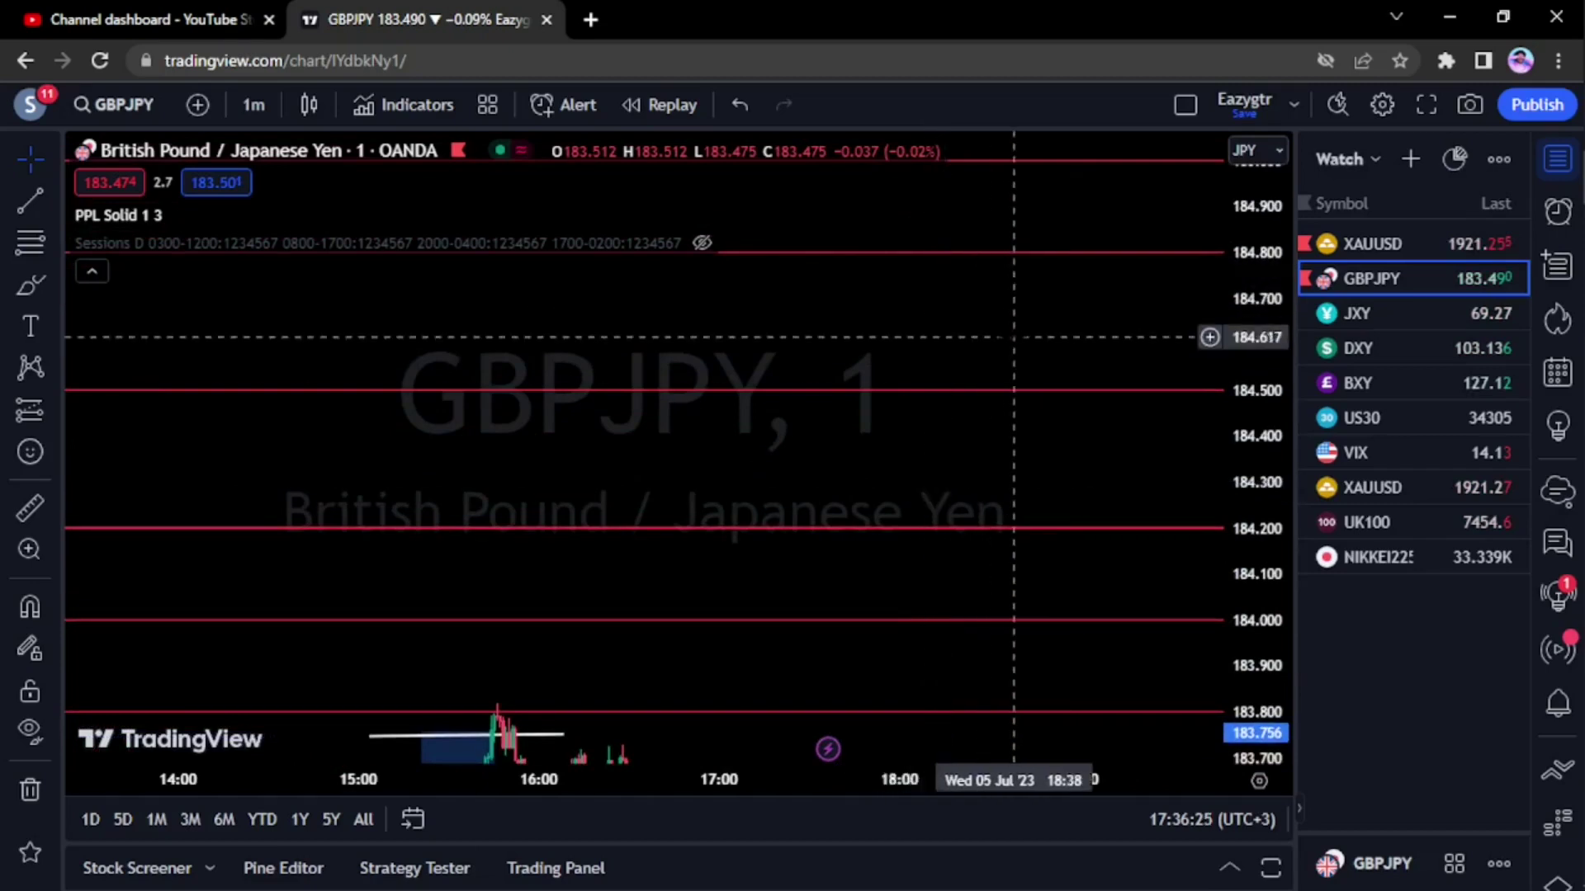
pyautogui.moveTo(1015, 336); pyautogui.dragTo(988, 622)
pyautogui.moveTo(1024, 487); pyautogui.dragTo(1003, 354)
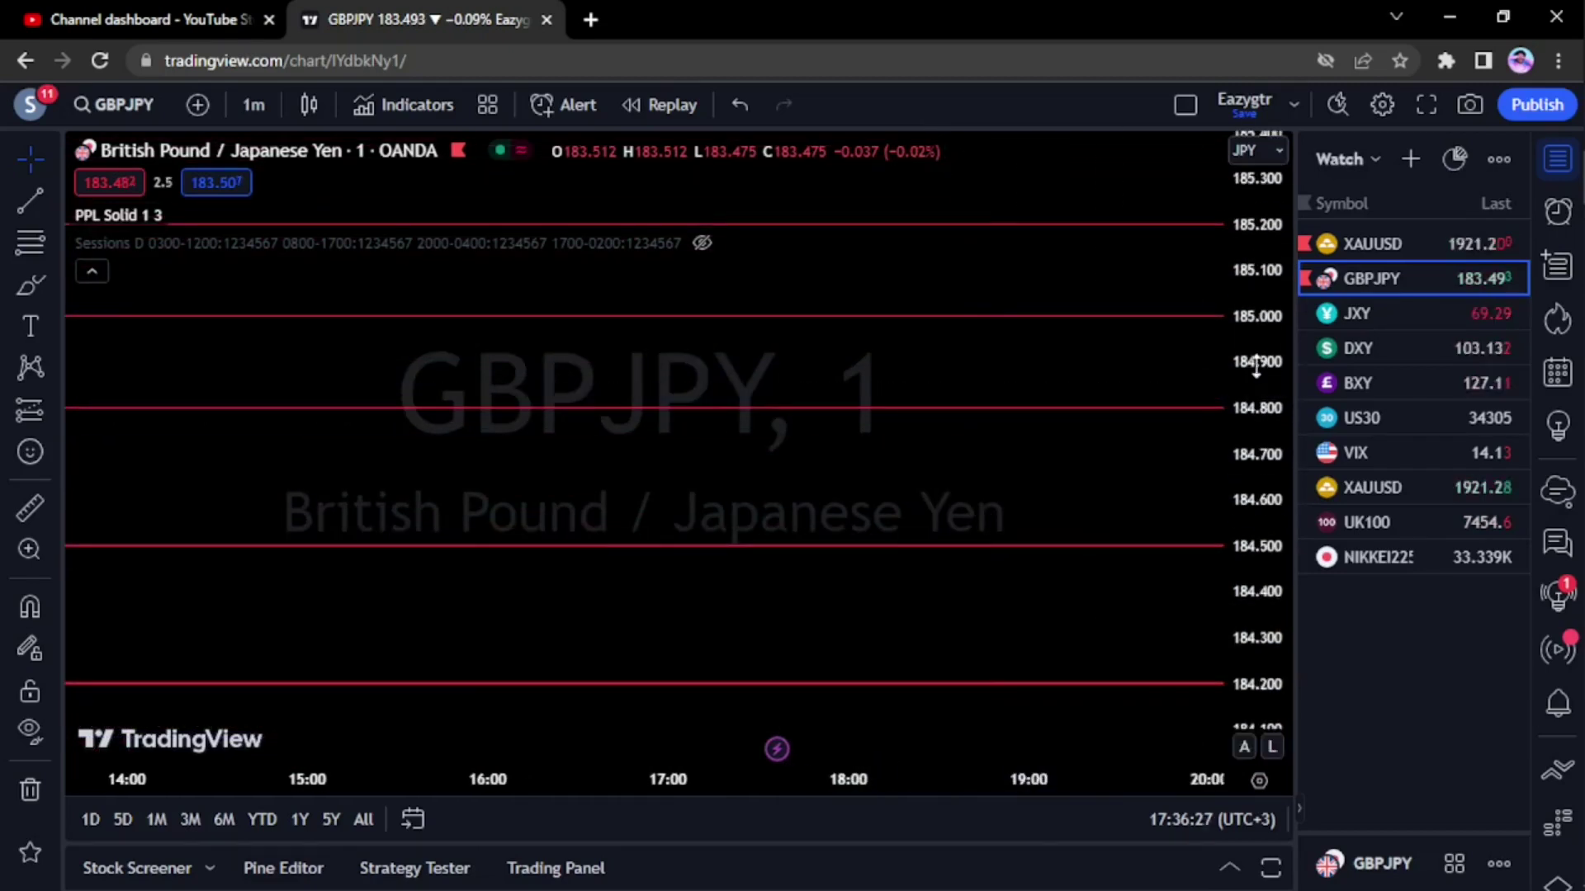
pyautogui.scroll(-4, 1255, 367)
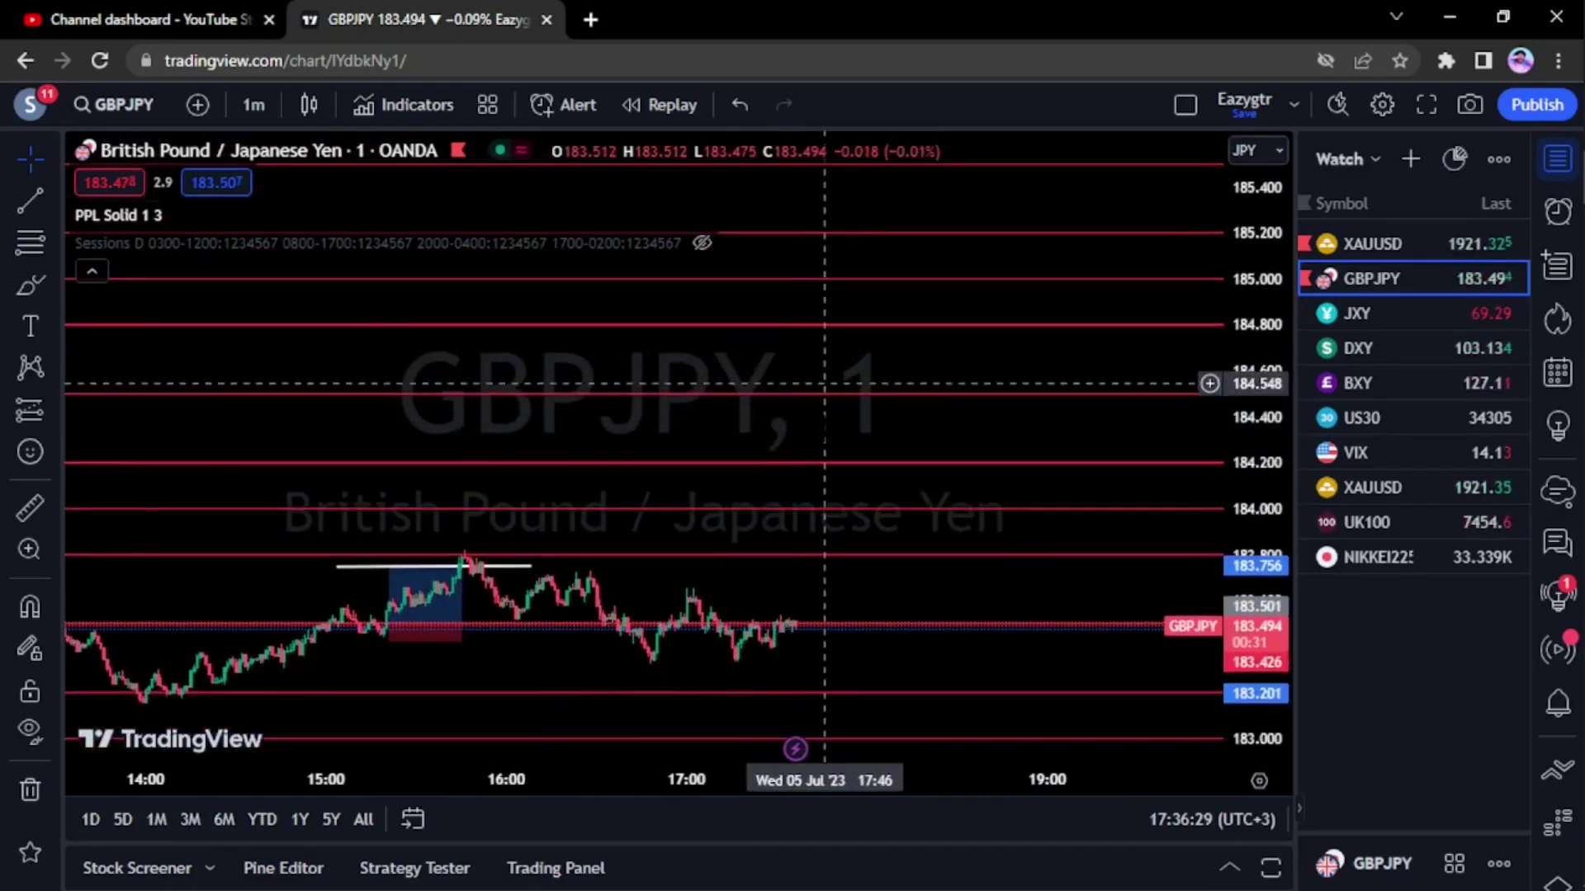
pyautogui.scroll(-3, 829, 477)
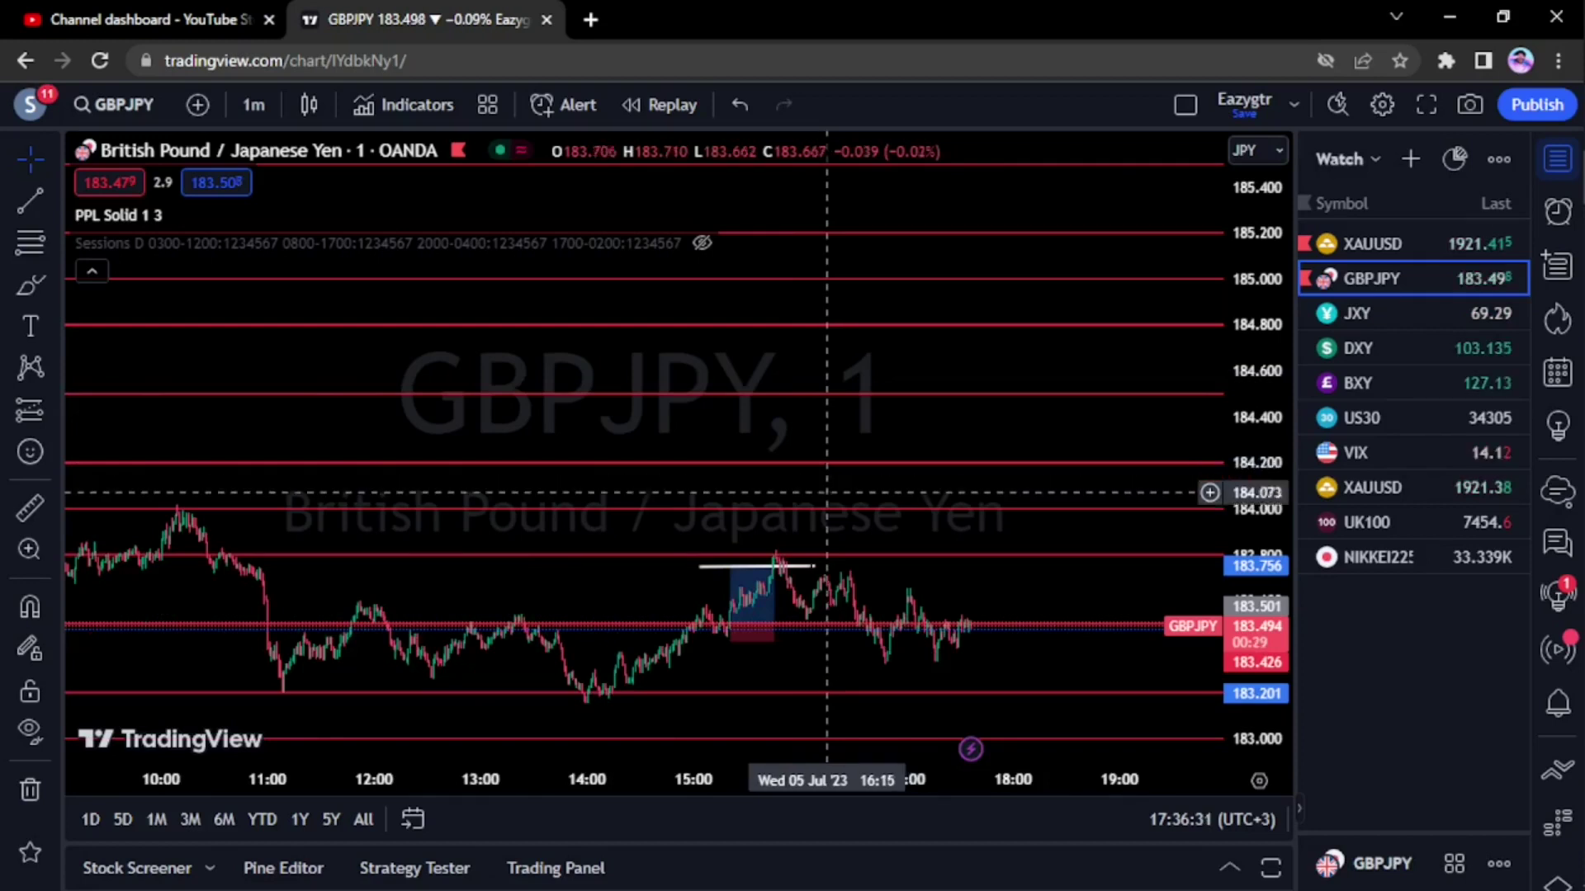
# Switch the GBPJPY chart to the 4-hour timeframe and examine the late June and early July candles around the 183.201 level.
pyautogui.moveTo(967, 569); pyautogui.dragTo(955, 402)
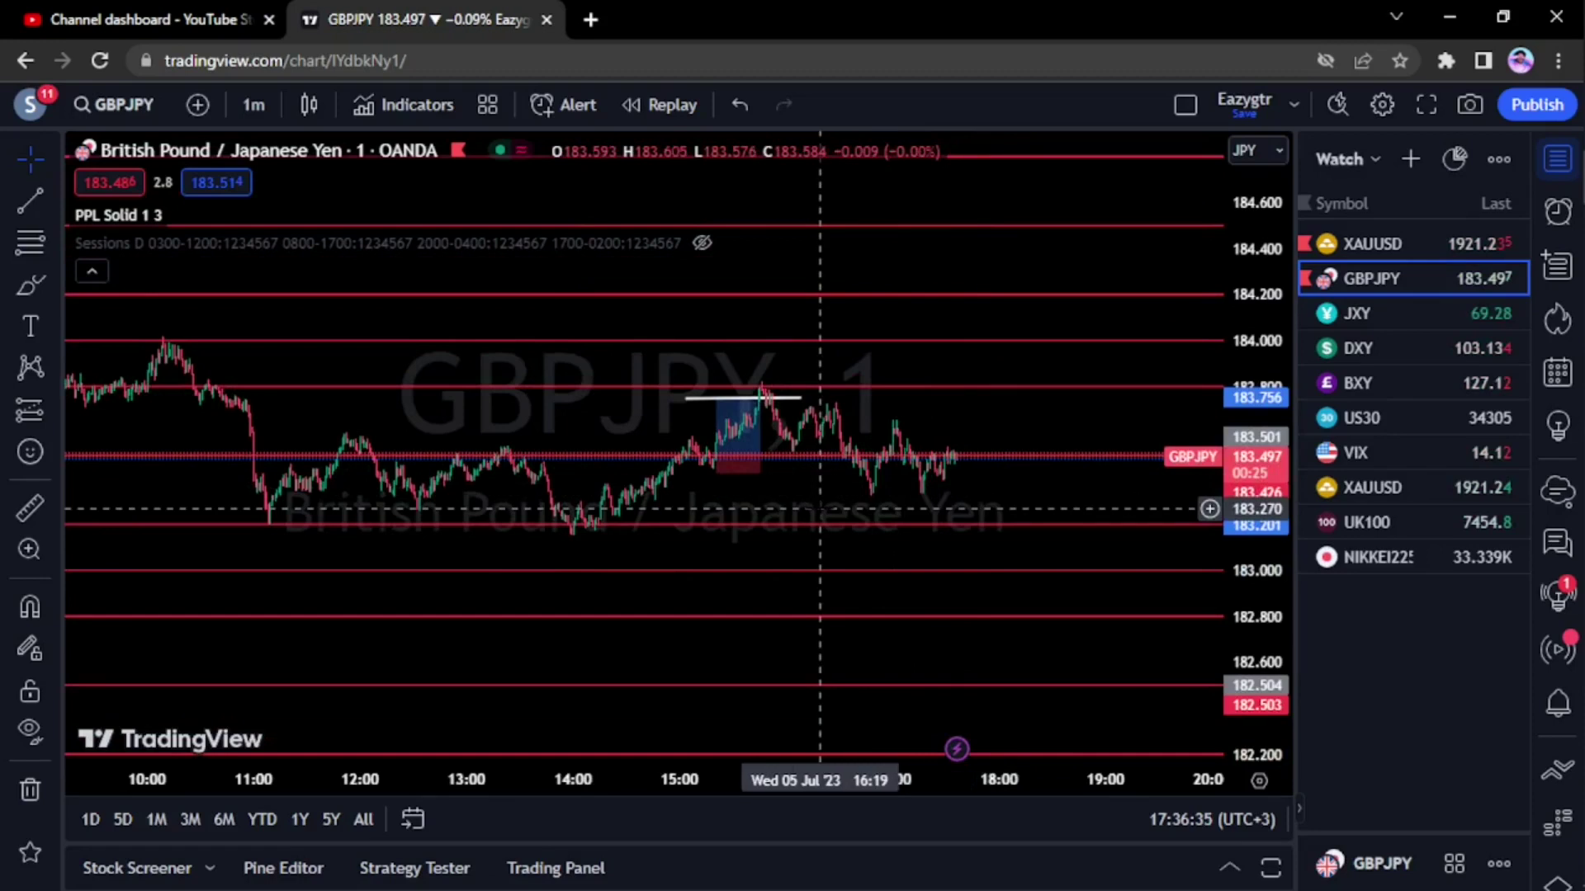
pyautogui.click(264, 104)
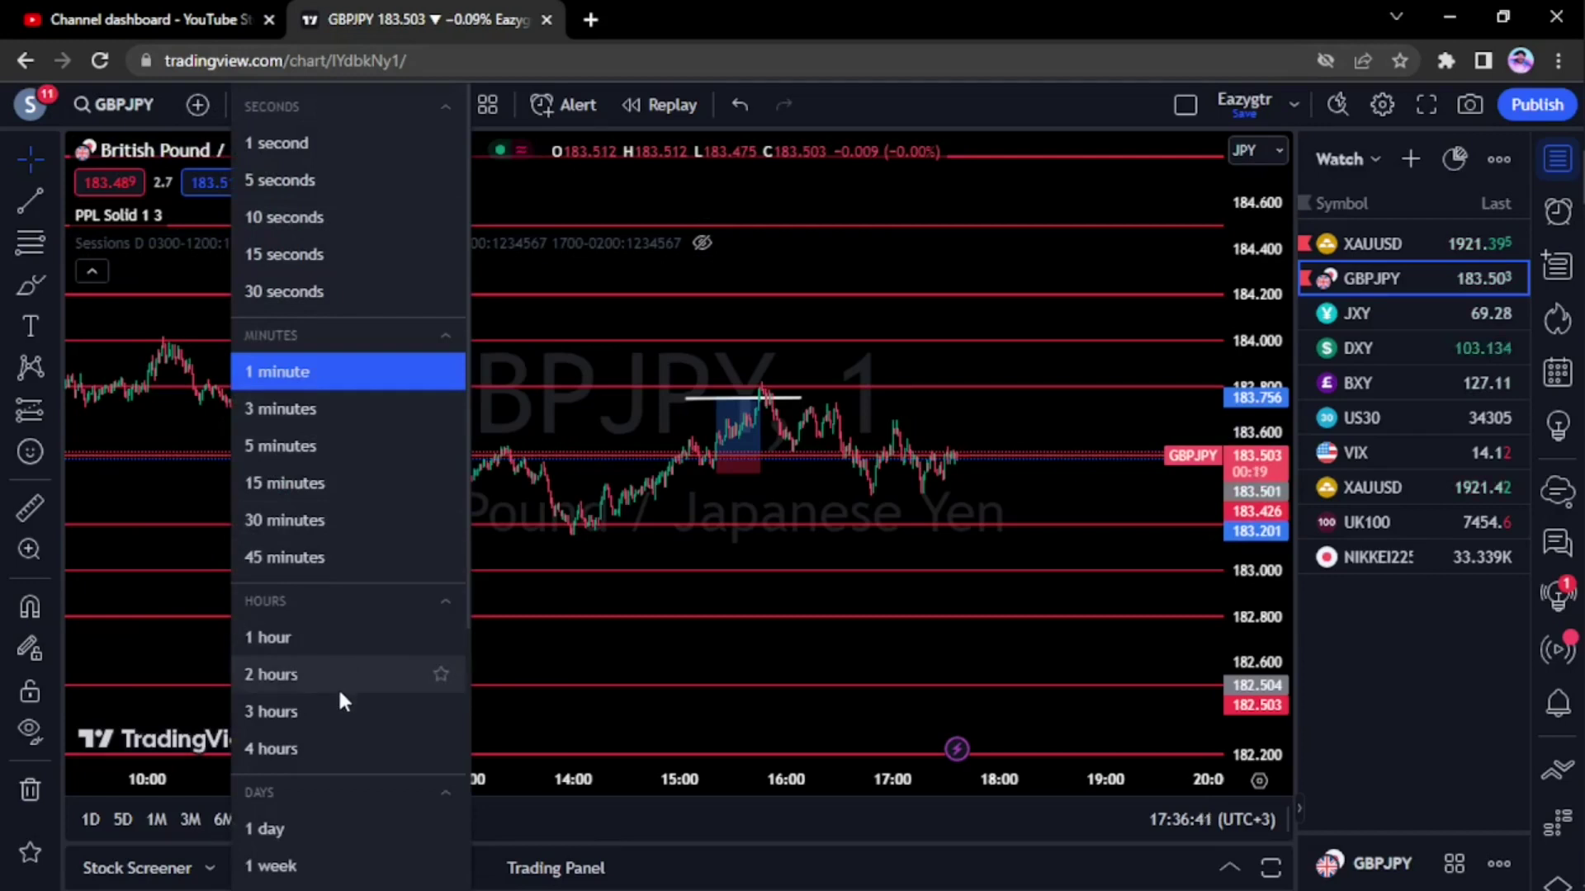
pyautogui.click(332, 747)
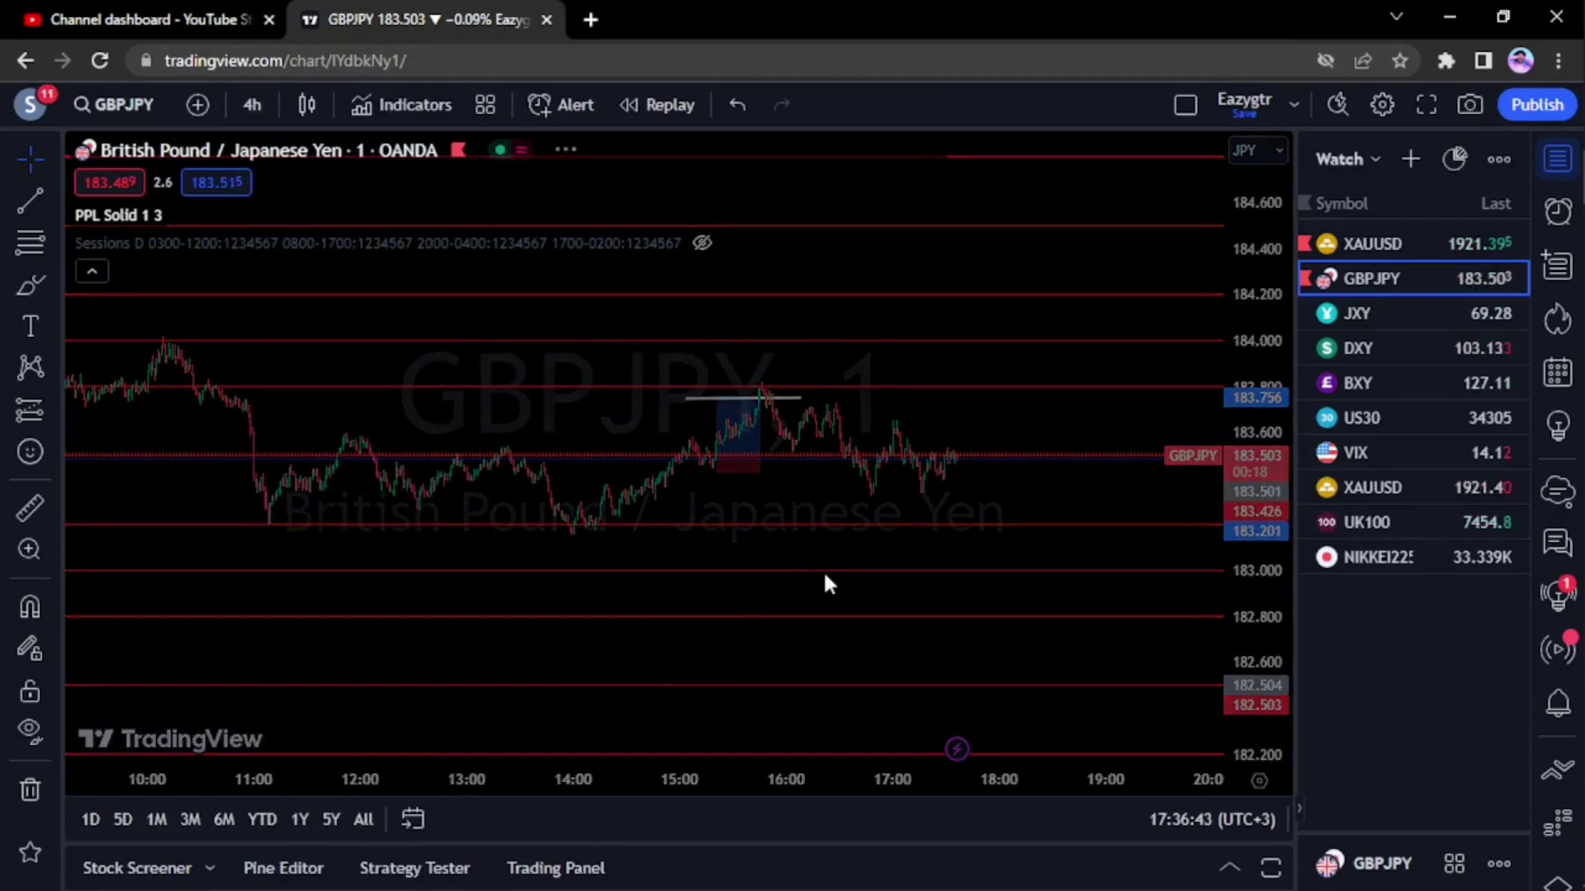
pyautogui.scroll(5, 842, 583)
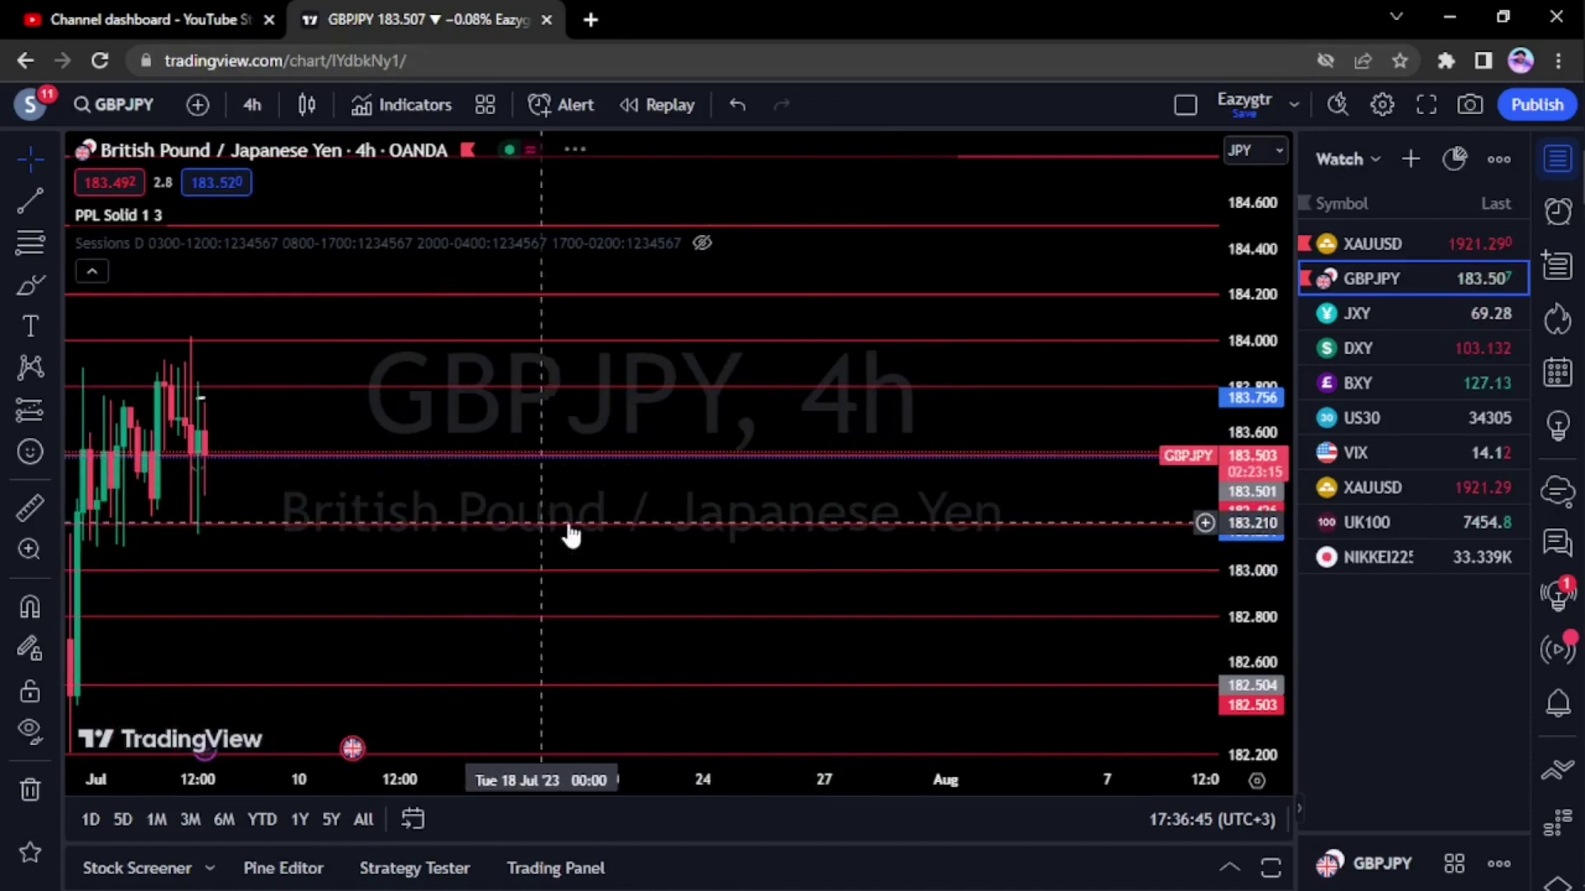
pyautogui.moveTo(568, 525); pyautogui.dragTo(1213, 556)
pyautogui.scroll(3, 1125, 567)
pyautogui.scroll(4, 850, 509)
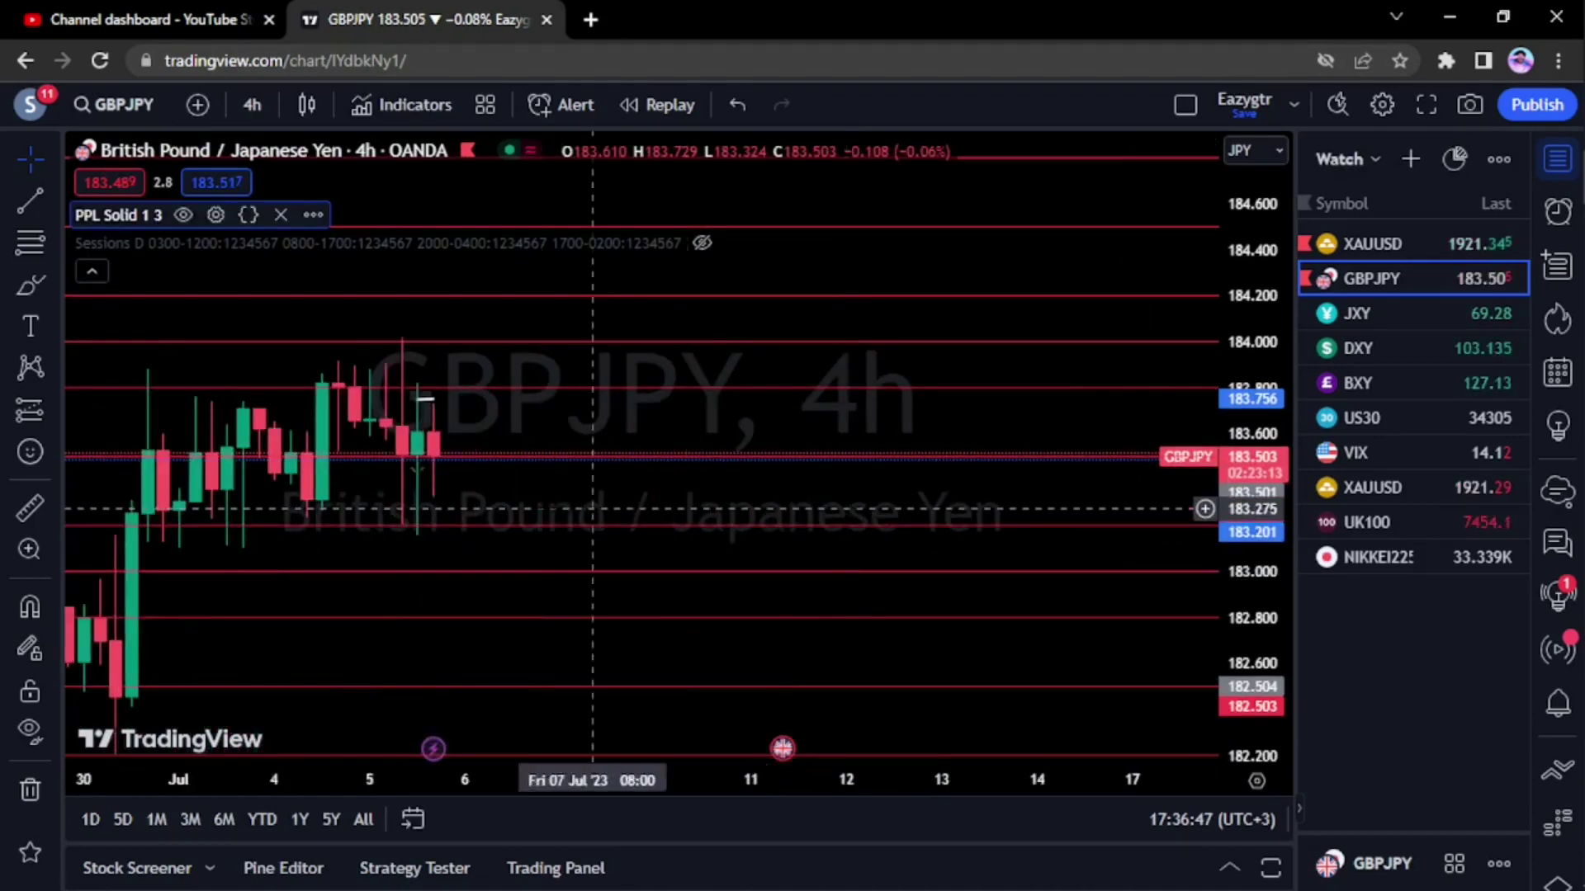
pyautogui.moveTo(673, 514); pyautogui.dragTo(697, 518)
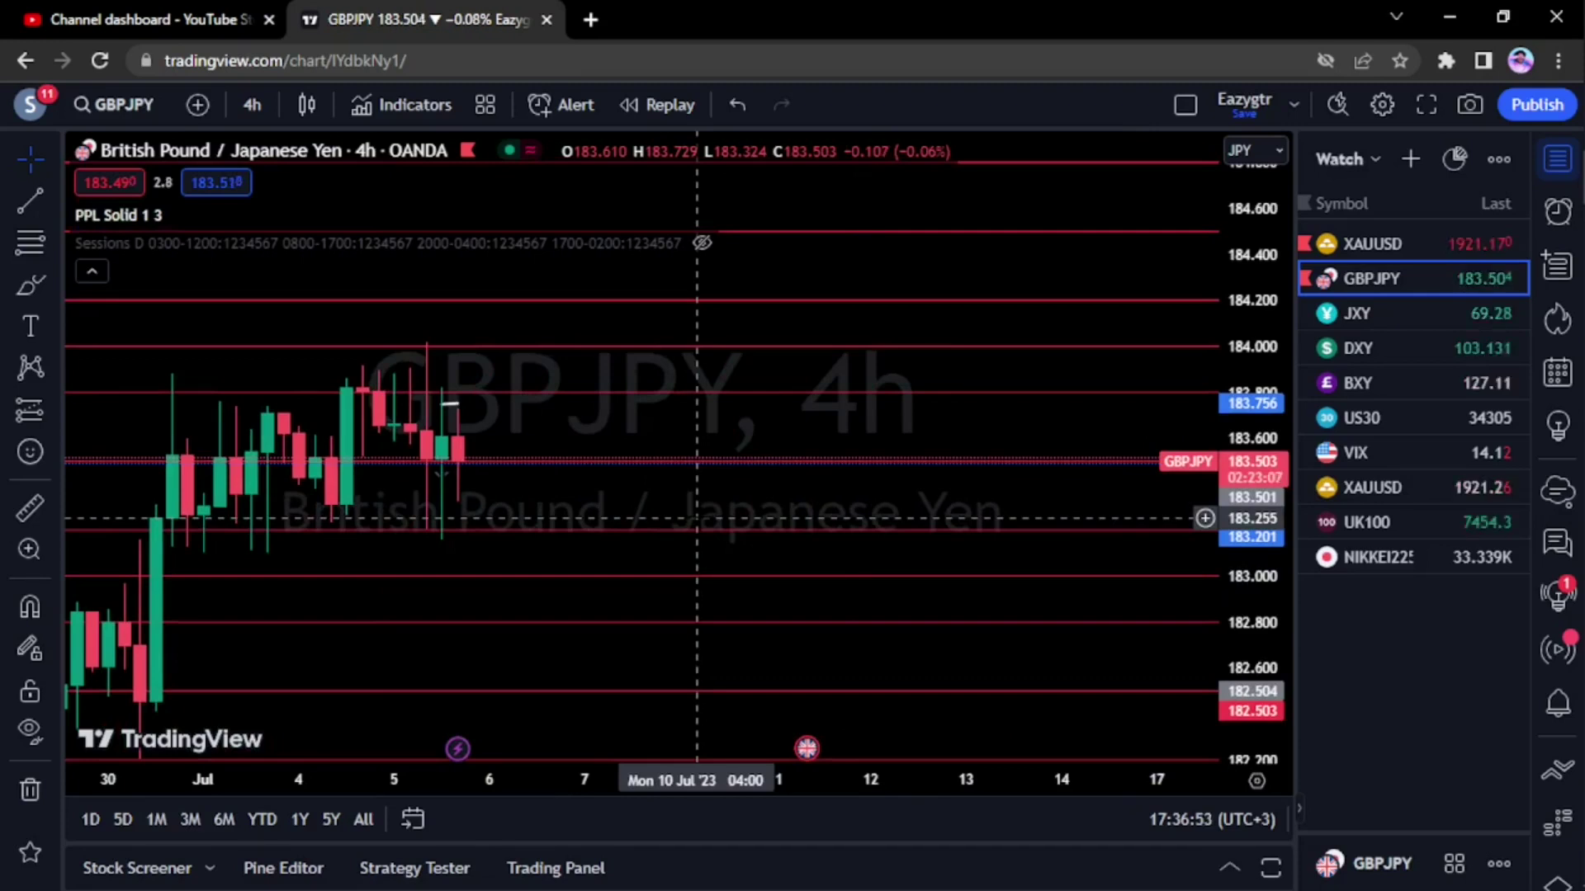
pyautogui.moveTo(649, 506); pyautogui.dragTo(1123, 566)
pyautogui.moveTo(725, 382); pyautogui.dragTo(703, 235)
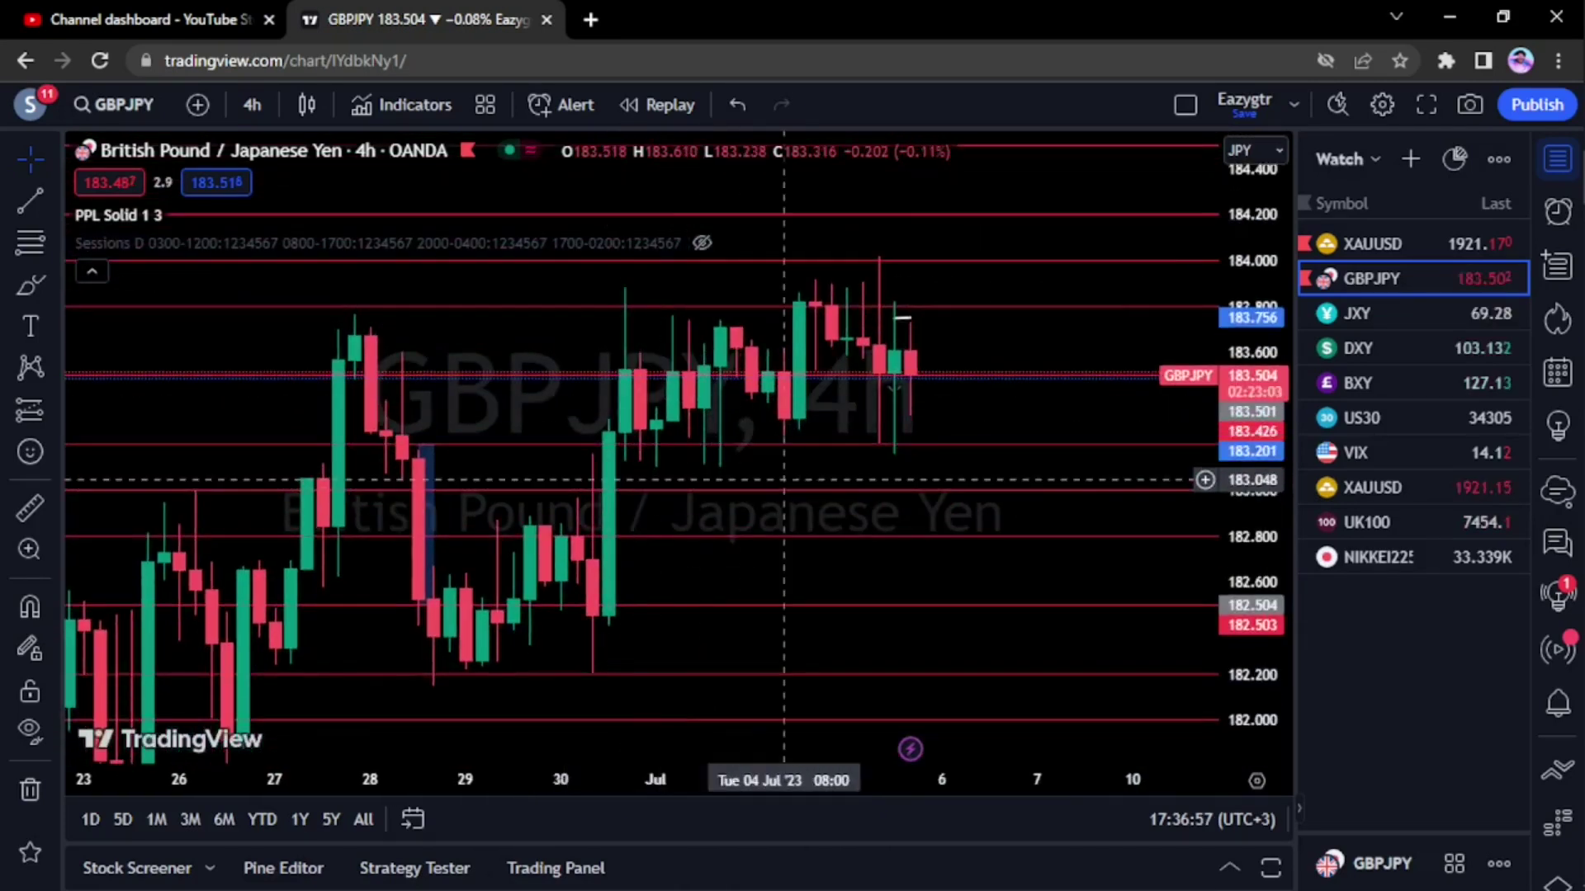
pyautogui.moveTo(806, 462); pyautogui.dragTo(630, 462)
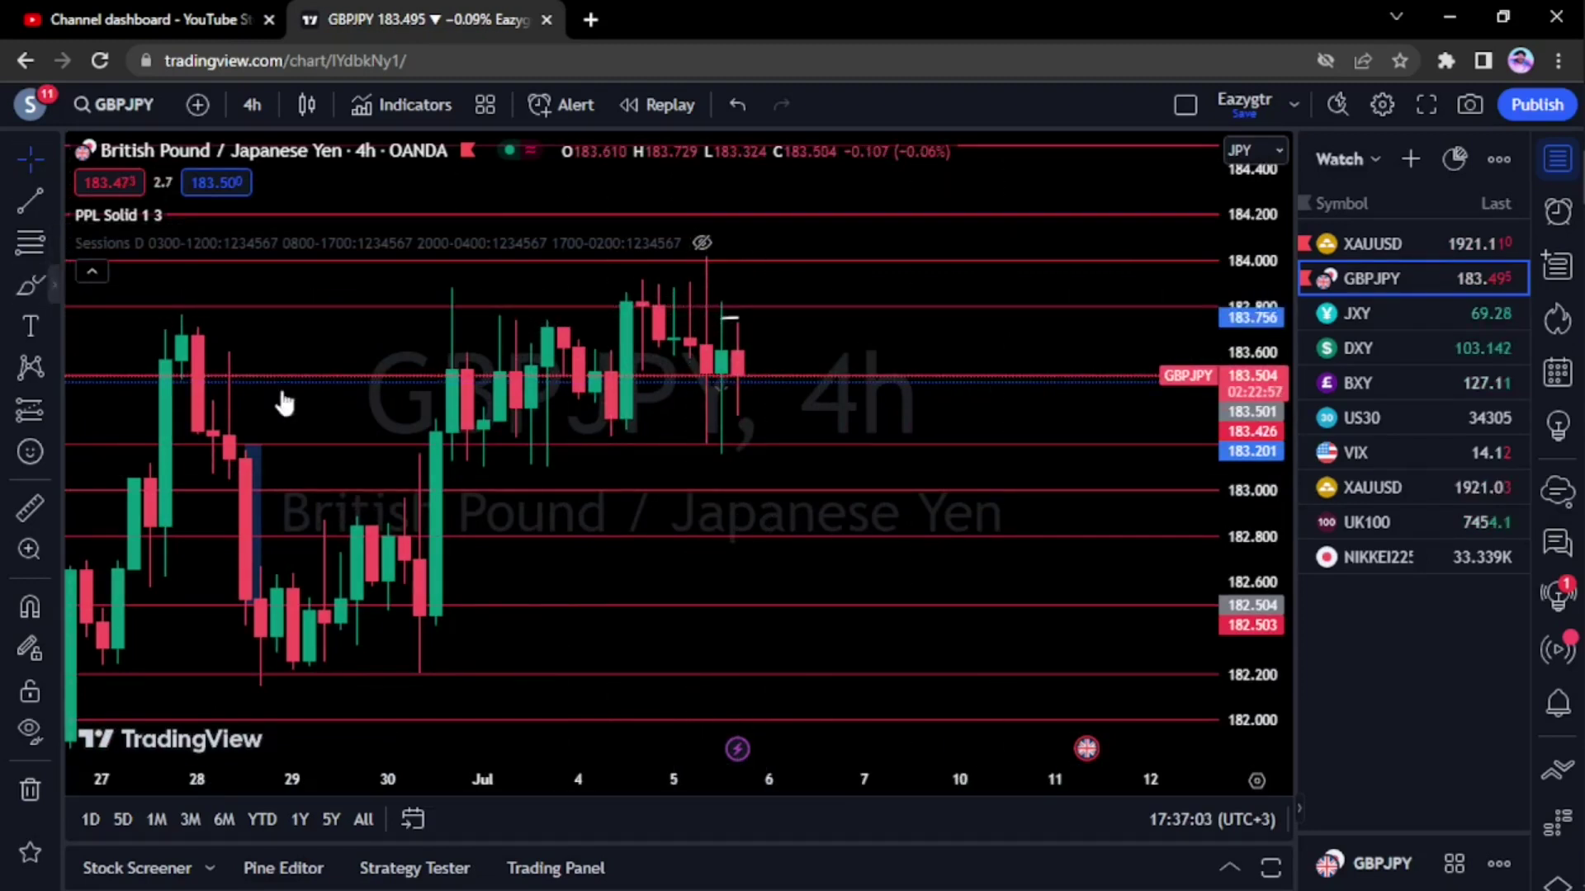
# Draw a thin rectangle zone from 183.220 to 183.180 over the 3 July candle lows at the 183.201 level.
pyautogui.click(51, 282)
pyautogui.click(148, 378)
pyautogui.click(515, 442)
pyautogui.doubleClick(546, 450)
pyautogui.click(784, 399)
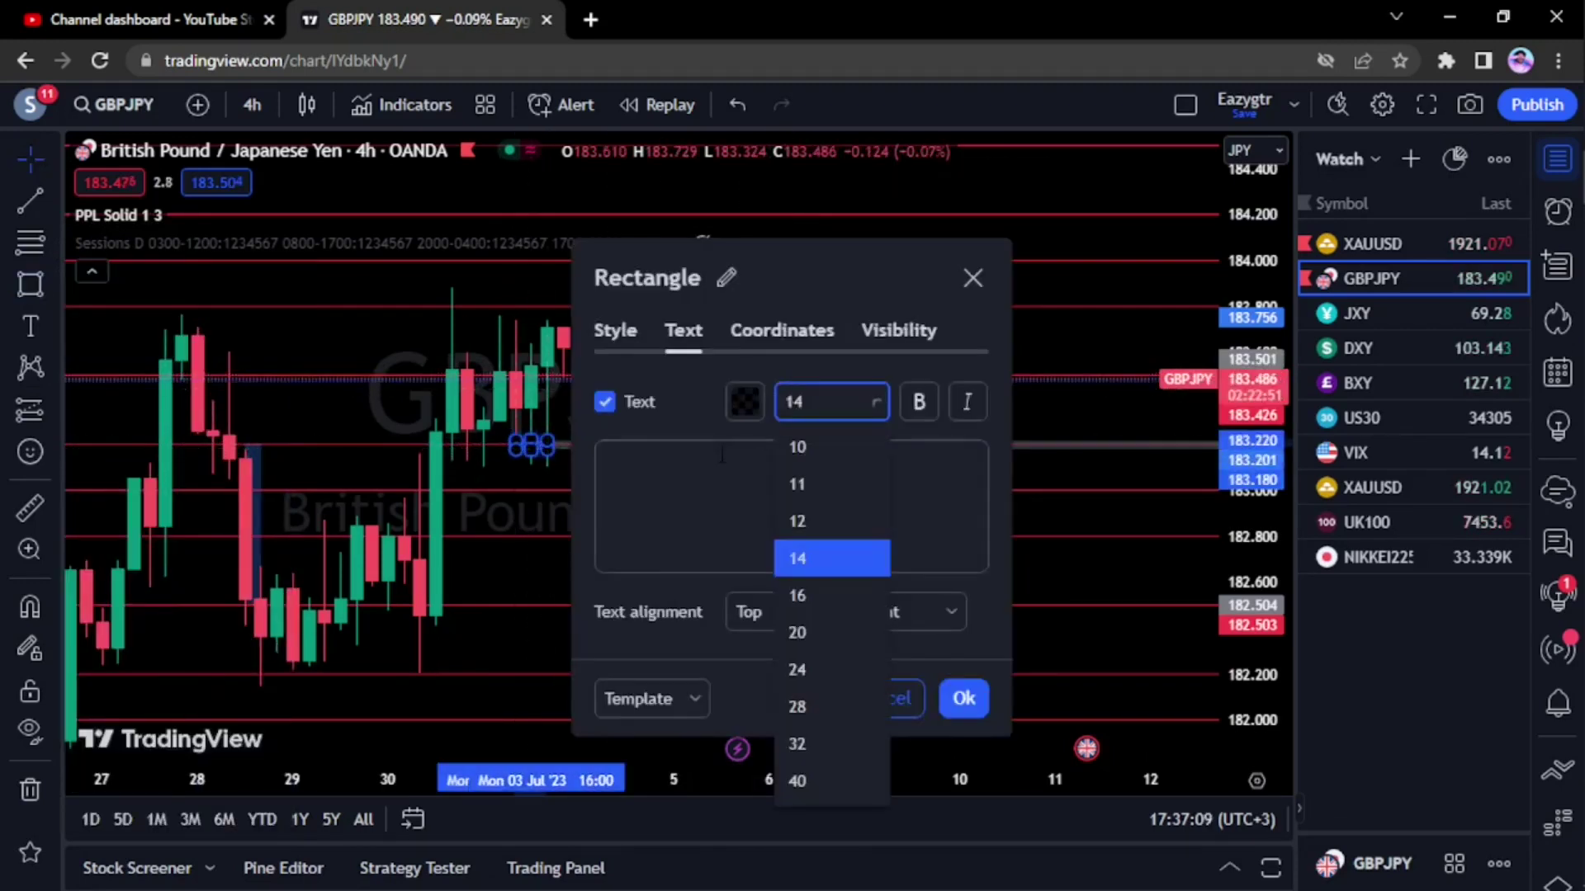
pyautogui.click(974, 277)
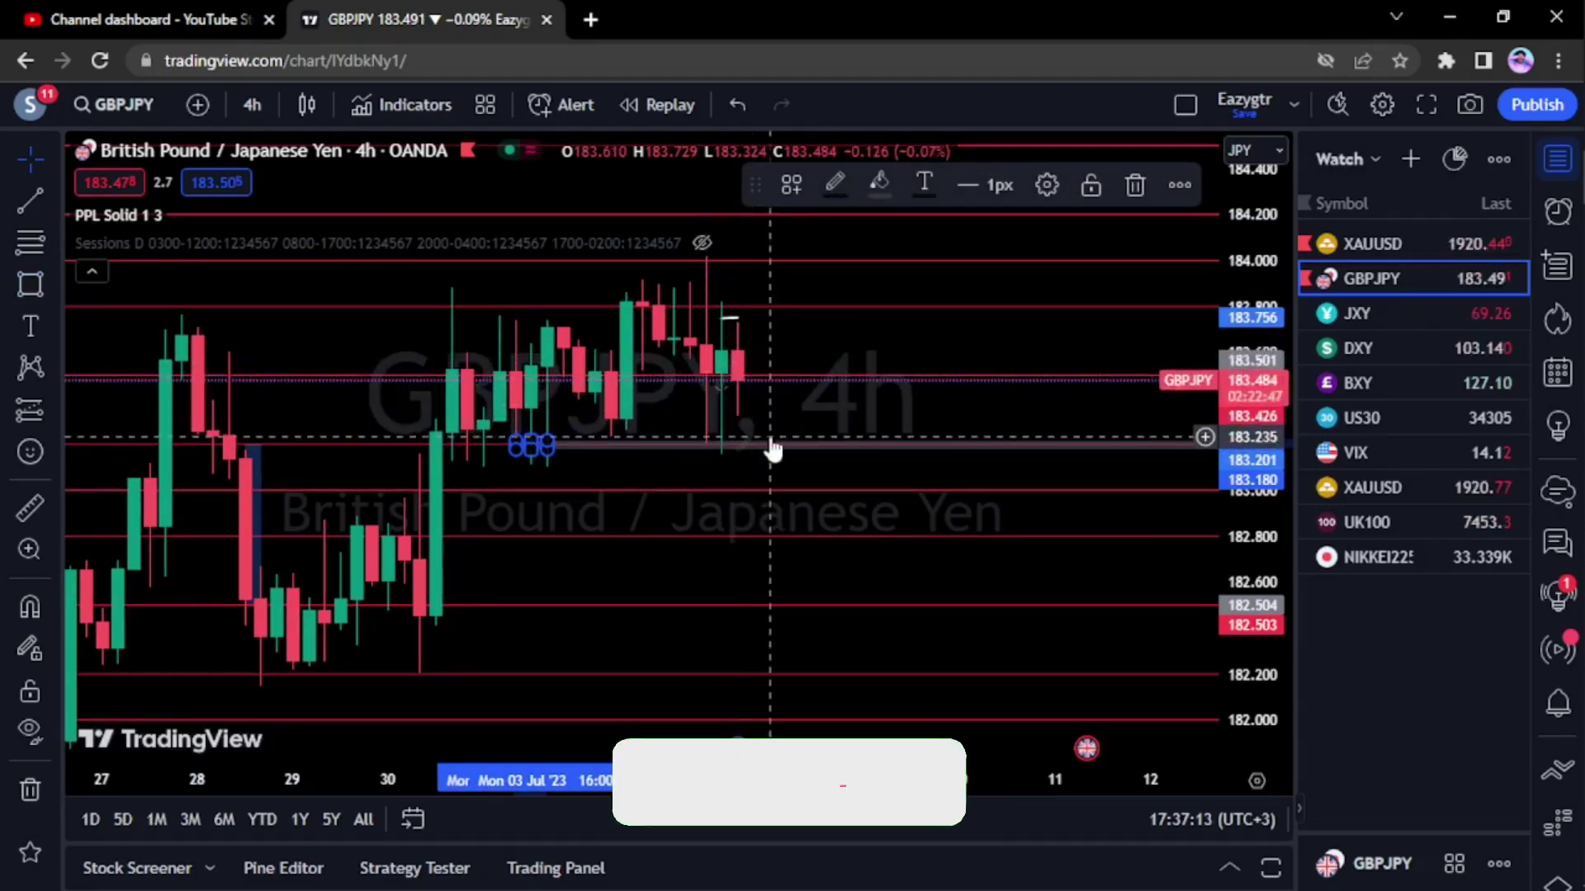
# Measure the price distance from the 183.201 zone up to the 184.000 level.
pyautogui.moveTo(867, 361); pyautogui.dragTo(860, 406)
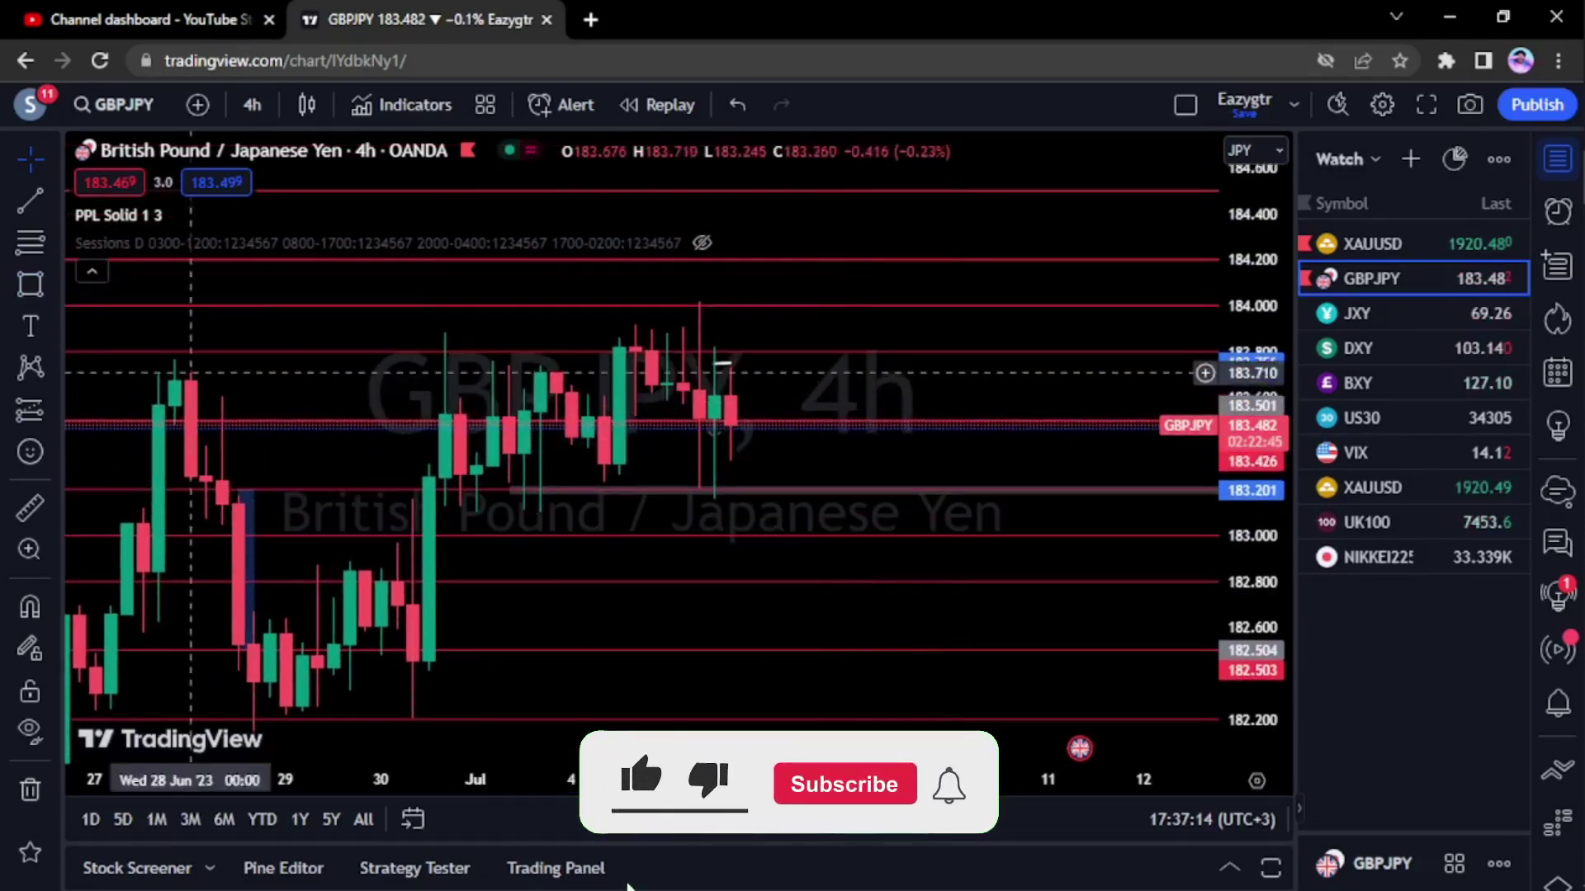
pyautogui.click(29, 508)
pyautogui.click(858, 489)
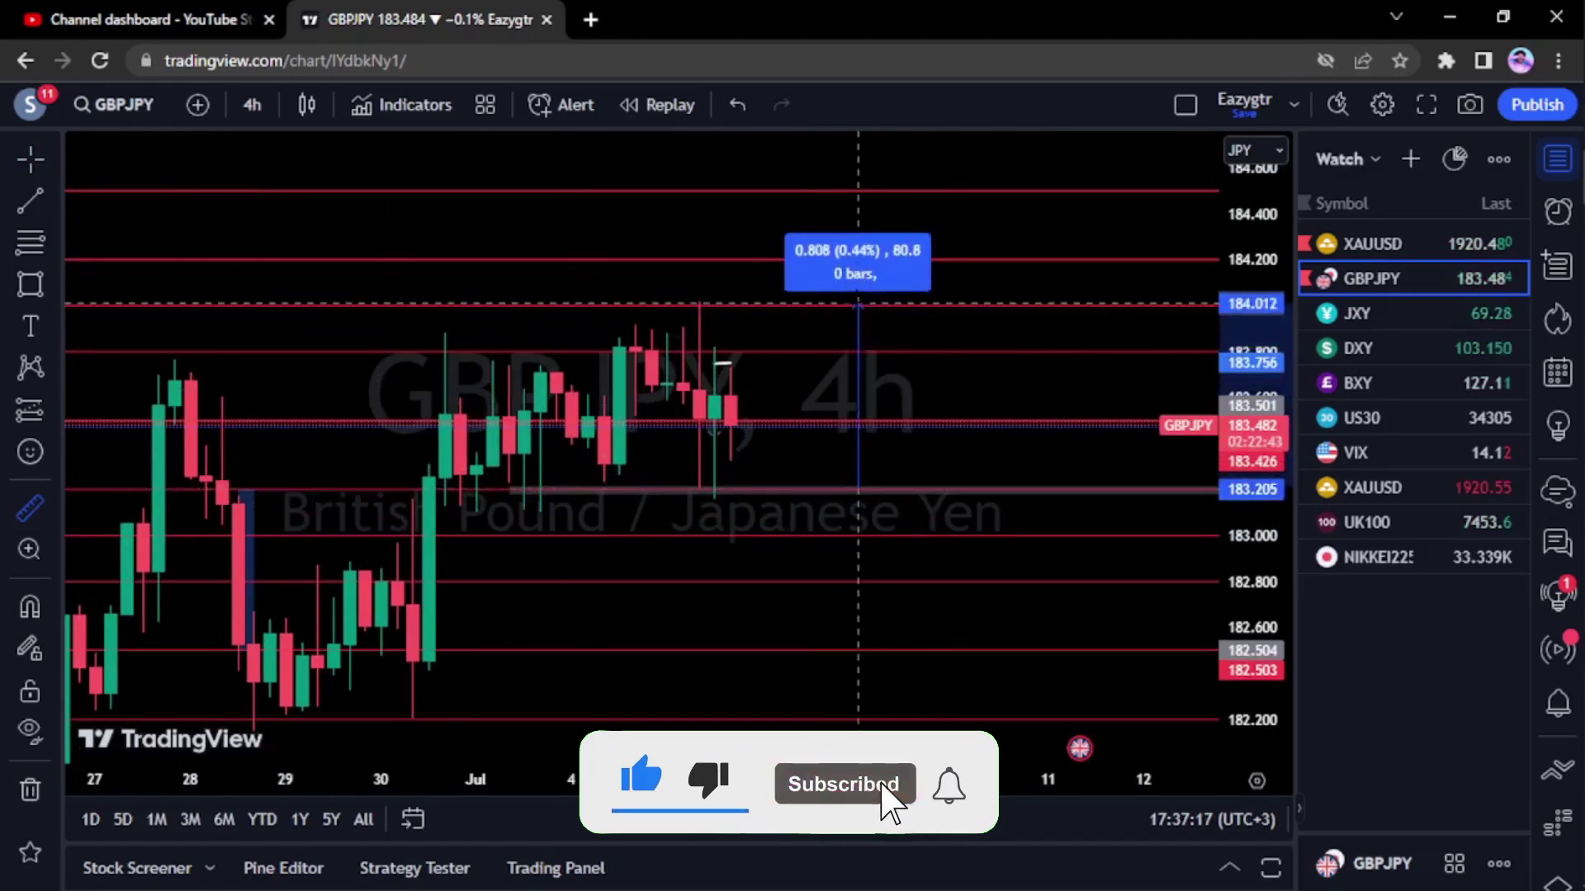
pyautogui.click(936, 374)
# Draw a rectangle zone just above the 182.800 level, starting at the 28 June drop with its upper edge at about 182.877.
pyautogui.moveTo(770, 522); pyautogui.dragTo(762, 419)
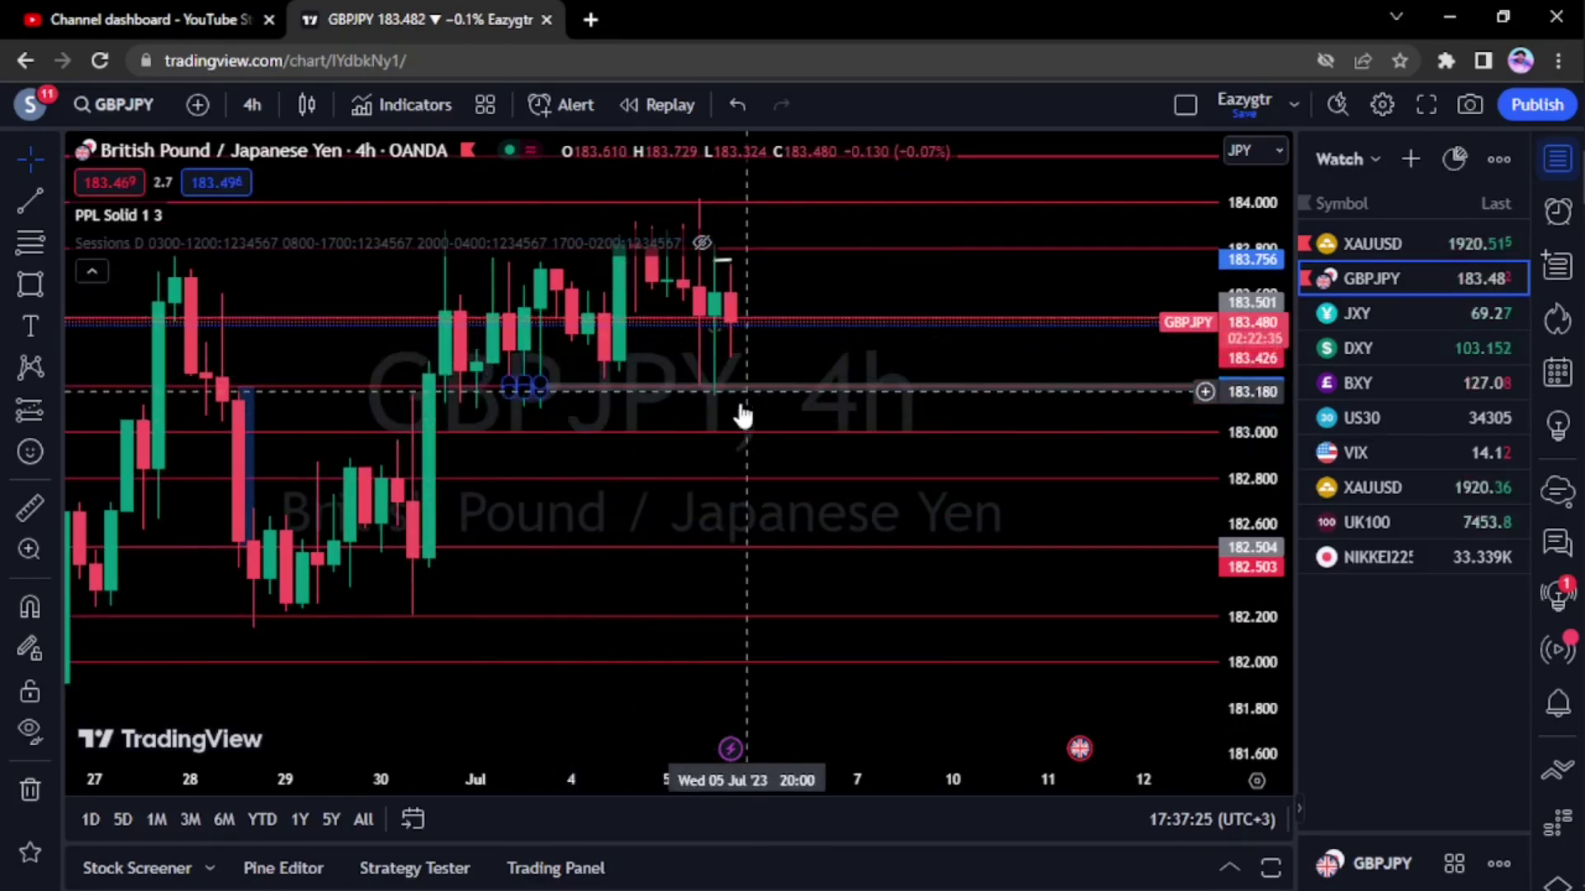
pyautogui.click(30, 285)
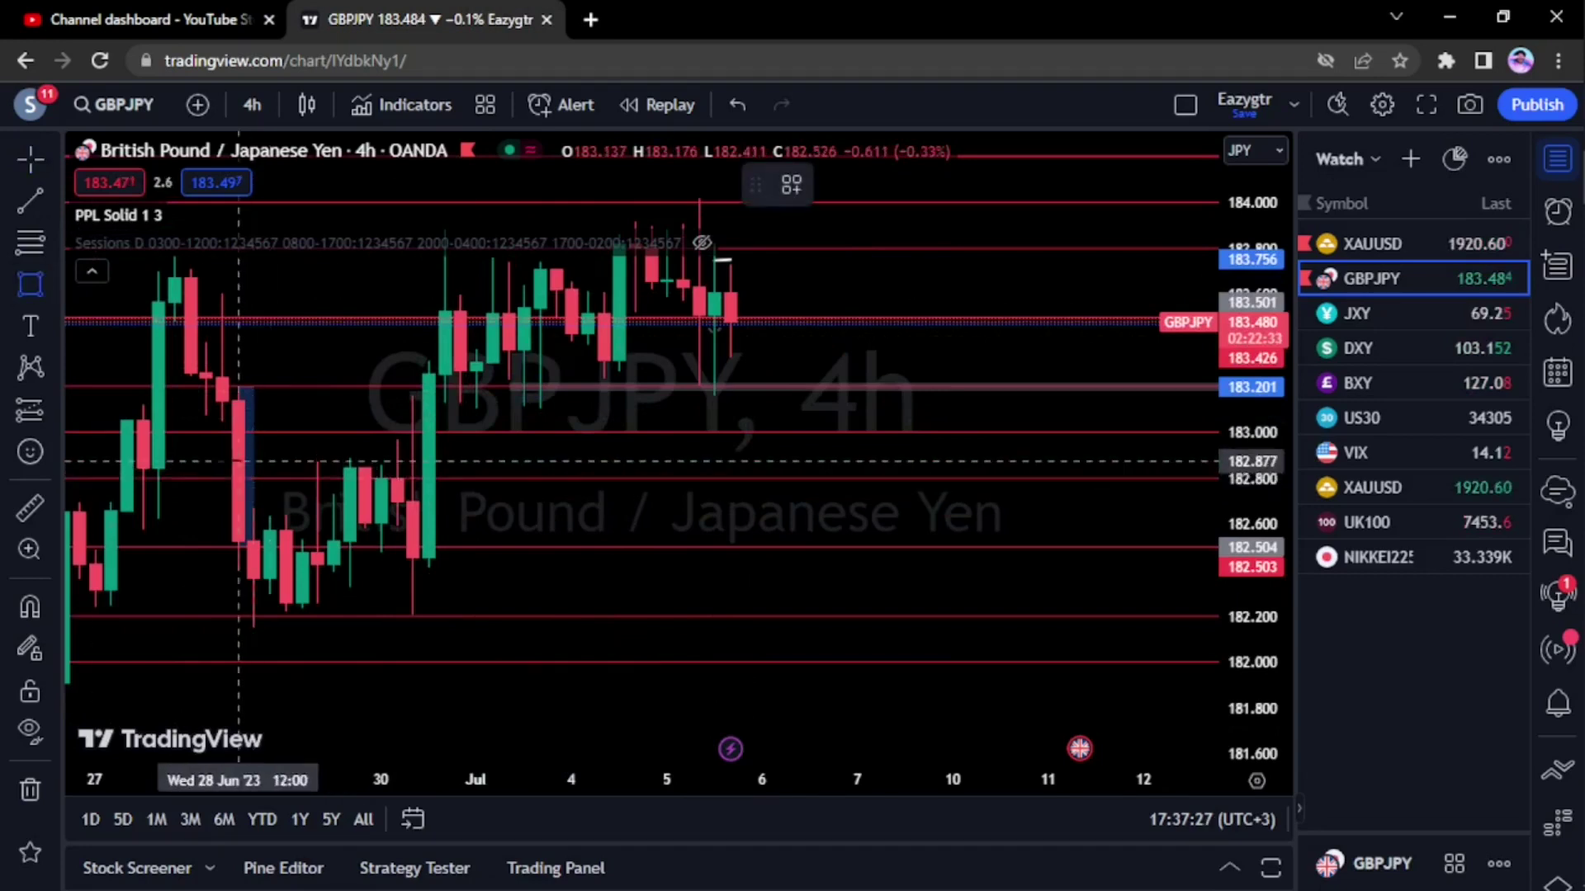
pyautogui.click(222, 462)
pyautogui.click(285, 477)
pyautogui.click(523, 450)
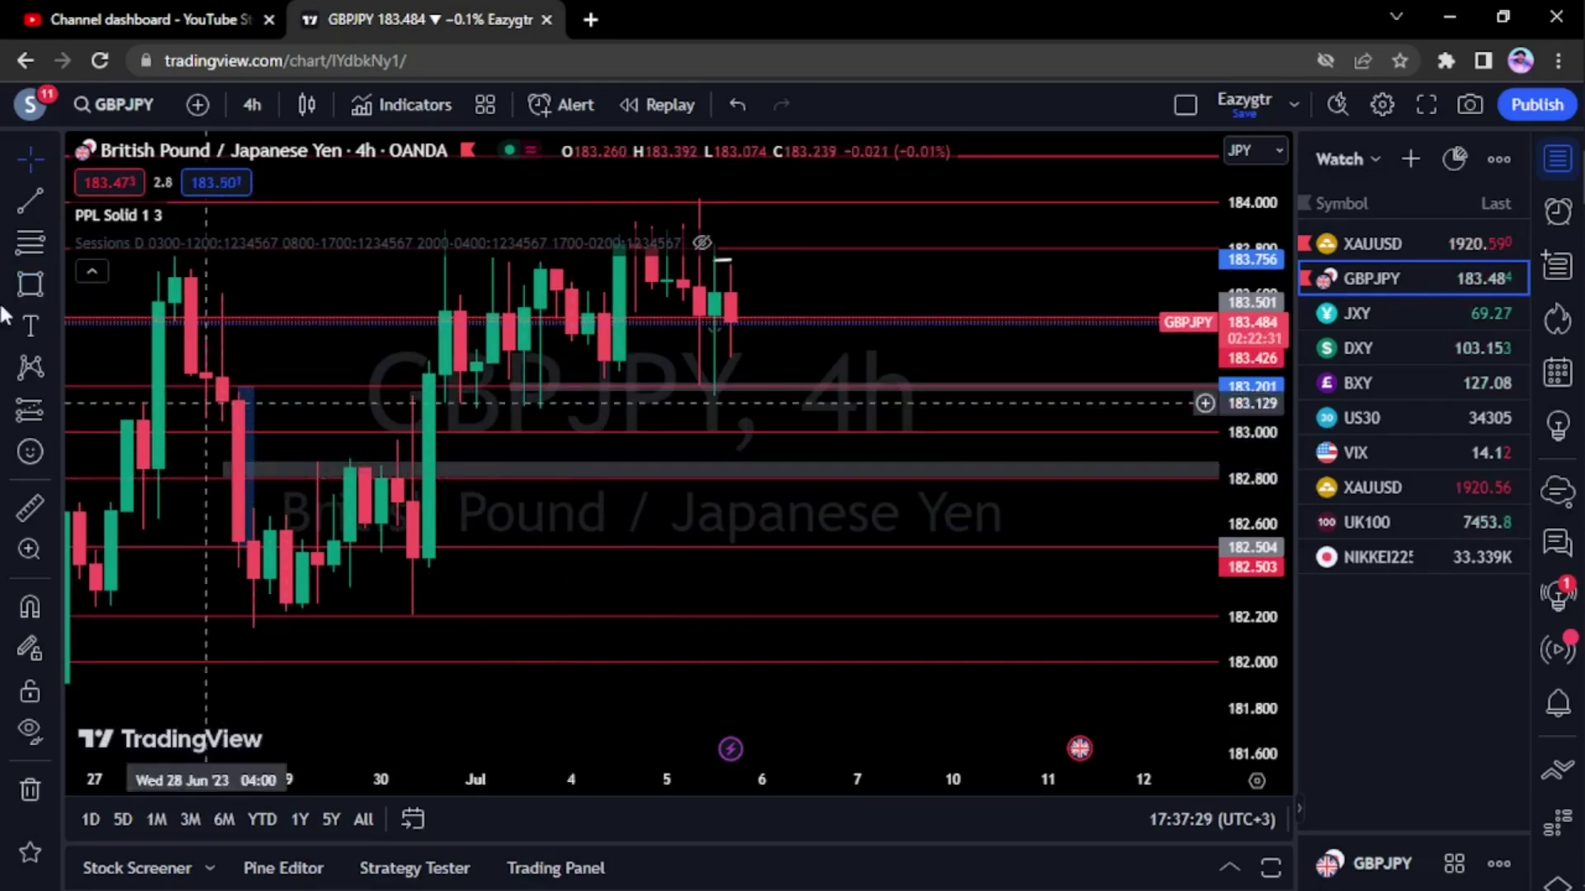
# Draw a thin rectangle zone around the 182.200 level, starting from 28 June beside the swing lows.
pyautogui.click(30, 285)
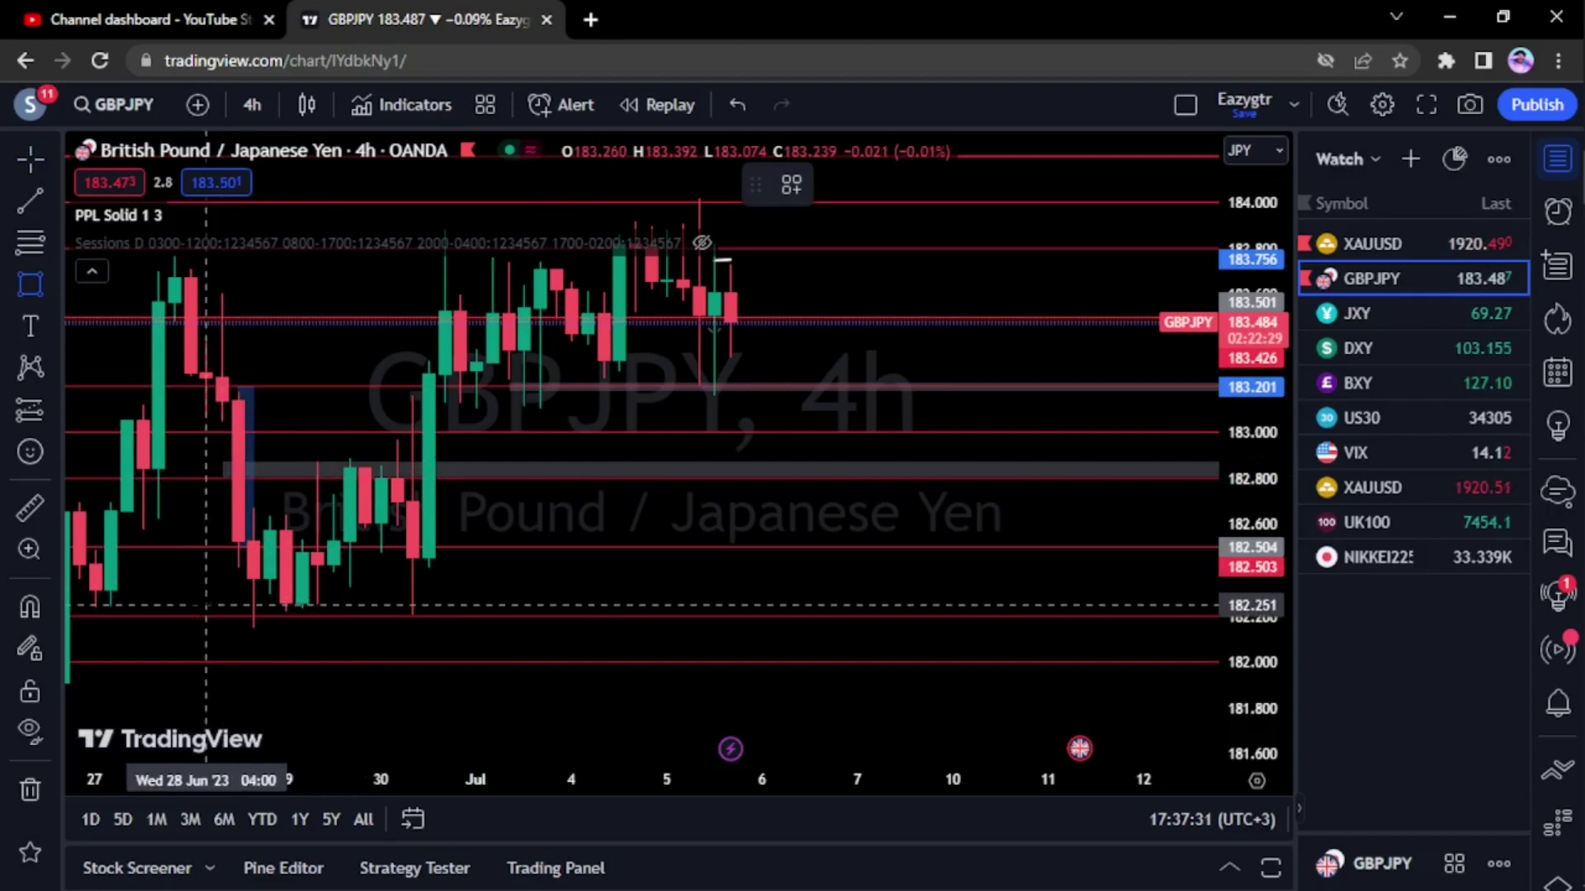
pyautogui.moveTo(191, 608); pyautogui.dragTo(253, 625)
pyautogui.click(511, 569)
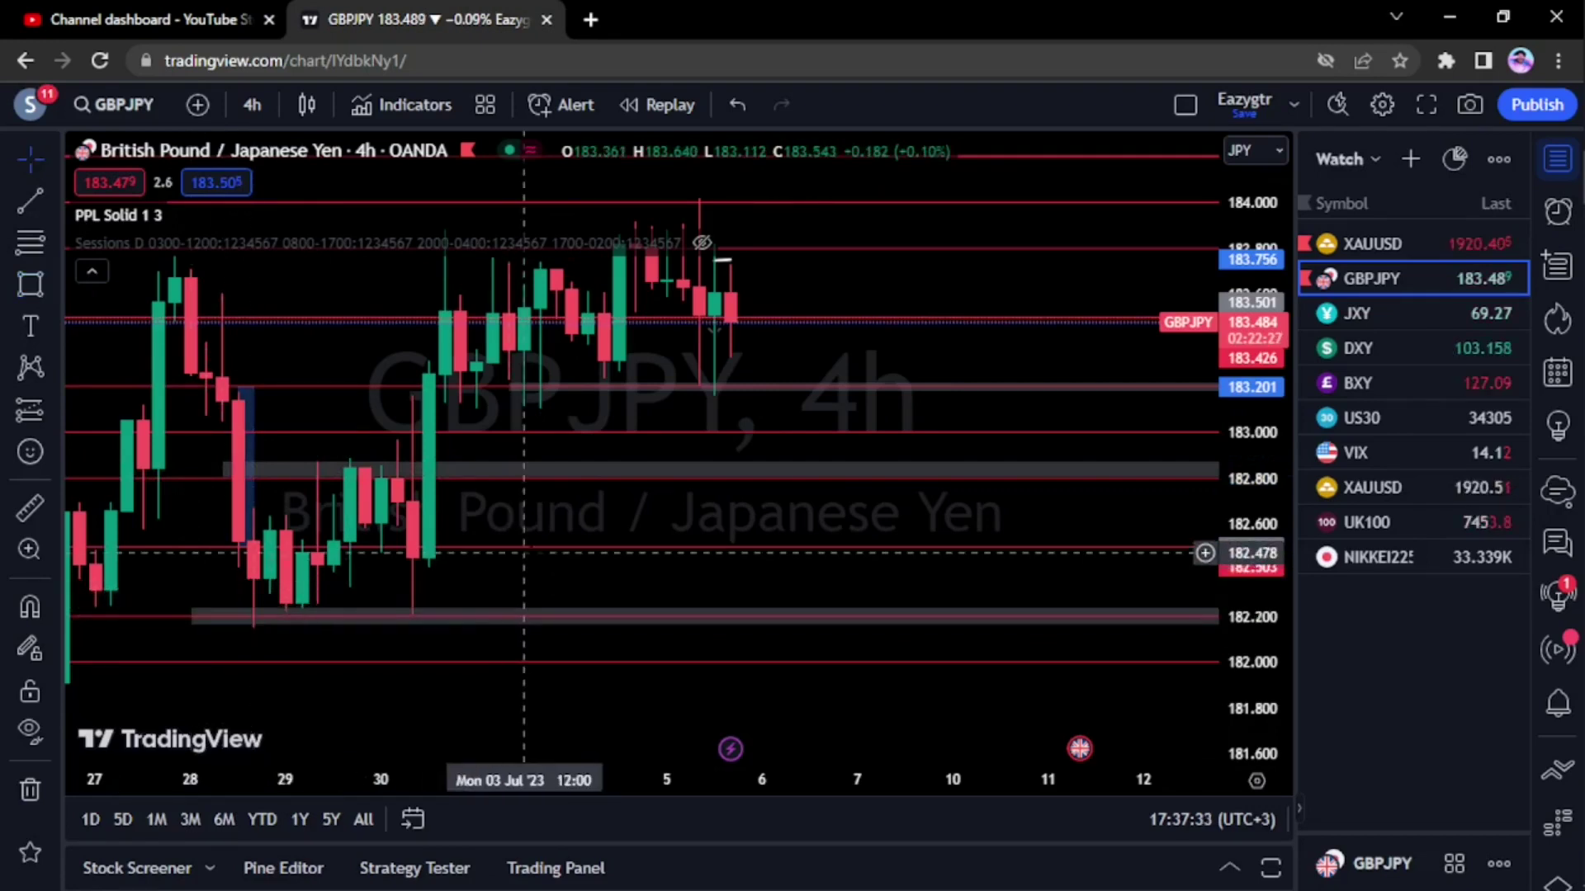
# Review the drawn zones on the 4-hour candles and on the 1-hour timeframe, focusing on price between 183.201 and 184.000.
pyautogui.scroll(-3, 578, 553)
pyautogui.moveTo(868, 532); pyautogui.dragTo(611, 338)
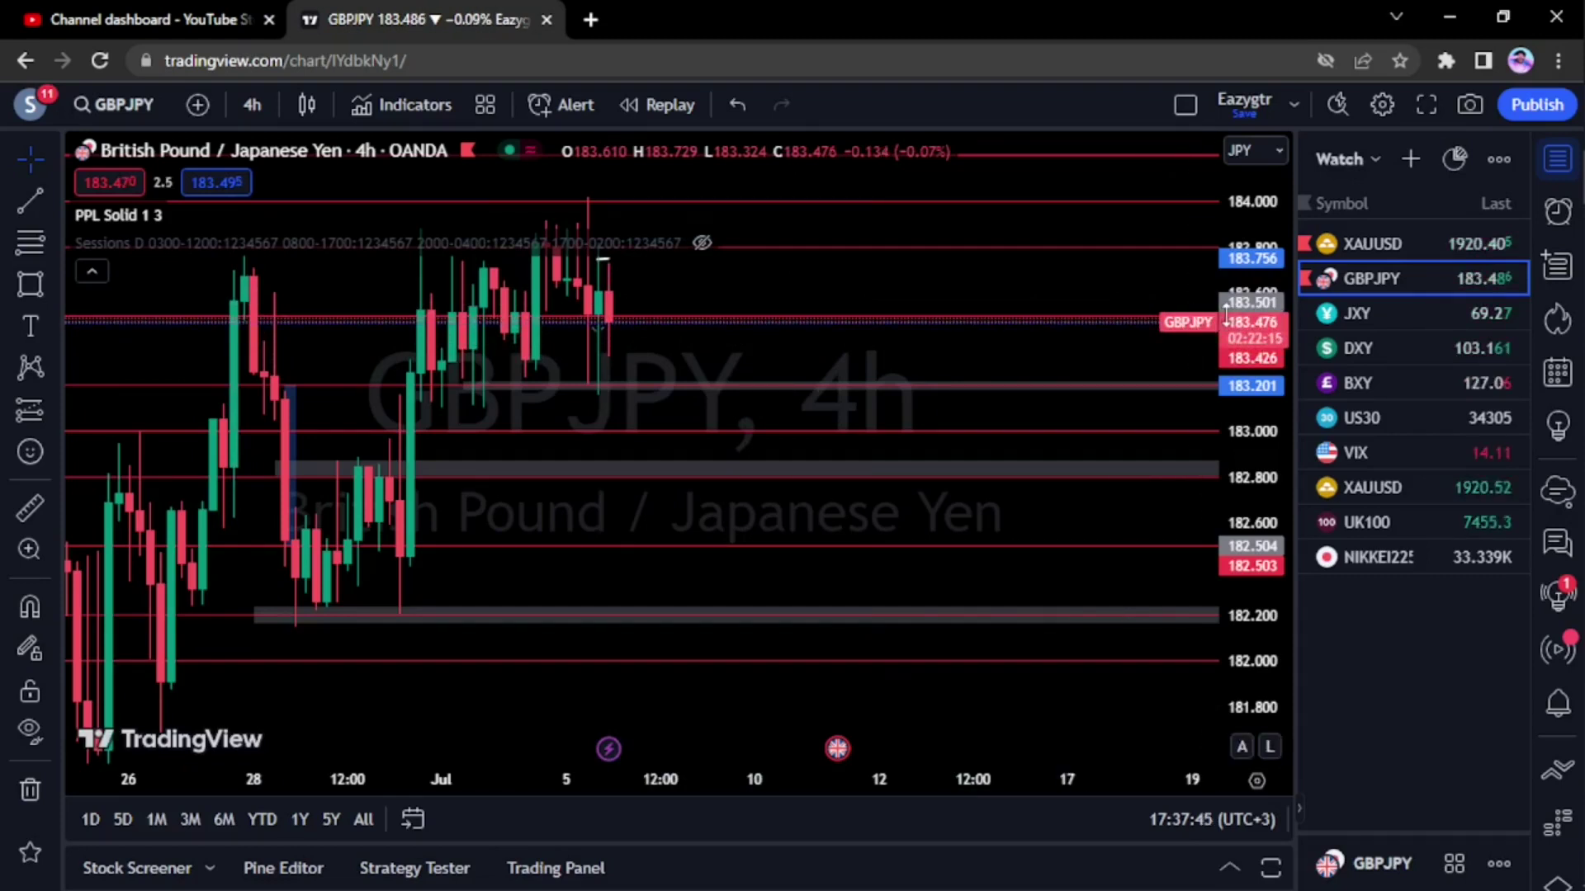
pyautogui.moveTo(1250, 285); pyautogui.dragTo(1251, 288)
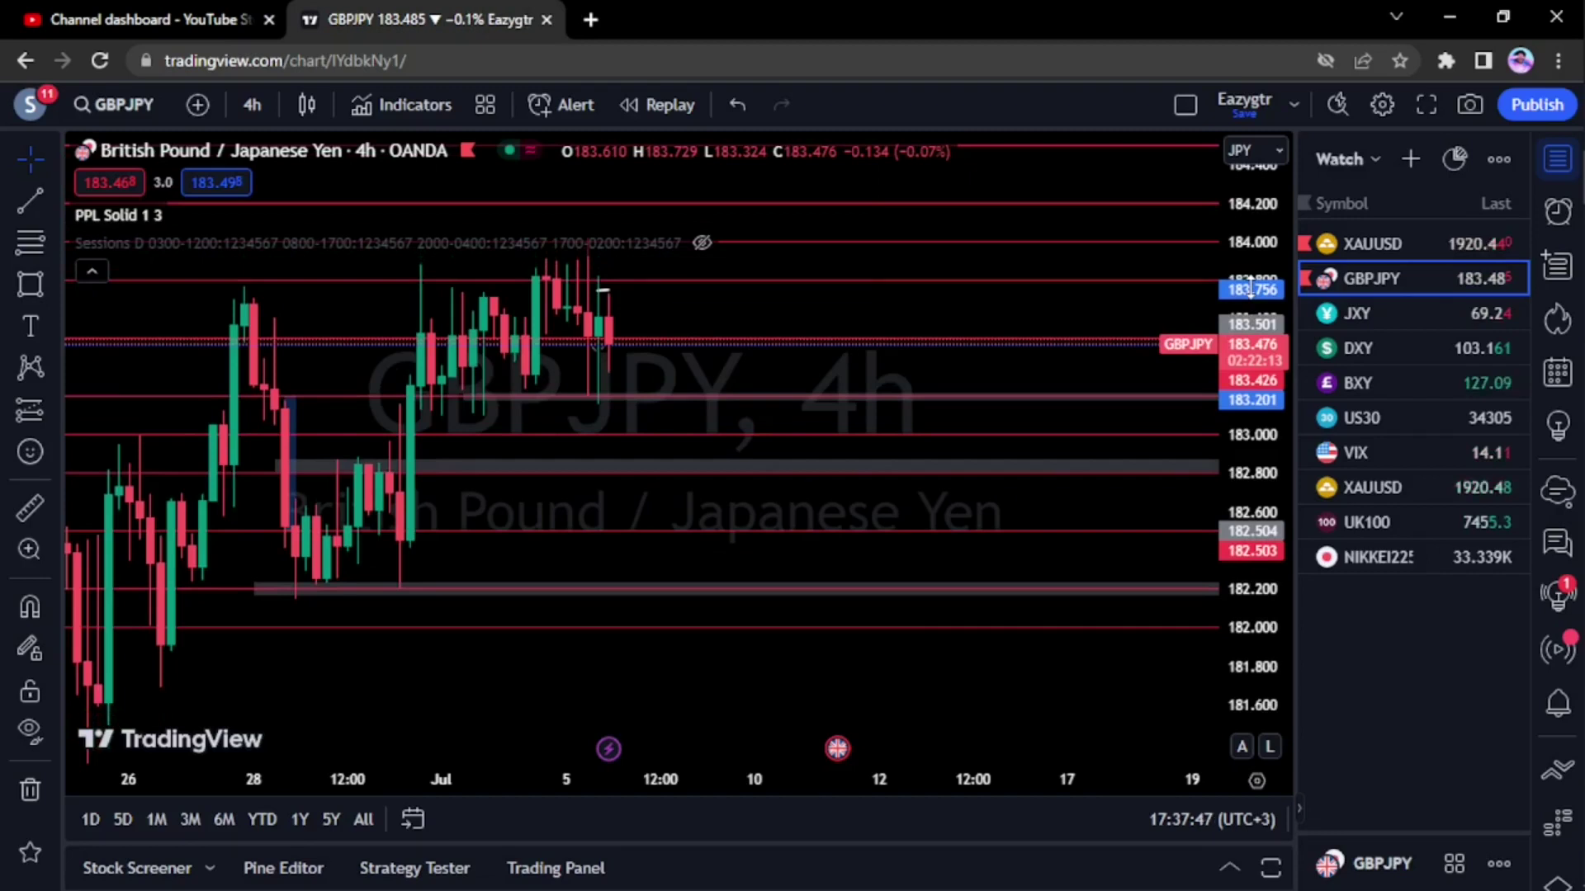
pyautogui.moveTo(745, 391); pyautogui.dragTo(747, 411)
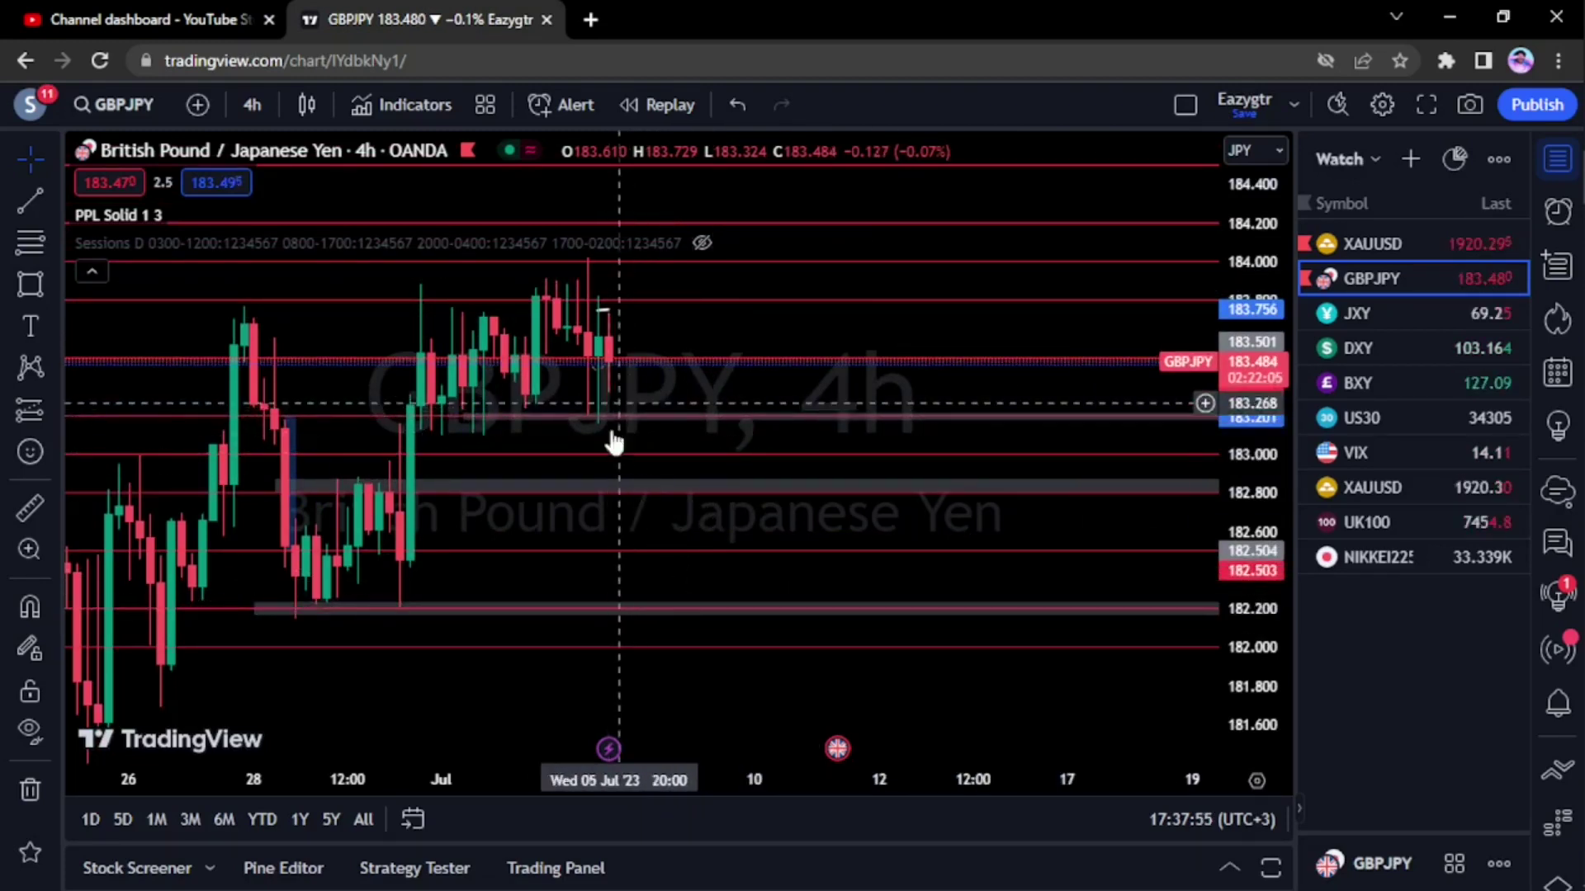
pyautogui.click(250, 94)
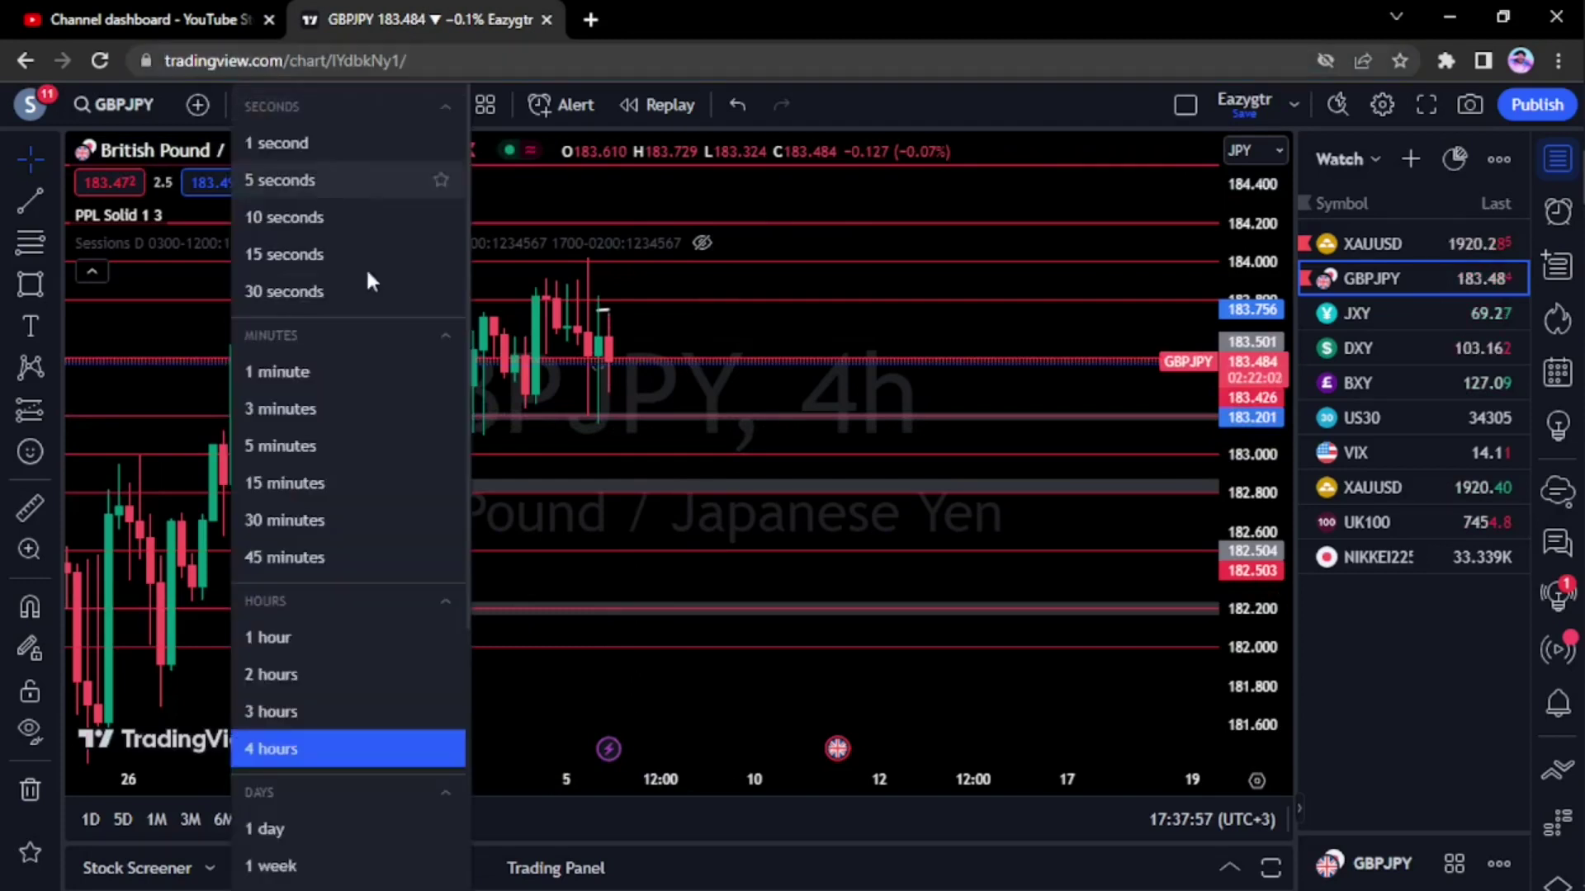
pyautogui.click(305, 633)
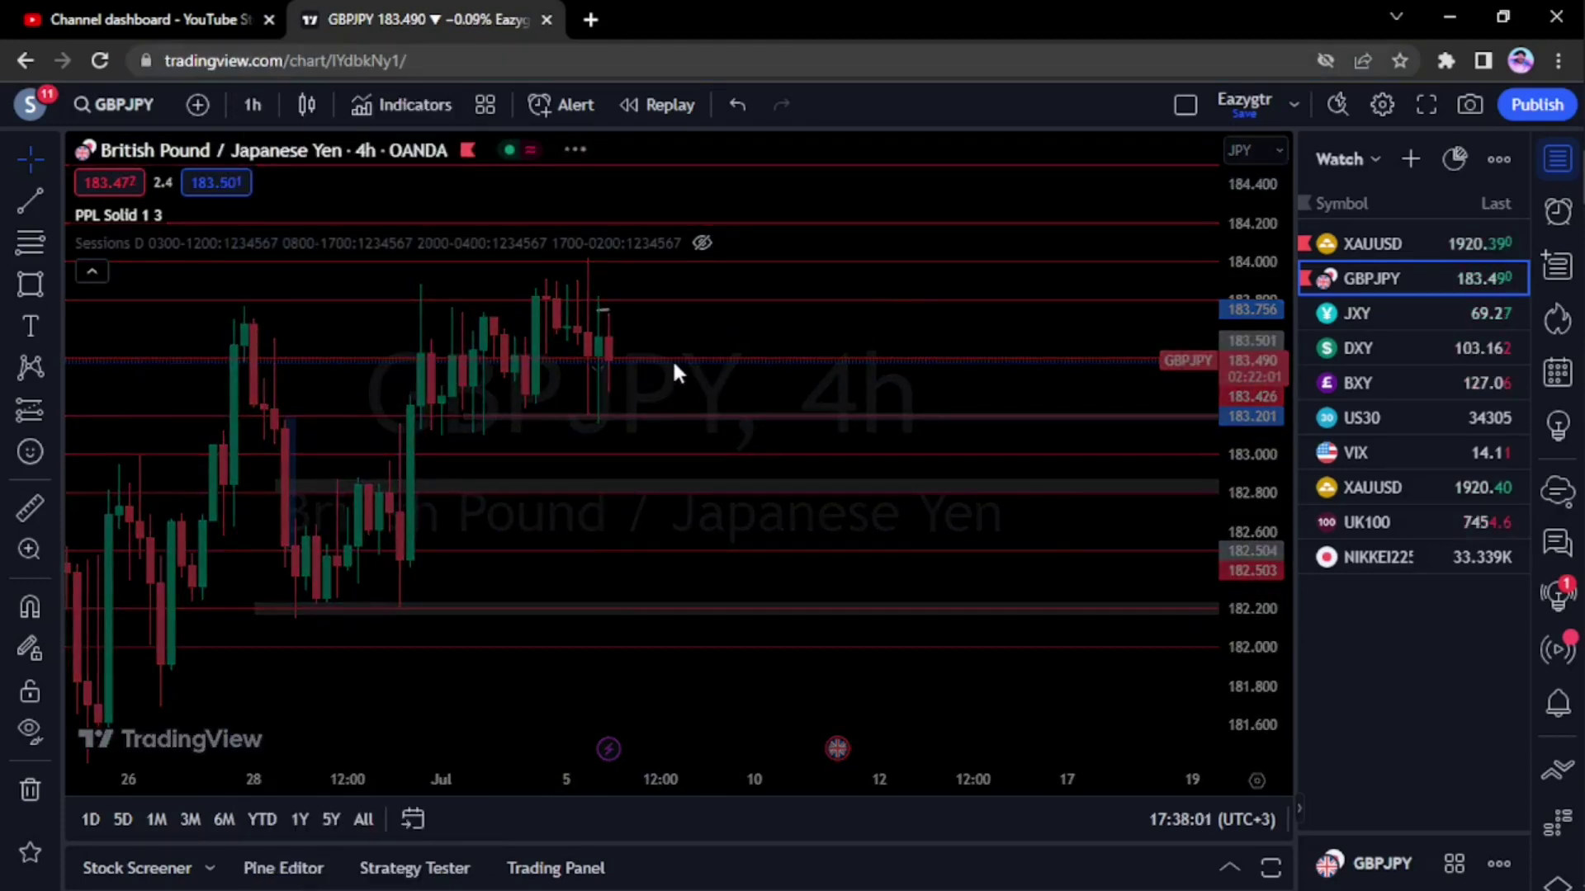
pyautogui.moveTo(909, 407); pyautogui.dragTo(806, 431)
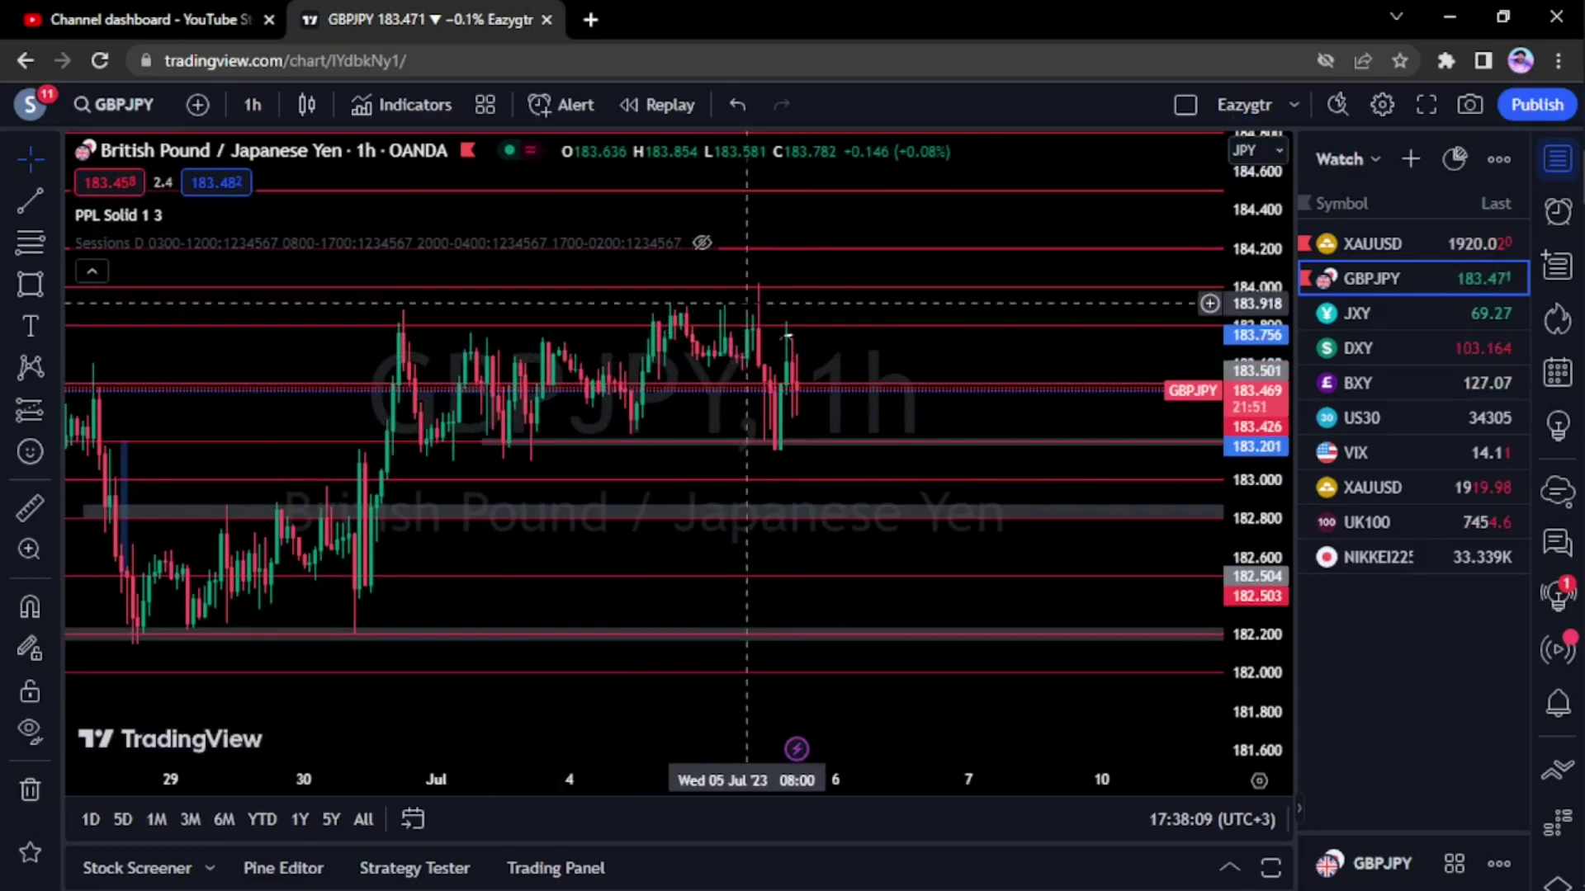
pyautogui.scroll(2, 874, 388)
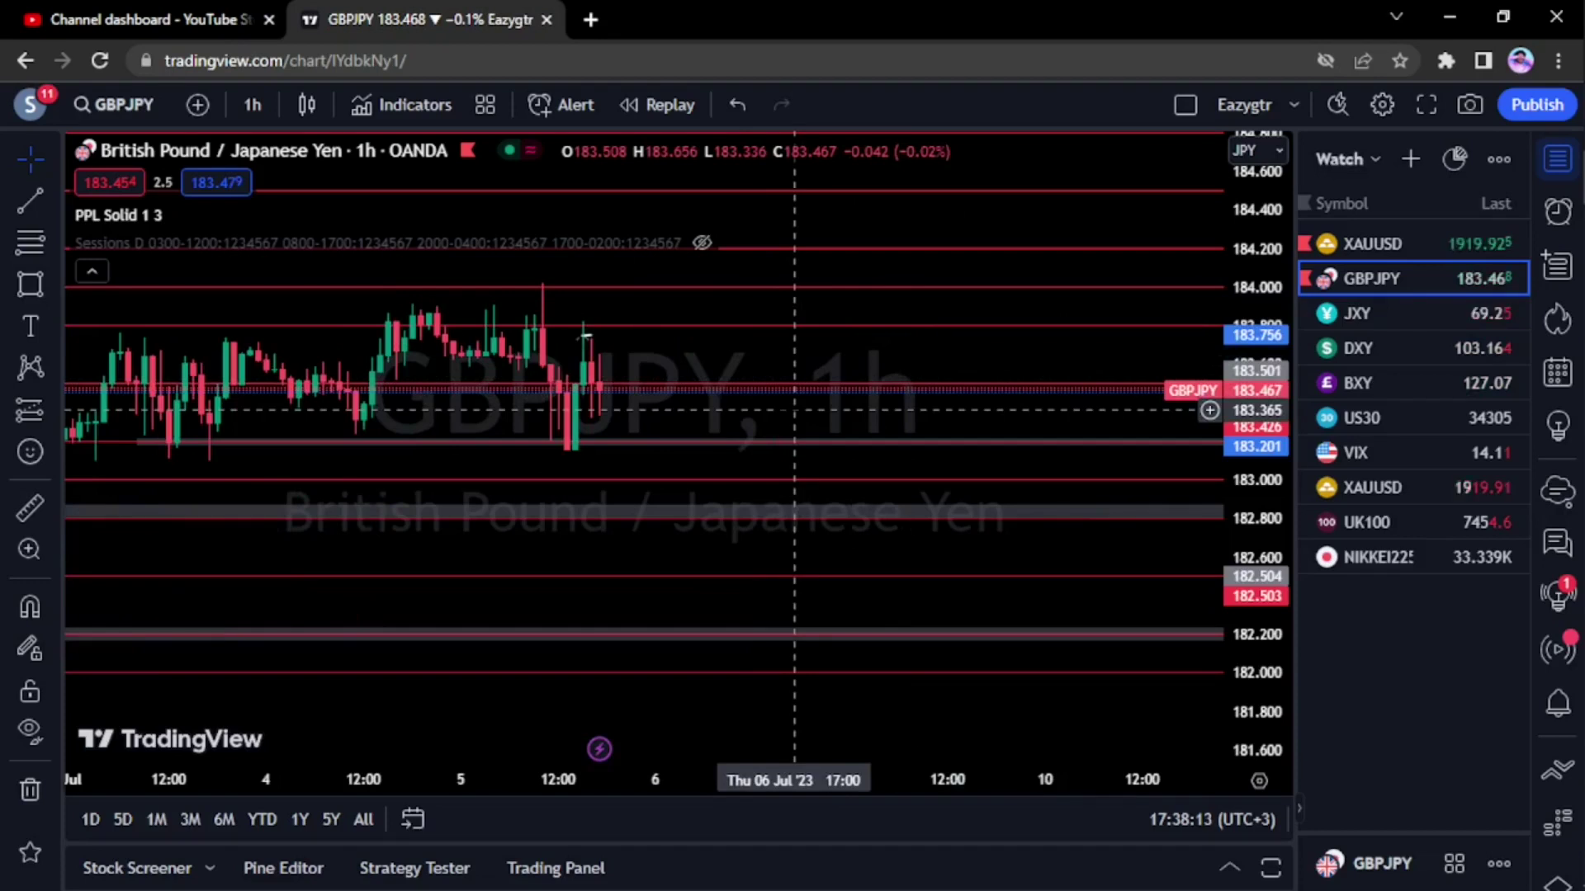
pyautogui.scroll(-3, 647, 432)
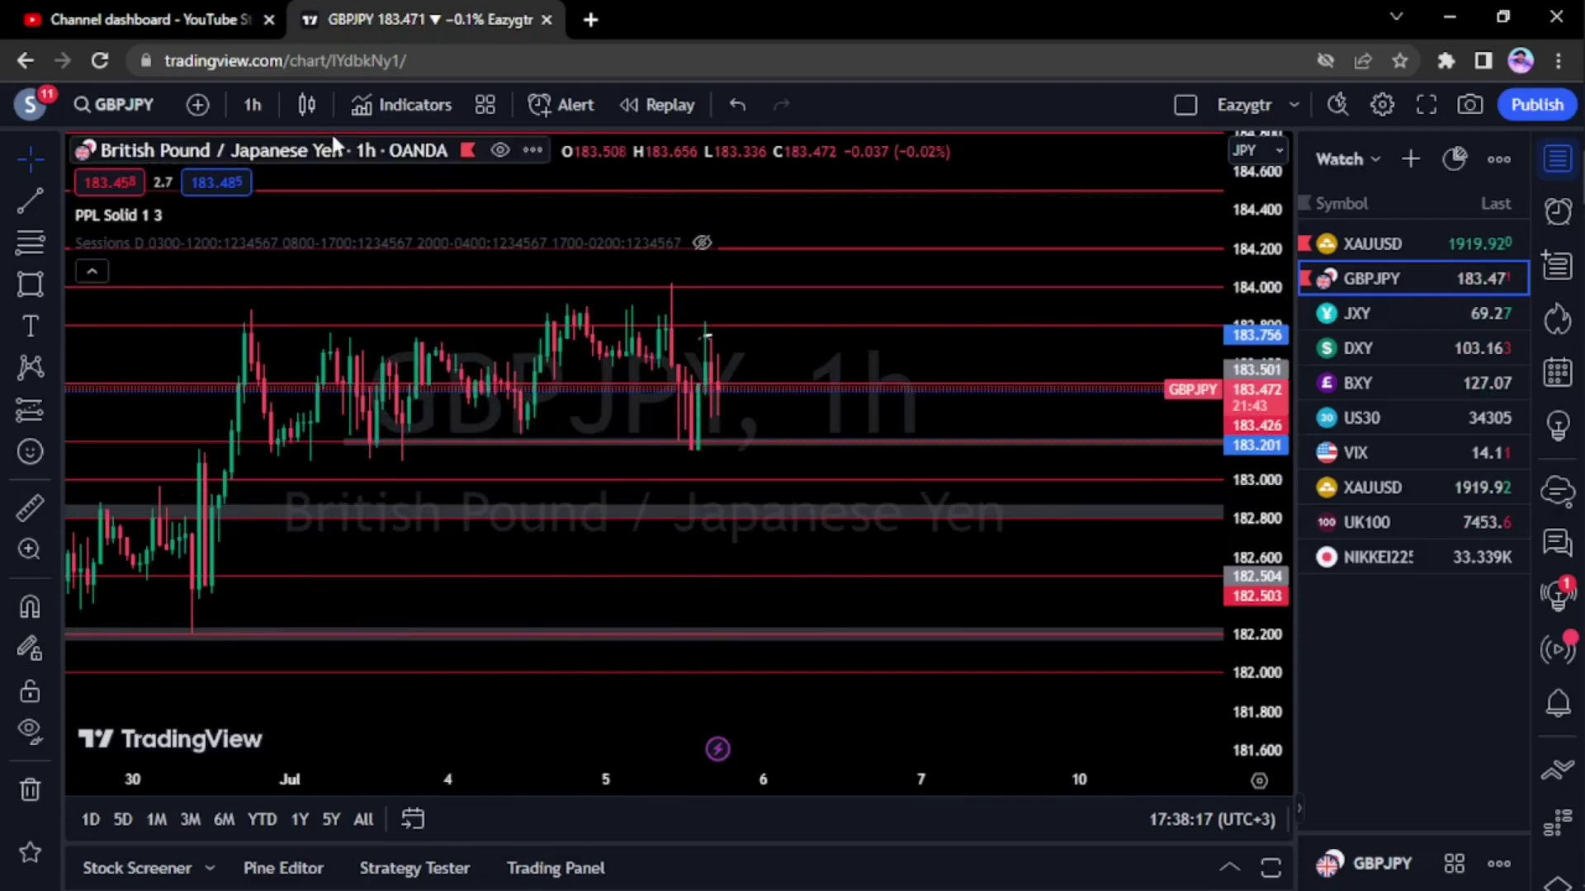
# Return the chart to the 1-minute timeframe and bring up the 14:00 low at the 183.201 zone with the rise after it.
pyautogui.click(252, 104)
pyautogui.click(340, 380)
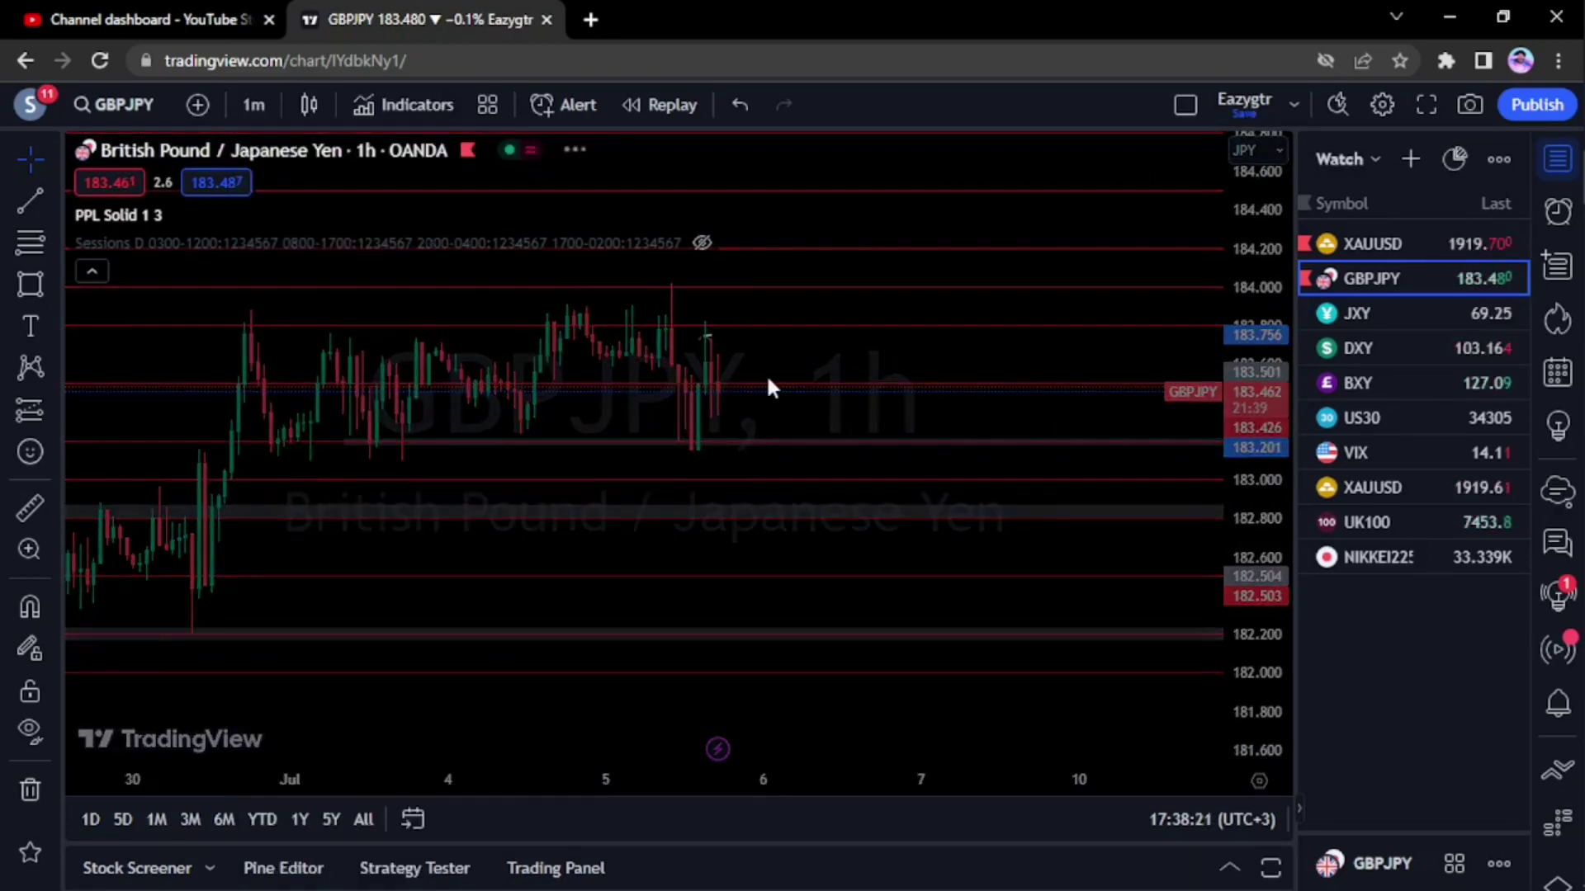
pyautogui.scroll(-6, 769, 379)
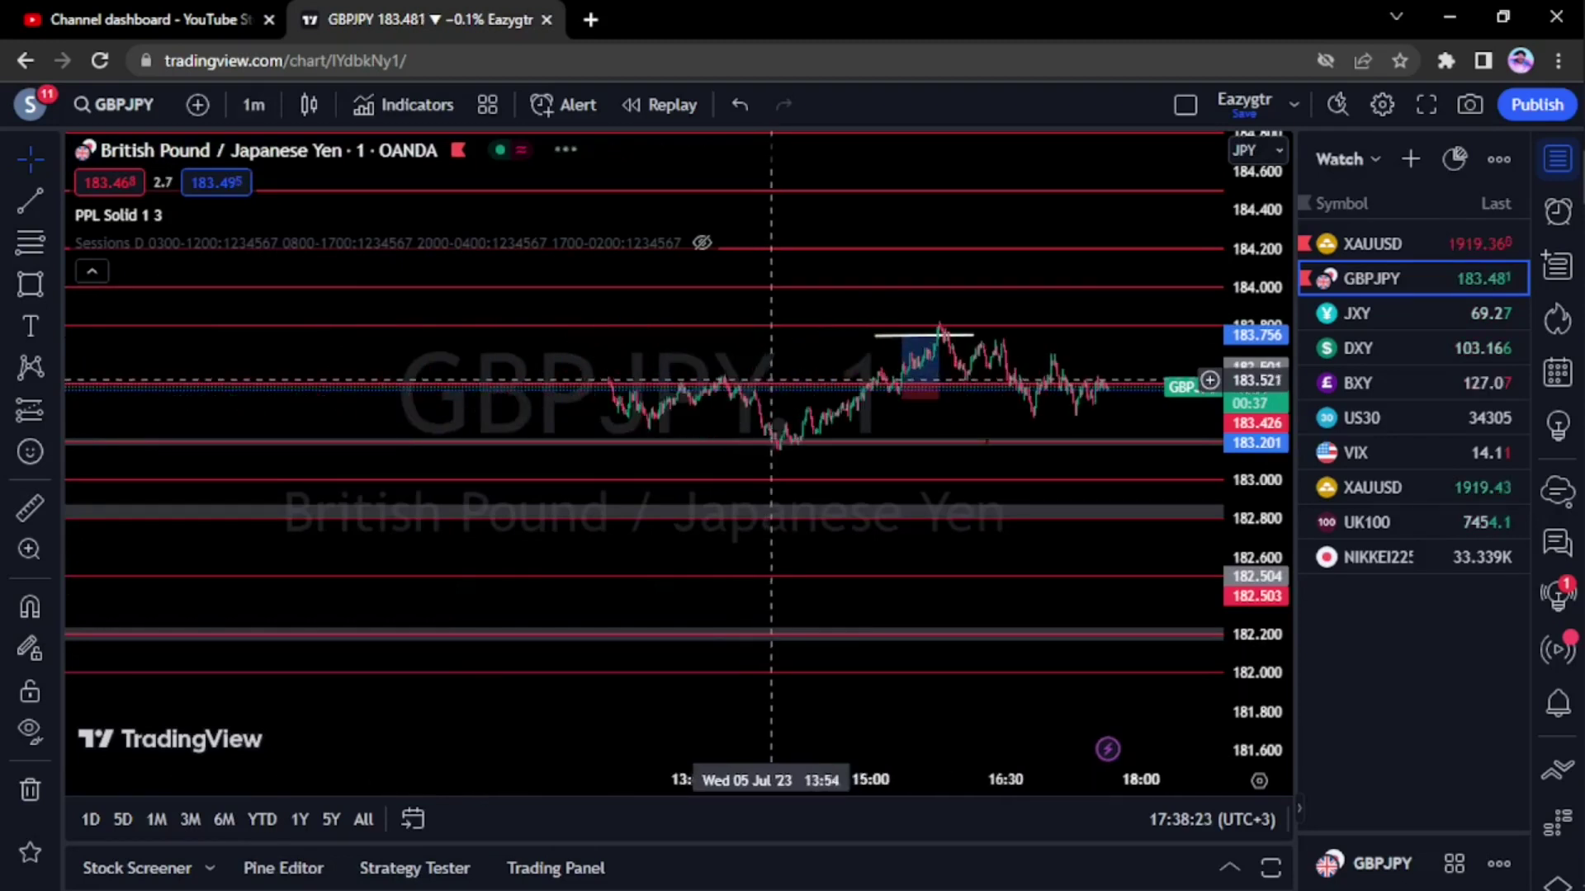
pyautogui.scroll(8, 1267, 449)
pyautogui.scroll(4, 1086, 419)
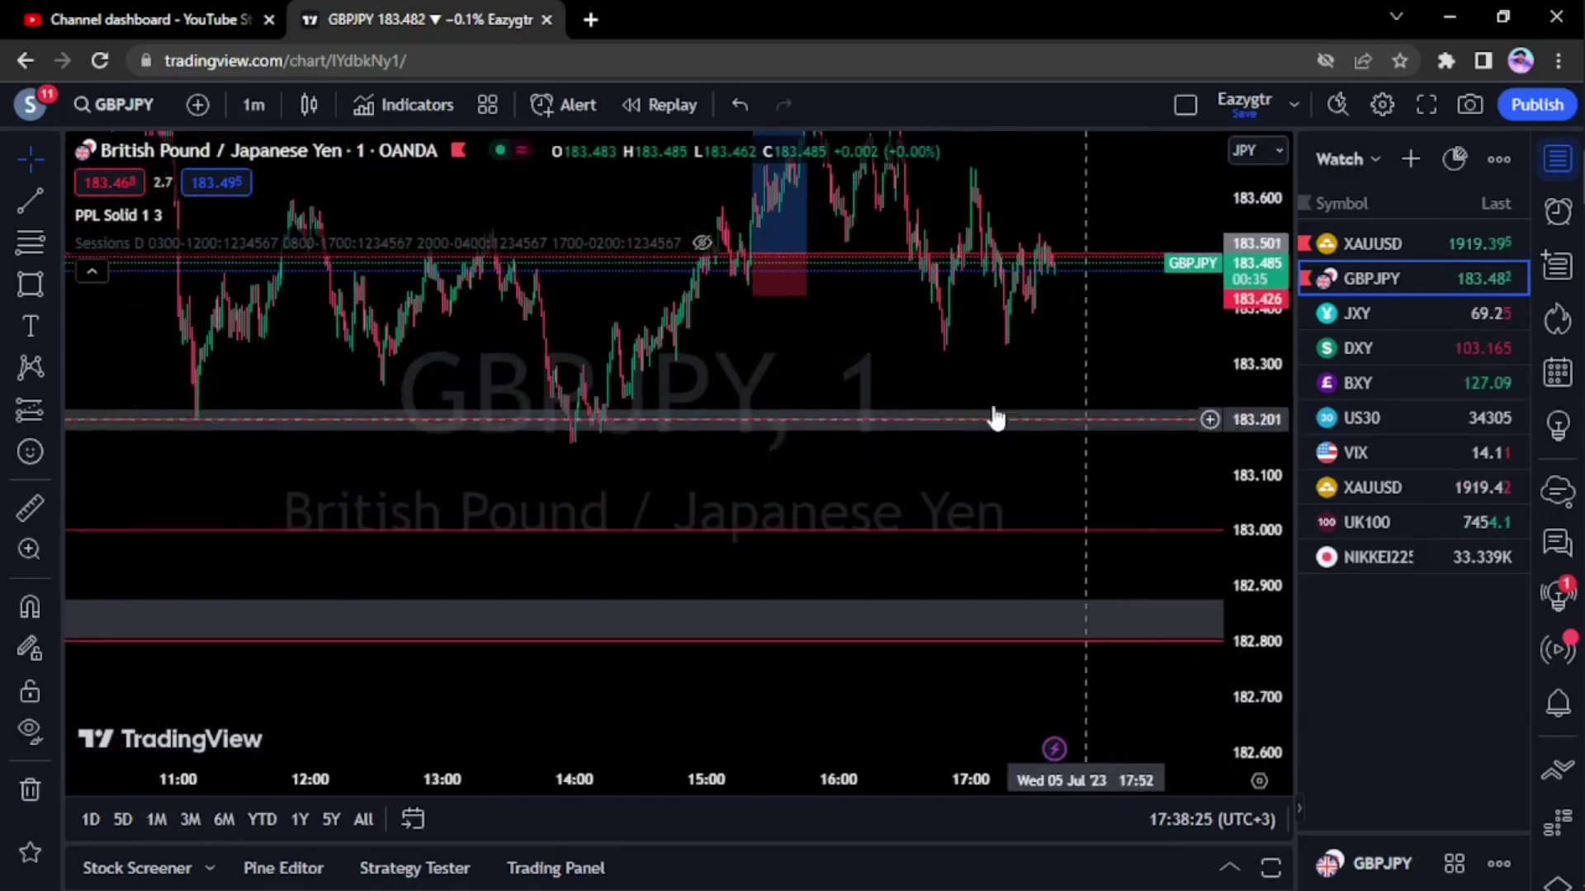
pyautogui.moveTo(873, 370); pyautogui.dragTo(838, 512)
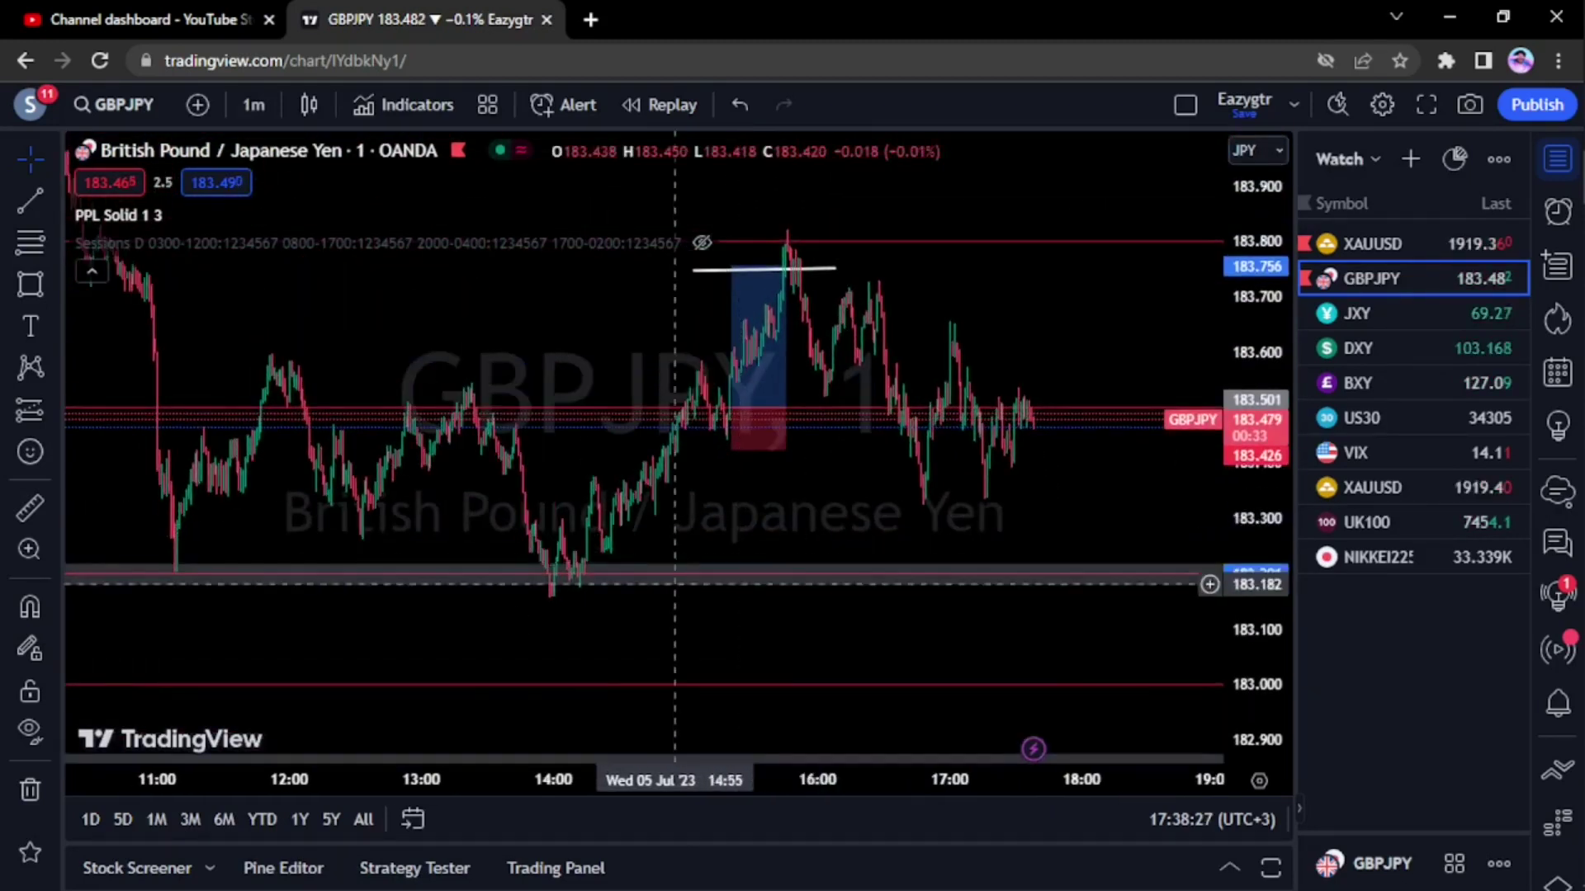
# Place a Long Position on the 183.201 zone with its entry at 183.201 and 14:12 on 5 July.
pyautogui.click(55, 410)
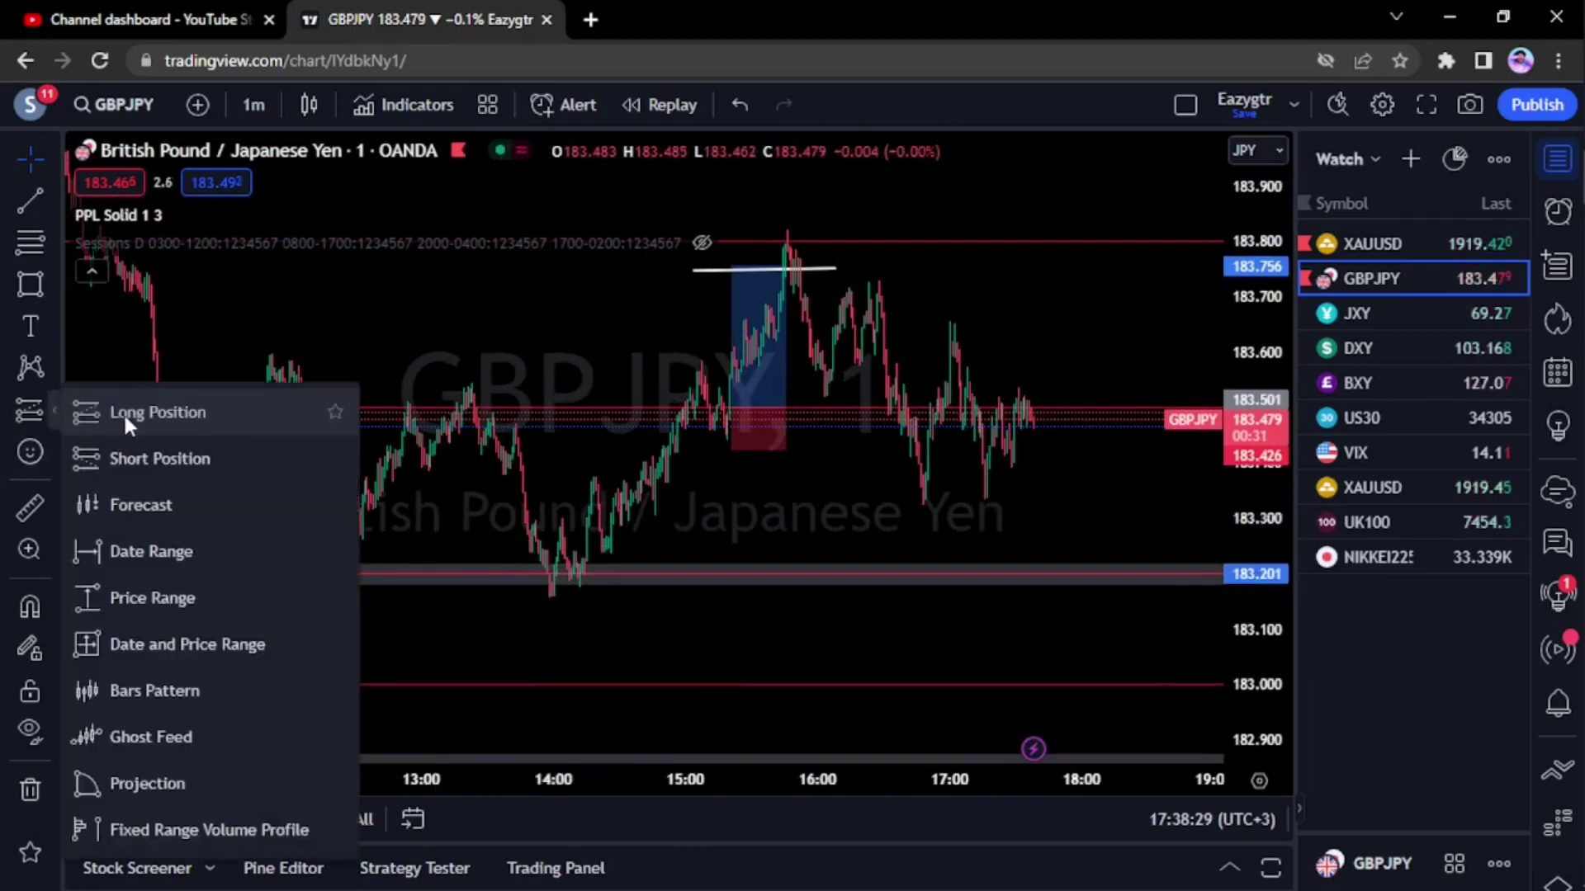
pyautogui.click(124, 413)
pyautogui.scroll(2, 419, 578)
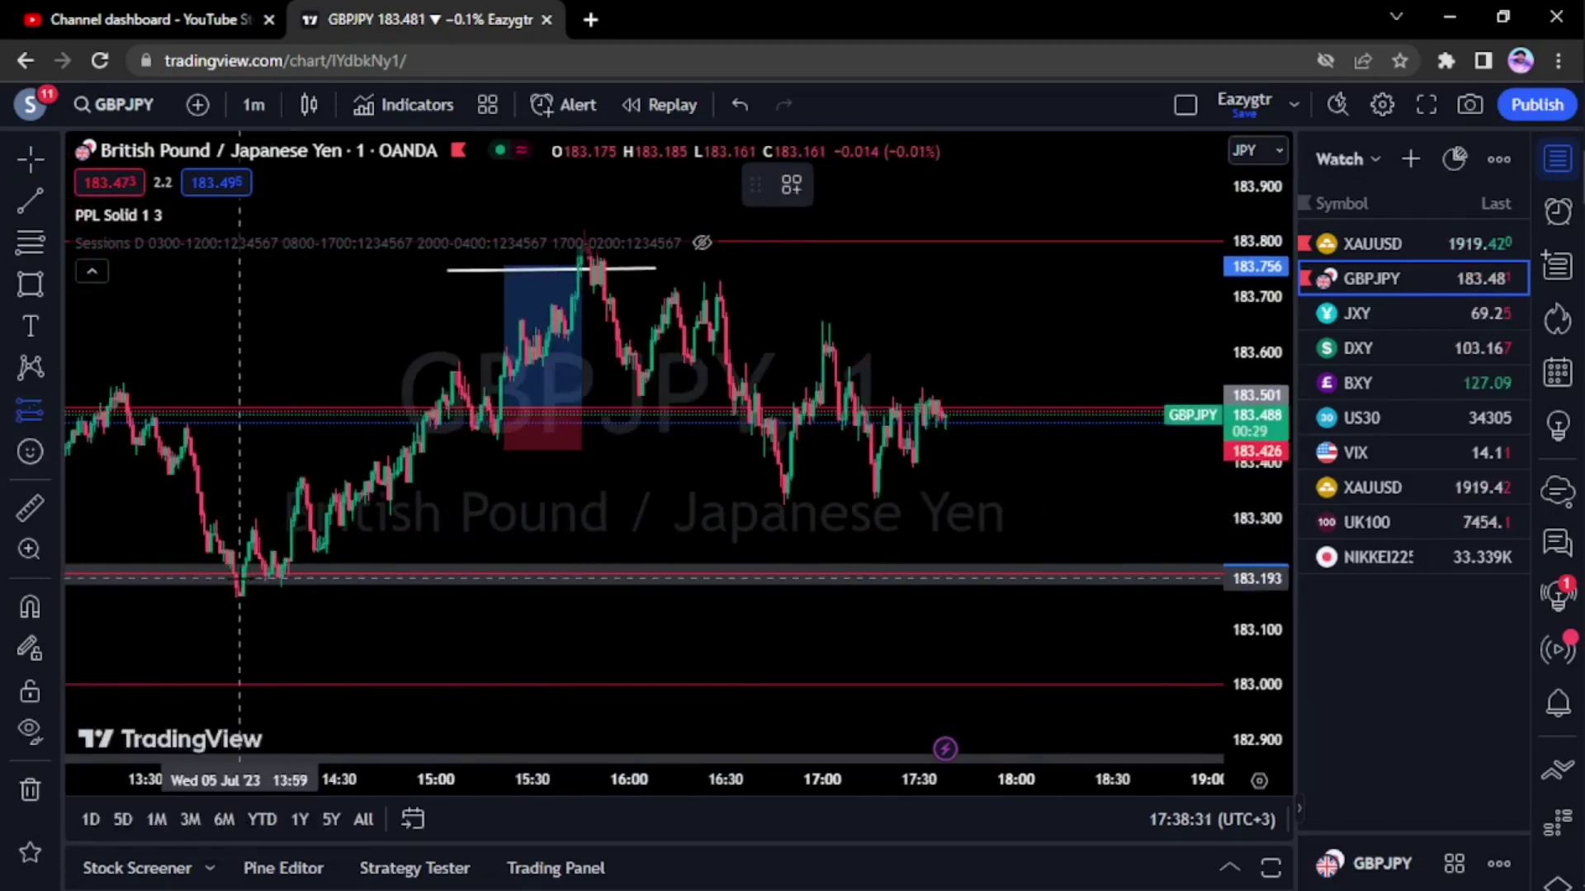
pyautogui.click(281, 571)
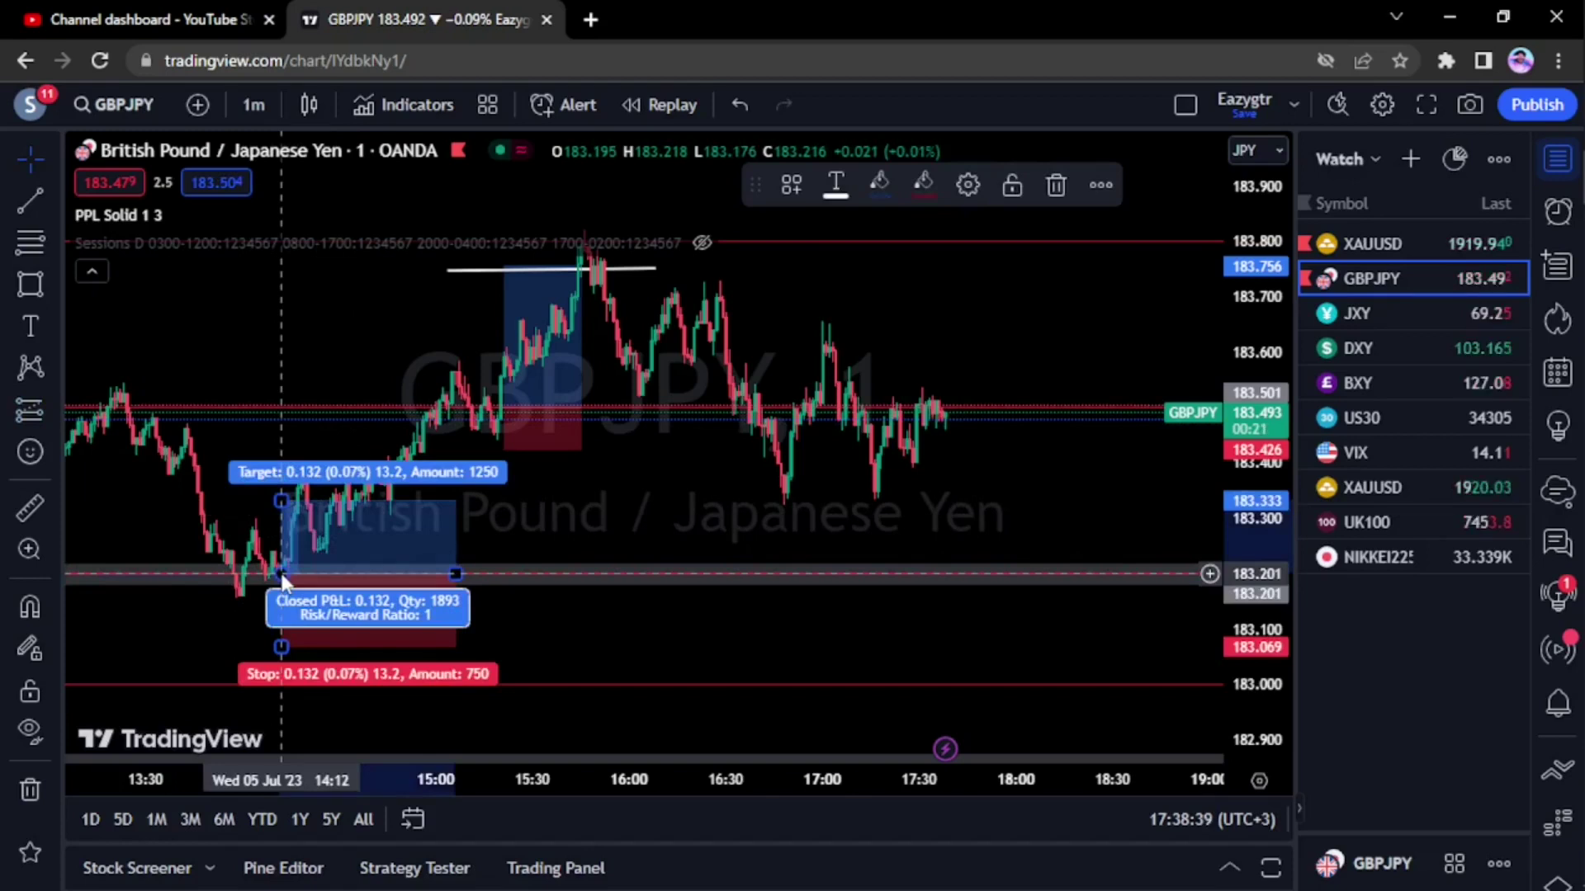
# Tighten the stop of the new long position to about 183.126, just below the 183.201 zone, and deselect it.
pyautogui.moveTo(635, 629); pyautogui.dragTo(680, 584)
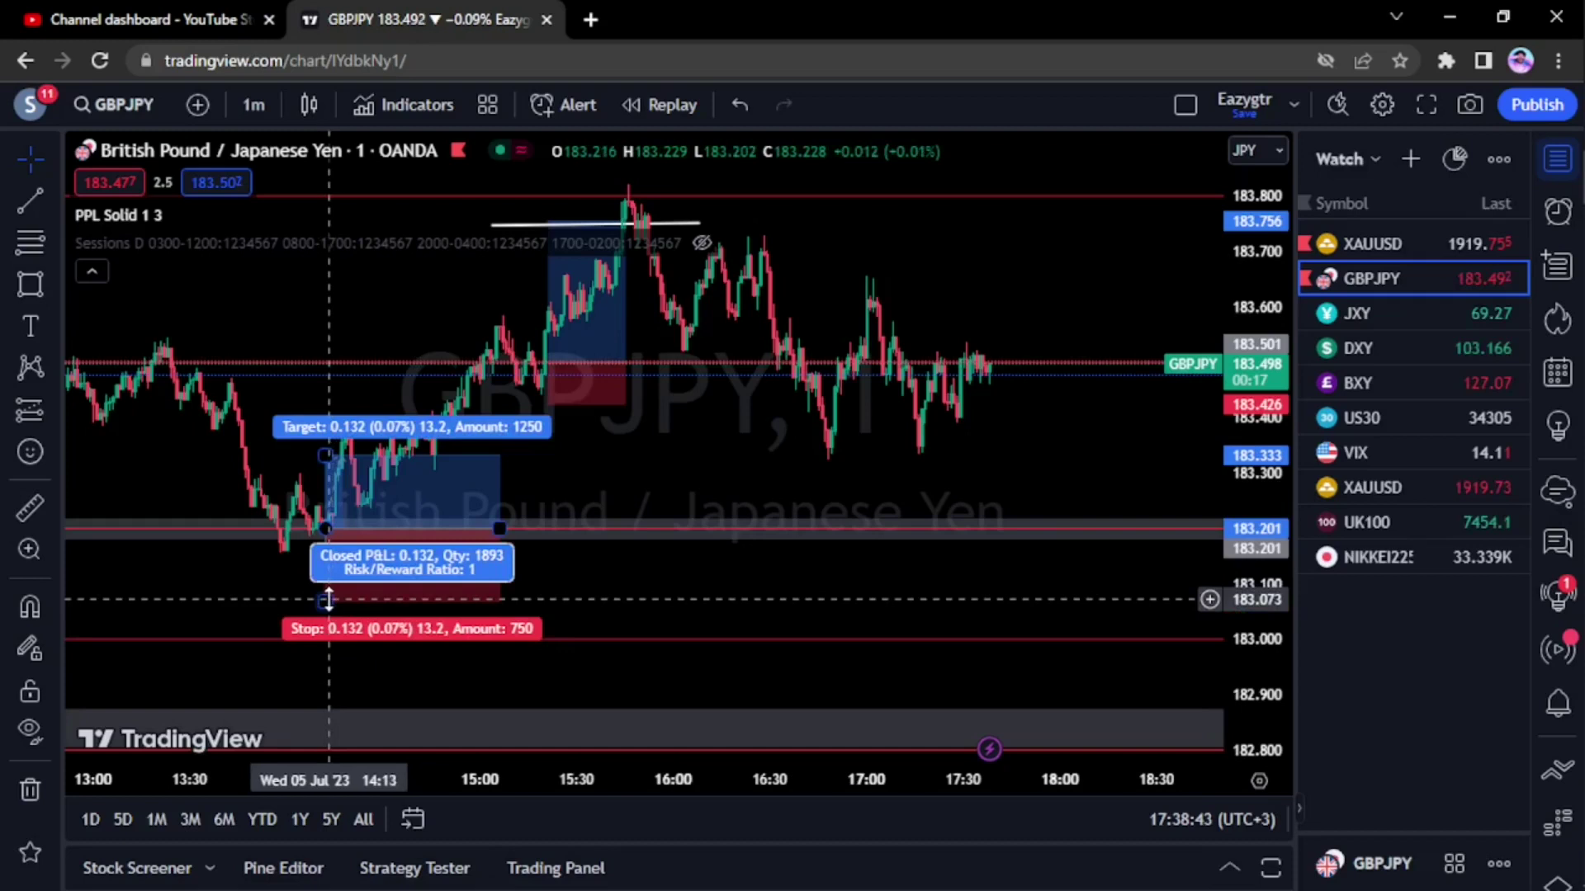
pyautogui.moveTo(328, 600)
pyautogui.mouseDown()
pyautogui.moveTo(321, 565)
pyautogui.moveTo(333, 570)
pyautogui.mouseUp()
pyautogui.scroll(-4, 339, 427)
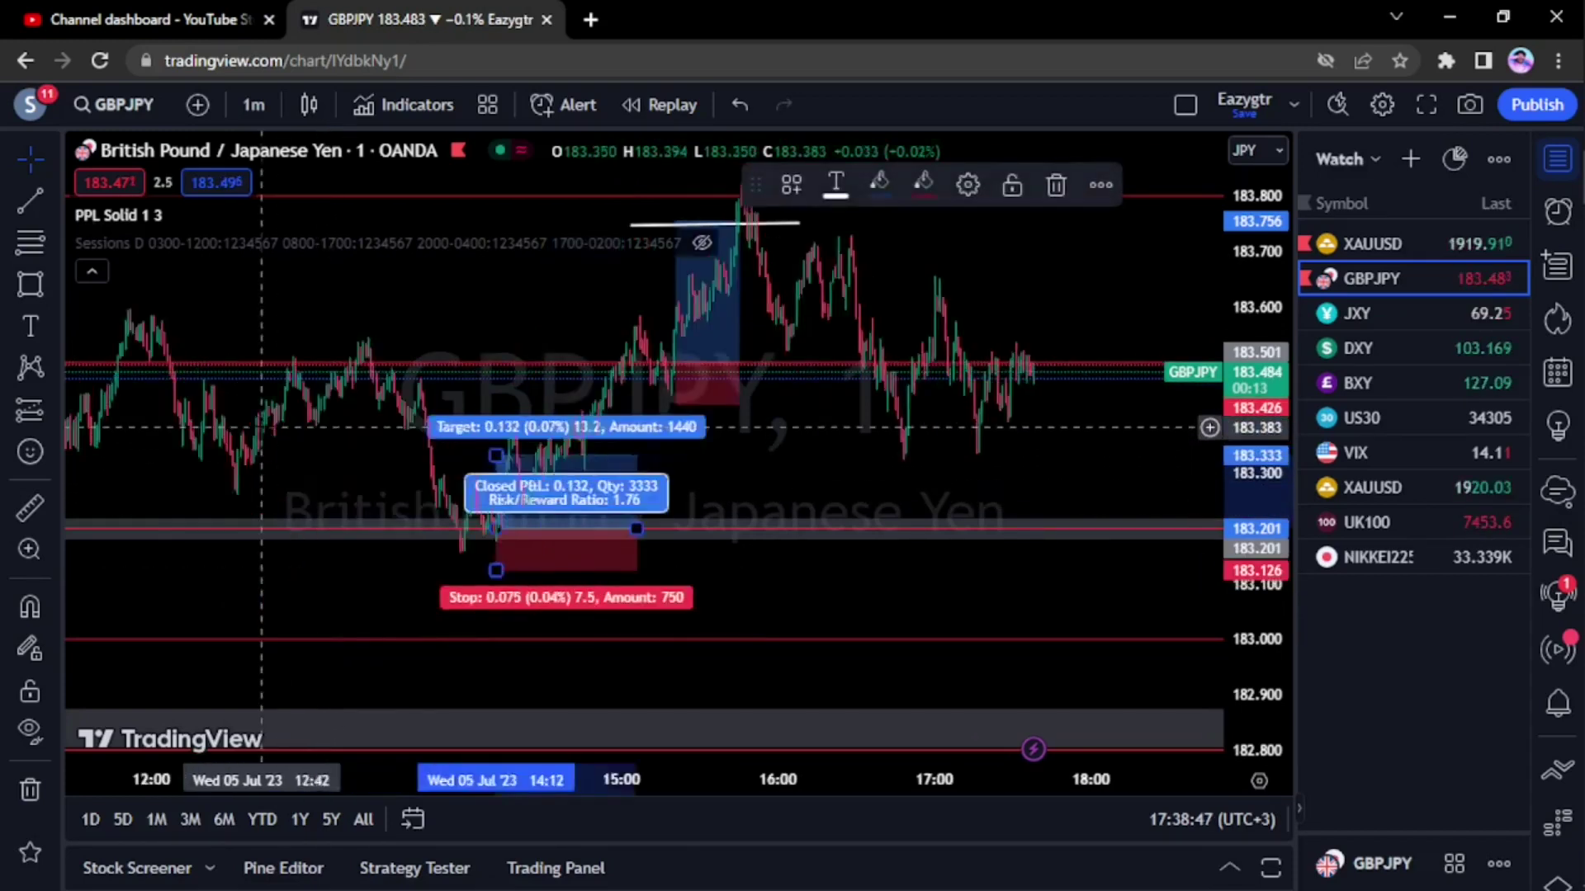
pyautogui.click(339, 427)
pyautogui.moveTo(338, 426); pyautogui.dragTo(309, 541)
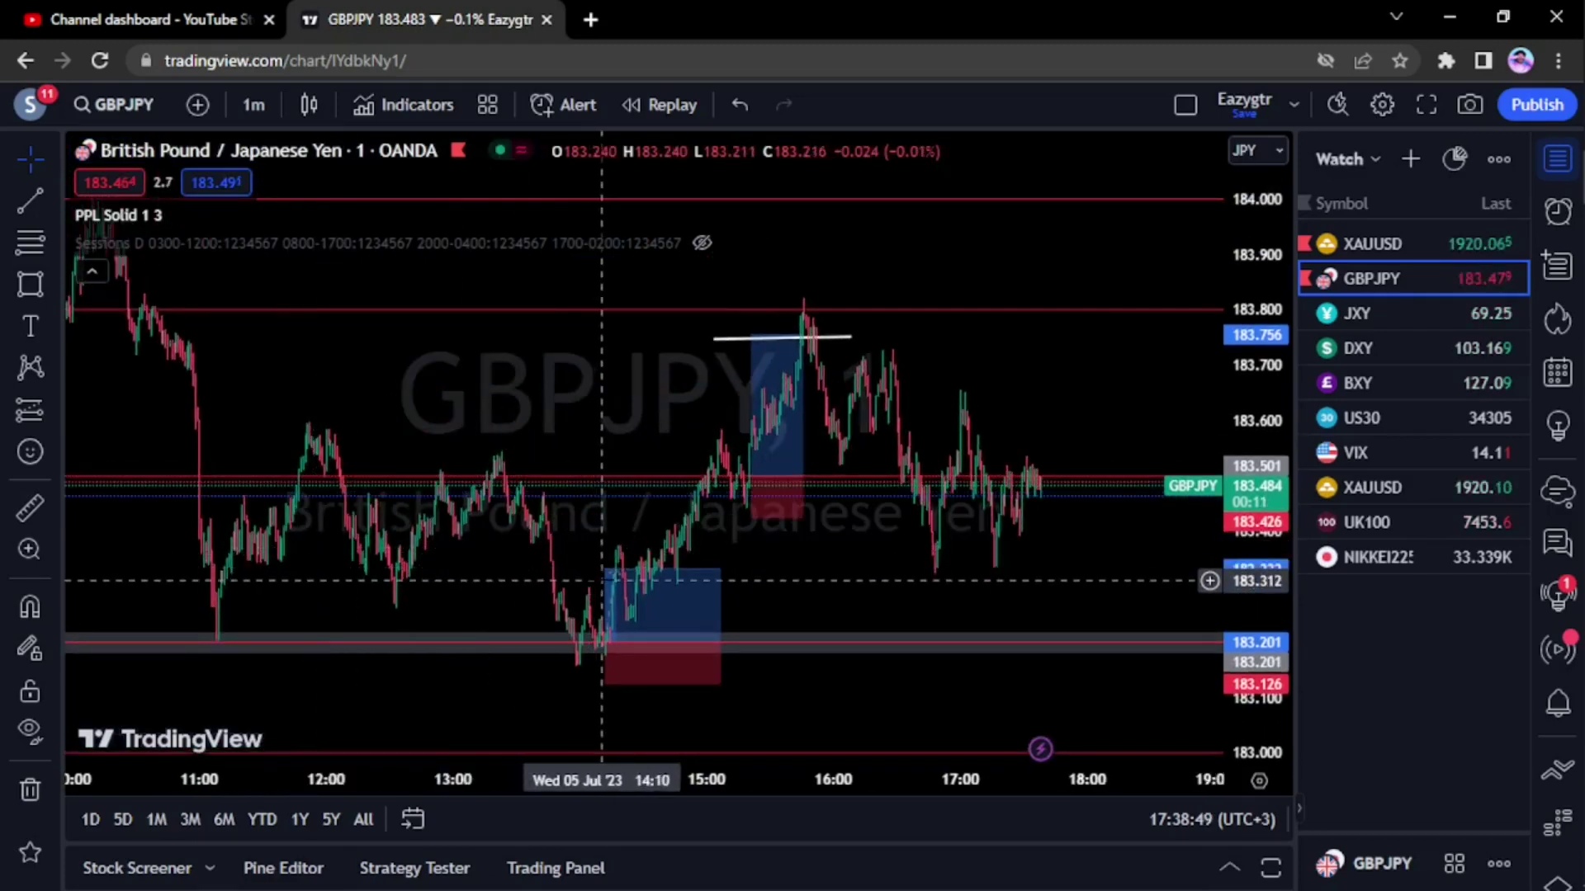
# Raise the target of the long position entered at 183.201 to about 183.974, just below the 184.000 level.
pyautogui.click(608, 568)
pyautogui.moveTo(609, 568); pyautogui.dragTo(611, 312)
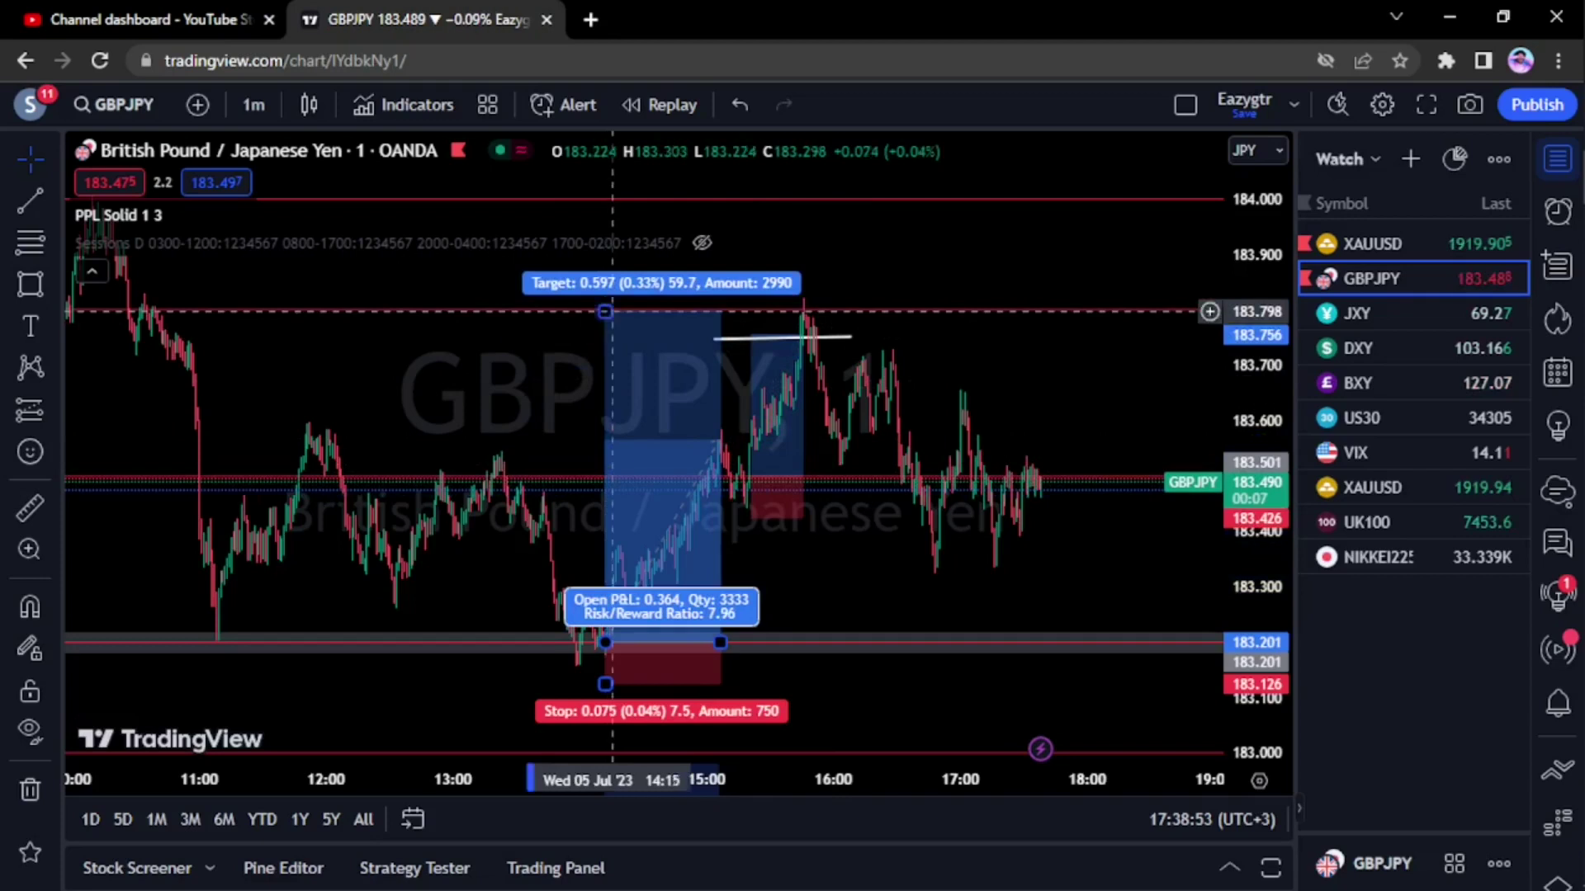
pyautogui.moveTo(551, 367); pyautogui.dragTo(538, 482)
pyautogui.moveTo(591, 424); pyautogui.dragTo(590, 330)
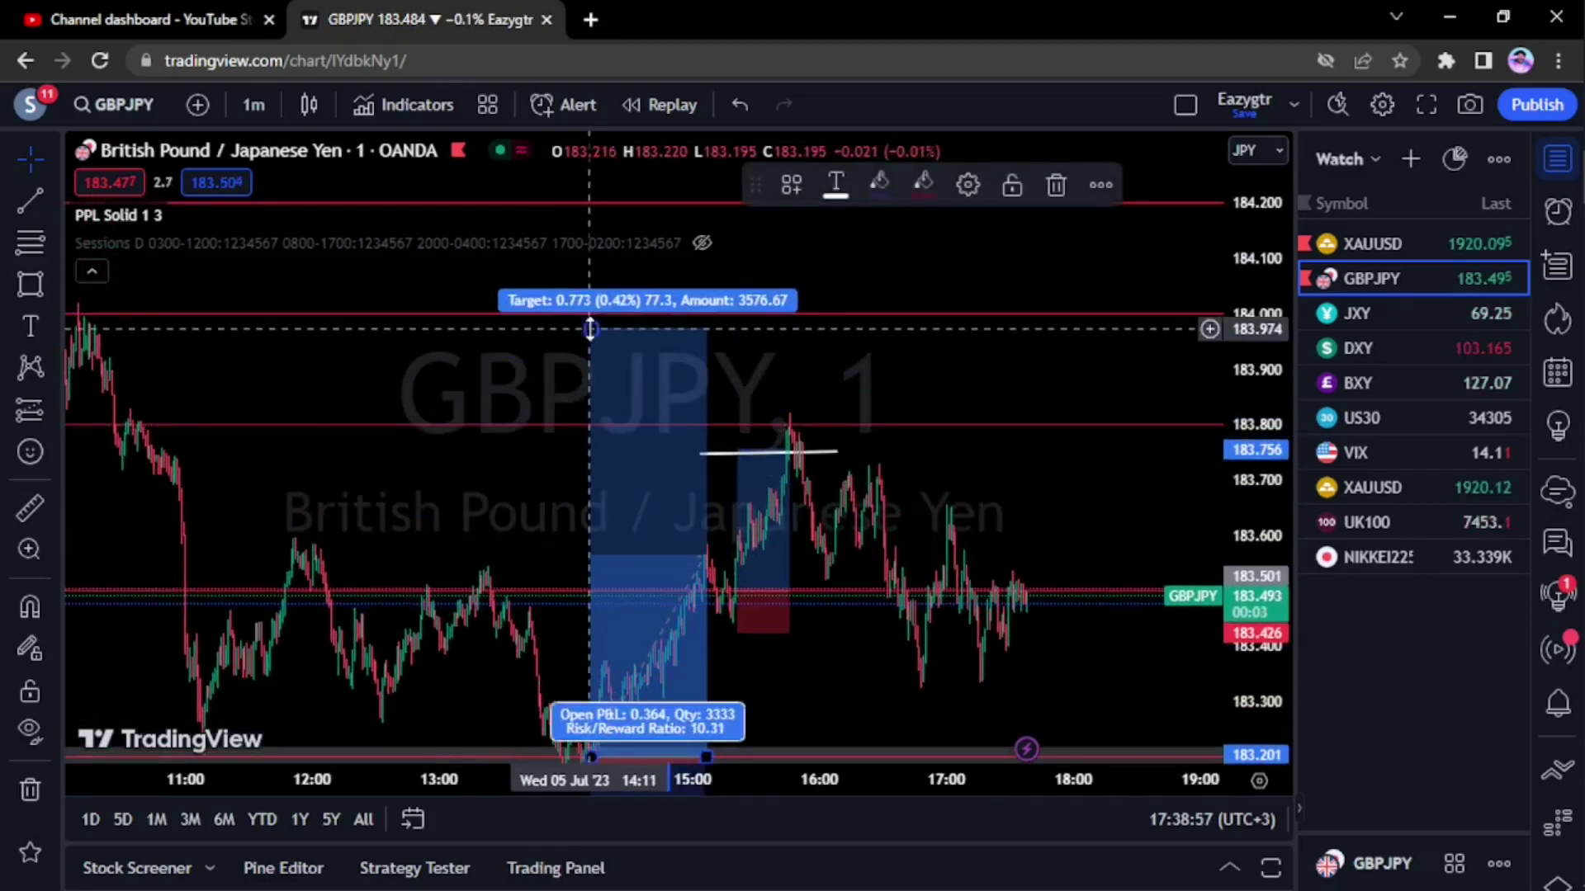
# Delete the long position entered at the 183.201 zone, keeping the smaller one below the white line.
pyautogui.moveTo(994, 467); pyautogui.dragTo(923, 401)
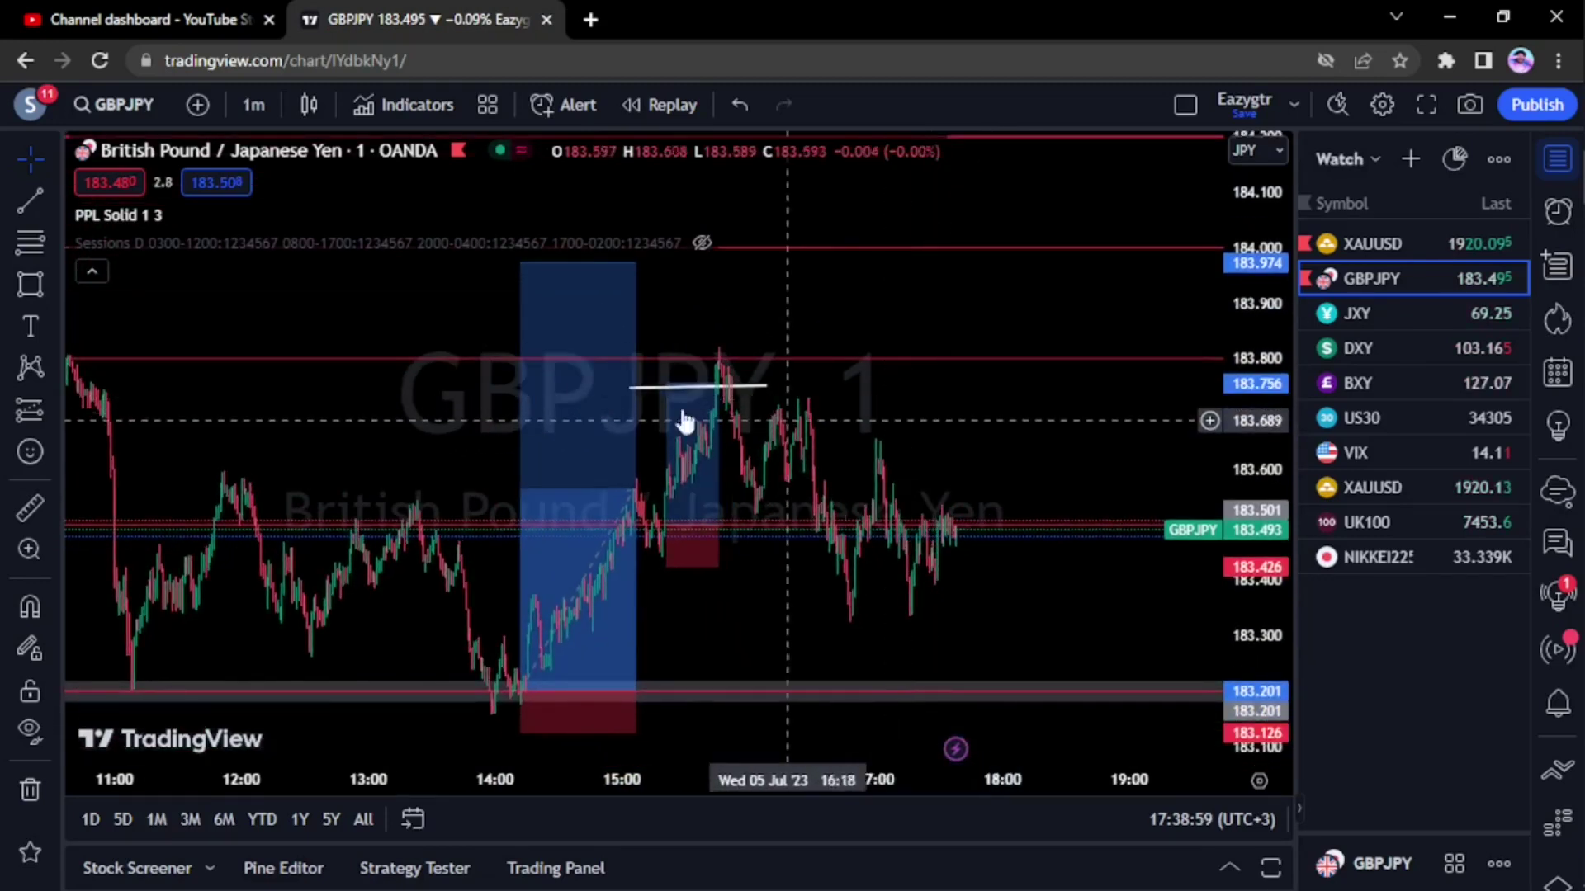
pyautogui.click(621, 419)
pyautogui.click(1051, 191)
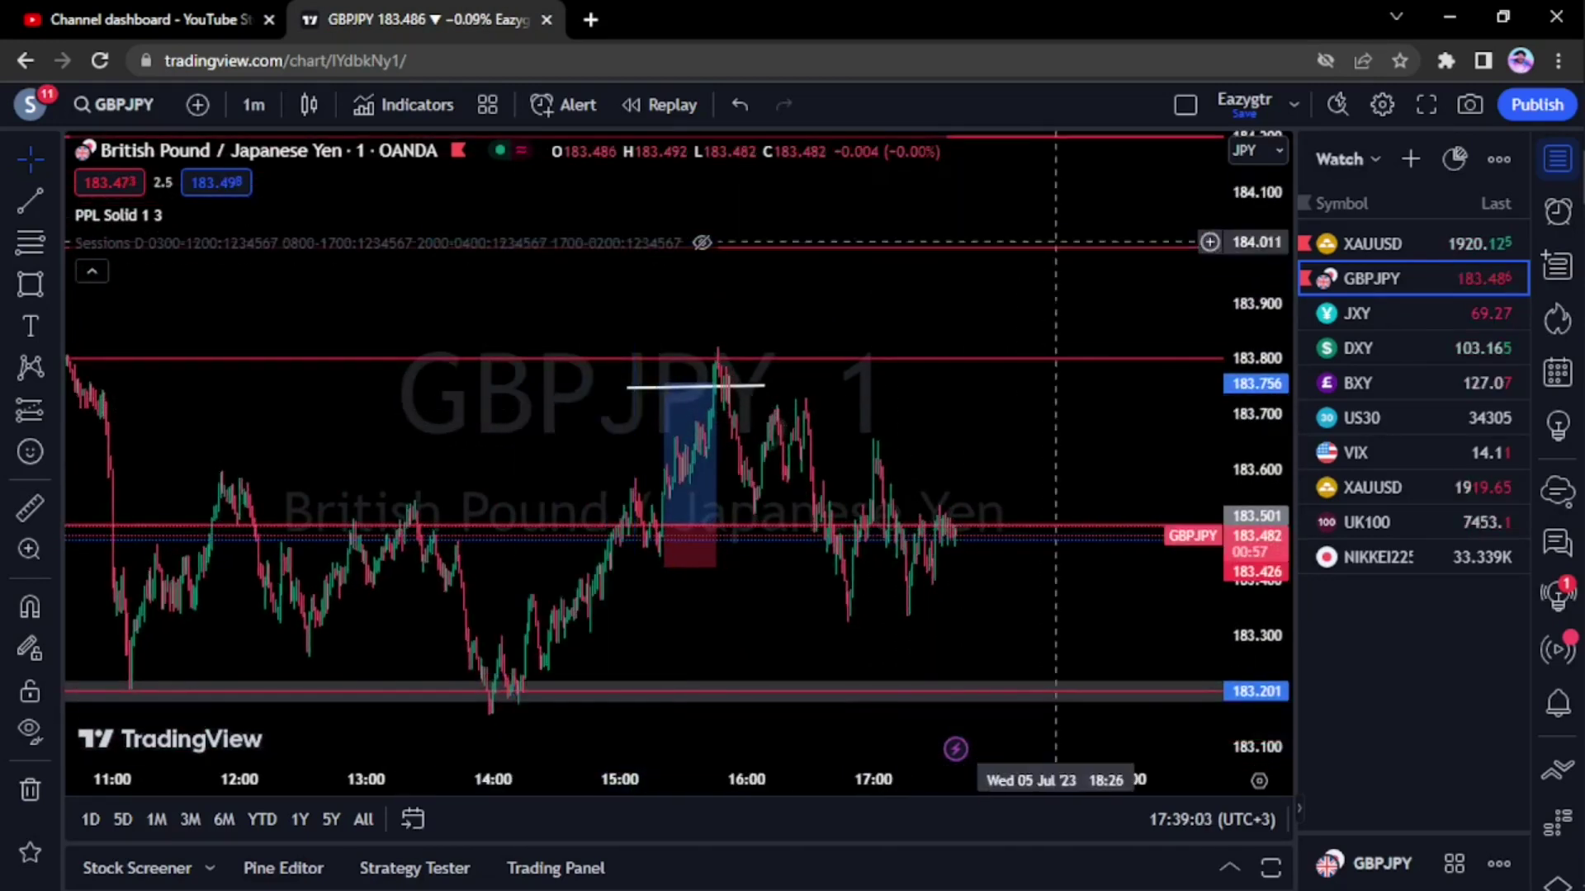
# Examine the wider 5 July price action on the 1-minute chart, covering the levels from 182.800 to above 184.400.
pyautogui.moveTo(1252, 318); pyautogui.dragTo(1254, 307)
pyautogui.scroll(-4, 973, 430)
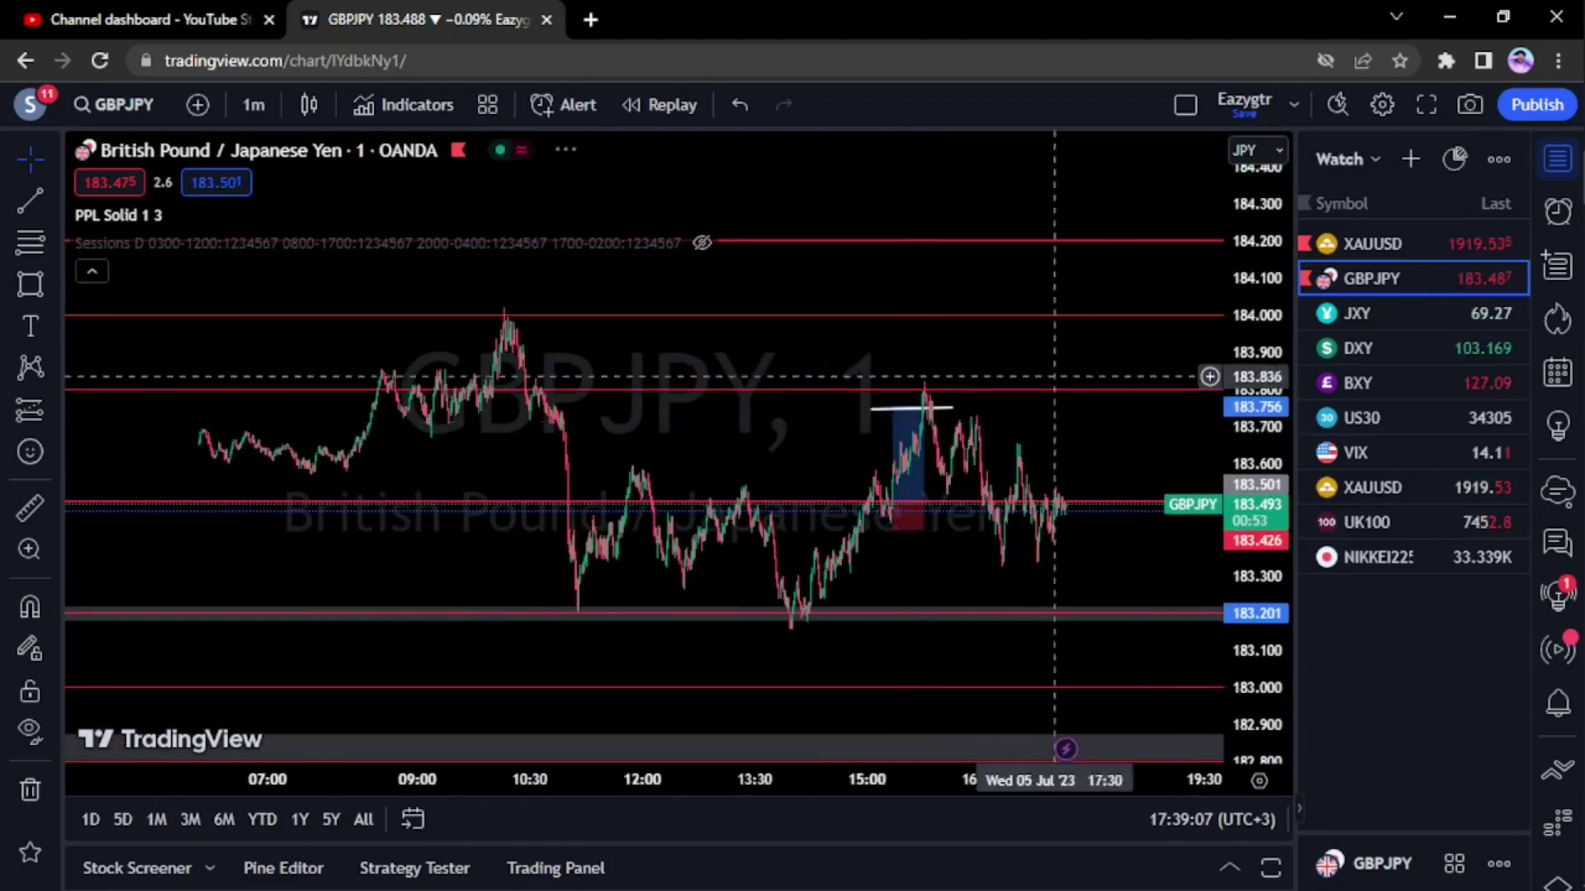
pyautogui.moveTo(1263, 239); pyautogui.dragTo(1263, 248)
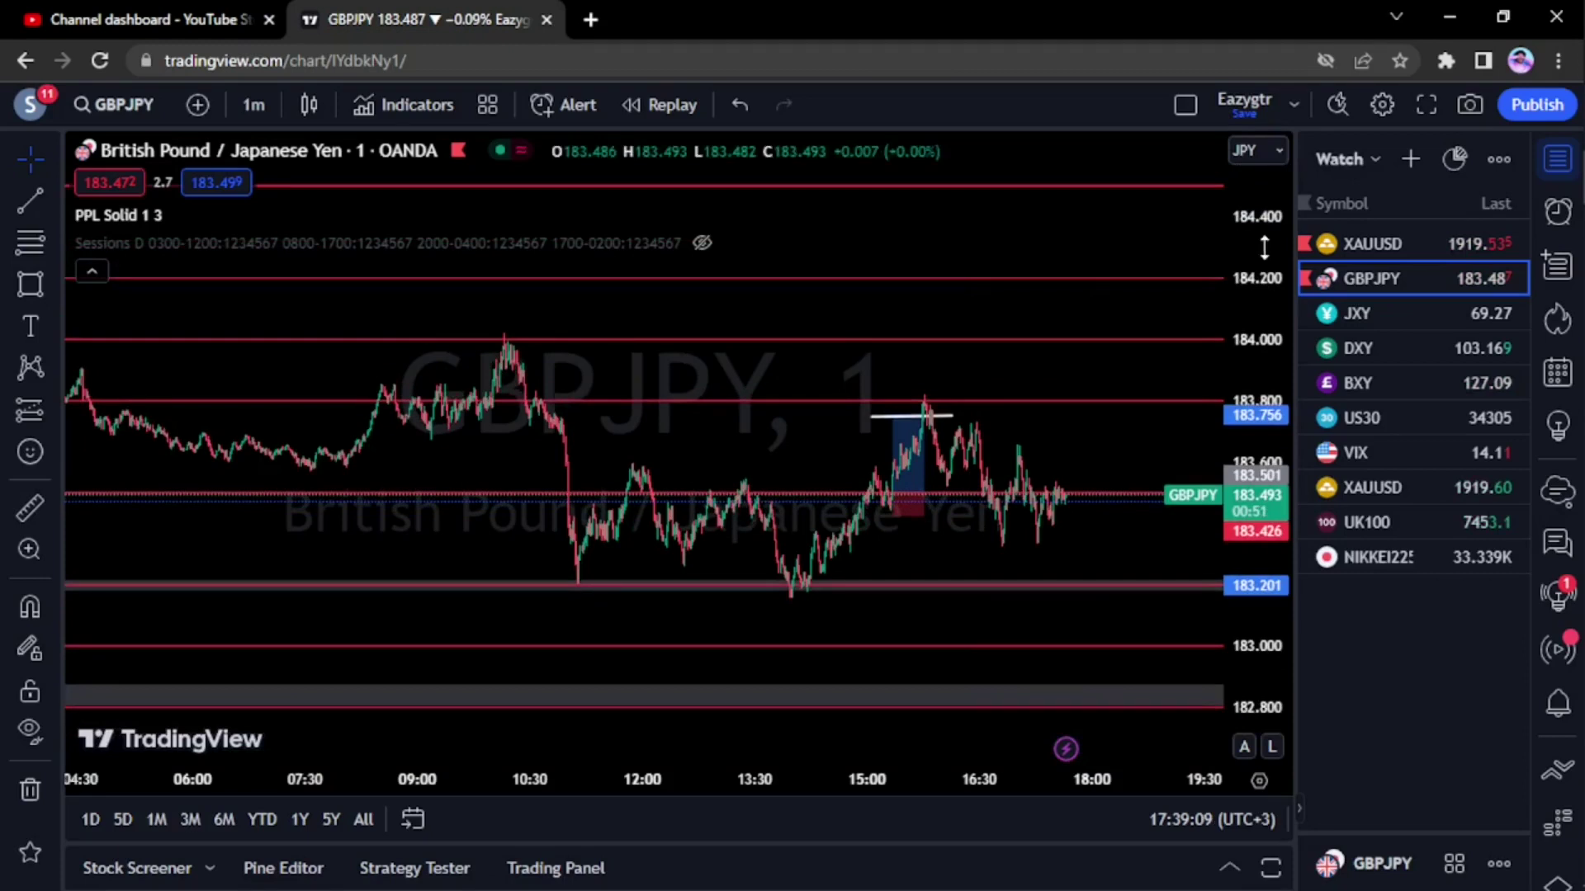